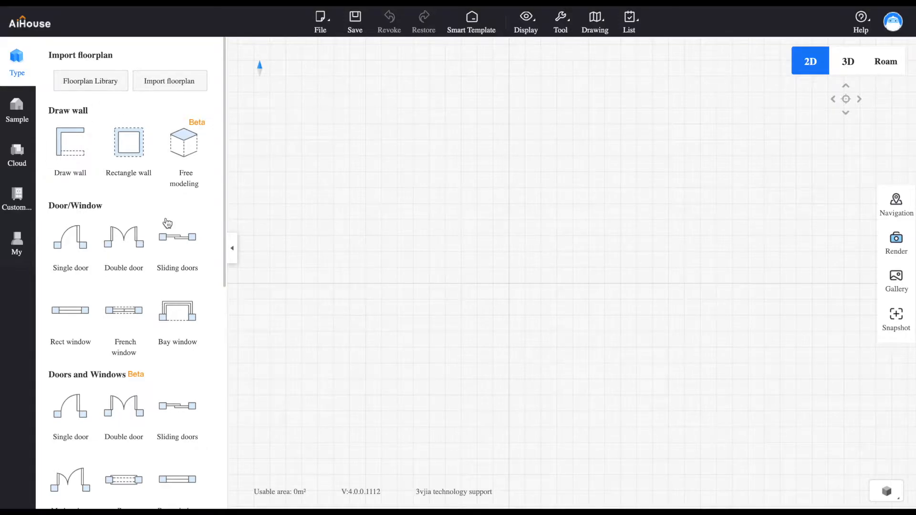
# Place a ready-made concave room shape in the middle of the empty floor plan
pyautogui.moveTo(224, 196); pyautogui.dragTo(228, 430)
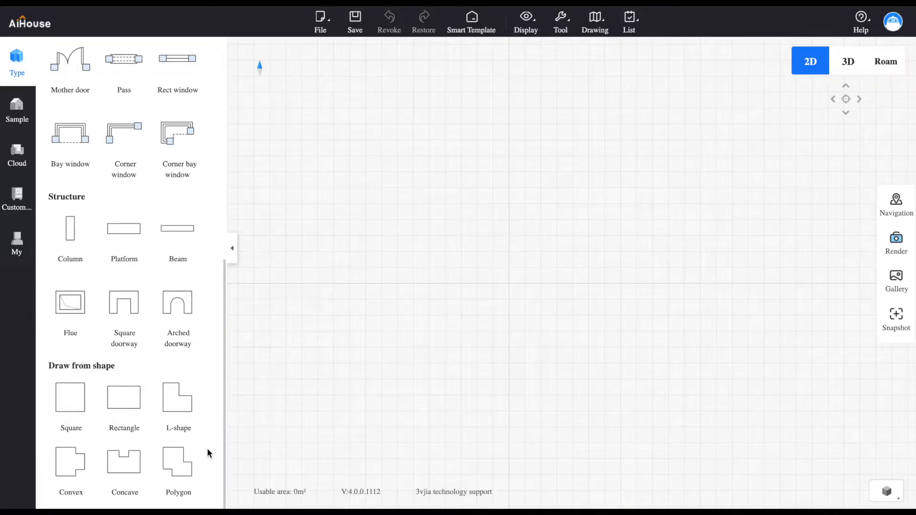
pyautogui.click(124, 459)
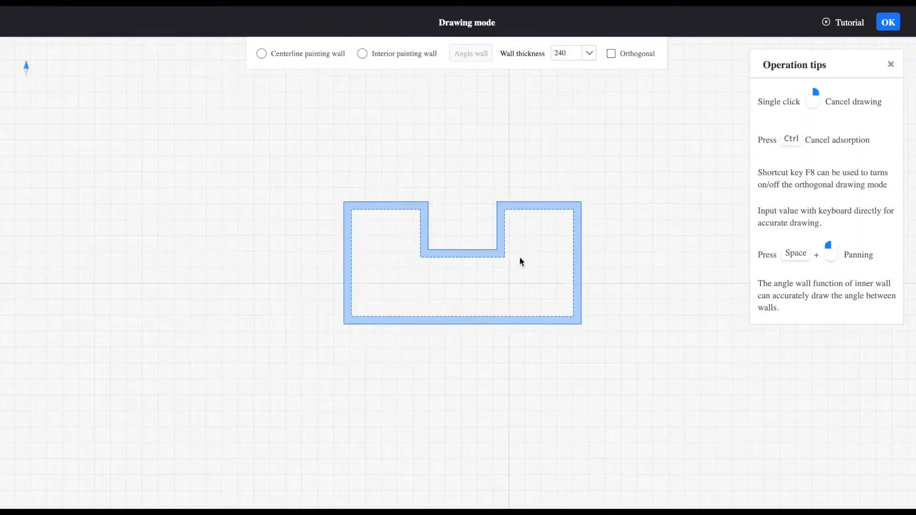
pyautogui.click(497, 249)
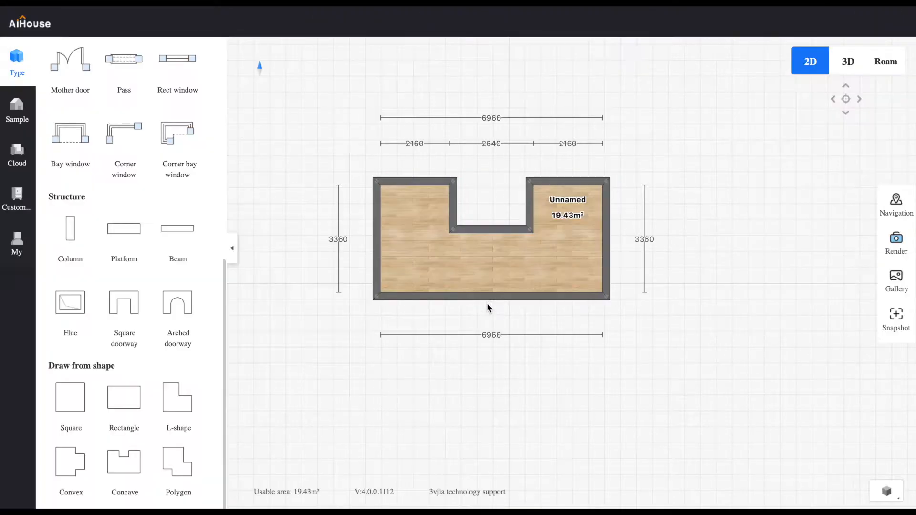
# Enlarge the room to about 7660 mm wide and 6490 mm deep, and move its name label to the middle of the floor
pyautogui.moveTo(496, 327); pyautogui.dragTo(487, 387)
pyautogui.moveTo(377, 311); pyautogui.dragTo(367, 312)
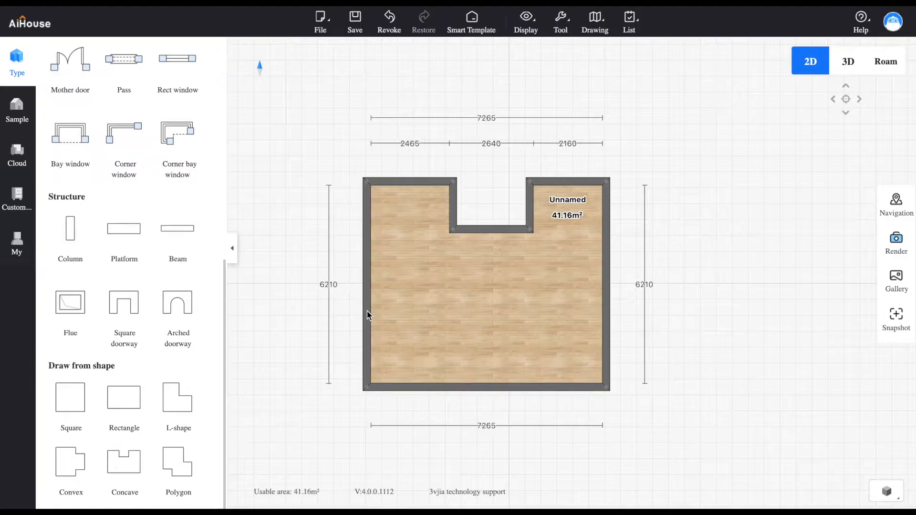
pyautogui.moveTo(604, 308); pyautogui.dragTo(618, 310)
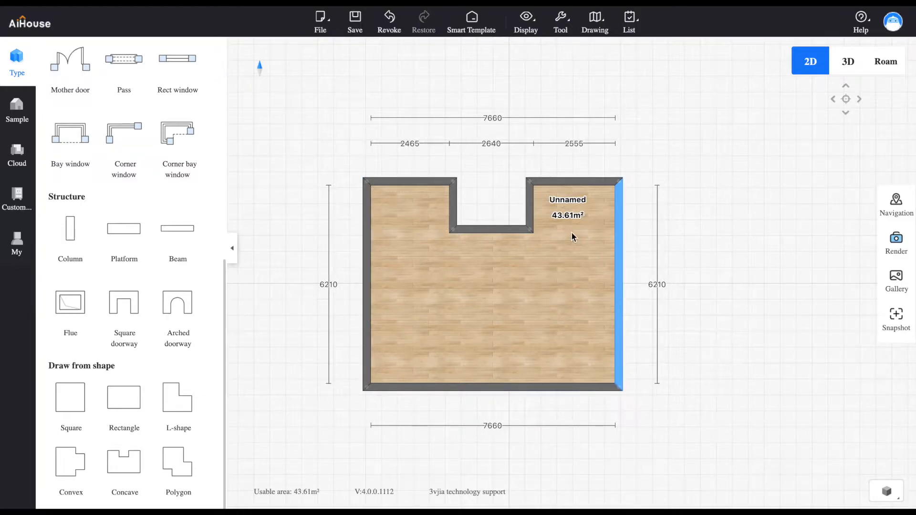
pyautogui.moveTo(568, 202); pyautogui.dragTo(494, 276)
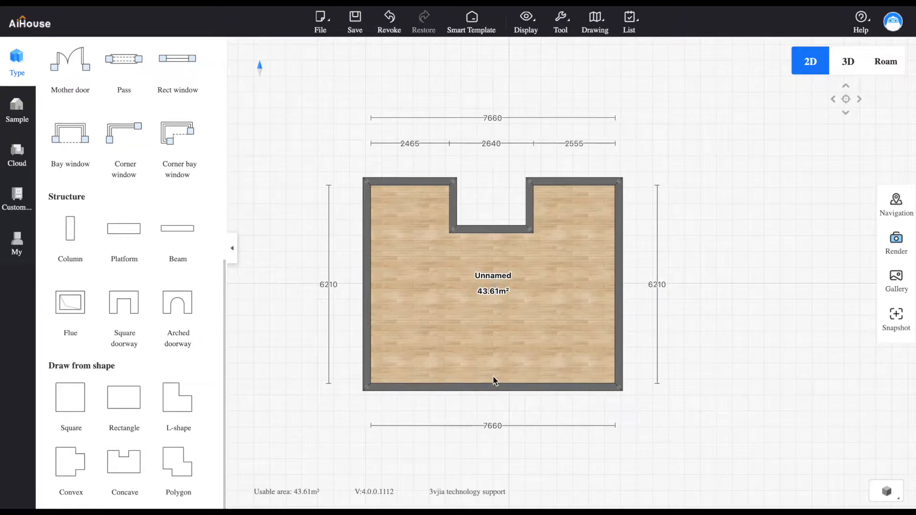
pyautogui.moveTo(492, 388); pyautogui.dragTo(497, 397)
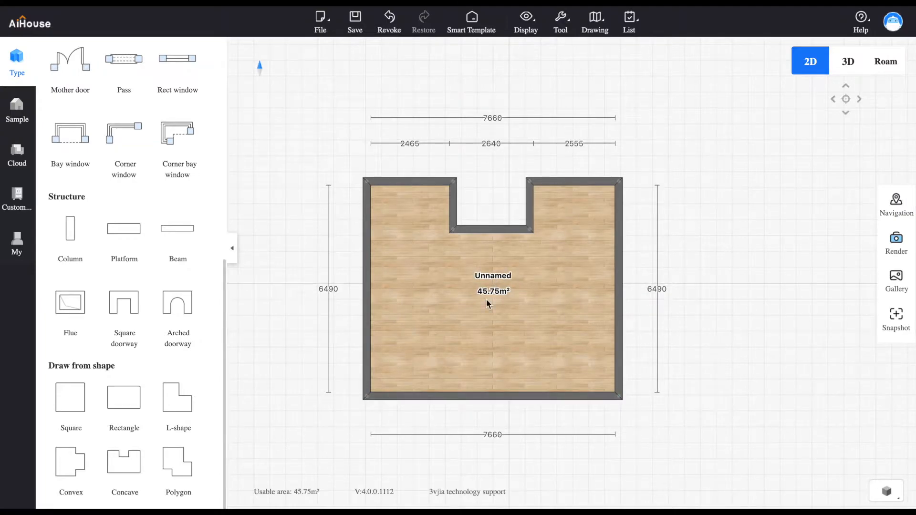
# Rename the unnamed room as Salon
pyautogui.click(491, 292)
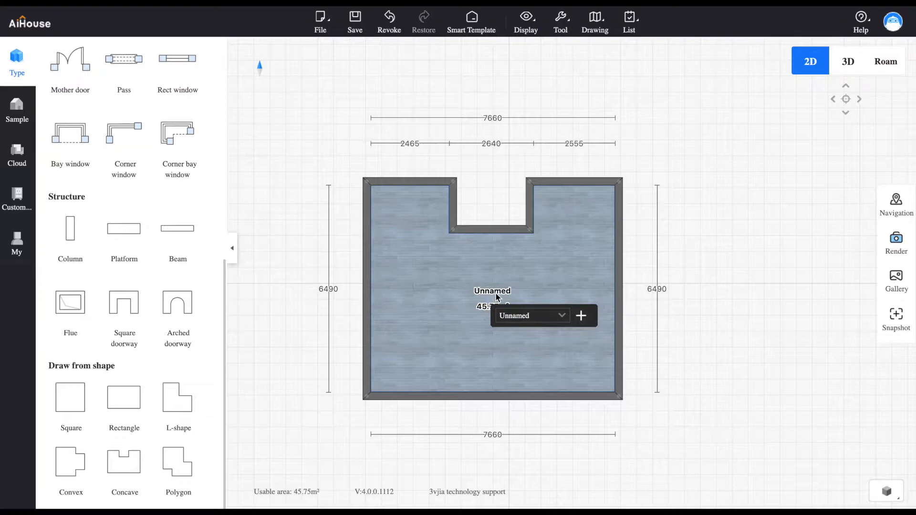
pyautogui.click(534, 313)
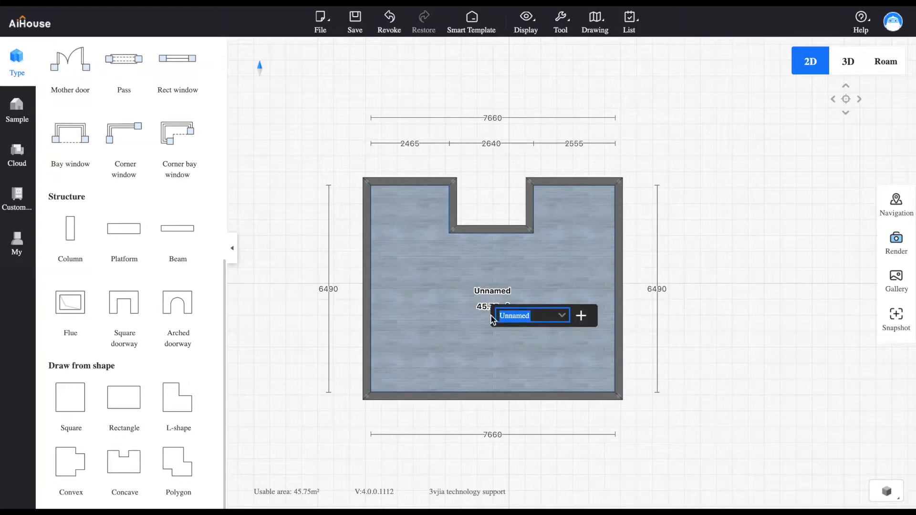
pyautogui.write('Salon')
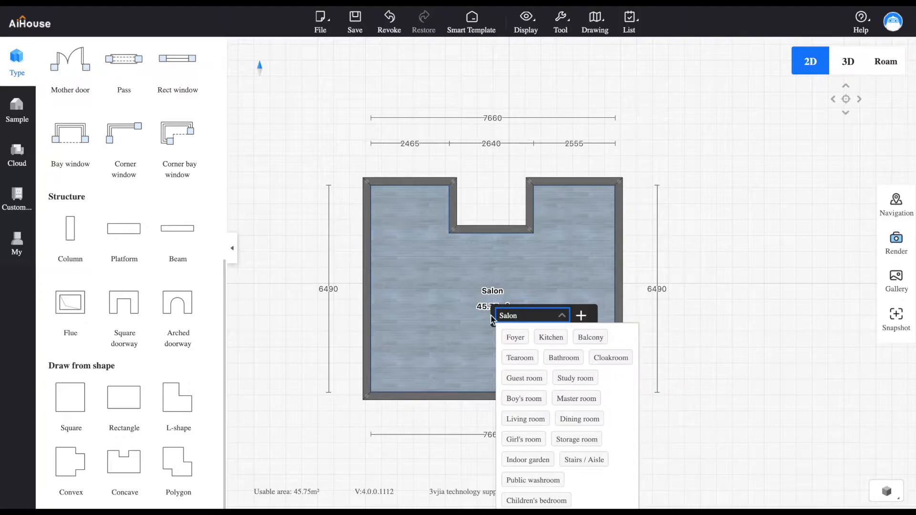
pyautogui.click(550, 272)
# Move the outer walls outward to about 7820 mm wide, with about 7740 mm depth on the left side and 7640 mm on the right
pyautogui.click(477, 397)
pyautogui.moveTo(477, 397); pyautogui.dragTo(482, 430)
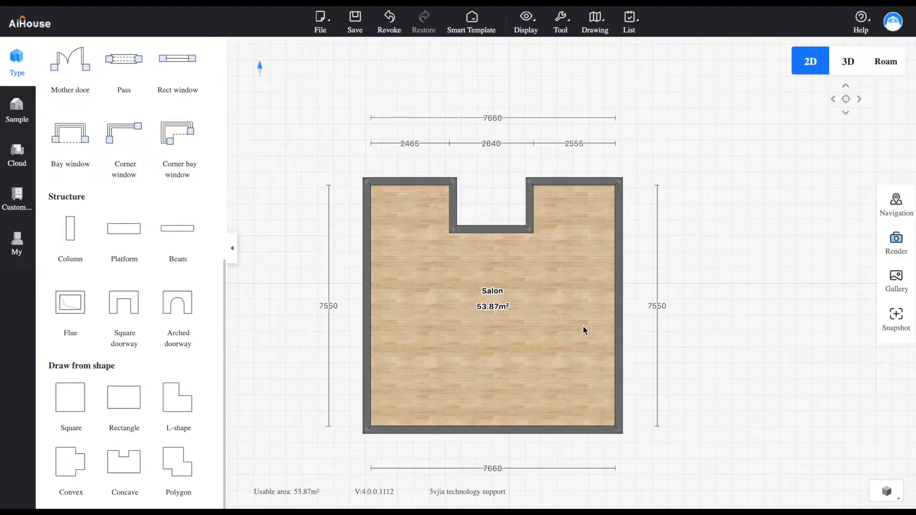
pyautogui.click(578, 180)
pyautogui.moveTo(577, 179); pyautogui.dragTo(577, 176)
pyautogui.moveTo(424, 182); pyautogui.dragTo(423, 176)
pyautogui.moveTo(371, 229); pyautogui.dragTo(361, 231)
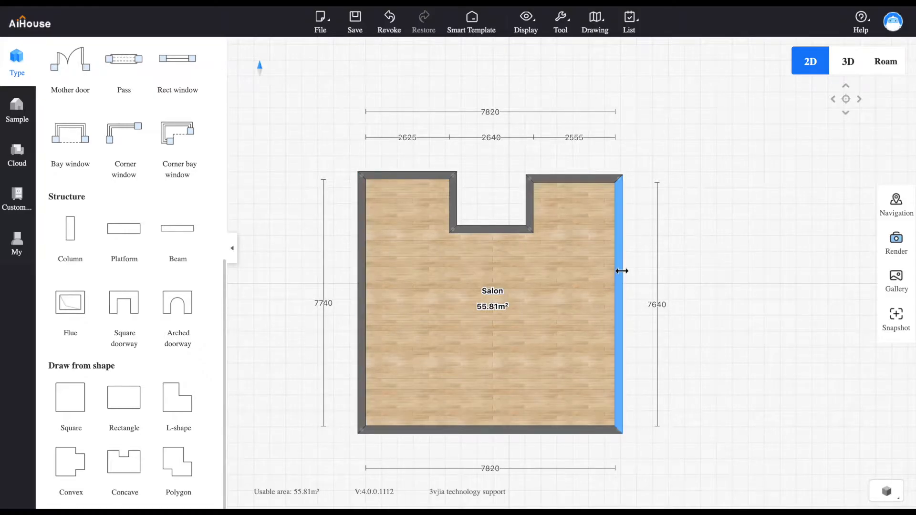
# Widen the Salon to about 8940 mm by moving its right and left walls outward
pyautogui.moveTo(620, 270); pyautogui.dragTo(646, 268)
pyautogui.click(363, 209)
pyautogui.moveTo(363, 210); pyautogui.dragTo(351, 216)
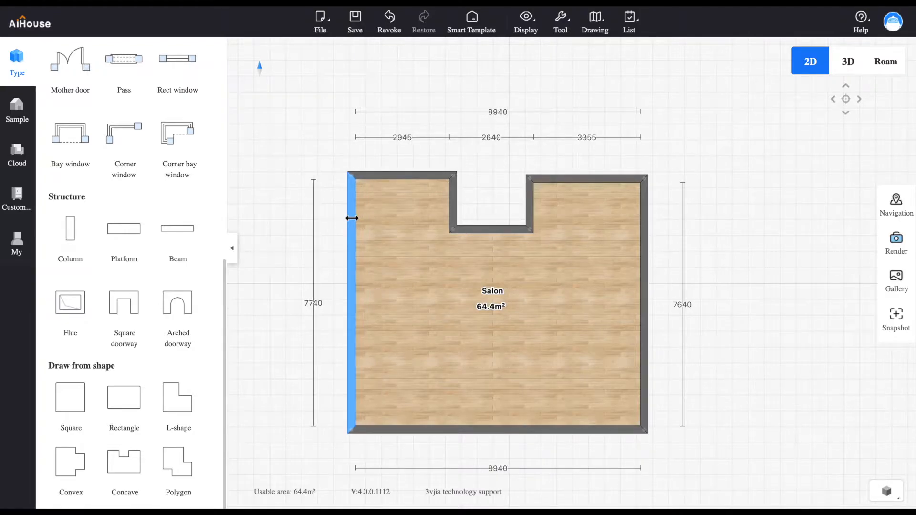
# Deepen the Salon to about 8740 mm on the left and 8760 mm on the right, and widen the notch to about 2655 mm
pyautogui.moveTo(409, 173); pyautogui.dragTo(409, 166)
pyautogui.moveTo(587, 180); pyautogui.dragTo(586, 173)
pyautogui.click(525, 214)
pyautogui.moveTo(526, 215); pyautogui.dragTo(530, 215)
pyautogui.moveTo(580, 167); pyautogui.dragTo(582, 165)
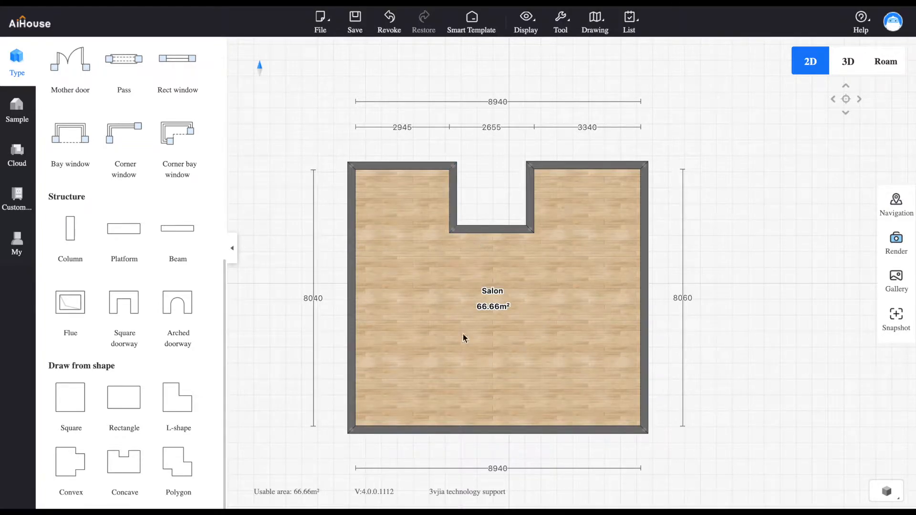
pyautogui.moveTo(497, 429); pyautogui.dragTo(497, 453)
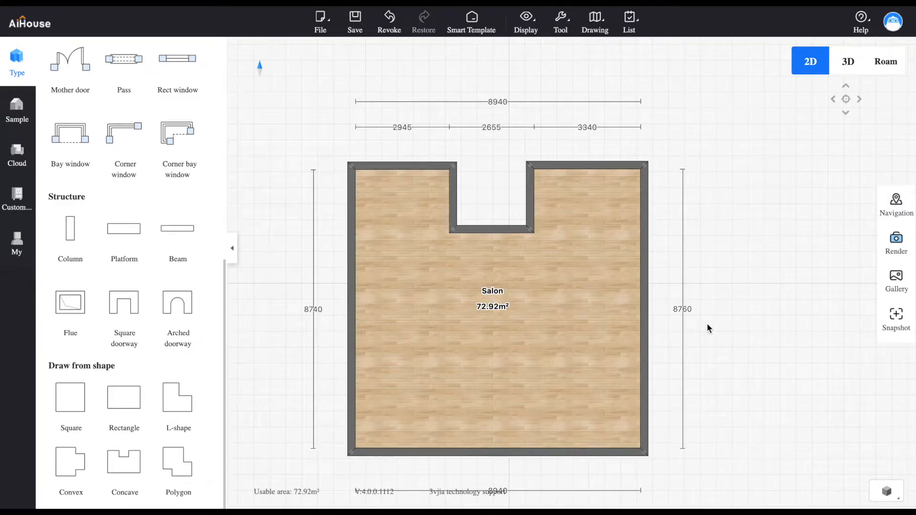
# Check the room in 3D, return to the 2D plan and widen the notch to about 2695 mm
pyautogui.click(849, 62)
pyautogui.moveTo(648, 299); pyautogui.dragTo(728, 298)
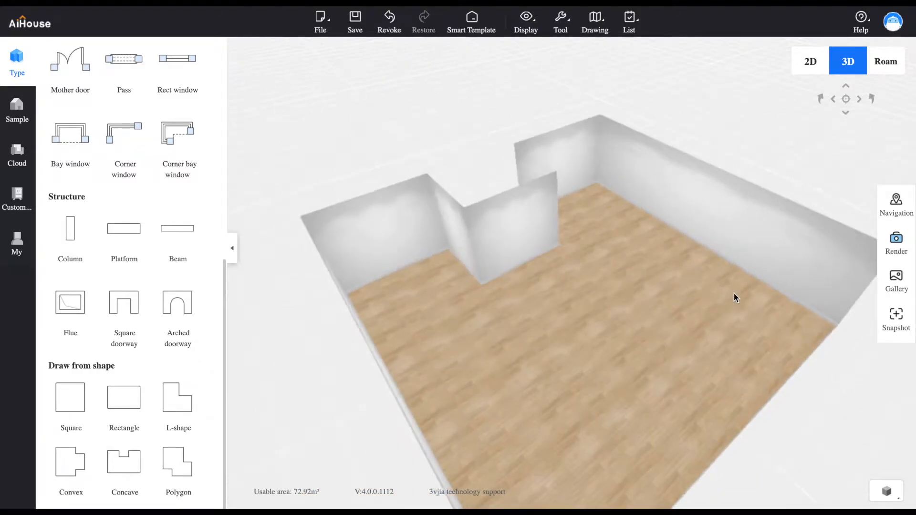
pyautogui.click(810, 77)
pyautogui.moveTo(532, 205); pyautogui.dragTo(535, 205)
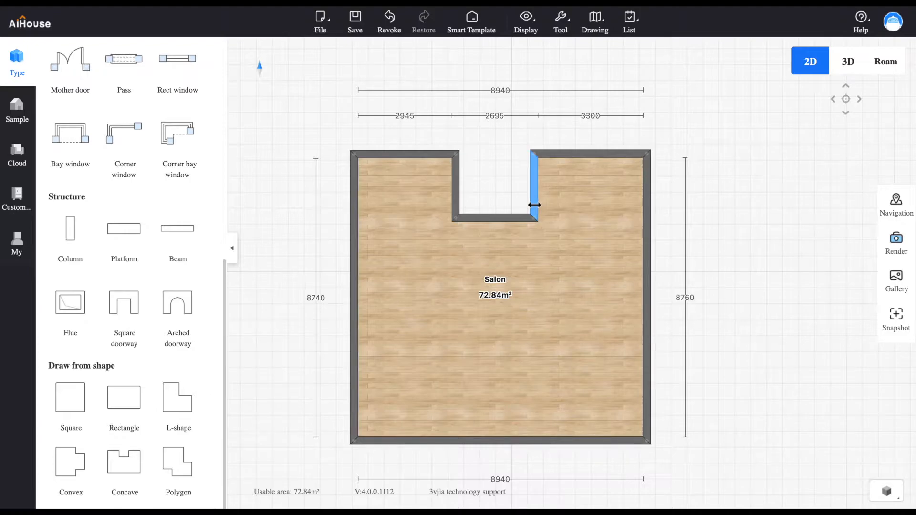
pyautogui.click(482, 206)
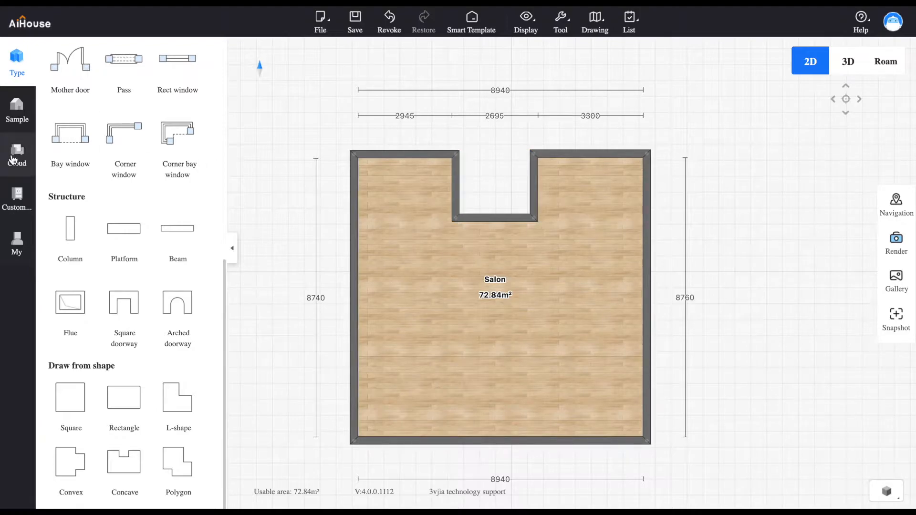
# Place the wide multi-pane French window from the public Windows library on the lower wall and center it
pyautogui.click(15, 157)
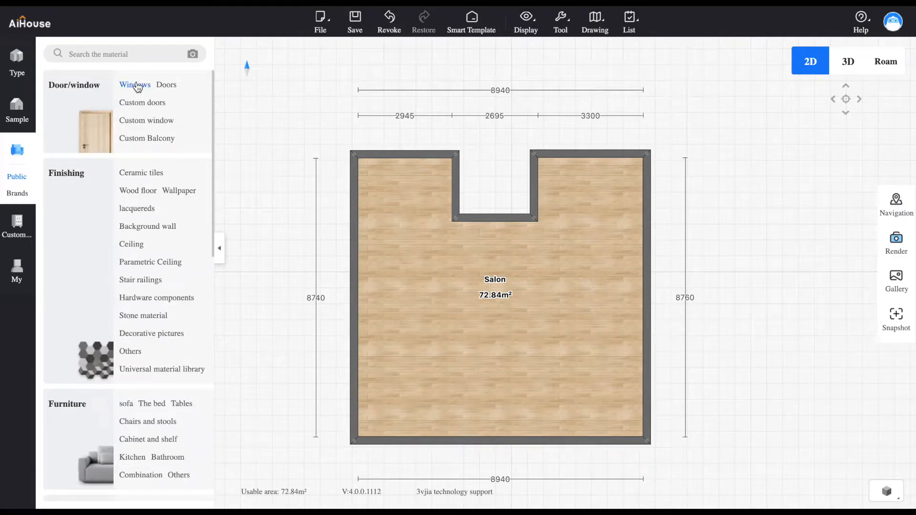
pyautogui.click(136, 85)
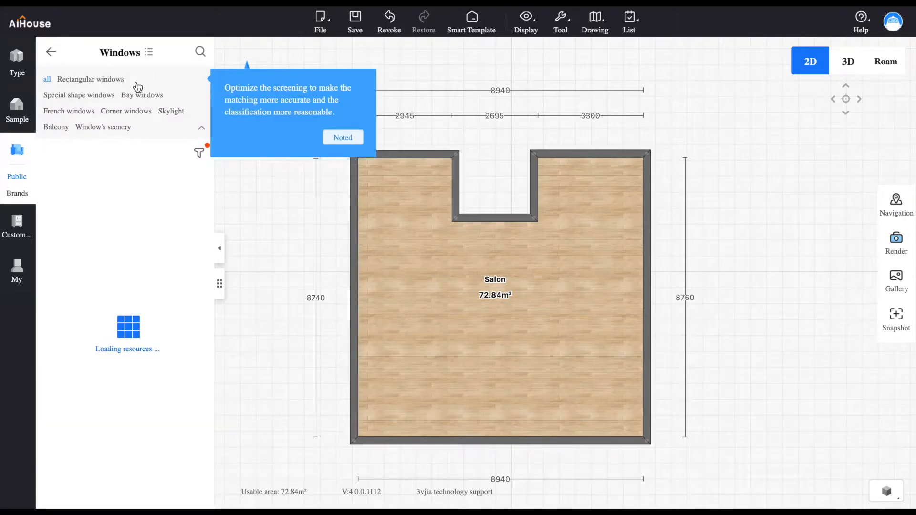
pyautogui.click(345, 138)
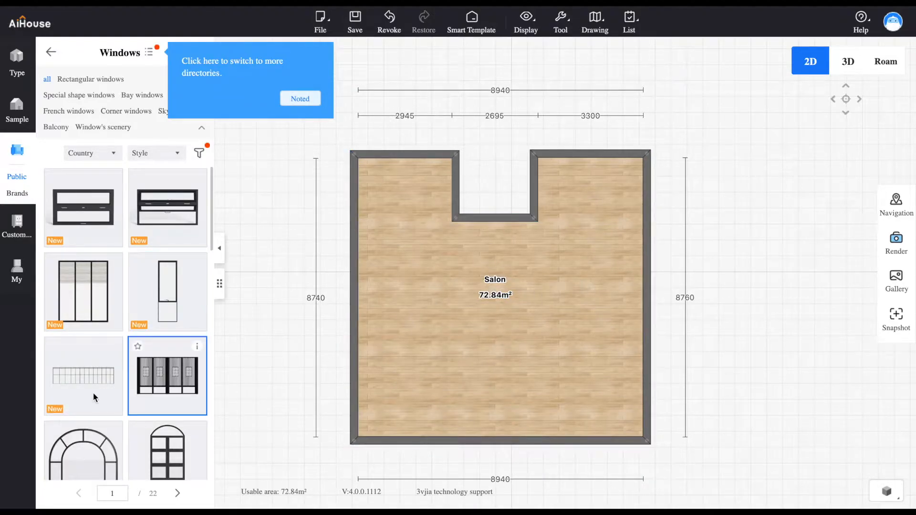
pyautogui.moveTo(78, 388); pyautogui.dragTo(503, 449)
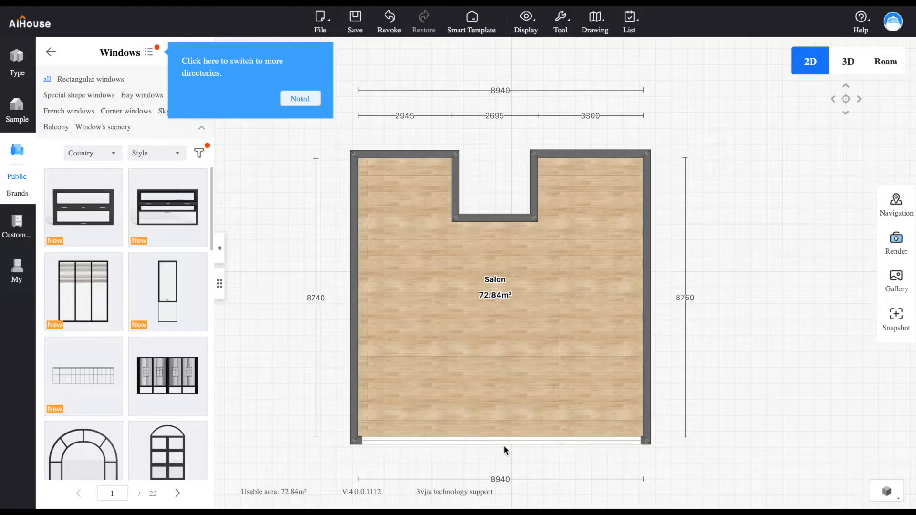
pyautogui.click(506, 442)
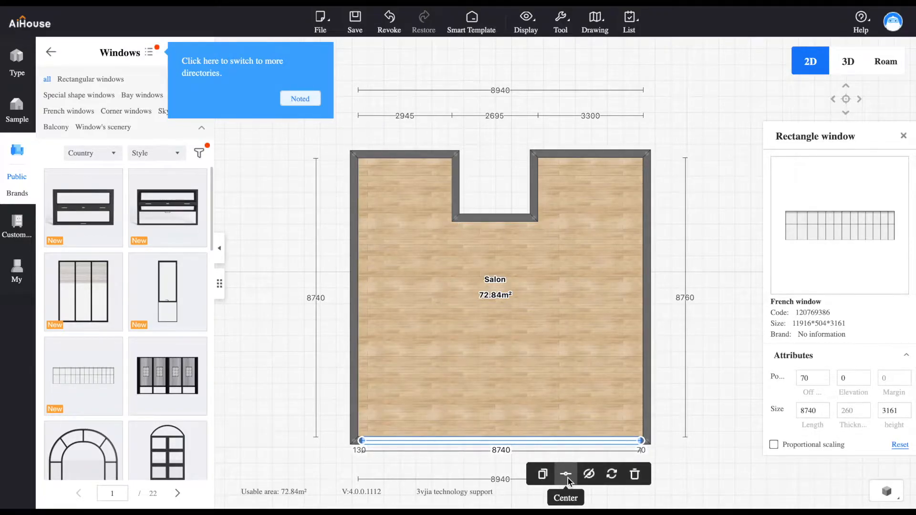
pyautogui.click(567, 475)
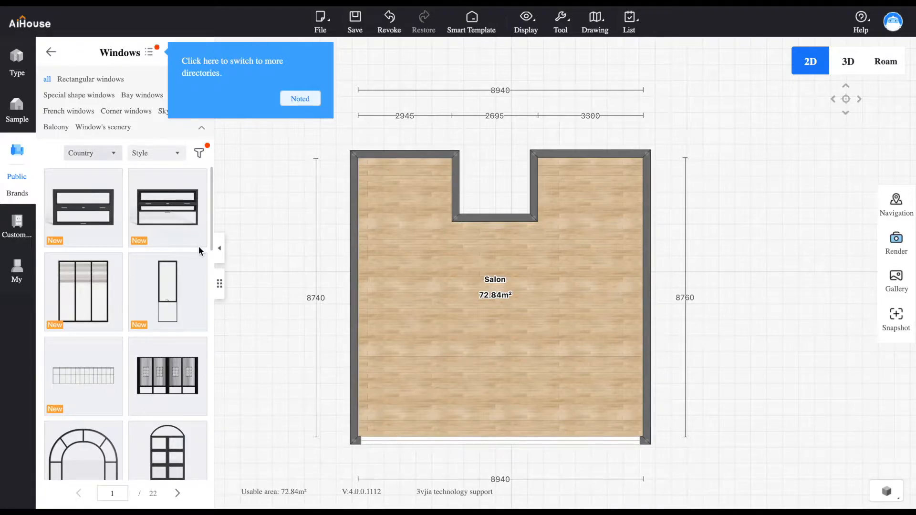
# Filter the library to rectangular windows and place the black-framed window with horizontal bars on the notch's inner wall
pyautogui.moveTo(213, 245); pyautogui.dragTo(212, 417)
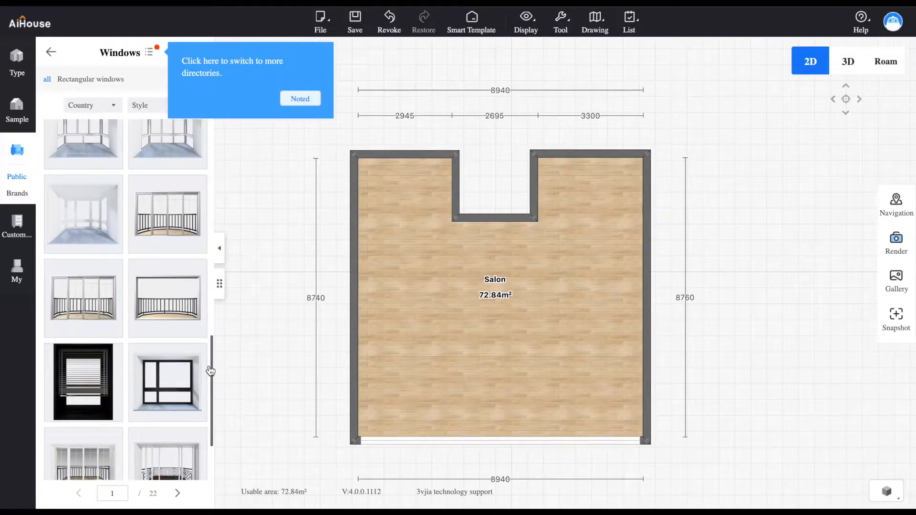
pyautogui.click(300, 99)
pyautogui.click(76, 80)
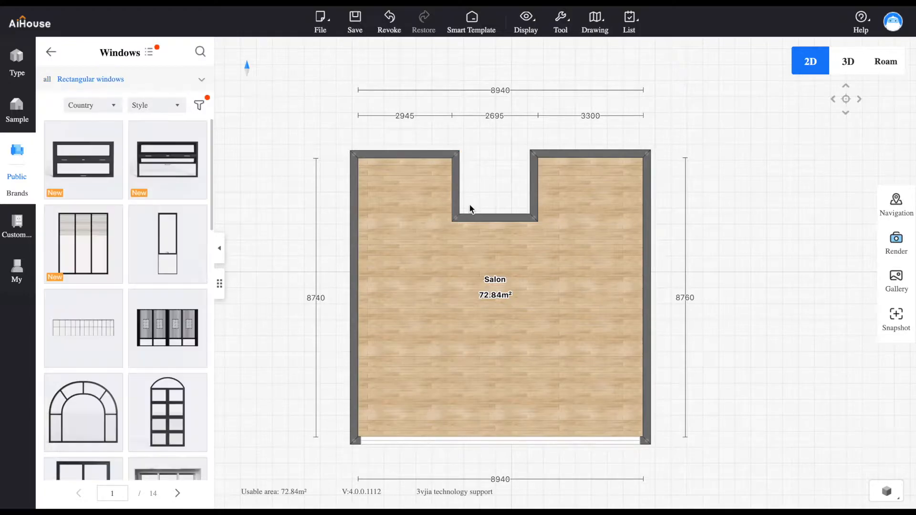
pyautogui.moveTo(213, 191); pyautogui.dragTo(219, 333)
pyautogui.click(167, 213)
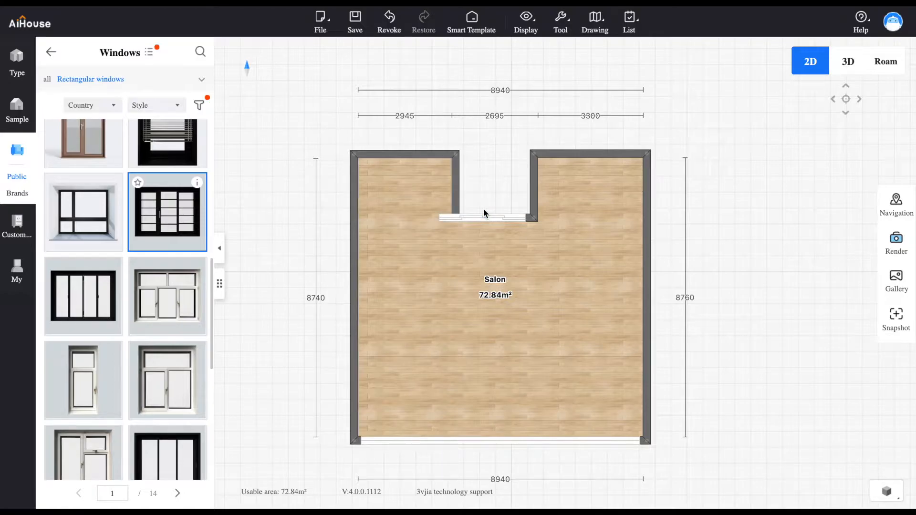
pyautogui.click(495, 212)
# Widen the notch to about 3200 mm around its window and extend the room's width to about 8960 mm
pyautogui.moveTo(536, 194); pyautogui.dragTo(536, 196)
pyautogui.click(445, 189)
pyautogui.moveTo(445, 189); pyautogui.dragTo(450, 189)
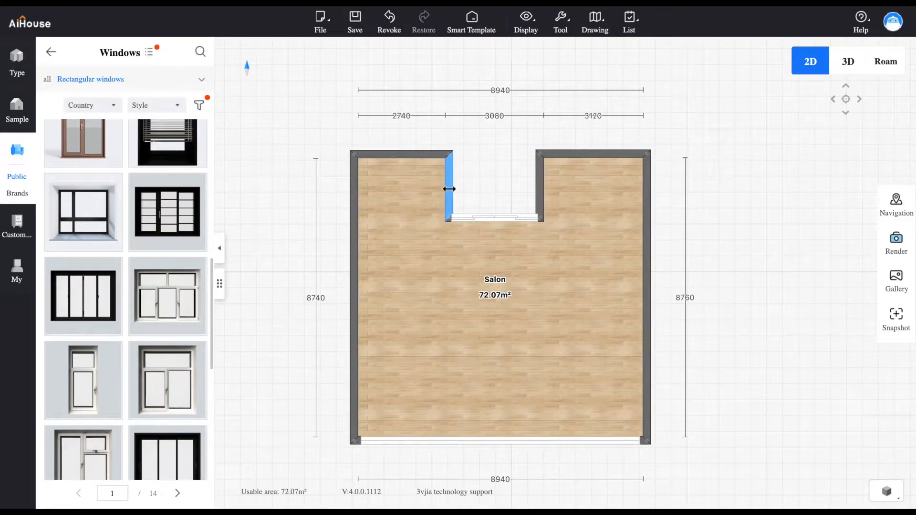
pyautogui.click(354, 213)
pyautogui.moveTo(354, 213); pyautogui.dragTo(353, 215)
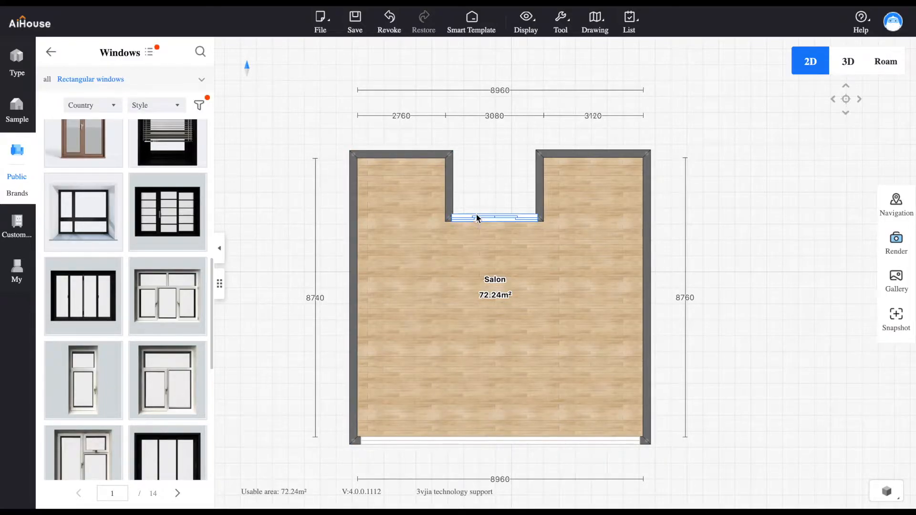
pyautogui.moveTo(540, 204); pyautogui.dragTo(544, 204)
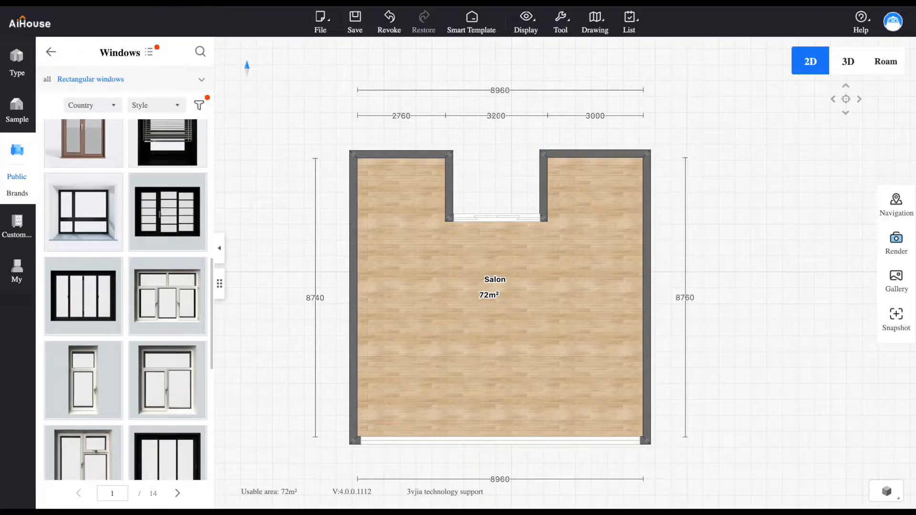
# Draw a 240 mm thick wall from the notch's lower right corner to the right outer wall, enclosing a small upper right room
pyautogui.click(24, 62)
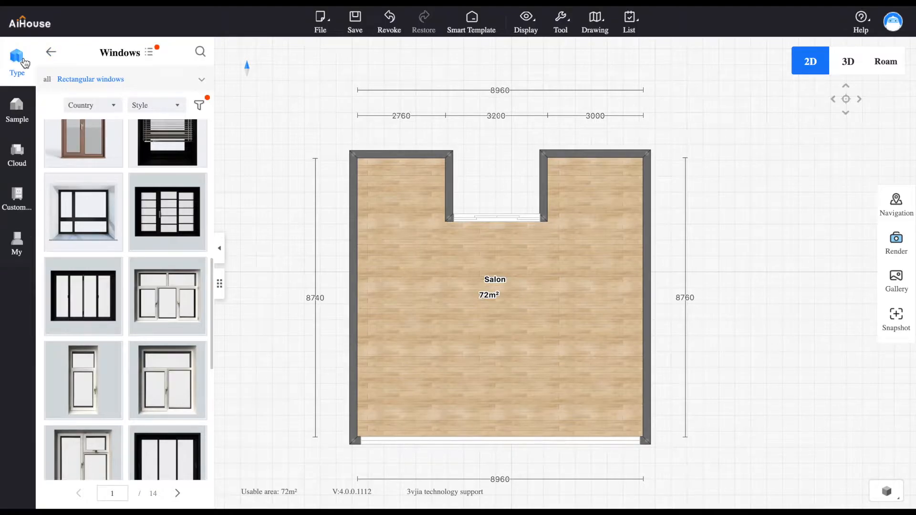
pyautogui.click(60, 146)
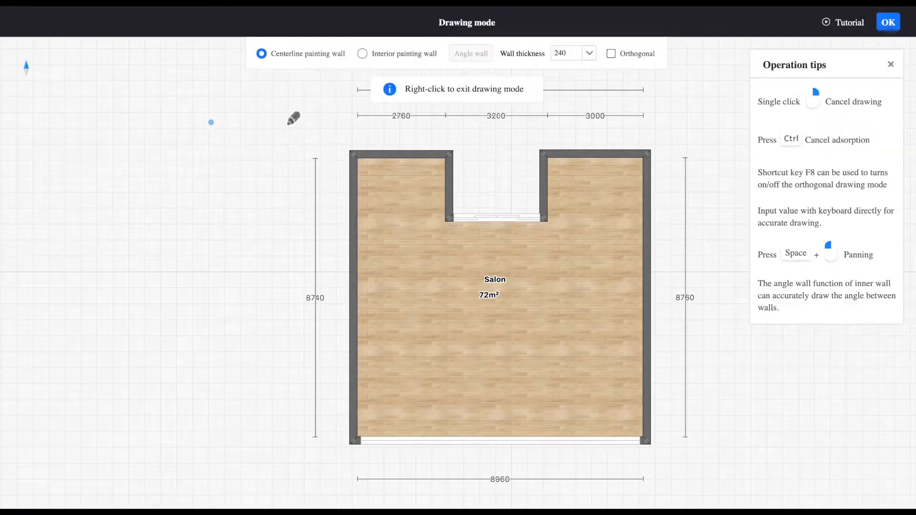
pyautogui.click(546, 217)
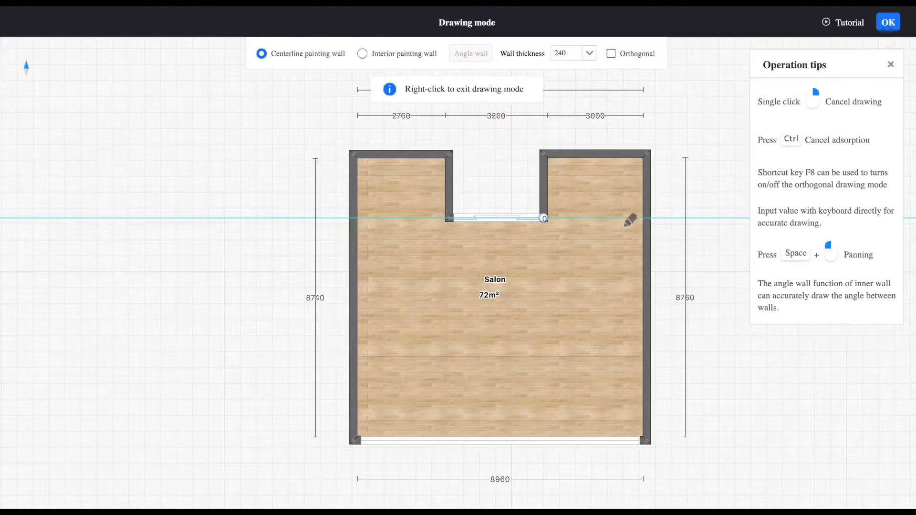
pyautogui.click(650, 212)
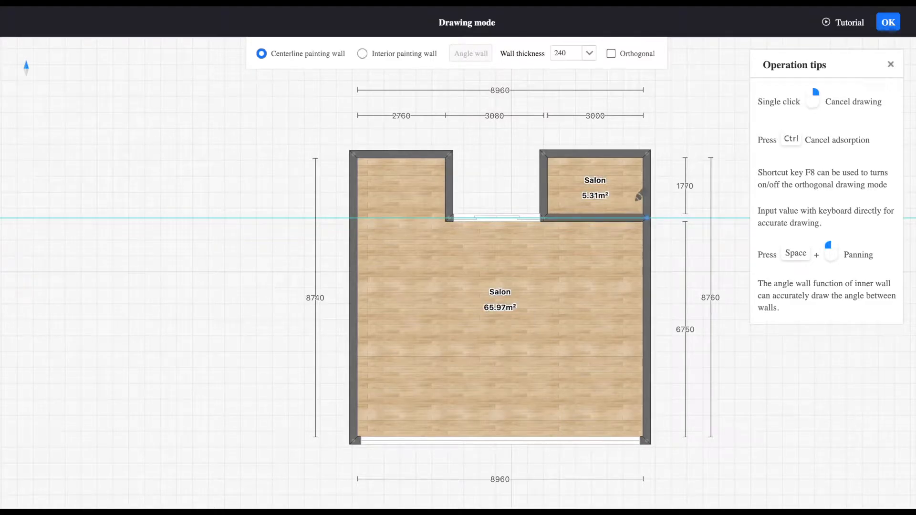
pyautogui.rightClick(607, 183)
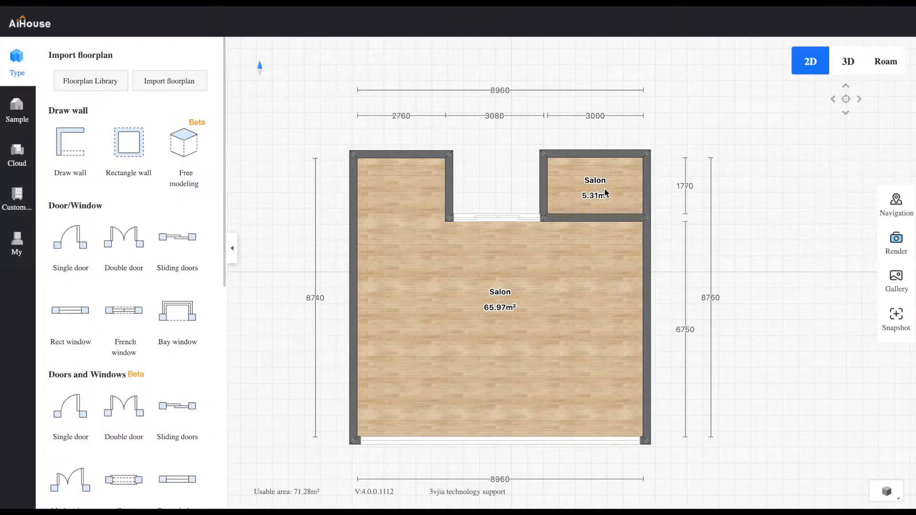
# Rename the small upper right room "Detante"
pyautogui.click(599, 184)
pyautogui.click(624, 209)
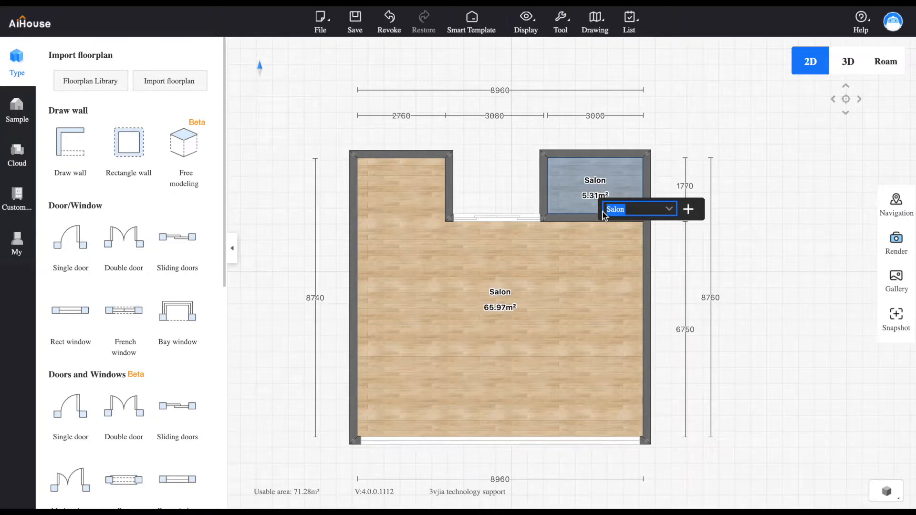
pyautogui.write('Detante')
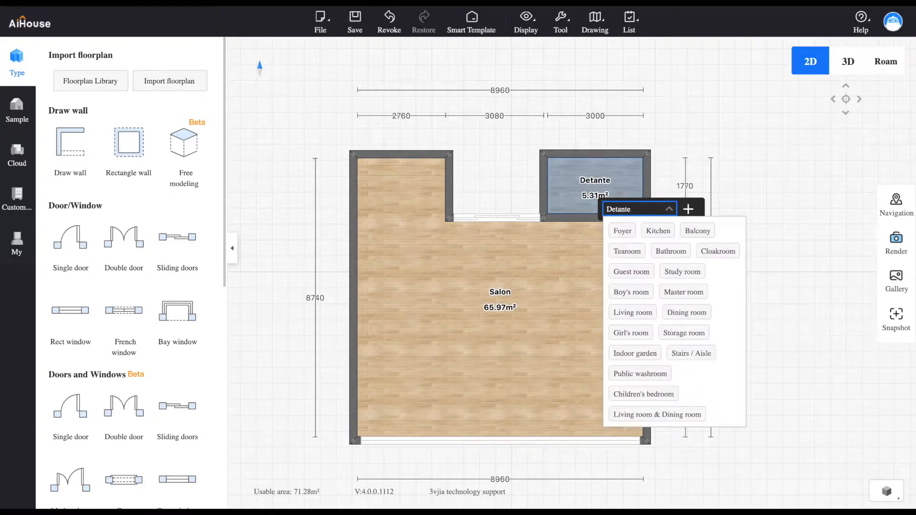
pyautogui.press('Return')
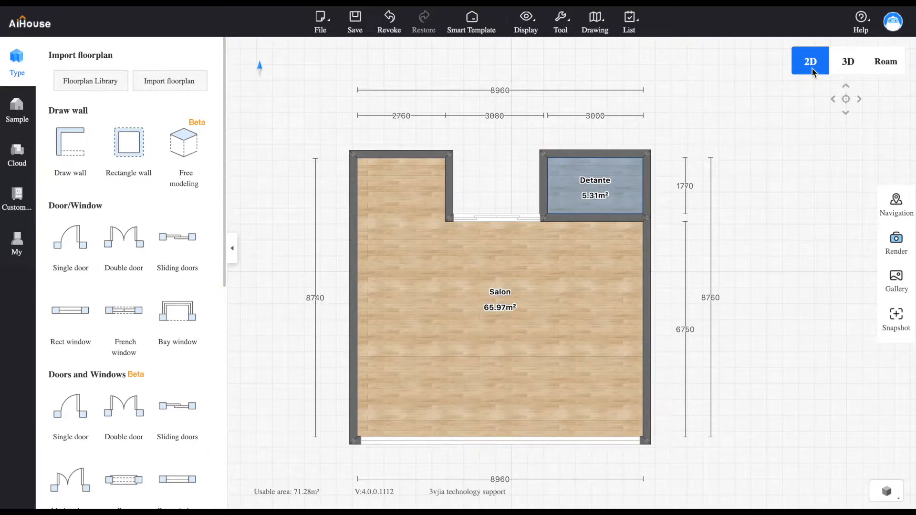
# Review the whole layout in 3D from several sides and return to the 2D plan
pyautogui.click(852, 67)
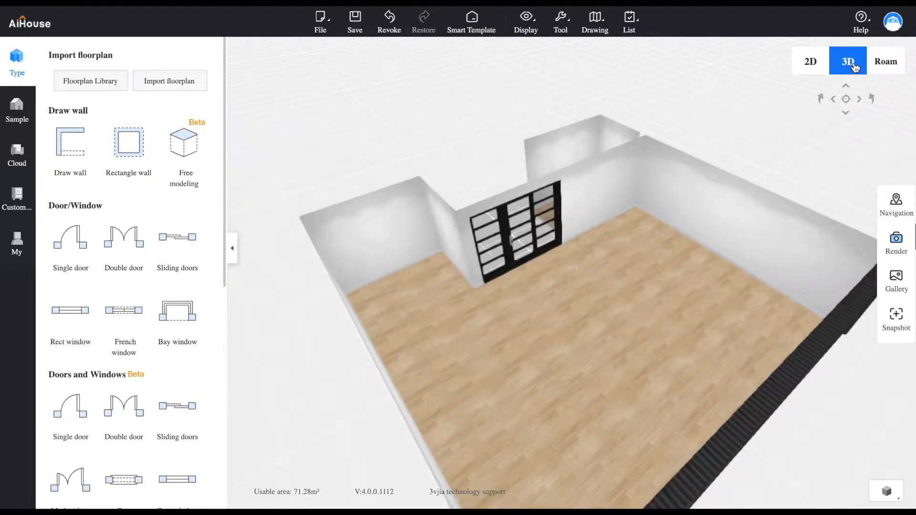
pyautogui.moveTo(612, 306); pyautogui.dragTo(359, 290)
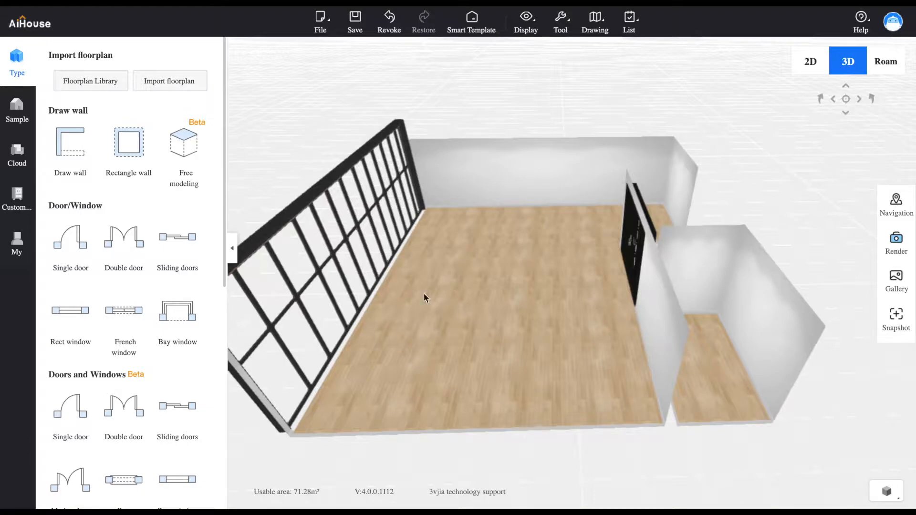
pyautogui.moveTo(500, 329); pyautogui.dragTo(368, 316)
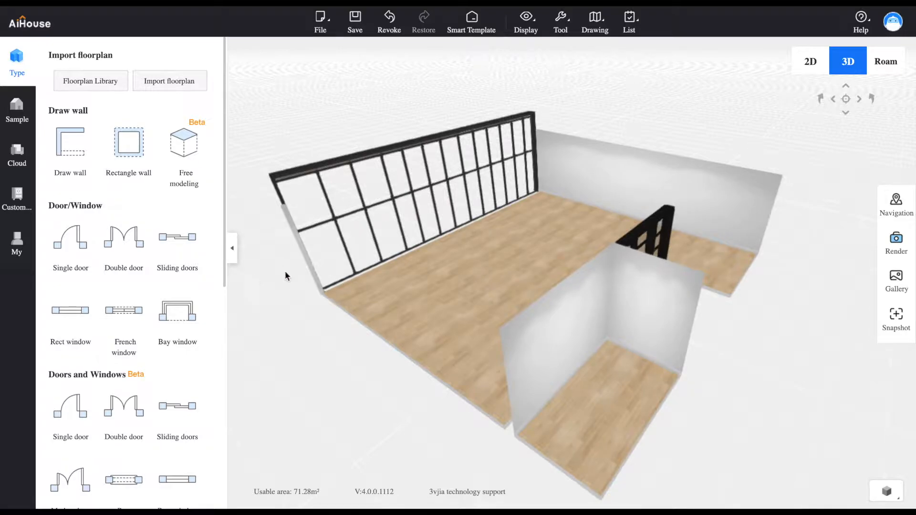
pyautogui.moveTo(313, 271); pyautogui.dragTo(704, 249)
pyautogui.click(806, 61)
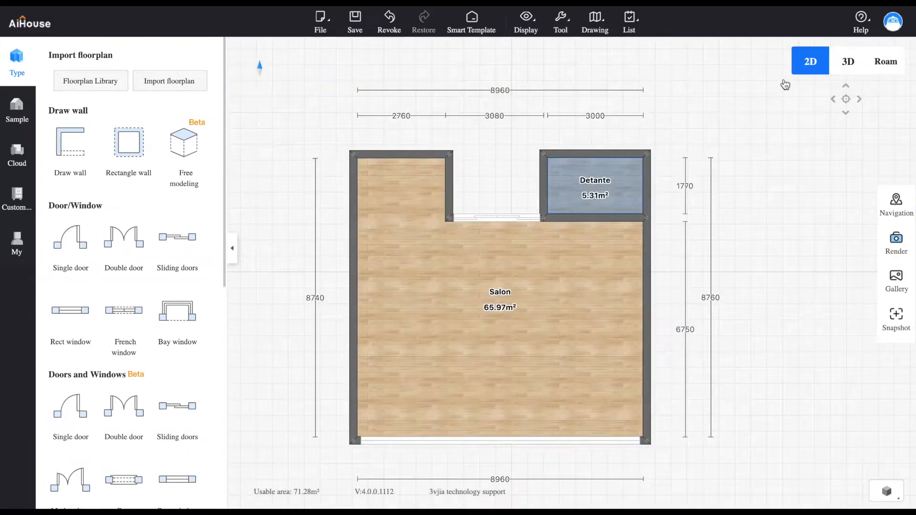
# Correct the spelling of the small upper right room's name to "Detente"
pyautogui.click(596, 183)
pyautogui.click(597, 184)
pyautogui.click(601, 185)
pyautogui.click(621, 205)
pyautogui.press('BackSpace')
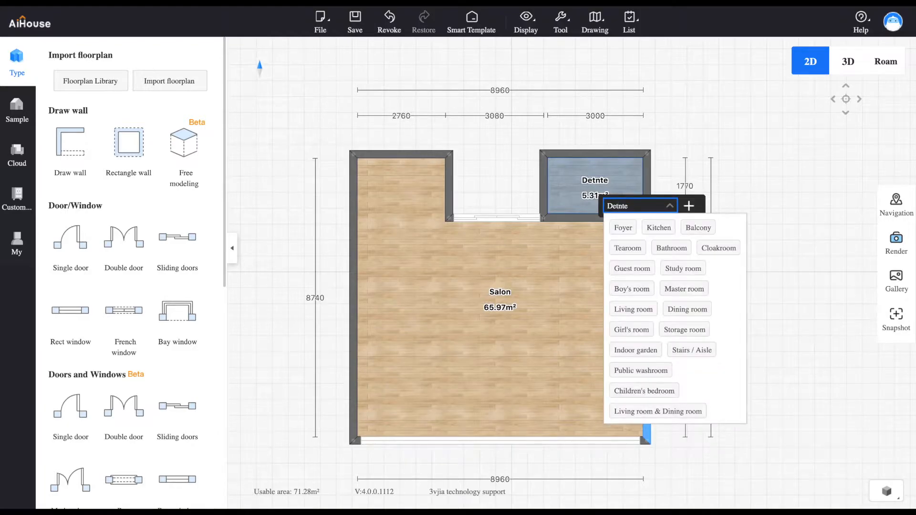
pyautogui.write('e')
pyautogui.press('Return')
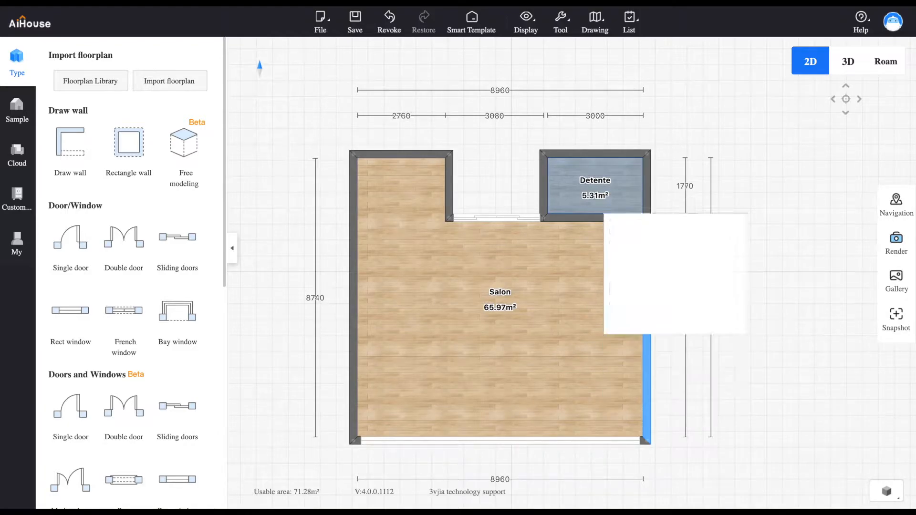
# Examine the layout in 3D with the wide French window selected, comparing its height with the walls from inside and outside
pyautogui.click(849, 62)
pyautogui.moveTo(702, 234); pyautogui.dragTo(517, 250)
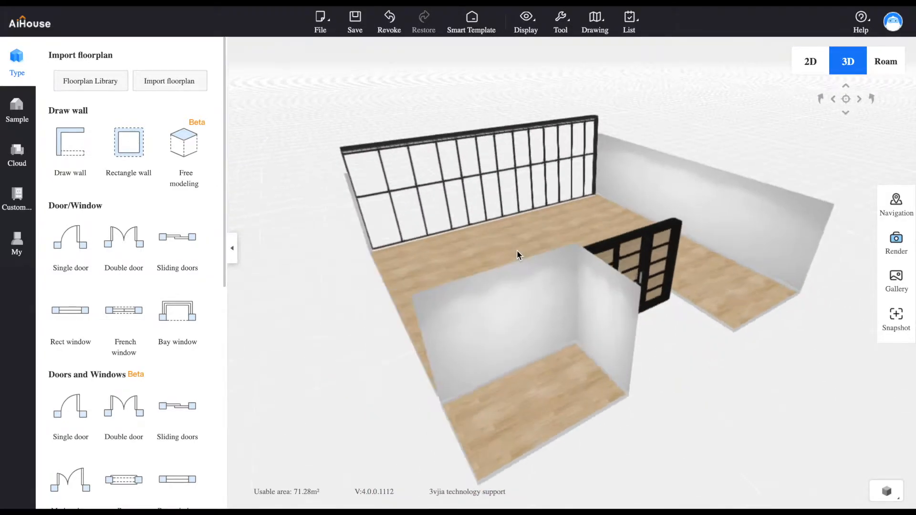
pyautogui.click(391, 141)
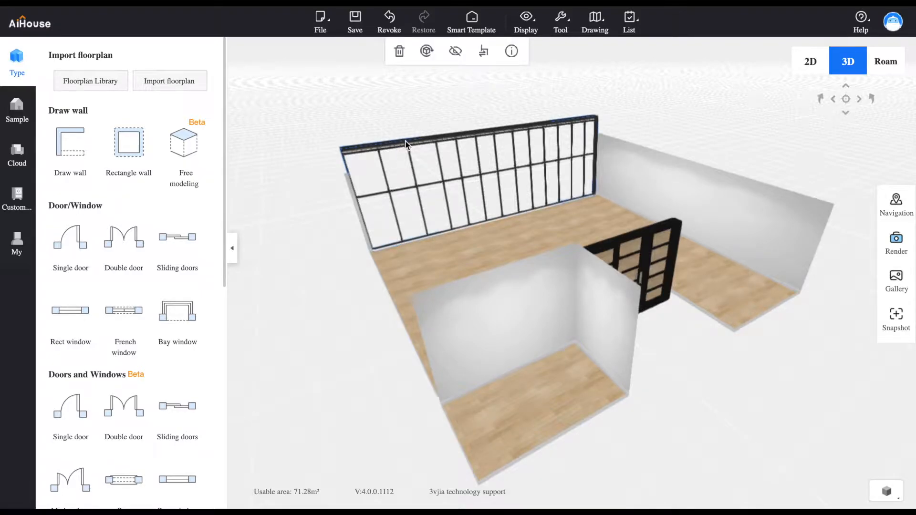
pyautogui.moveTo(357, 160); pyautogui.dragTo(534, 162)
pyautogui.scroll(-5, 535, 162)
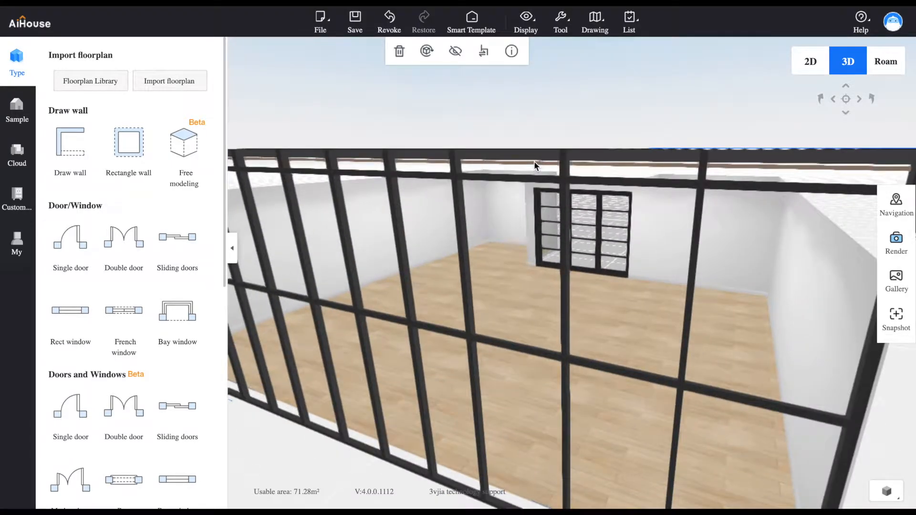
pyautogui.scroll(6, 534, 161)
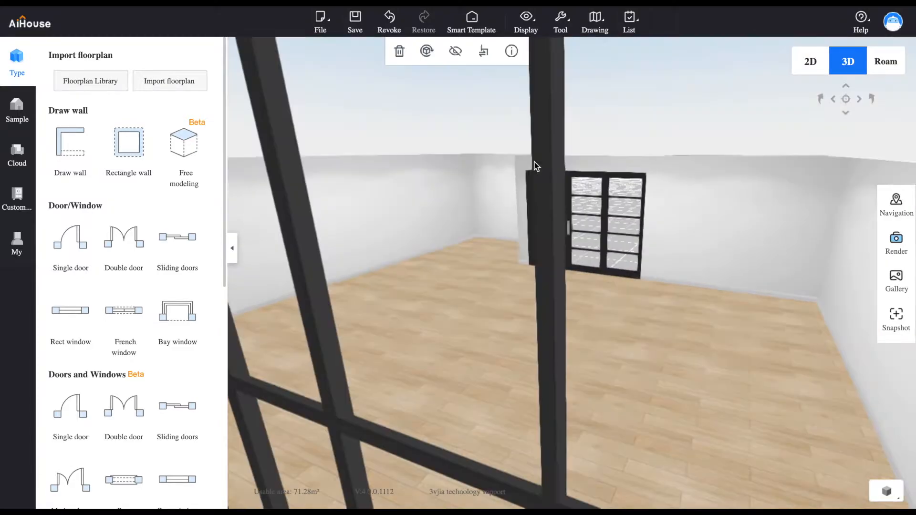
pyautogui.scroll(-3, 534, 165)
pyautogui.scroll(1, 534, 165)
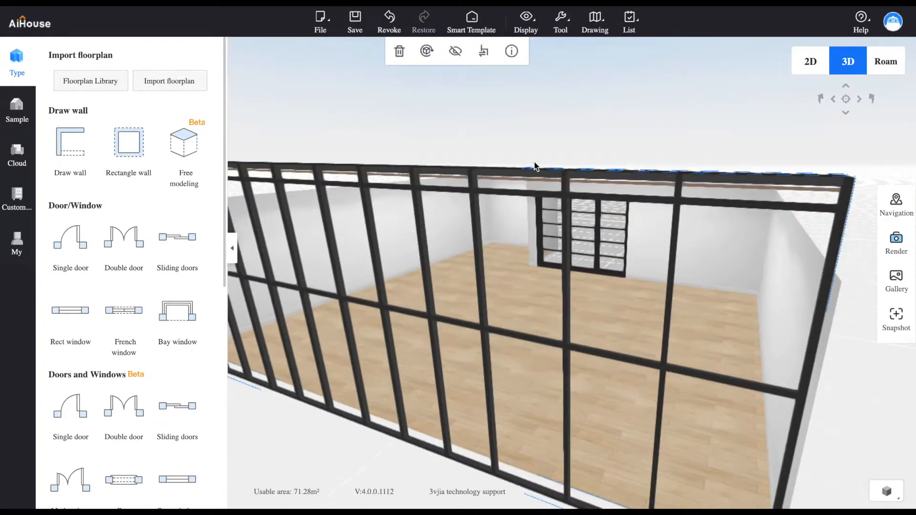
pyautogui.scroll(-3, 536, 166)
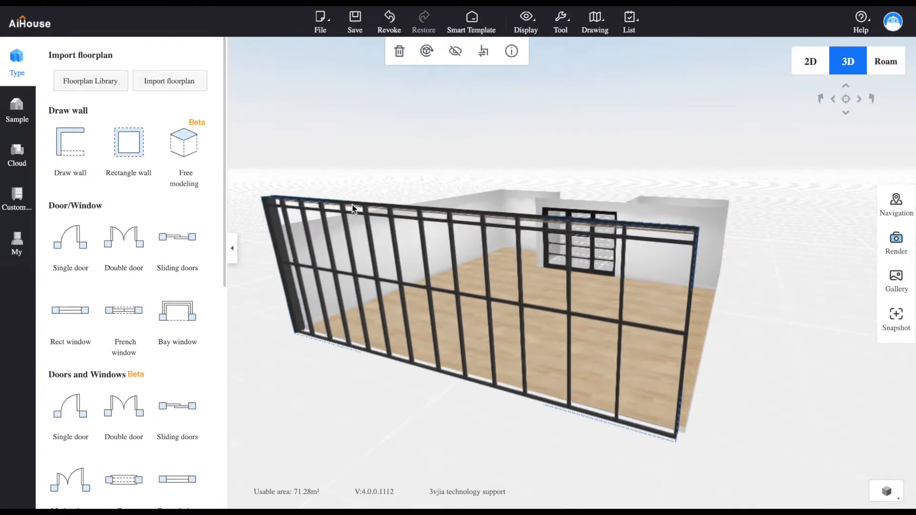
# Set the wide French window's height to 2500 mm in its attributes and close them
pyautogui.click(512, 52)
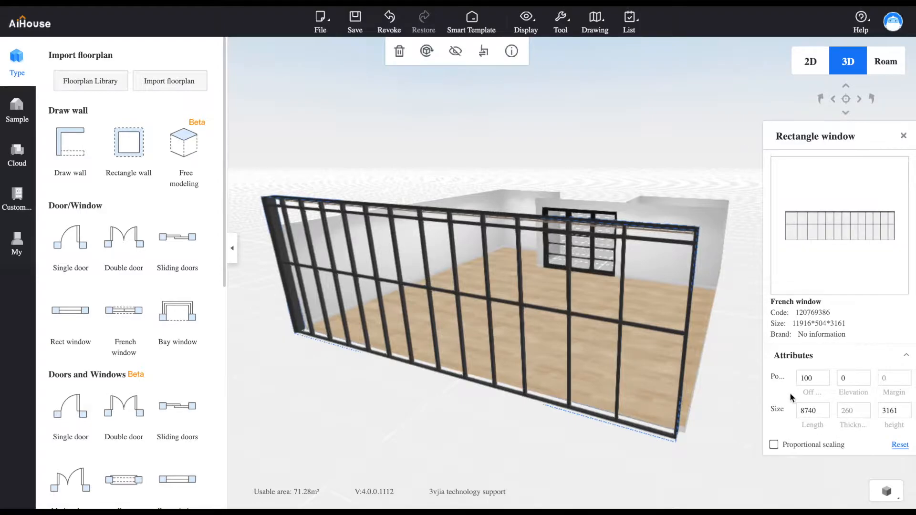
pyautogui.doubleClick(887, 412)
pyautogui.write('2500')
pyautogui.press('Return')
pyautogui.moveTo(732, 442); pyautogui.dragTo(608, 362)
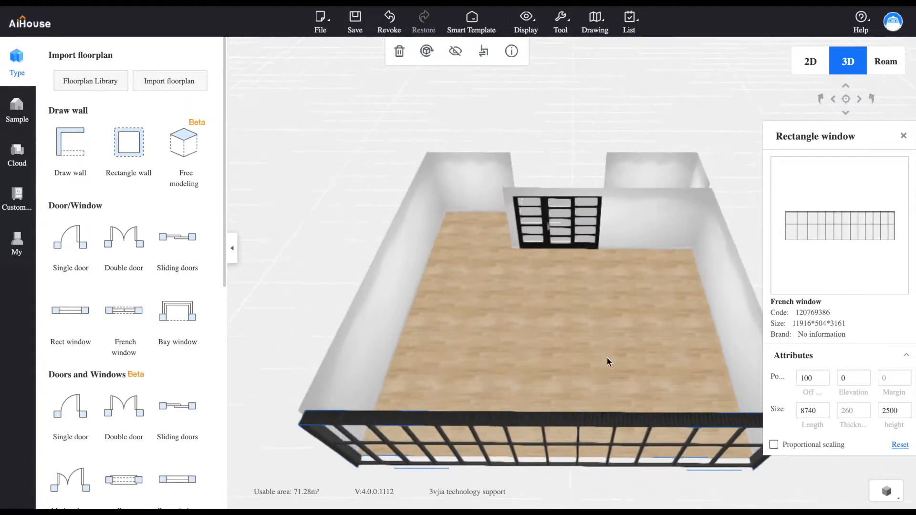
pyautogui.click(904, 137)
# Move the Salon label lower on the 2D plan and open the Salon space in Free modeling
pyautogui.click(811, 61)
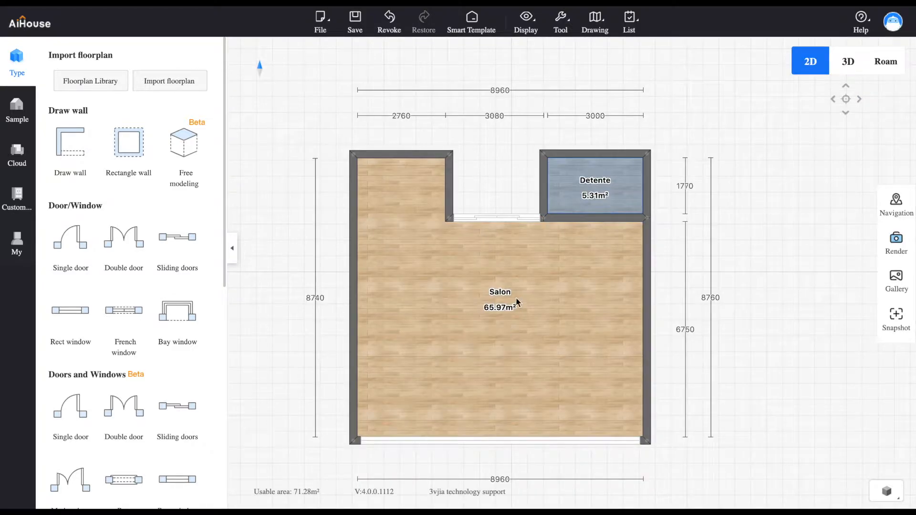
pyautogui.moveTo(502, 297); pyautogui.dragTo(496, 326)
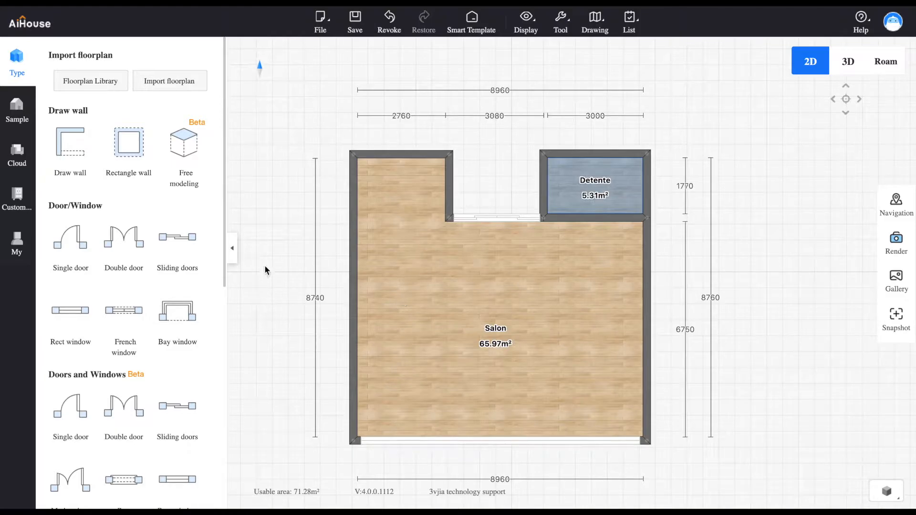
pyautogui.click(193, 163)
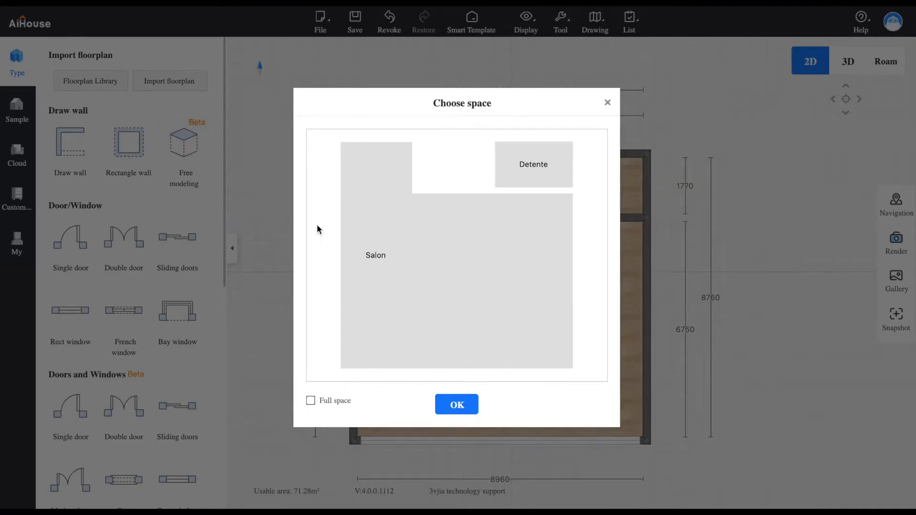
pyautogui.click(413, 264)
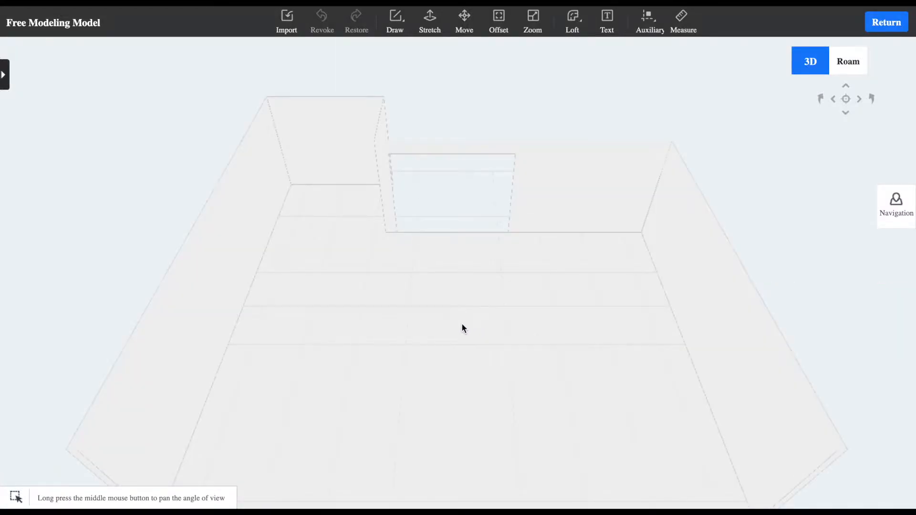
pyautogui.moveTo(462, 323); pyautogui.dragTo(460, 413)
# Draw a rectangle about 2930 by 1180 mm on the floor near the middle of the Salon
pyautogui.scroll(2, 465, 366)
pyautogui.scroll(-5, 466, 364)
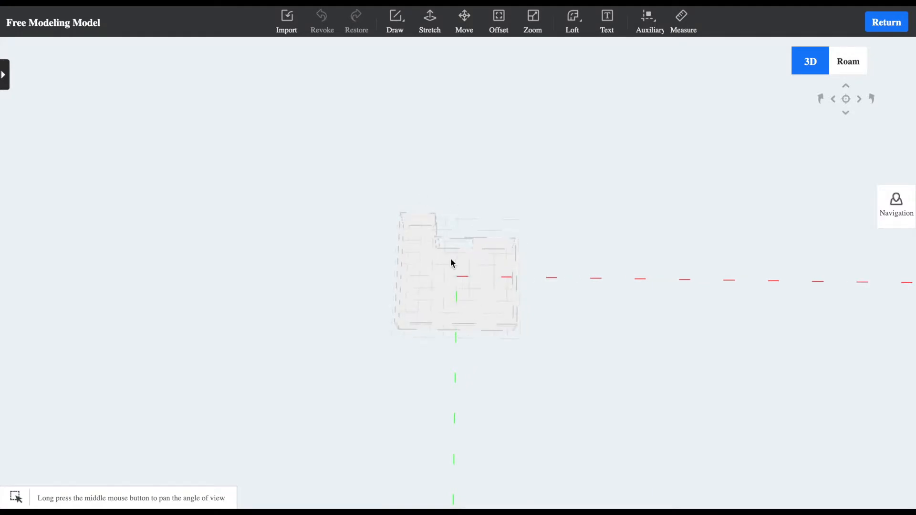
pyautogui.scroll(5, 447, 259)
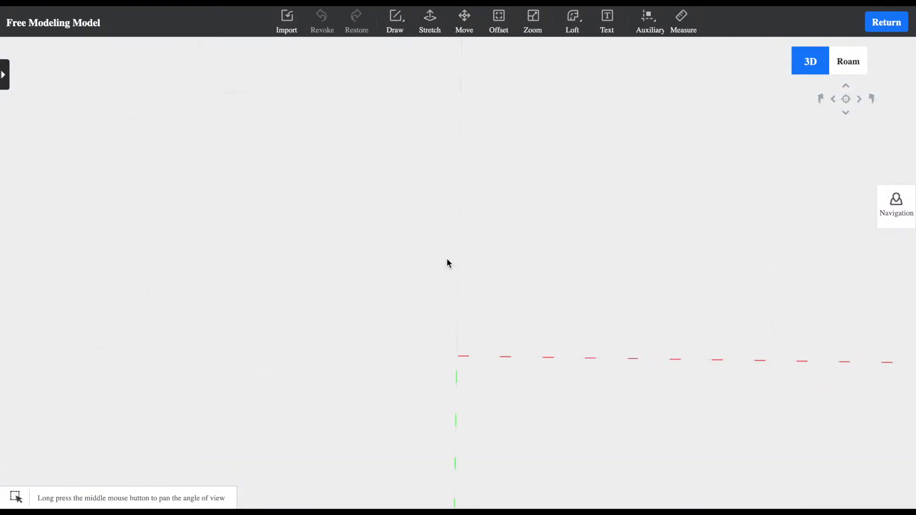
pyautogui.scroll(-4, 447, 259)
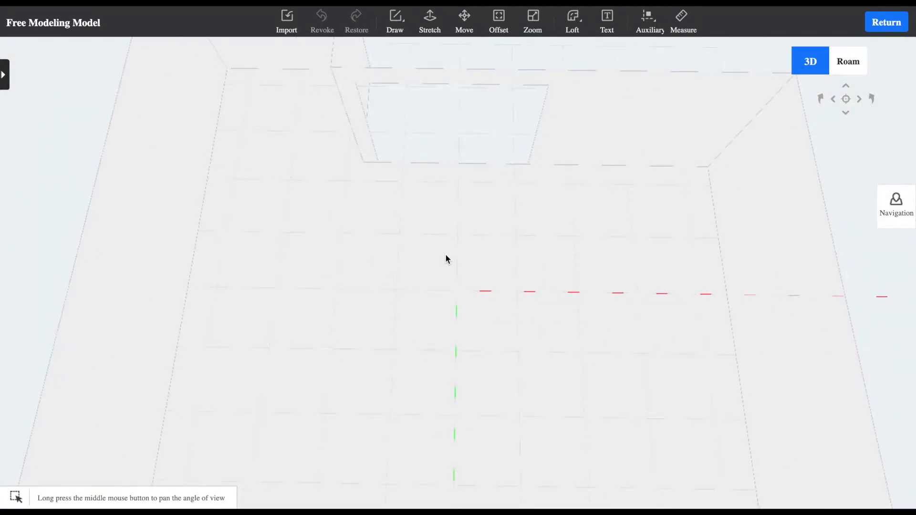
pyautogui.click(389, 33)
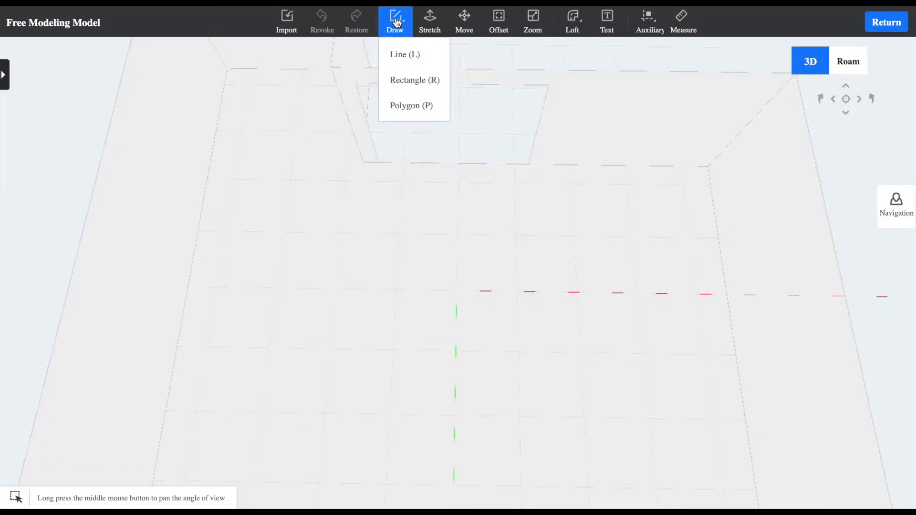
pyautogui.click(404, 81)
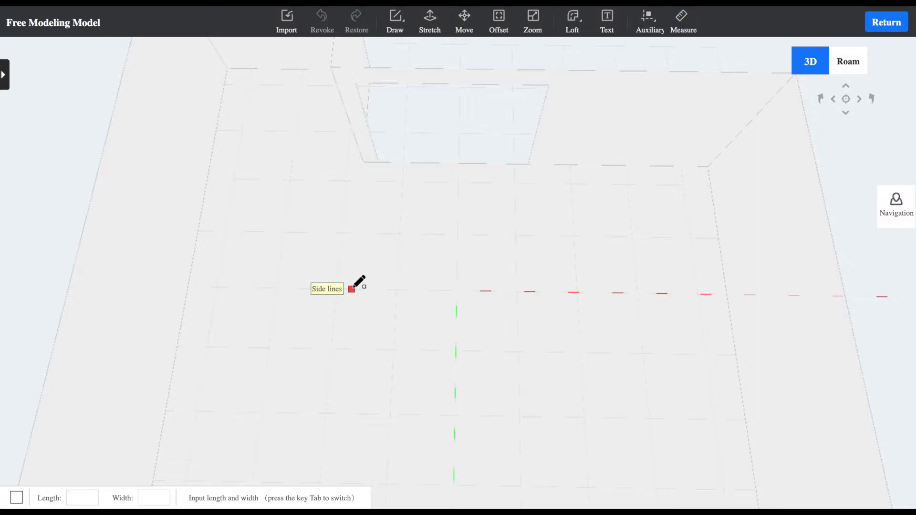
pyautogui.click(359, 289)
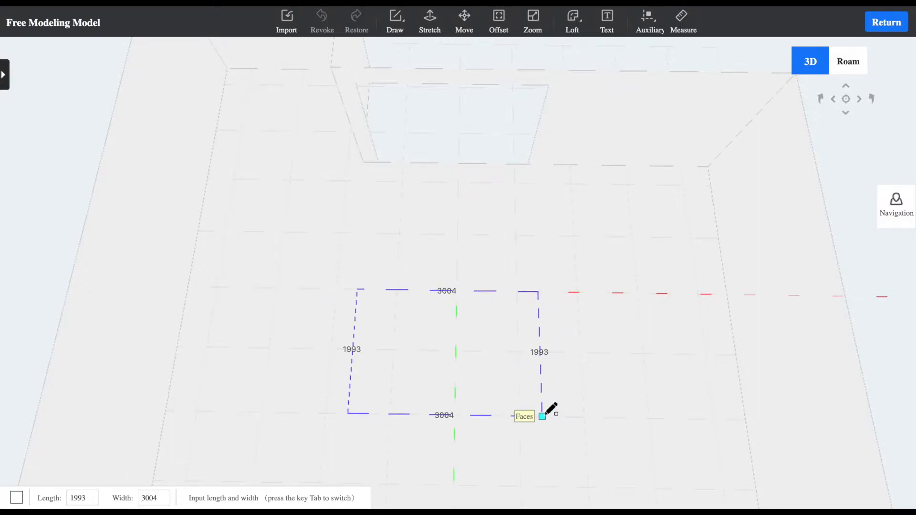
pyautogui.scroll(3, 546, 412)
pyautogui.scroll(-5, 547, 412)
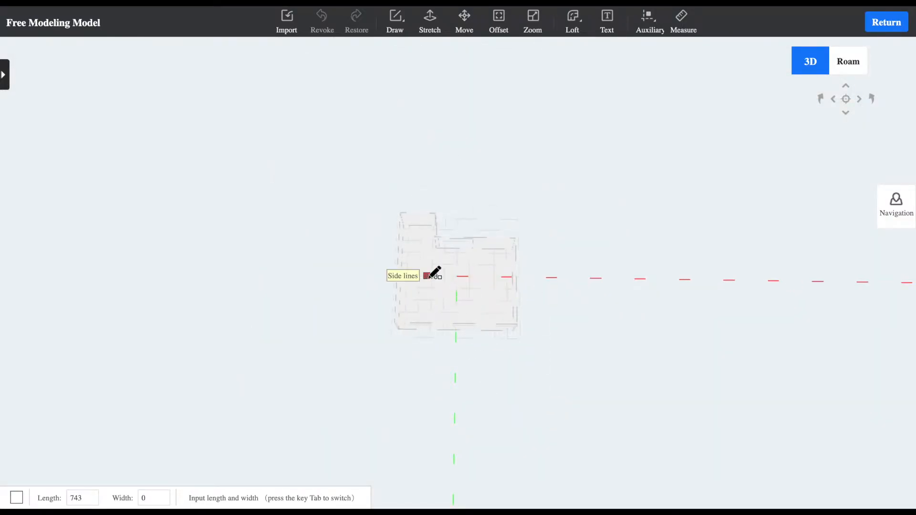
pyautogui.scroll(5, 478, 281)
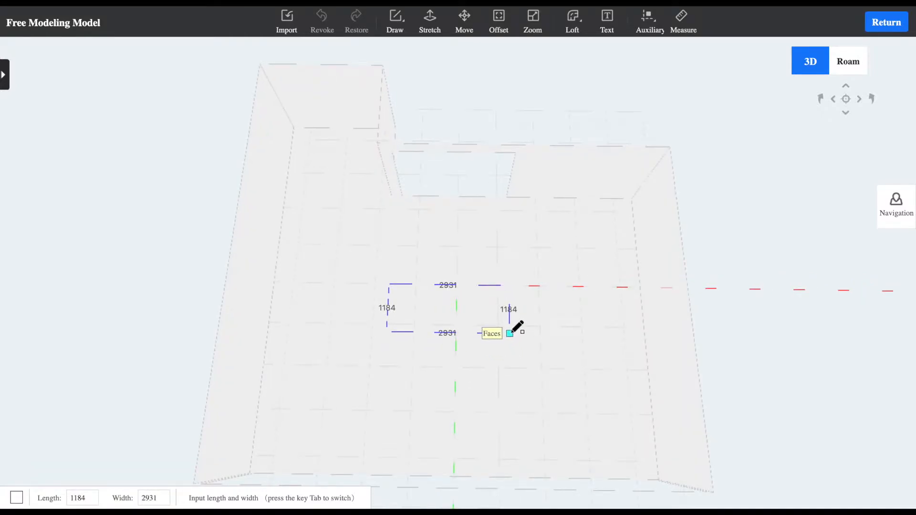
pyautogui.click(512, 331)
# Stretch the floor rectangle upward 2500 mm into a solid block
pyautogui.moveTo(542, 219)
pyautogui.mouseDown(button='middle')
pyautogui.moveTo(450, 245)
pyautogui.moveTo(429, 223)
pyautogui.moveTo(306, 198)
pyautogui.moveTo(505, 207)
pyautogui.mouseUp(button='middle')
pyautogui.click(432, 33)
pyautogui.click(466, 320)
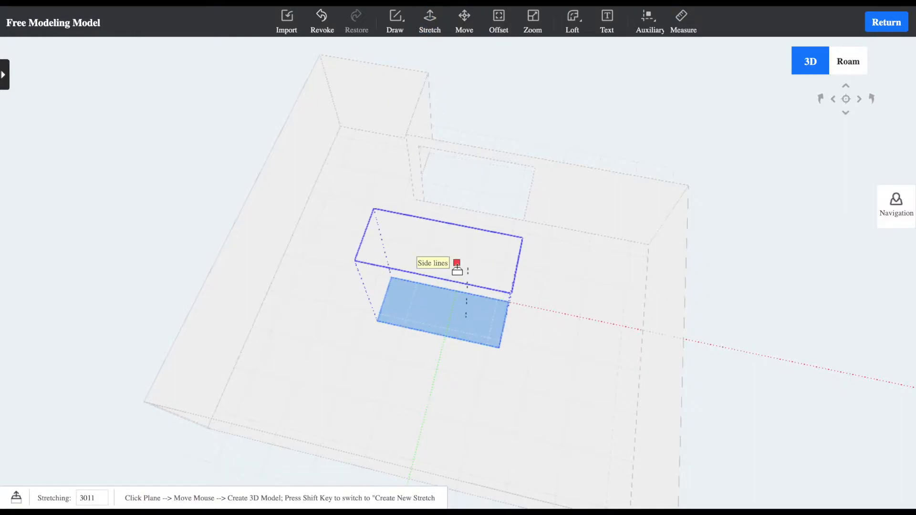
pyautogui.write('2500')
pyautogui.press('Return')
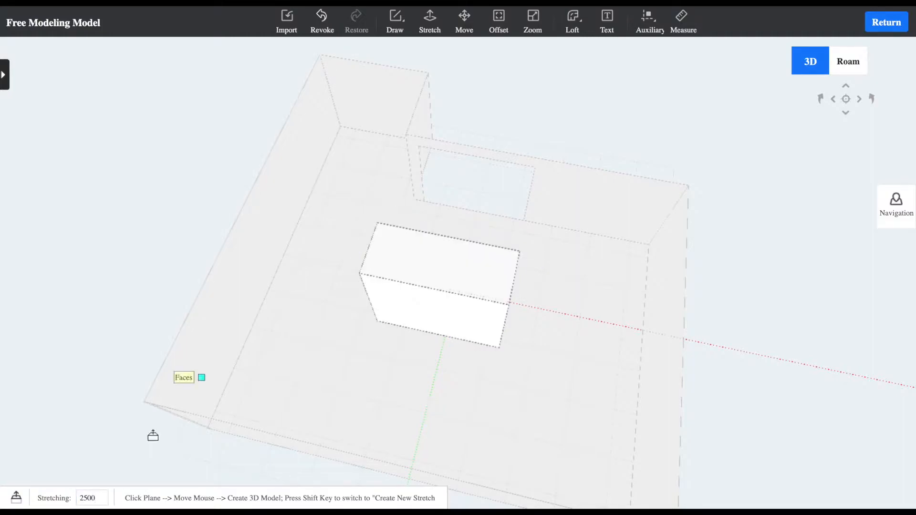
# Stretch the block's long front face outward by about 337 mm
pyautogui.moveTo(456, 398); pyautogui.dragTo(464, 374, button='middle')
pyautogui.click(445, 329)
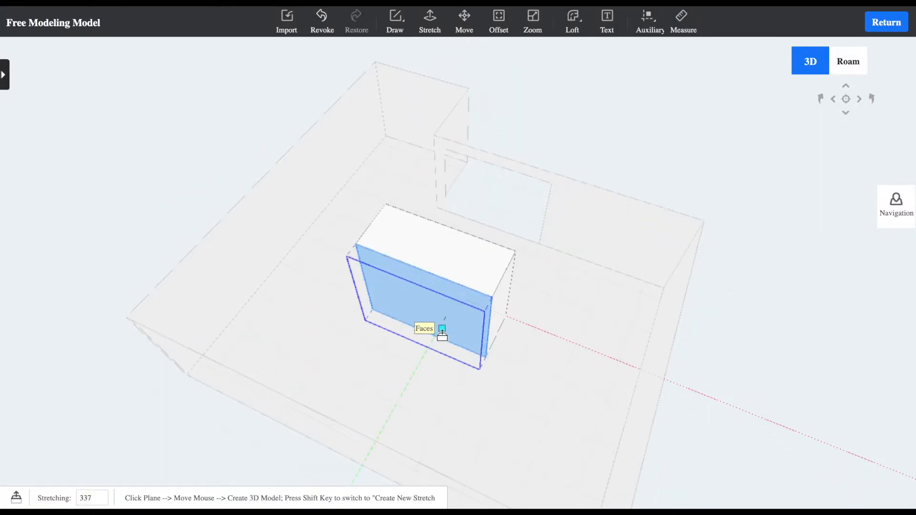
pyautogui.click(443, 333)
# Draw a rectangle about 1900 mm high by 2262 mm wide on the block's opposite long face, starting from its bottom edge
pyautogui.moveTo(533, 337); pyautogui.dragTo(268, 312, button='middle')
pyautogui.moveTo(378, 297)
pyautogui.mouseDown(button='middle')
pyautogui.moveTo(546, 317)
pyautogui.moveTo(407, 338)
pyautogui.moveTo(440, 338)
pyautogui.moveTo(293, 328)
pyautogui.moveTo(364, 153)
pyautogui.mouseUp(button='middle')
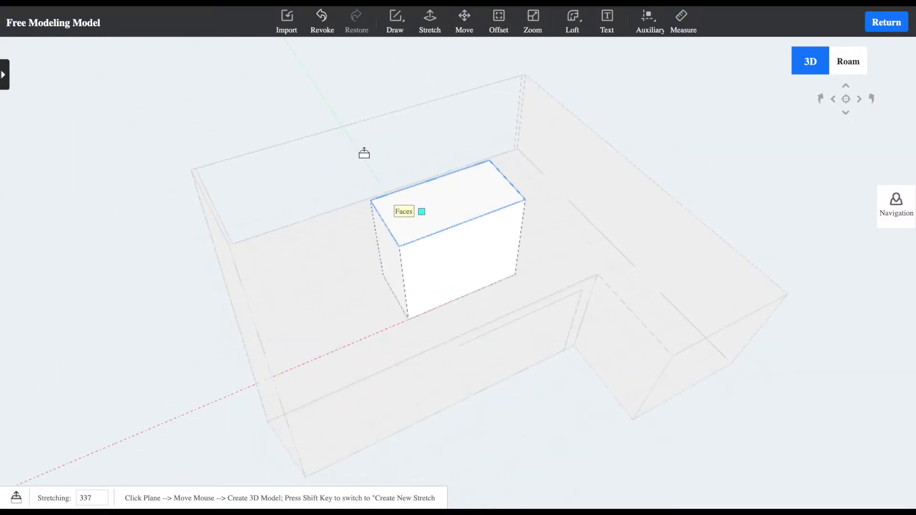
pyautogui.click(407, 24)
pyautogui.click(410, 80)
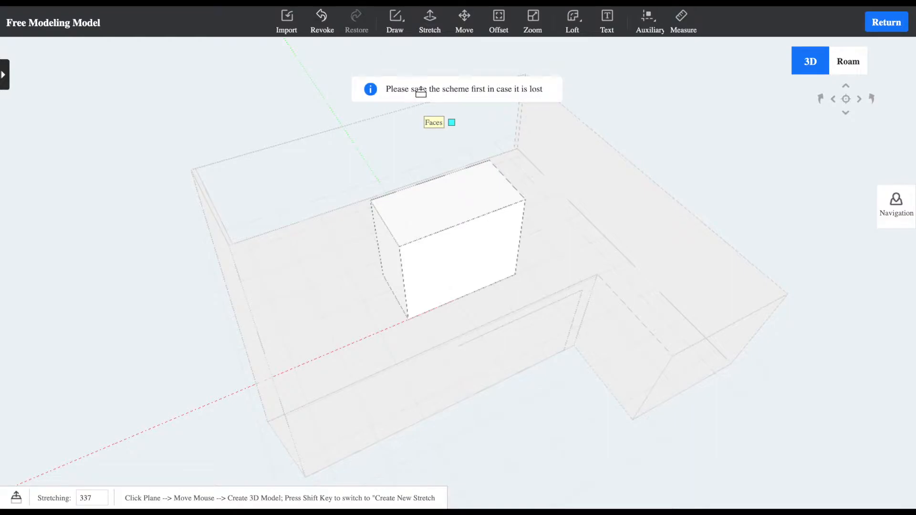
pyautogui.click(397, 24)
pyautogui.click(403, 82)
pyautogui.click(396, 22)
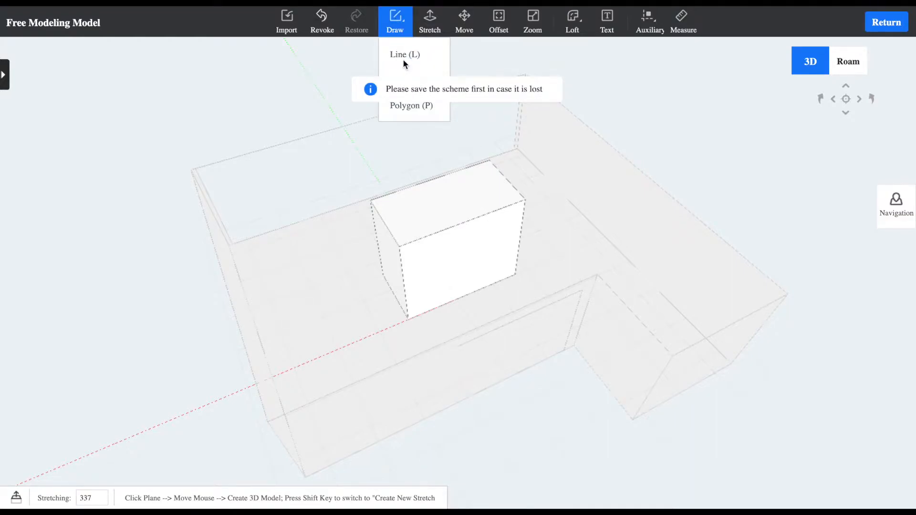
pyautogui.moveTo(400, 18)
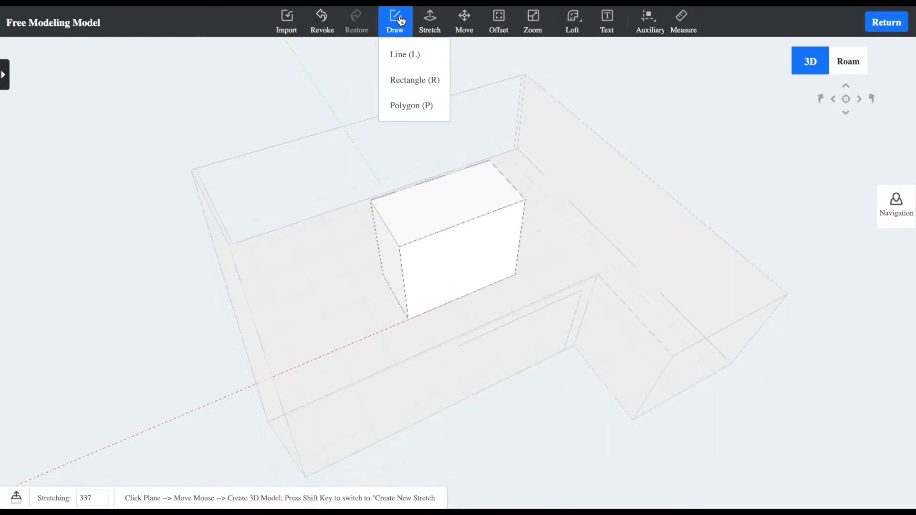
pyautogui.click(405, 79)
pyautogui.moveTo(484, 293); pyautogui.dragTo(419, 297, button='middle')
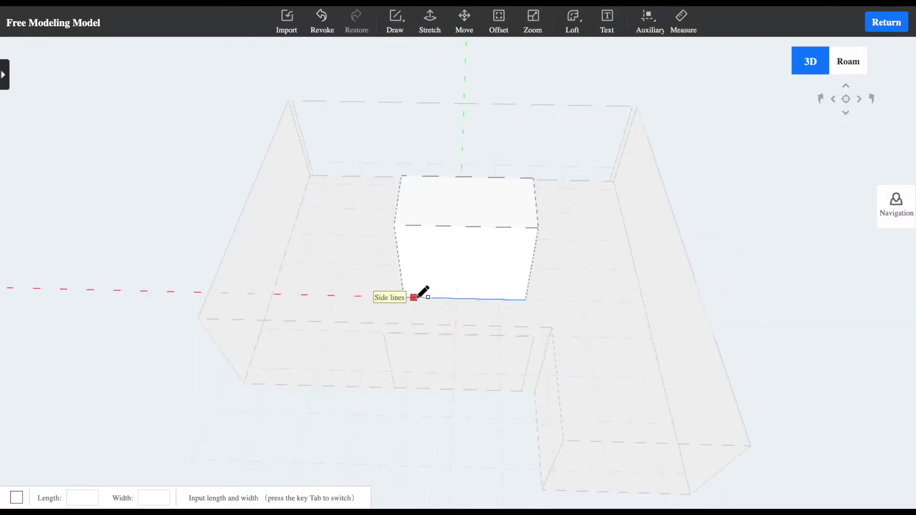
pyautogui.click(421, 297)
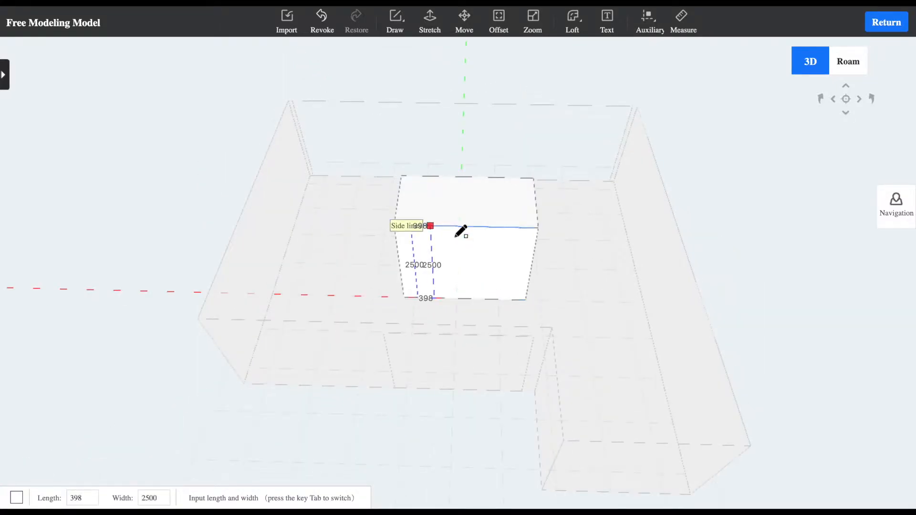
pyautogui.click(521, 247)
# Stretch the rectangle inward by about 1200 mm to cut an opening into the block
pyautogui.moveTo(506, 283); pyautogui.dragTo(455, 234, button='middle')
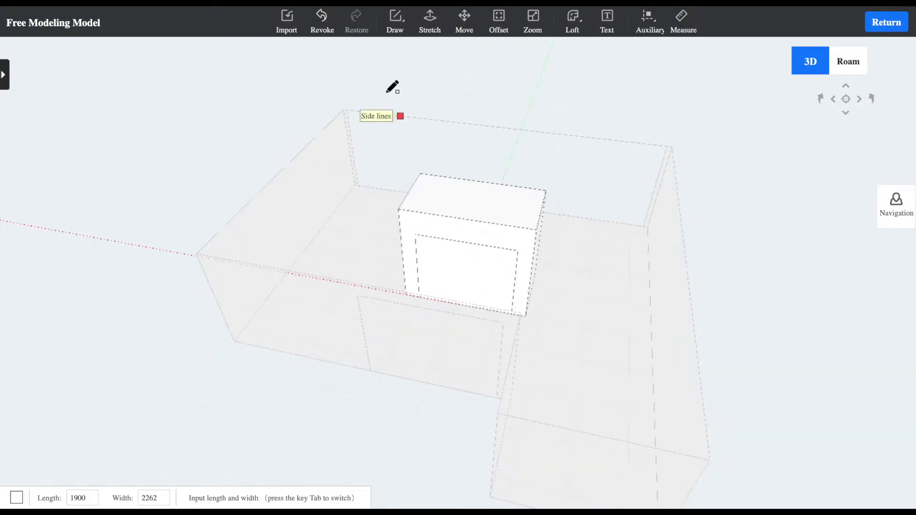
pyautogui.click(430, 20)
pyautogui.click(470, 264)
pyautogui.moveTo(485, 251); pyautogui.dragTo(468, 224, button='middle')
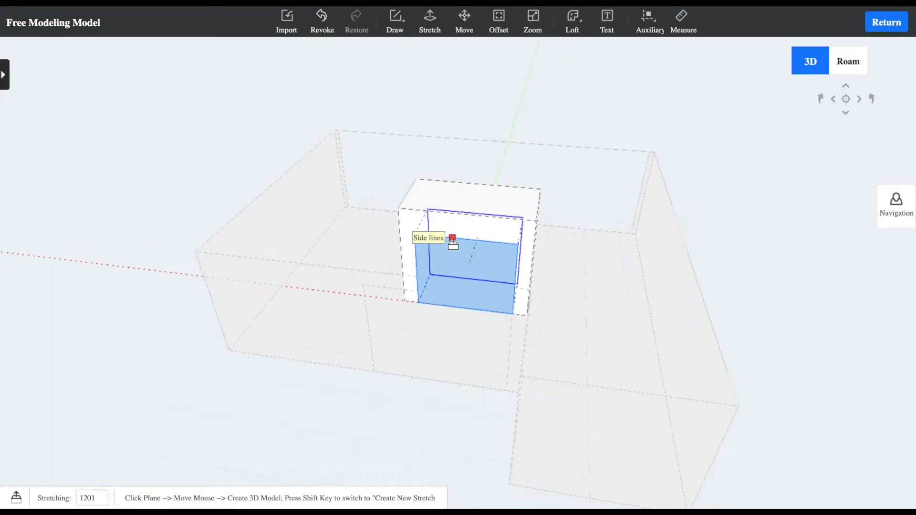
pyautogui.click(451, 241)
pyautogui.moveTo(333, 225); pyautogui.dragTo(472, 298, button='middle')
pyautogui.moveTo(304, 311); pyautogui.dragTo(516, 333, button='middle')
pyautogui.press('Escape')
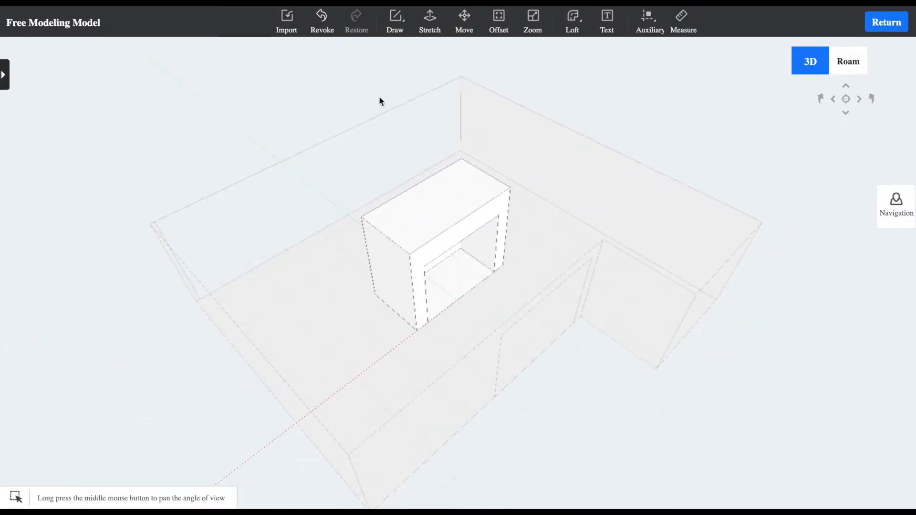
# Create the model text BAUTY GLAM PARIS with text height 100, depth 10 and Level direction
pyautogui.moveTo(653, 174); pyautogui.dragTo(383, 214, button='middle')
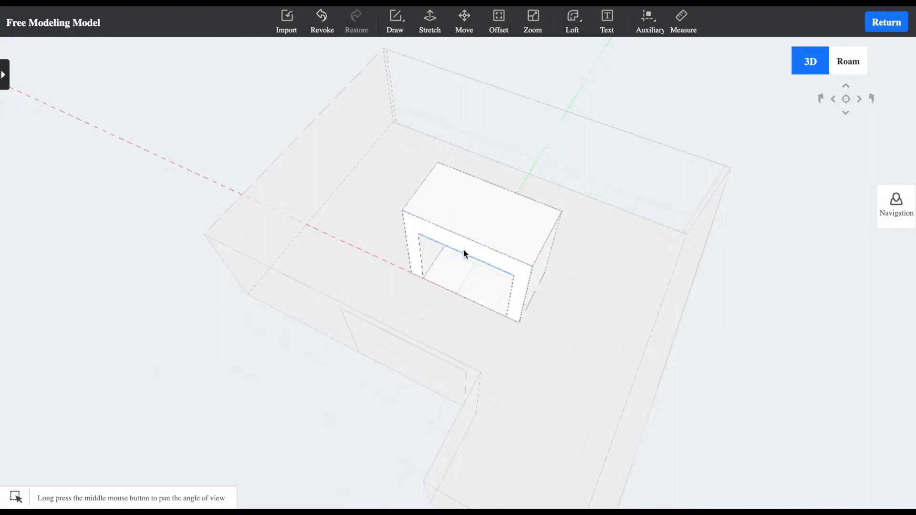
pyautogui.moveTo(455, 181); pyautogui.dragTo(493, 123, button='middle')
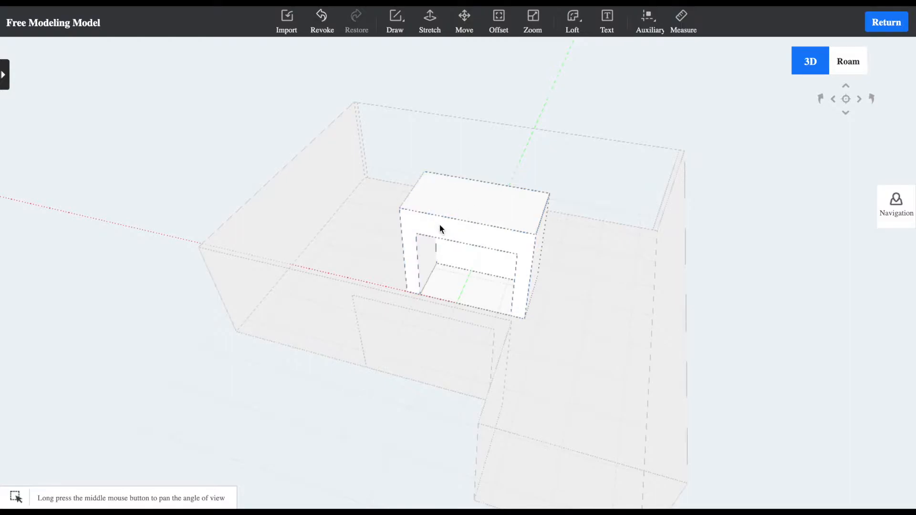
pyautogui.click(609, 17)
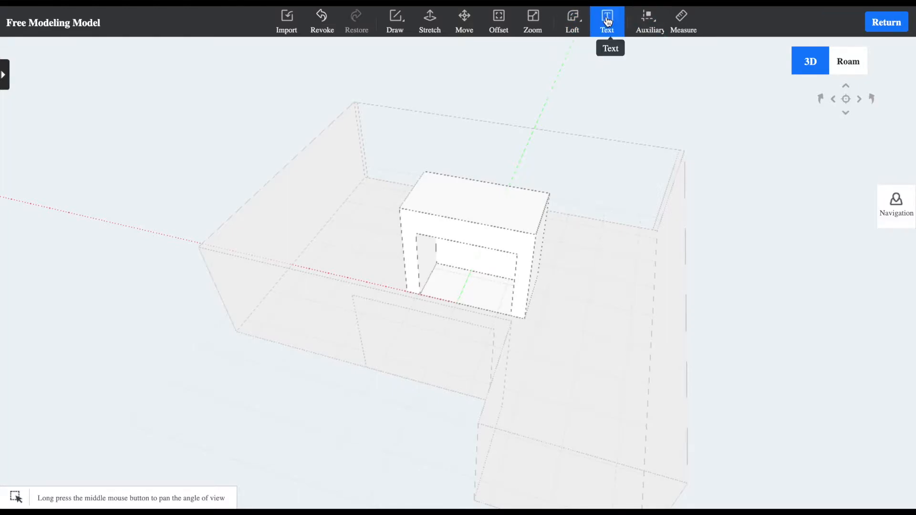
pyautogui.click(608, 19)
pyautogui.click(422, 195)
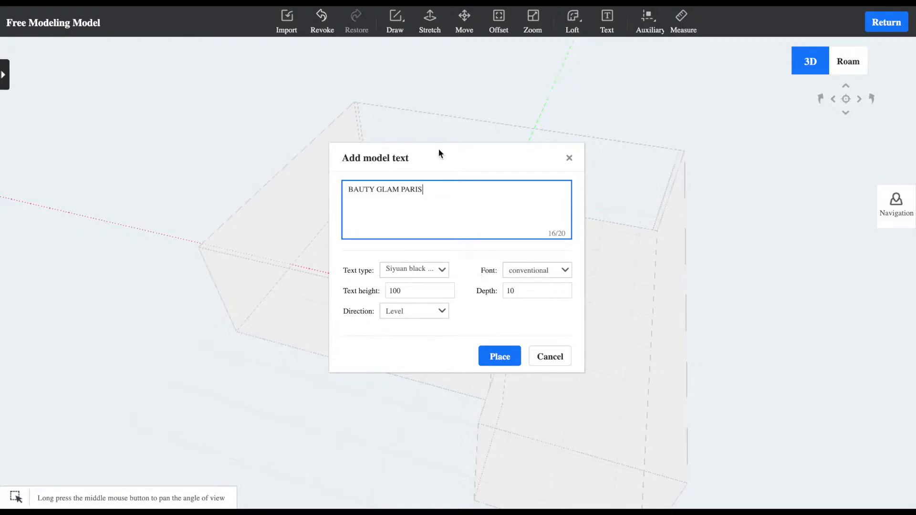
pyautogui.moveTo(455, 159); pyautogui.dragTo(692, 107)
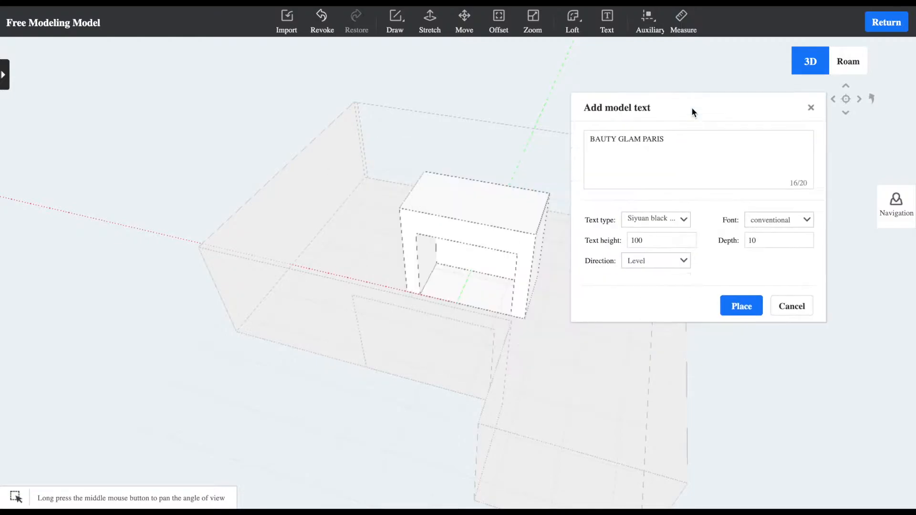
pyautogui.click(740, 304)
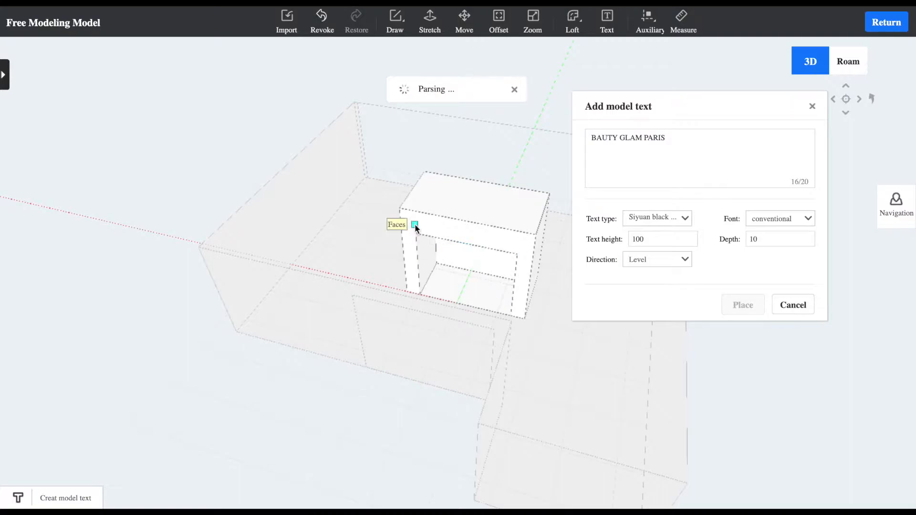
# Place the text on the block's front face, just above the upper left corner of the opening
pyautogui.scroll(-3, 417, 225)
pyautogui.scroll(-2, 417, 225)
pyautogui.scroll(10, 432, 249)
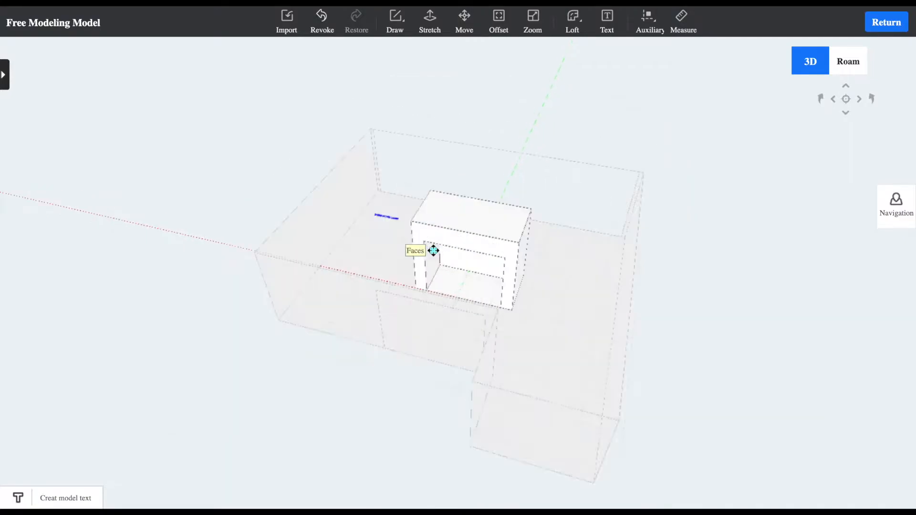
pyautogui.scroll(-8, 436, 251)
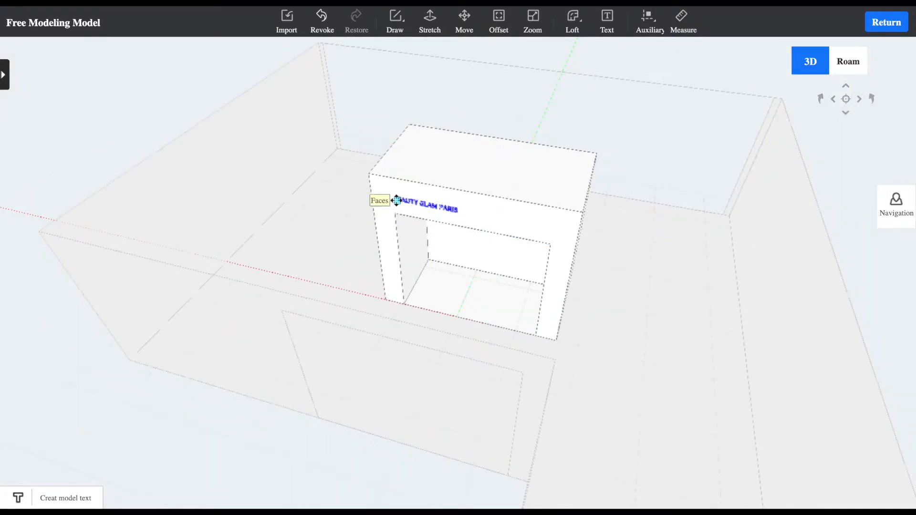
pyautogui.click(396, 200)
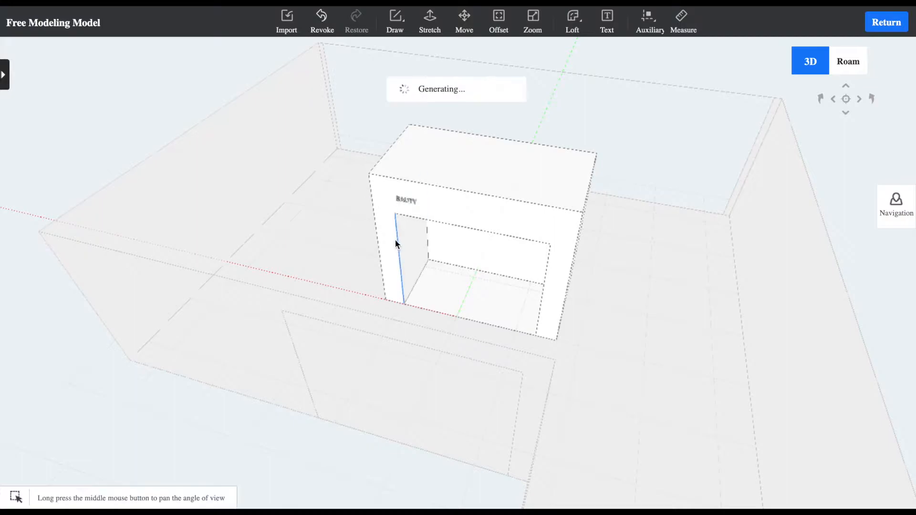
# Set the text height of the lettering above the opening to 300
pyautogui.moveTo(394, 239); pyautogui.dragTo(458, 240, button='middle')
pyautogui.click(459, 239)
pyautogui.scroll(-5, 460, 238)
pyautogui.scroll(10, 460, 238)
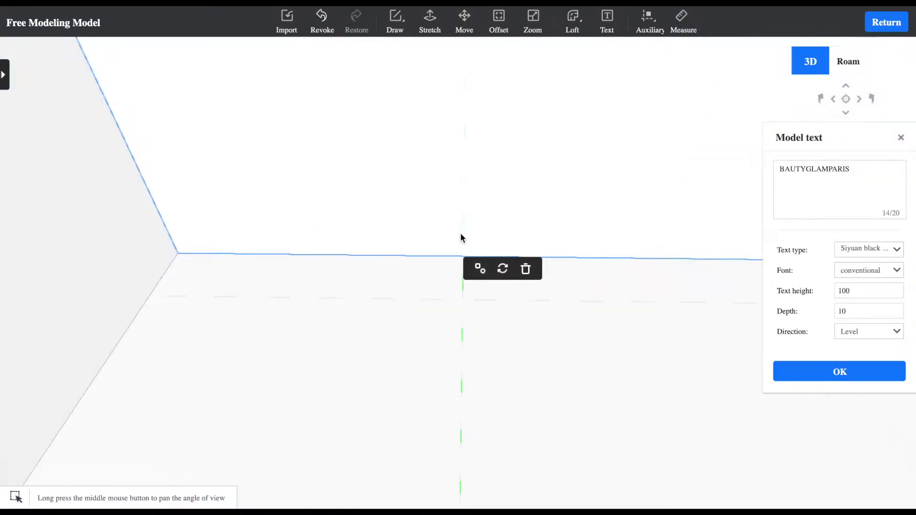
pyautogui.scroll(-6, 461, 237)
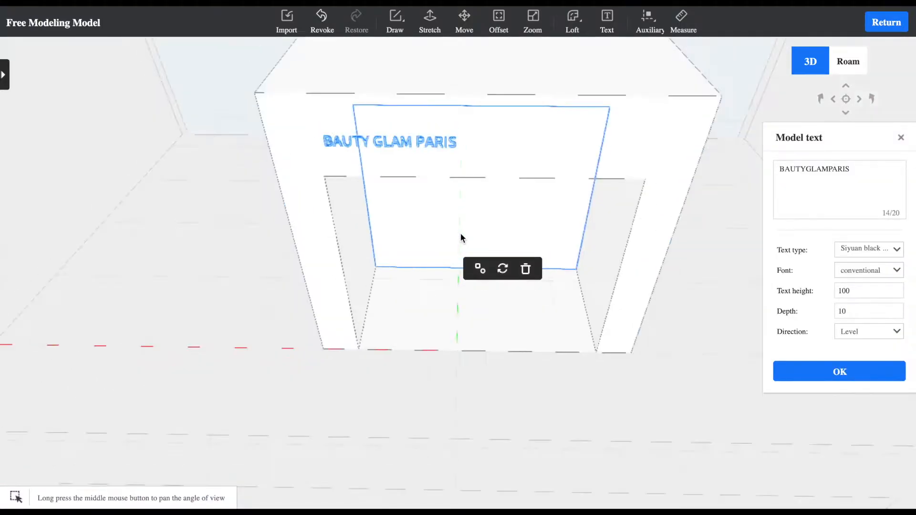
pyautogui.scroll(2, 461, 235)
pyautogui.scroll(3, 461, 235)
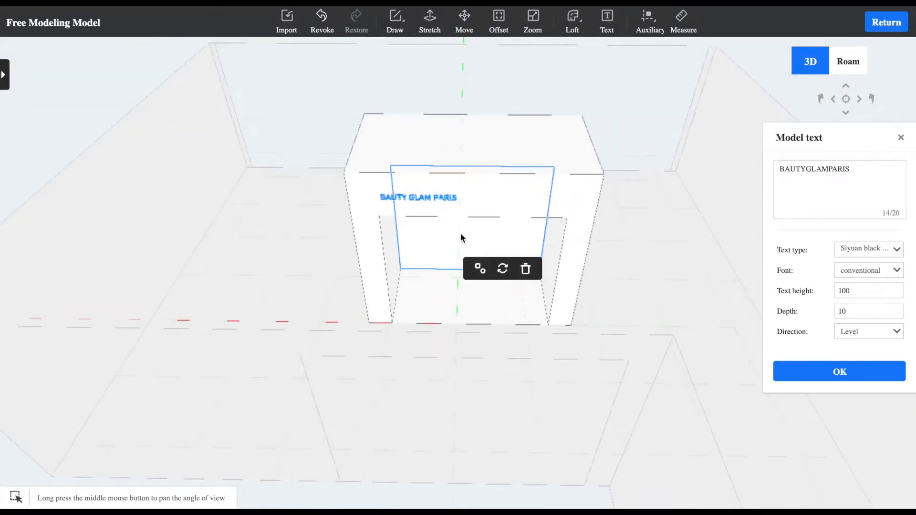
pyautogui.moveTo(827, 138); pyautogui.dragTo(705, 88)
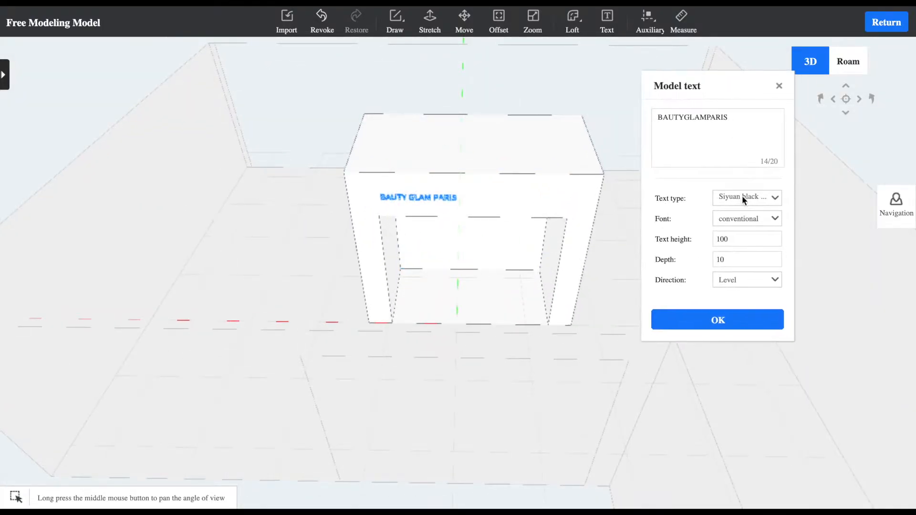
pyautogui.doubleClick(728, 241)
pyautogui.click(757, 322)
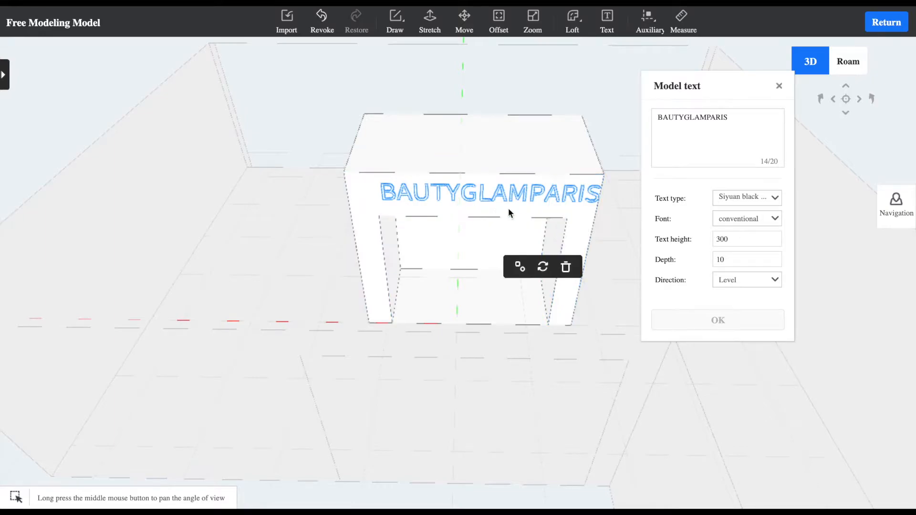
# Set the lettering's text height to 250
pyautogui.doubleClick(740, 239)
pyautogui.write('25')
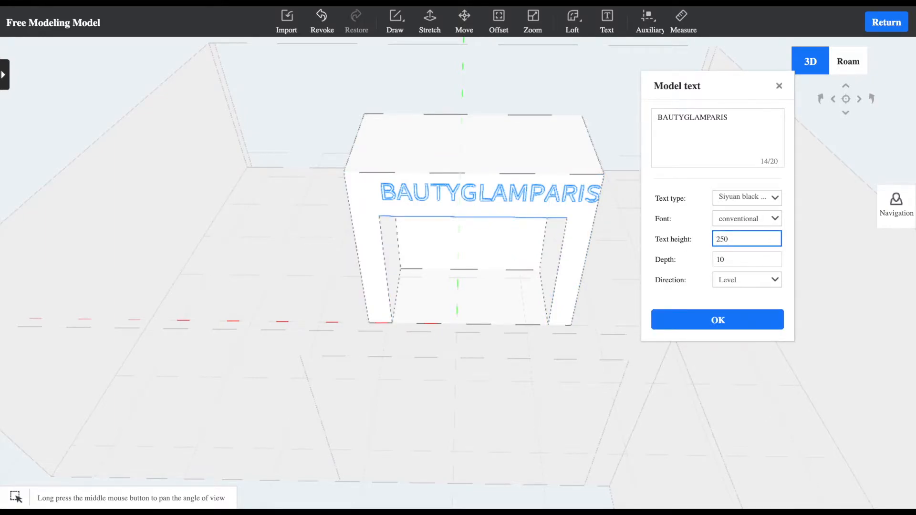
pyautogui.write('0')
pyautogui.click(739, 320)
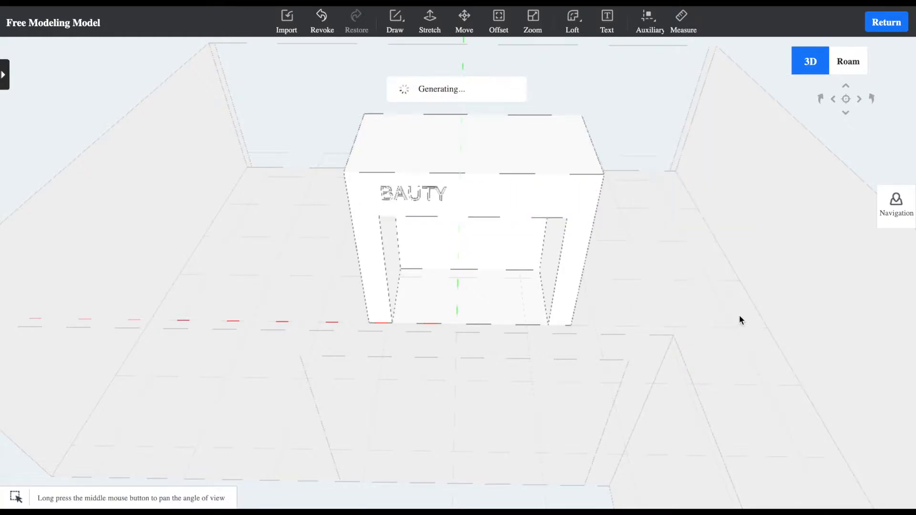
# Set the depth of the lettering above the opening to 50
pyautogui.moveTo(586, 278); pyautogui.dragTo(415, 239, button='middle')
pyautogui.scroll(-2, 415, 239)
pyautogui.scroll(6, 415, 238)
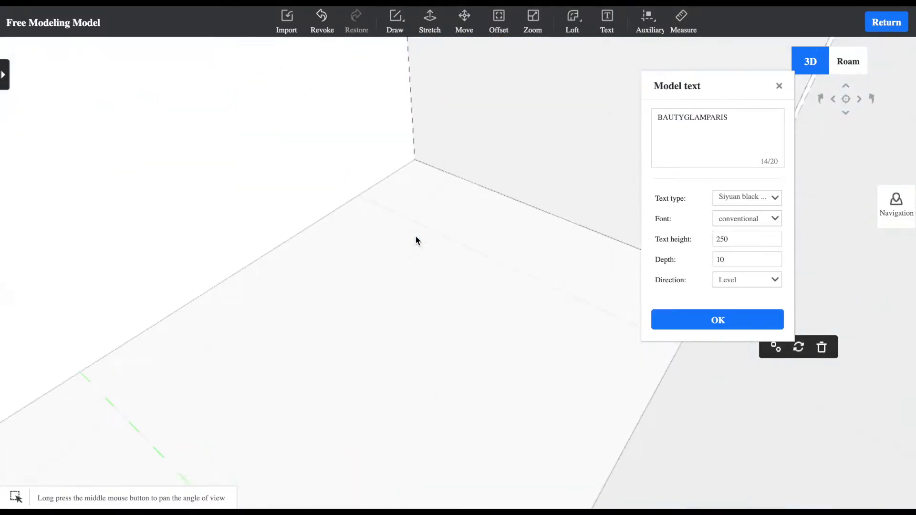
pyautogui.scroll(-6, 416, 239)
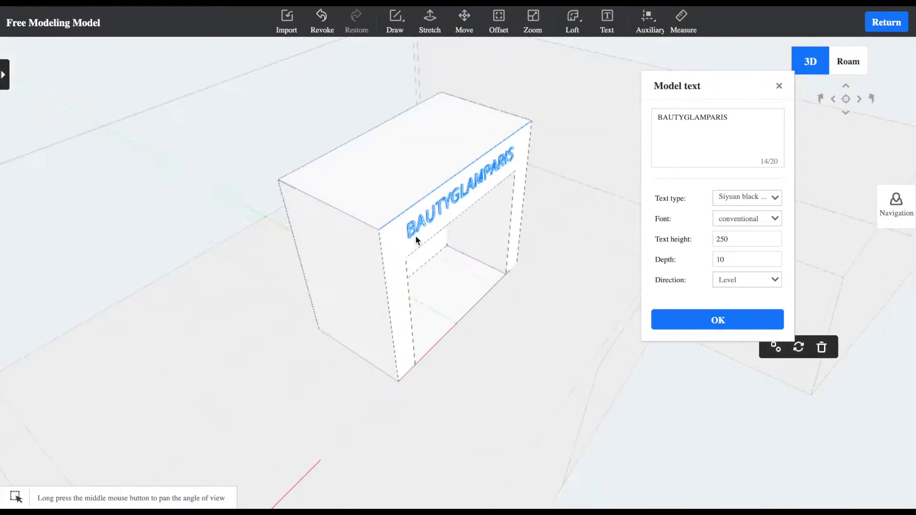
pyautogui.scroll(1, 414, 233)
pyautogui.scroll(1, 411, 228)
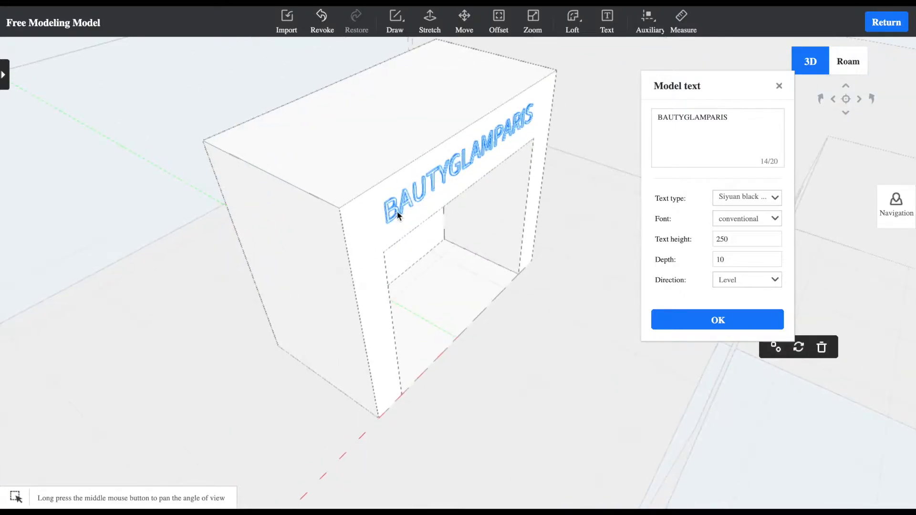
pyautogui.click(721, 260)
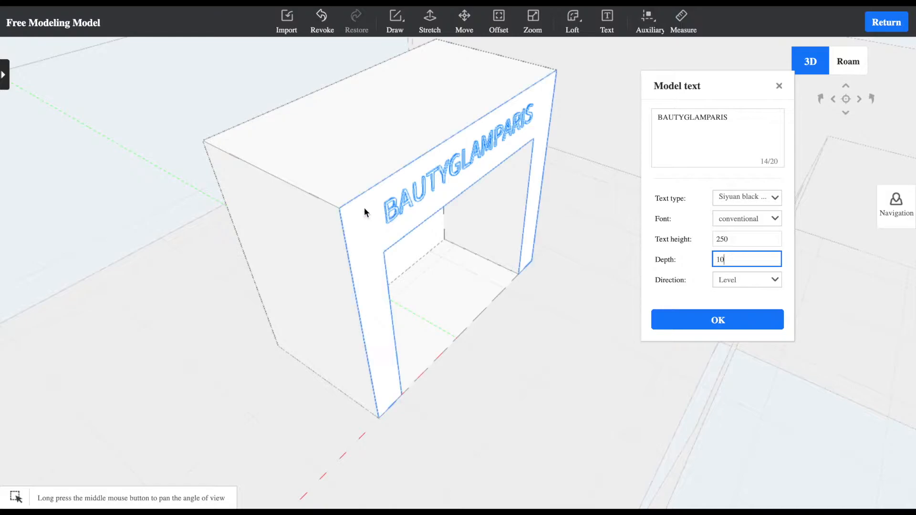
pyautogui.moveTo(364, 207); pyautogui.dragTo(383, 211, button='right')
pyautogui.scroll(3, 385, 213)
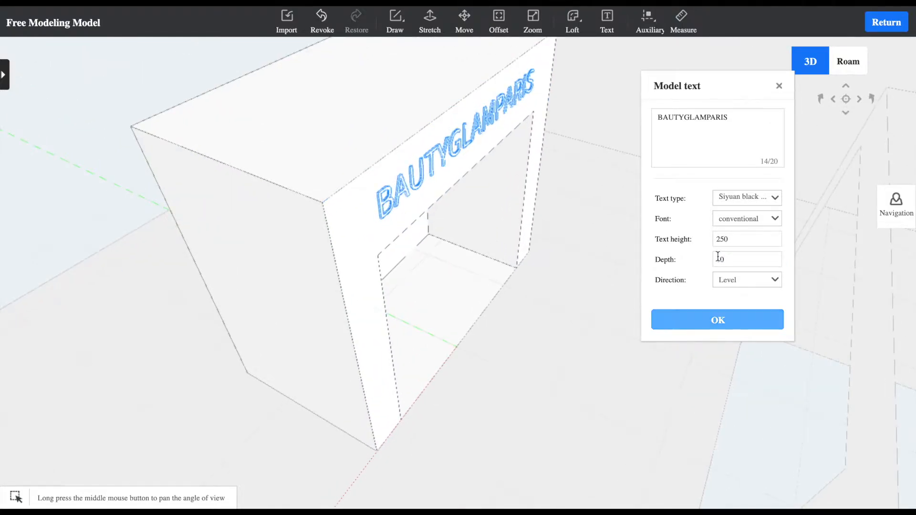
pyautogui.moveTo(727, 258); pyautogui.dragTo(687, 254)
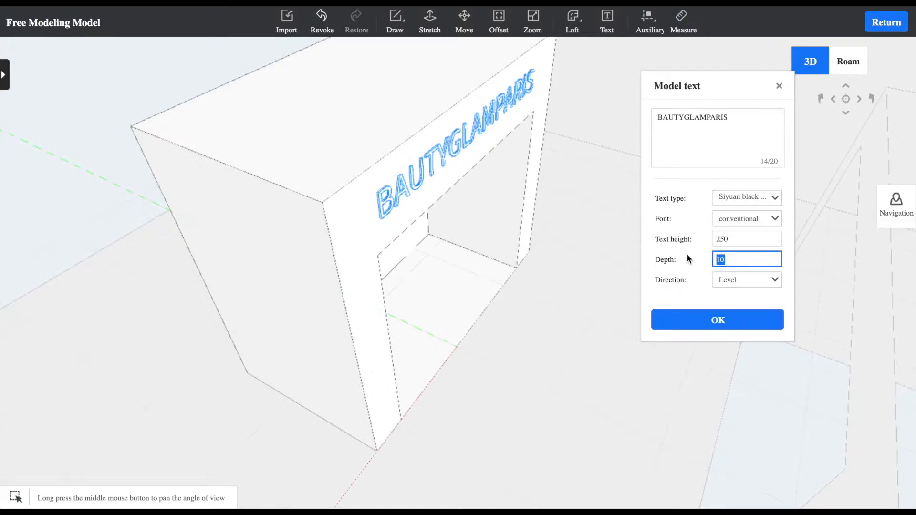
pyautogui.write('50')
pyautogui.click(685, 319)
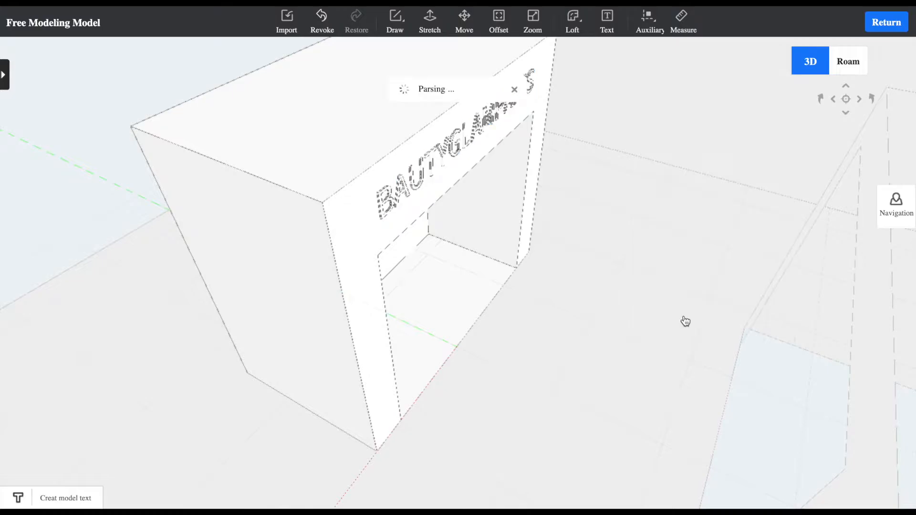
# Examine the raised lettering and the back of the block from several angles, and close the text settings
pyautogui.click(411, 181)
pyautogui.moveTo(492, 229)
pyautogui.mouseDown(button='middle')
pyautogui.moveTo(358, 213)
pyautogui.moveTo(127, 213)
pyautogui.moveTo(473, 230)
pyautogui.mouseUp(button='middle')
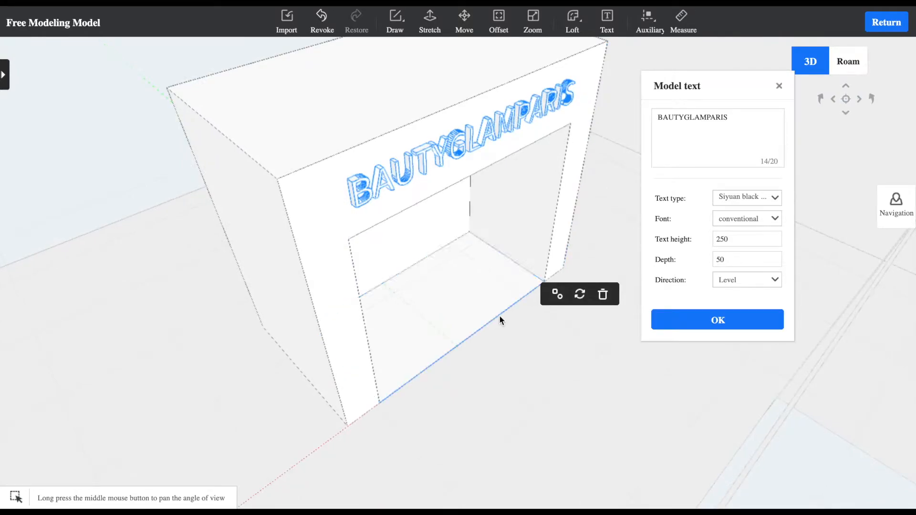
pyautogui.scroll(3, 499, 315)
pyautogui.scroll(-5, 499, 315)
pyautogui.moveTo(303, 278); pyautogui.dragTo(575, 272, button='middle')
pyautogui.moveTo(379, 313); pyautogui.dragTo(466, 301, button='middle')
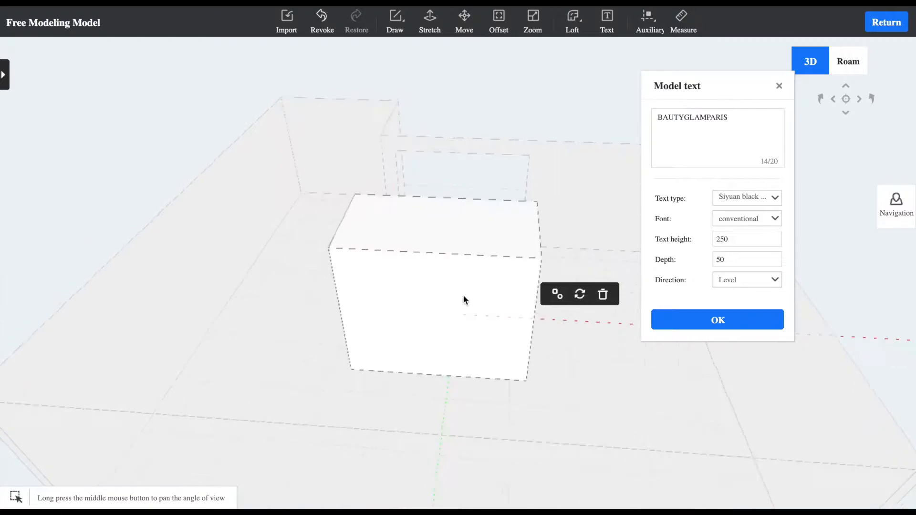
pyautogui.click(778, 87)
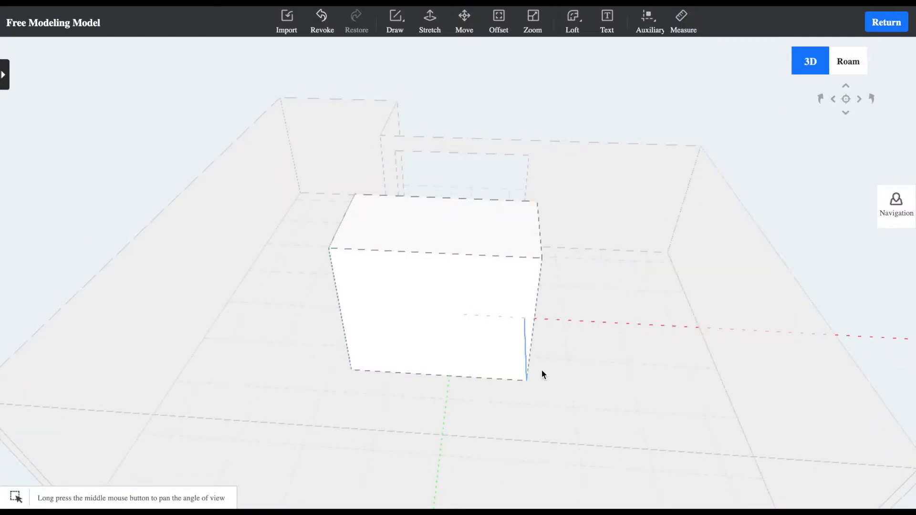
# Draw a rectangle about 886 by 2500 on the block's back face, starting from its lower corner and reaching the top edge
pyautogui.moveTo(542, 370); pyautogui.dragTo(585, 322, button='middle')
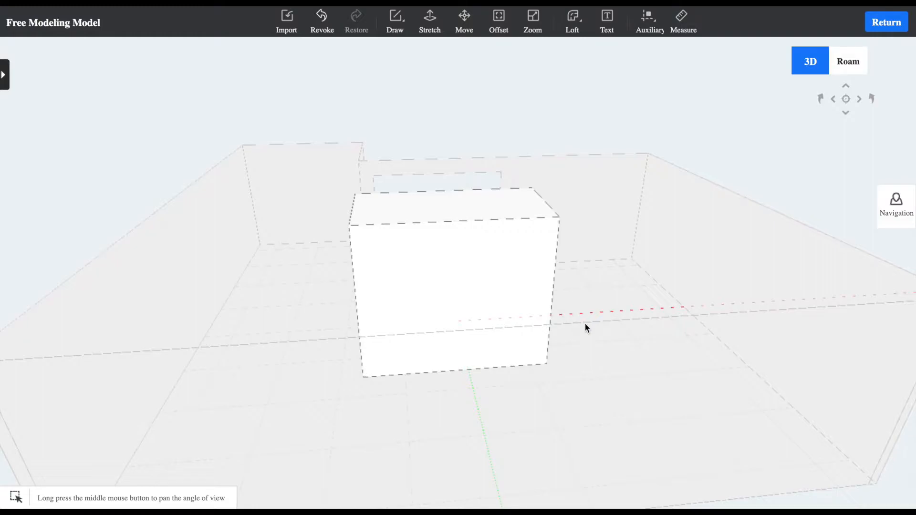
pyautogui.moveTo(624, 284); pyautogui.dragTo(579, 325, button='middle')
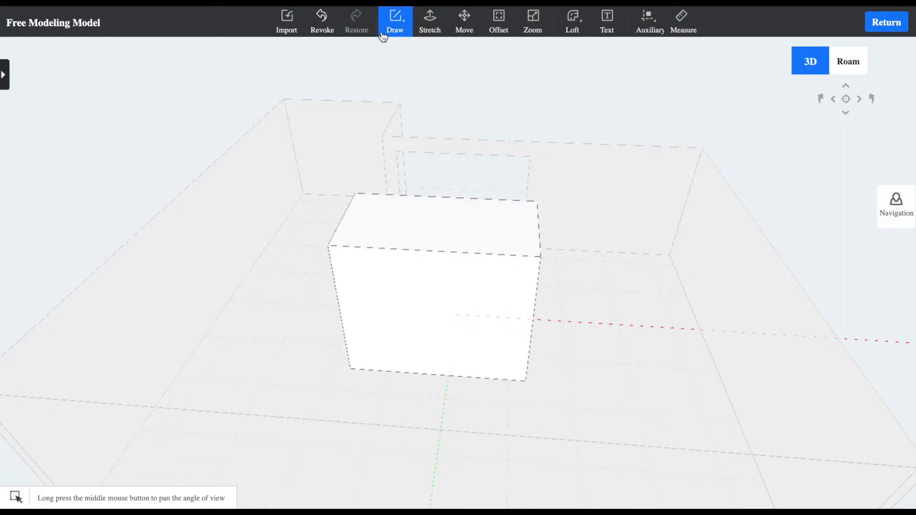
pyautogui.moveTo(403, 30)
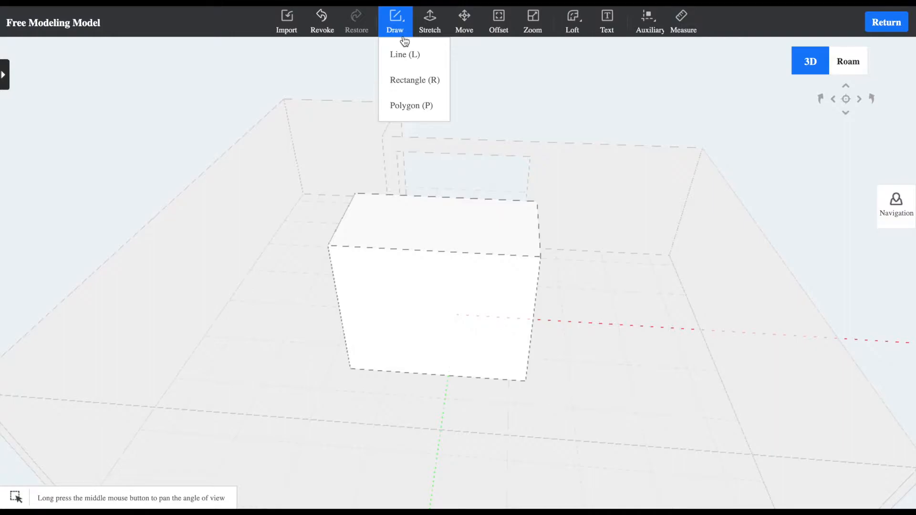
pyautogui.click(406, 79)
pyautogui.click(350, 370)
pyautogui.scroll(-2, 379, 250)
pyautogui.scroll(6, 388, 248)
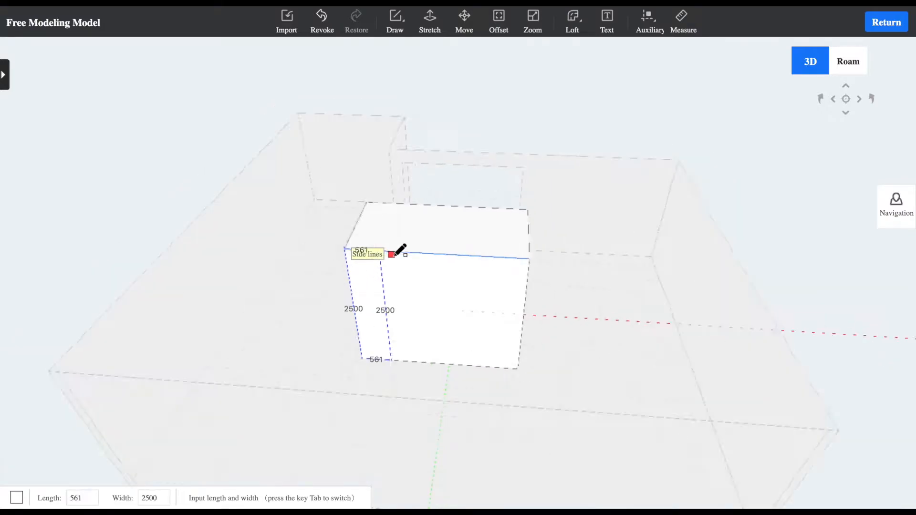
pyautogui.scroll(-5, 392, 251)
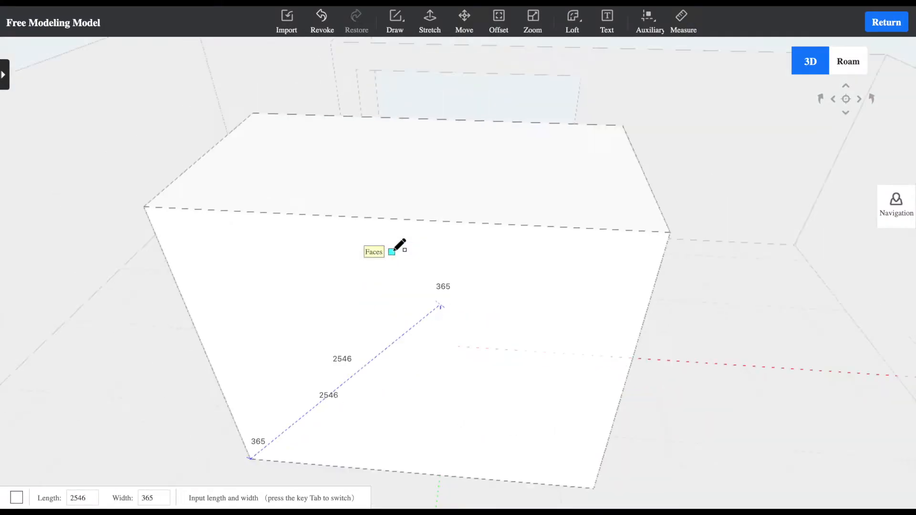
pyautogui.click(296, 214)
# Draw two more full-height rectangles side by side on the block's back face, about 886 and 890 wide and 2500 high
pyautogui.click(352, 466)
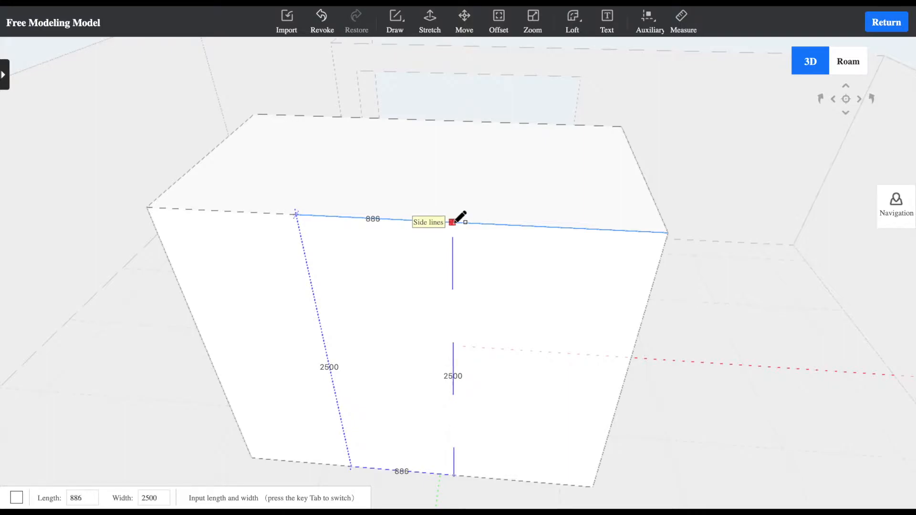
pyautogui.click(453, 222)
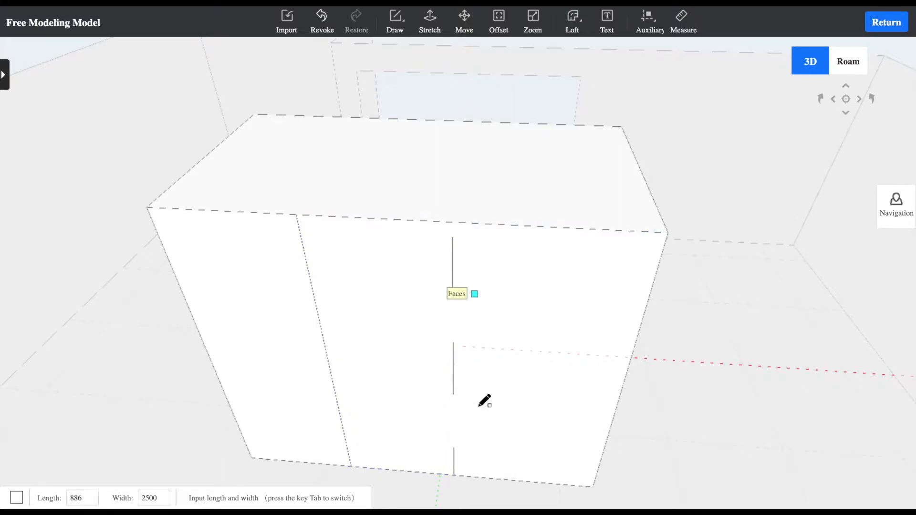
pyautogui.click(454, 475)
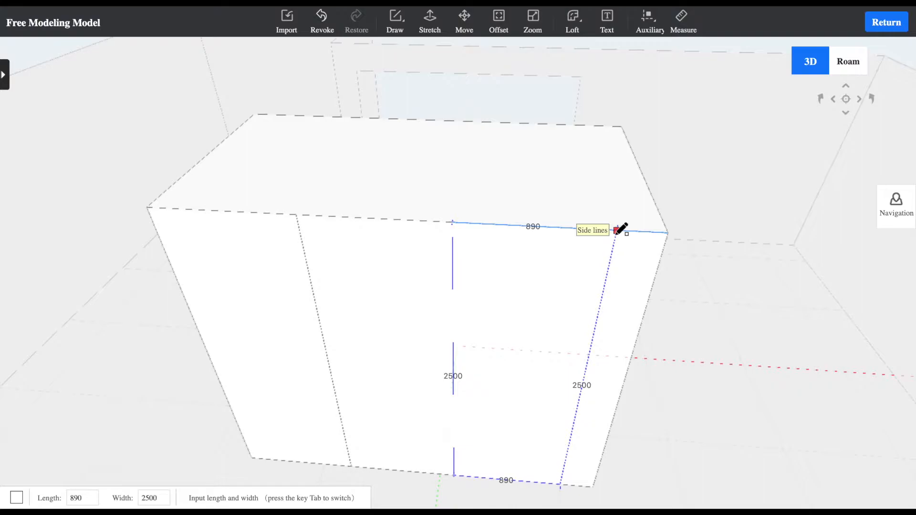
pyautogui.click(617, 231)
pyautogui.moveTo(587, 364)
pyautogui.mouseDown(button='middle')
pyautogui.moveTo(539, 315)
pyautogui.moveTo(583, 344)
pyautogui.mouseUp(button='middle')
pyautogui.press('Escape')
pyautogui.click(533, 340)
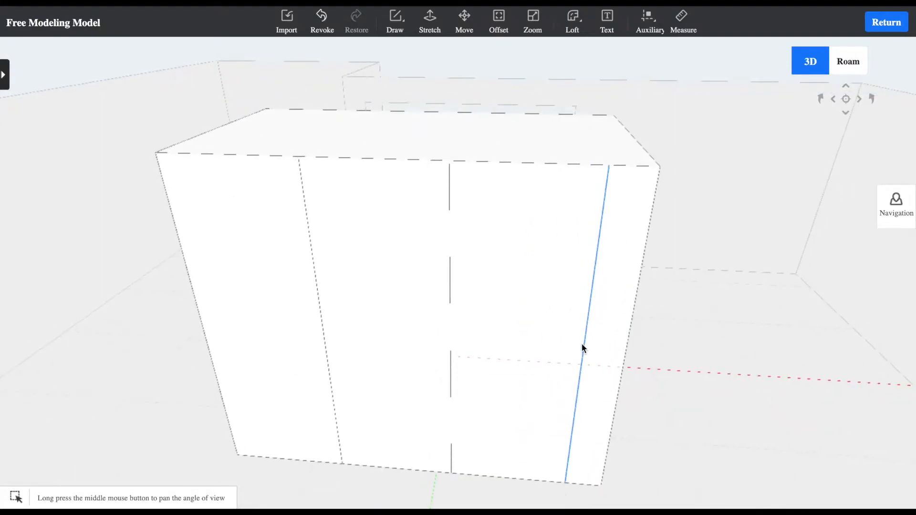
# Return from free modeling to the floor plan and examine the block's front and back inside the room
pyautogui.moveTo(648, 302); pyautogui.dragTo(537, 350, button='middle')
pyautogui.moveTo(565, 333); pyautogui.dragTo(630, 334)
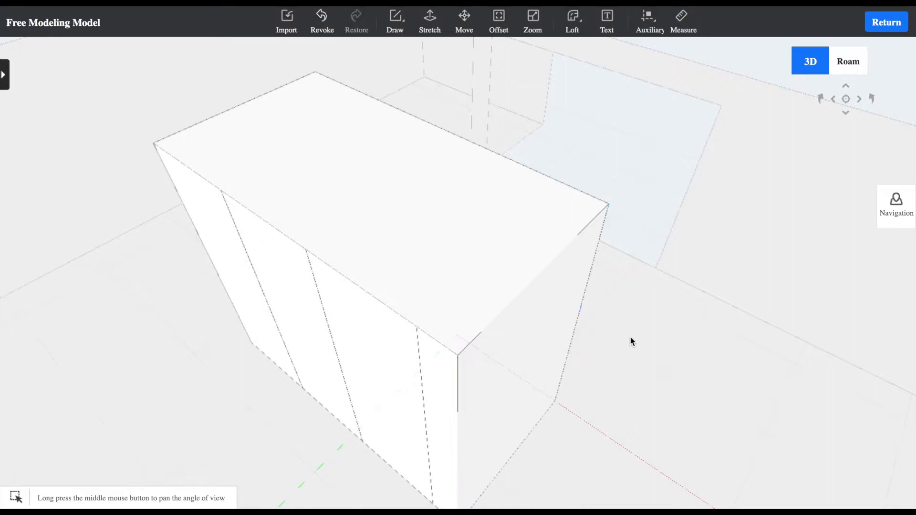
pyautogui.scroll(10, 630, 335)
pyautogui.scroll(-10, 625, 344)
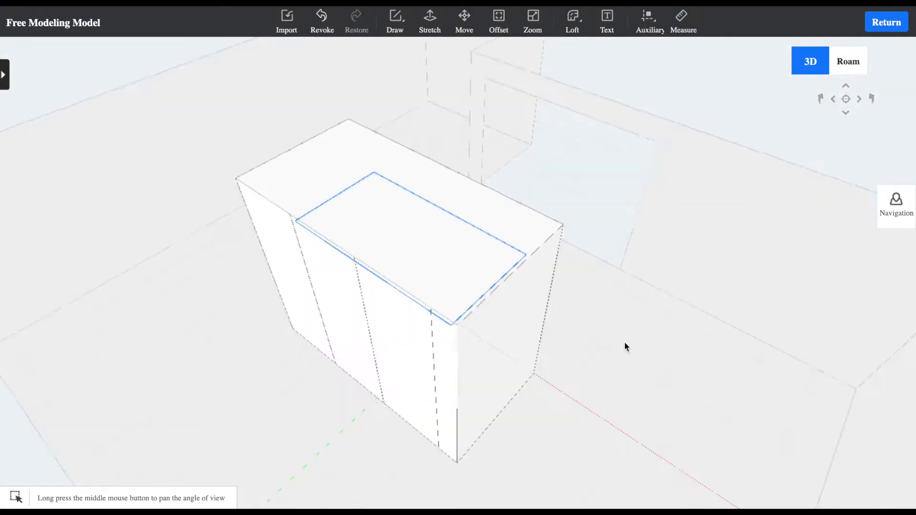
pyautogui.click(883, 27)
pyautogui.moveTo(444, 282); pyautogui.dragTo(633, 268)
pyautogui.scroll(-5, 571, 268)
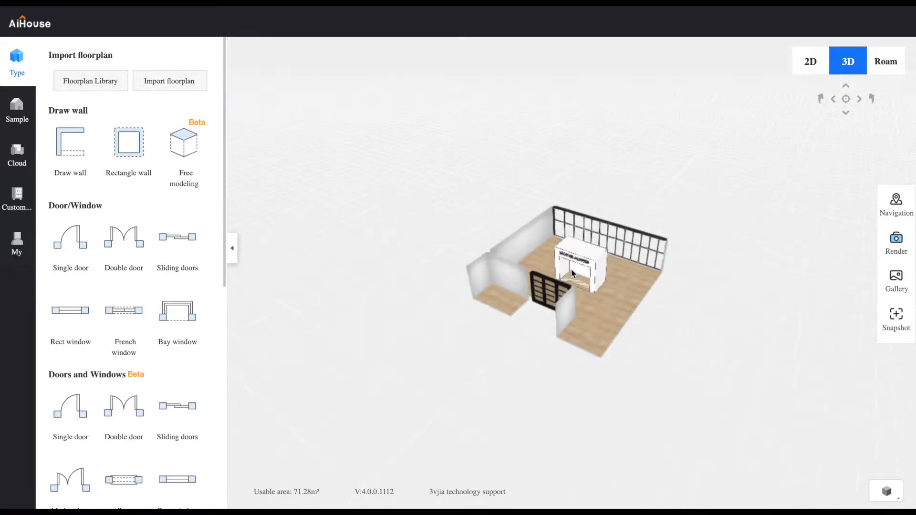
pyautogui.scroll(10, 571, 268)
pyautogui.scroll(-5, 571, 268)
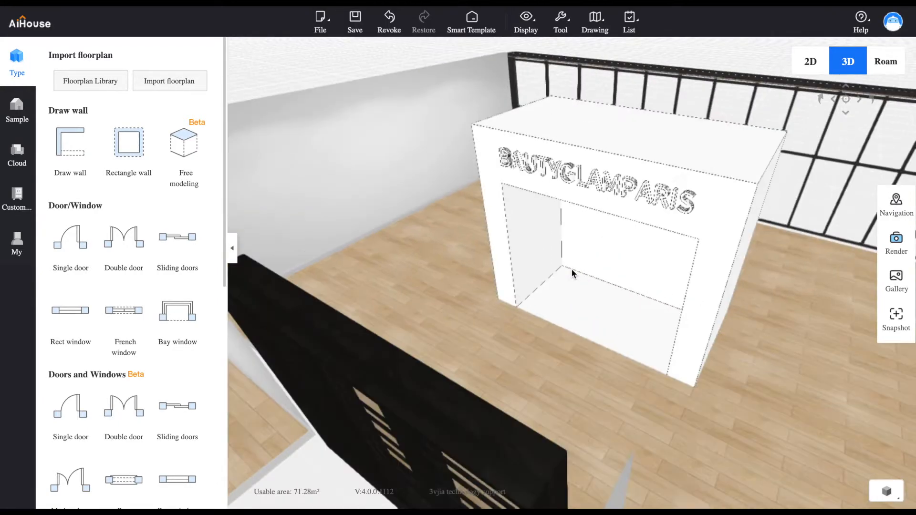
pyautogui.moveTo(683, 310); pyautogui.dragTo(385, 404)
pyautogui.scroll(3, 479, 407)
pyautogui.scroll(-5, 480, 405)
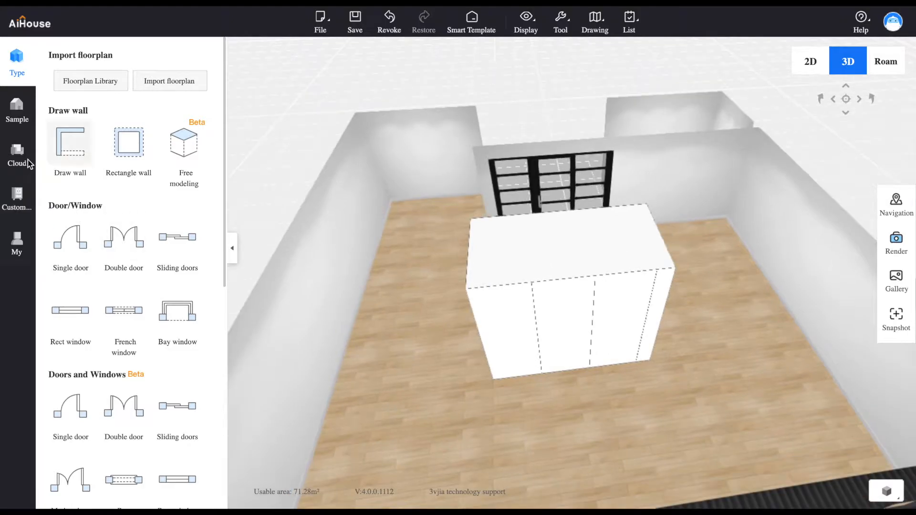
# Apply the cream stone material with fine beige veins to the Salon floor
pyautogui.click(14, 163)
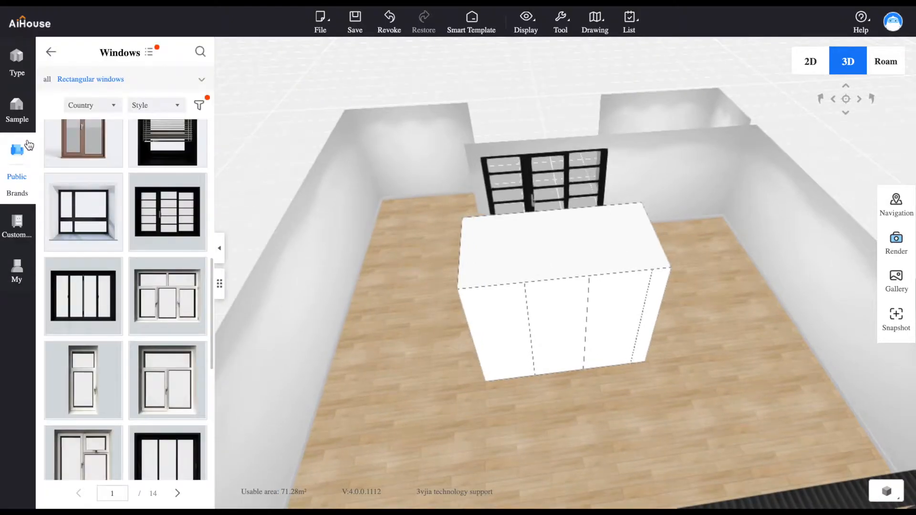
pyautogui.click(46, 55)
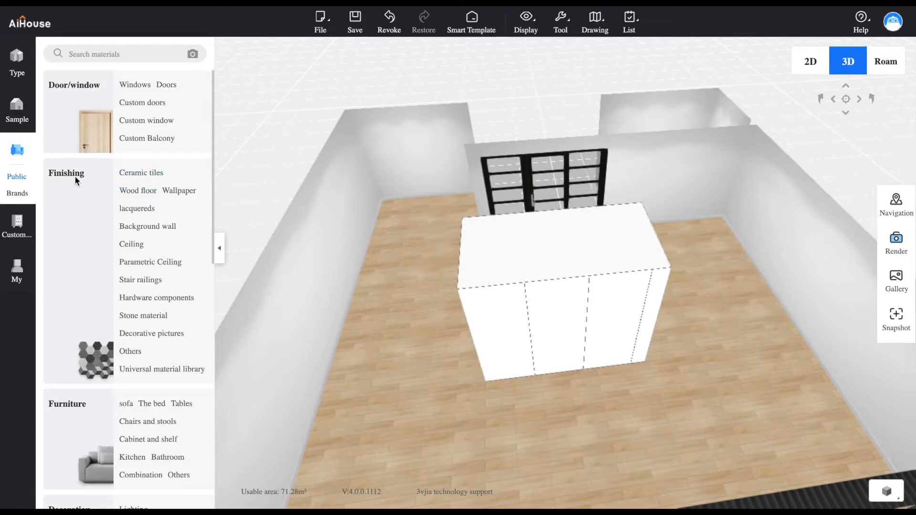
pyautogui.click(144, 316)
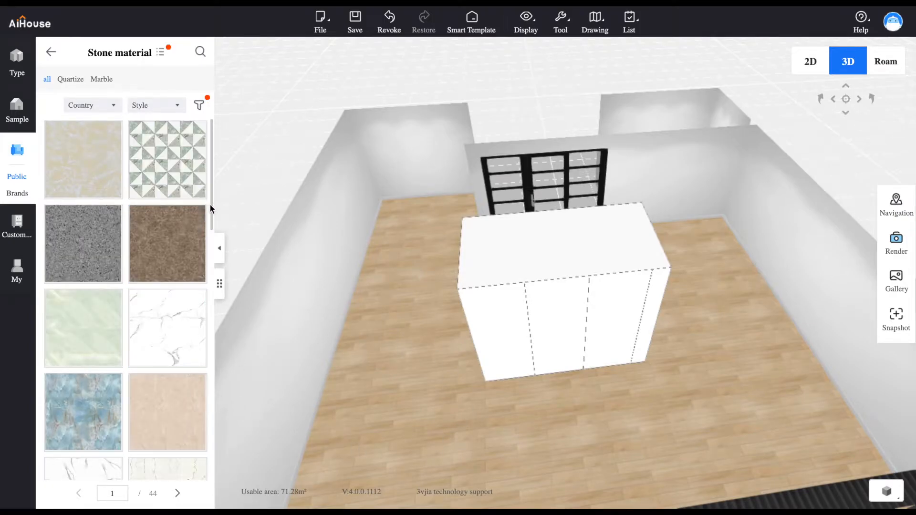
pyautogui.scroll(-4, 212, 209)
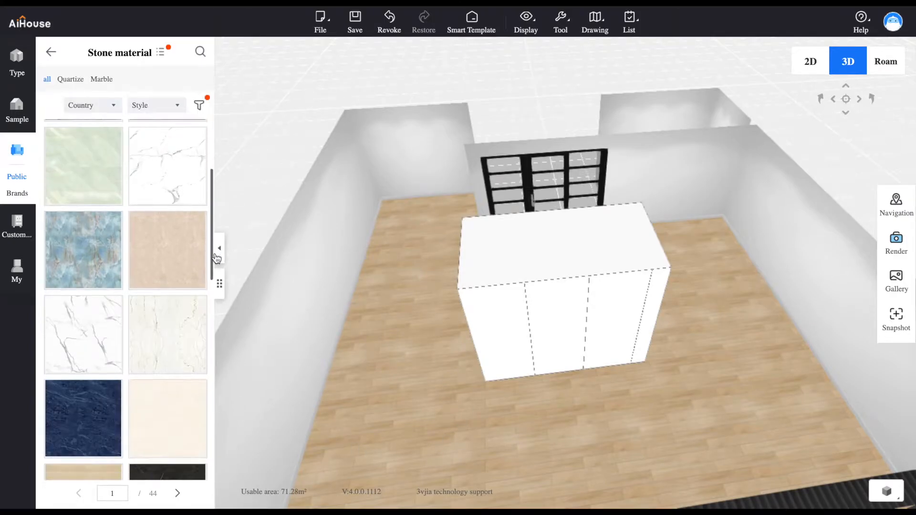
pyautogui.moveTo(162, 338); pyautogui.dragTo(408, 387)
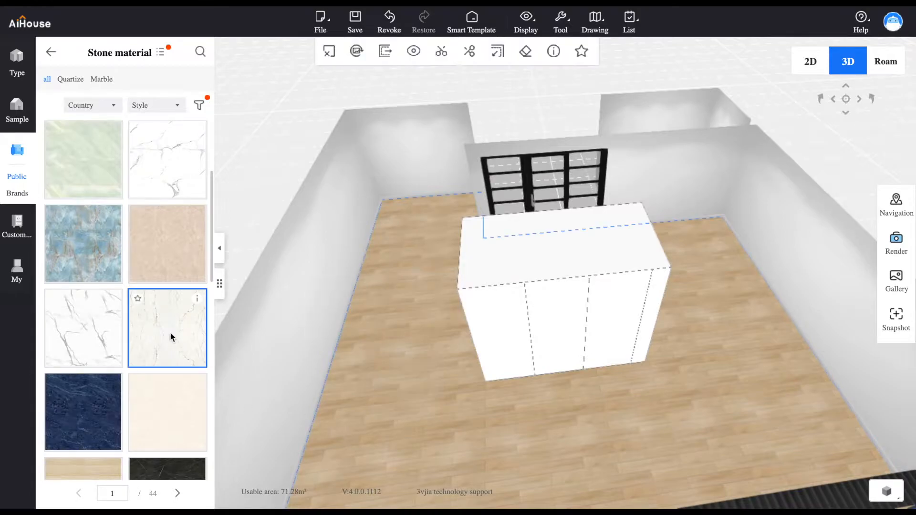
# Examine the new stone floor of the Salon up close and around the block
pyautogui.scroll(-5, 390, 426)
pyautogui.scroll(10, 519, 374)
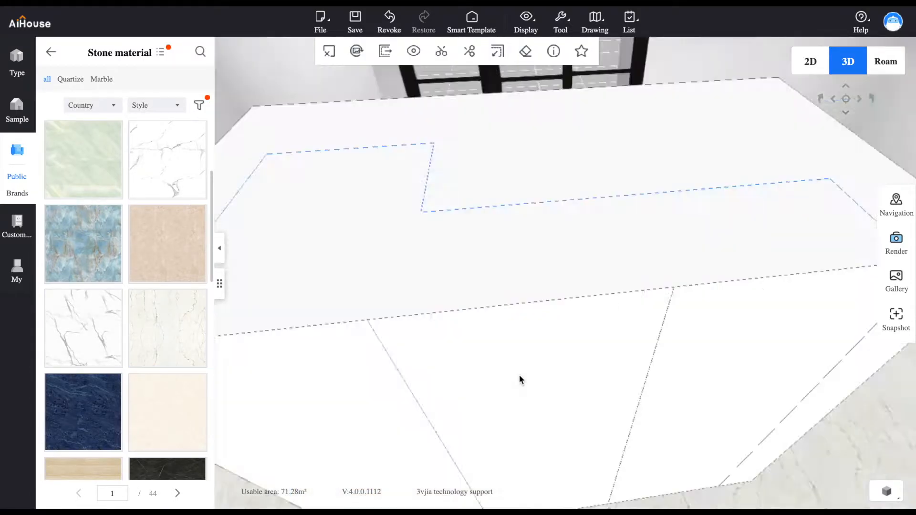
pyautogui.scroll(-3, 411, 319)
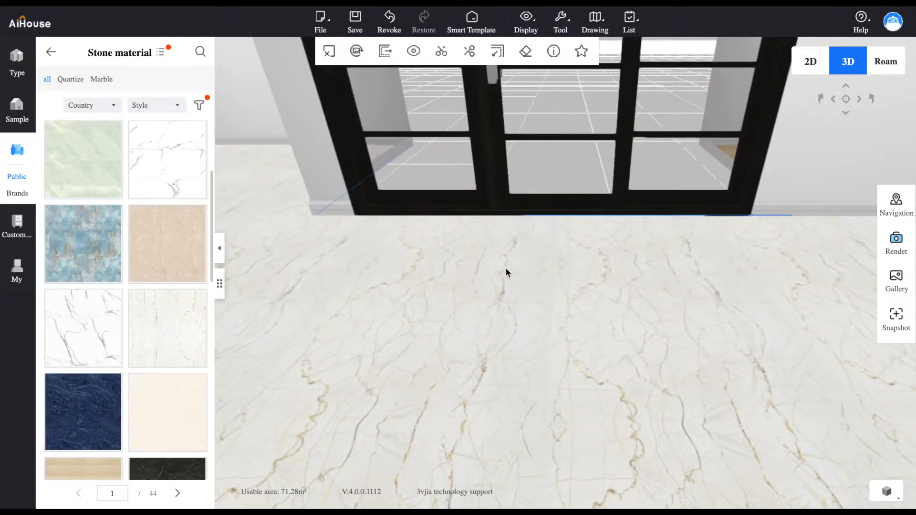
pyautogui.moveTo(532, 290); pyautogui.dragTo(481, 382)
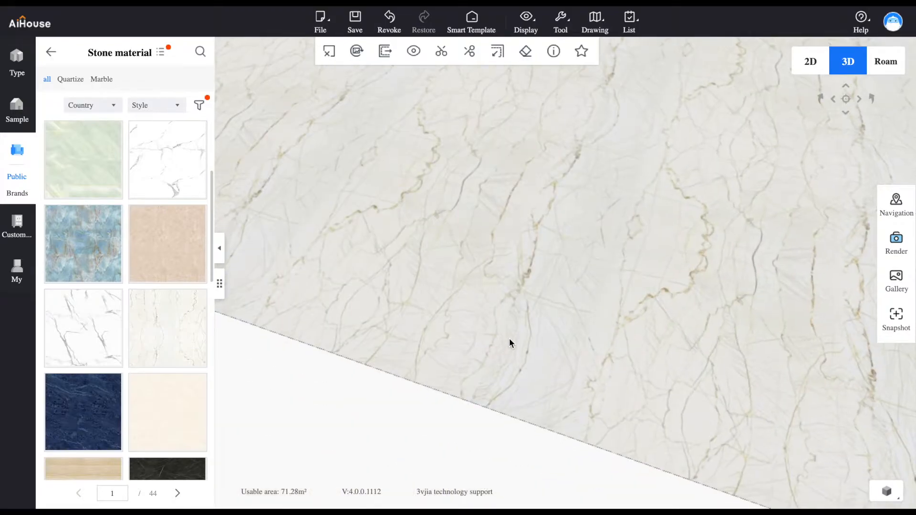
pyautogui.moveTo(510, 339); pyautogui.dragTo(550, 305)
pyautogui.scroll(-10, 582, 287)
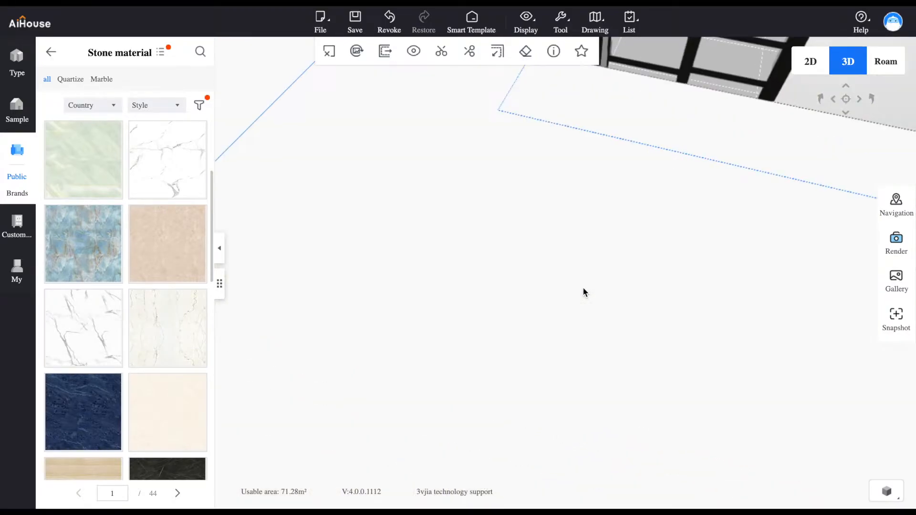
pyautogui.scroll(10, 582, 287)
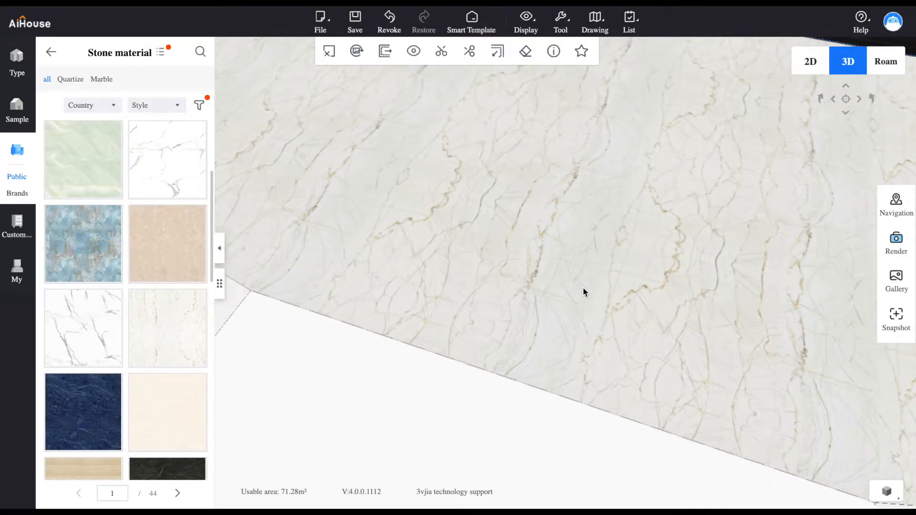
pyautogui.scroll(-10, 582, 287)
pyautogui.scroll(8, 583, 287)
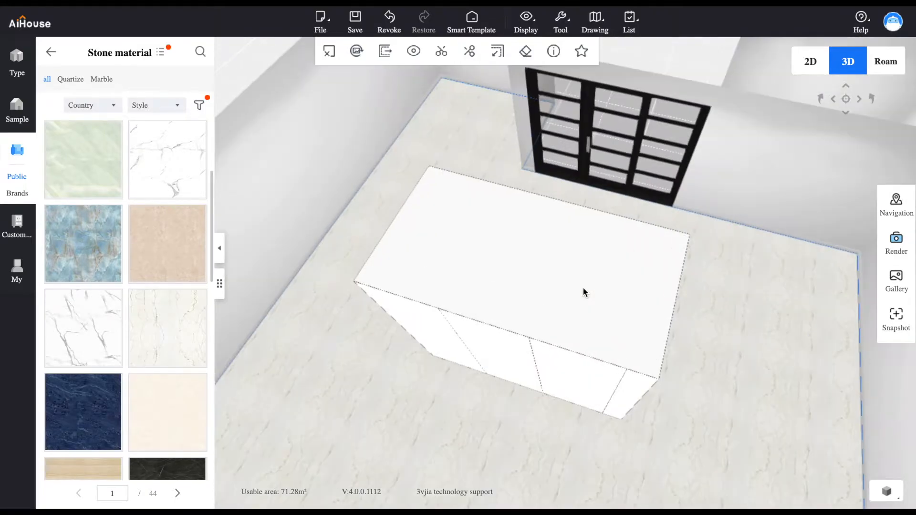
pyautogui.scroll(-4, 582, 287)
# Apply the same cream veined stone material to the Detente room's floor
pyautogui.moveTo(181, 323); pyautogui.dragTo(158, 329)
pyautogui.moveTo(692, 260); pyautogui.dragTo(388, 142)
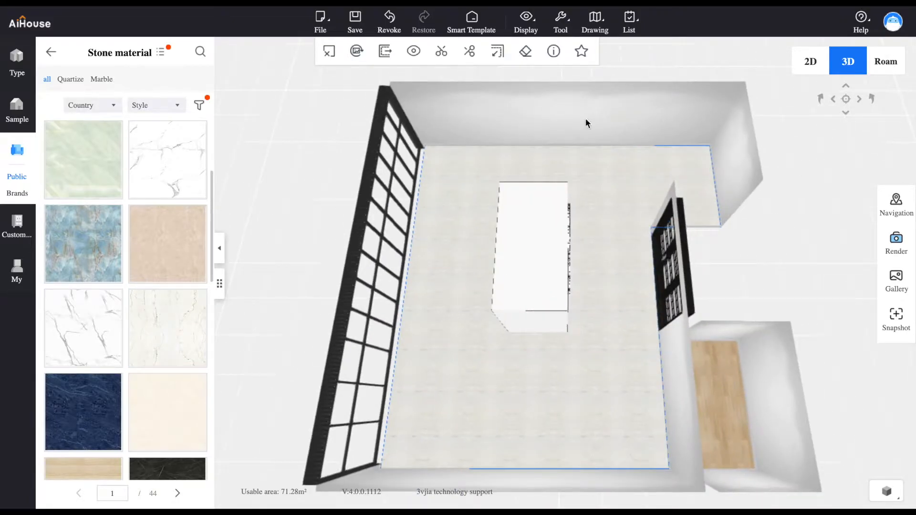
pyautogui.moveTo(149, 328); pyautogui.dragTo(728, 418)
pyautogui.moveTo(469, 371); pyautogui.dragTo(635, 313)
pyautogui.moveTo(714, 317); pyautogui.dragTo(660, 351)
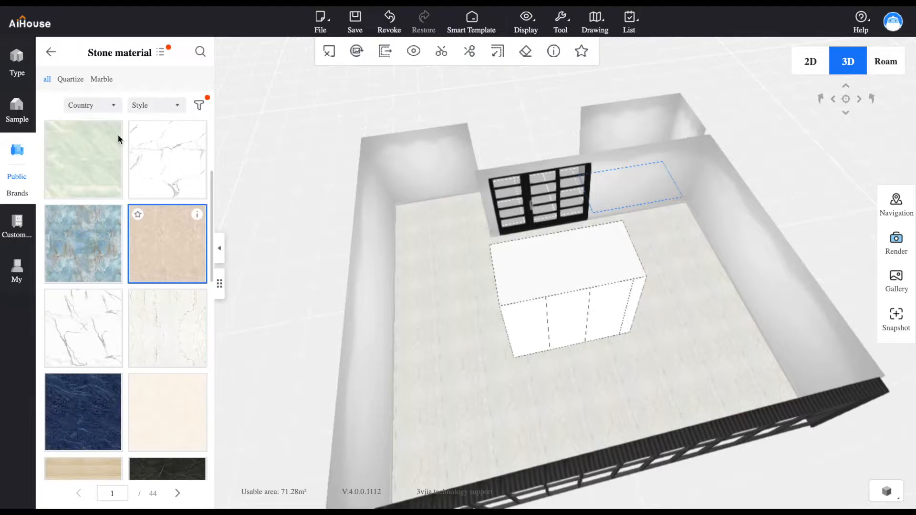
# Apply the lacquer Red restoring ancient ways to the Salon's long side wall and the short wall adjoining it
pyautogui.click(50, 52)
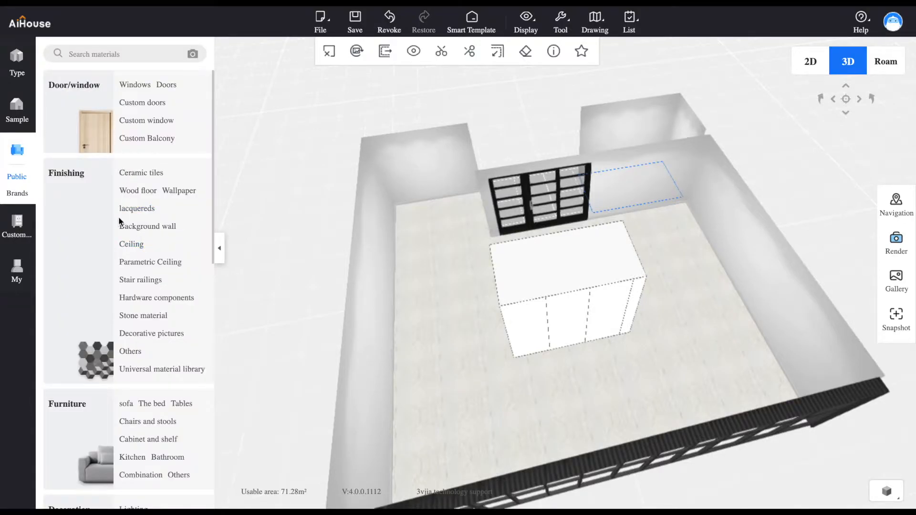
pyautogui.click(132, 212)
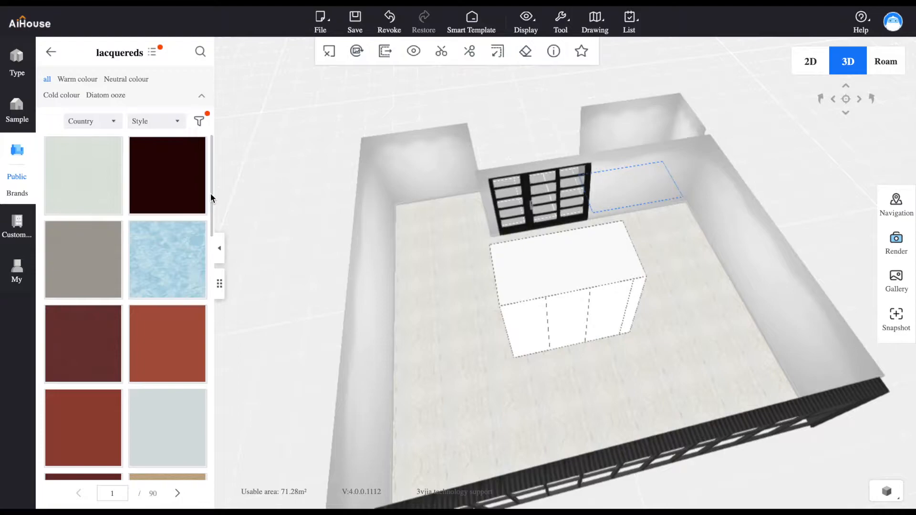
pyautogui.scroll(-2, 210, 223)
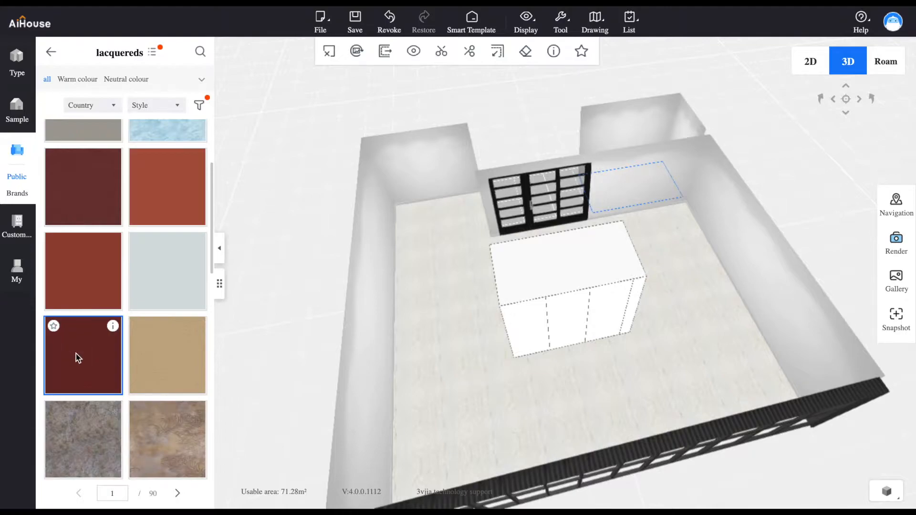
pyautogui.moveTo(117, 328)
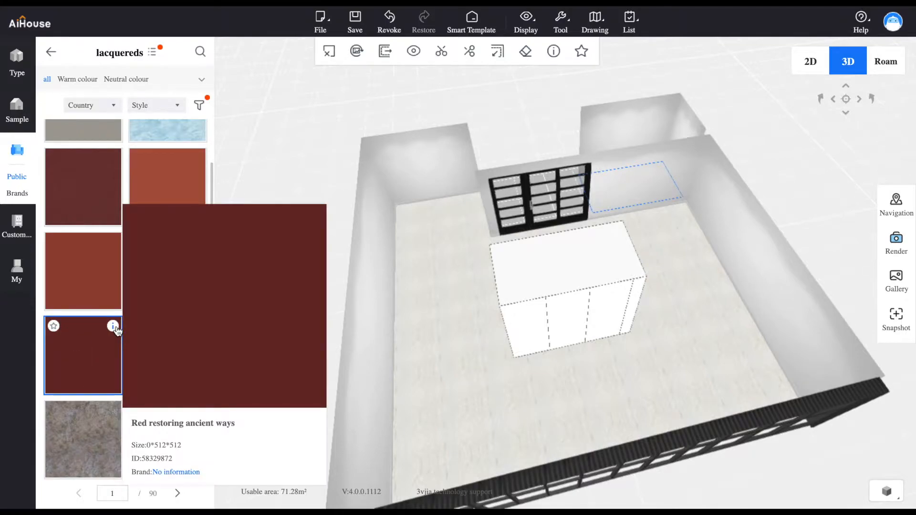
pyautogui.moveTo(79, 352); pyautogui.dragTo(368, 310)
pyautogui.moveTo(115, 335); pyautogui.dragTo(387, 303)
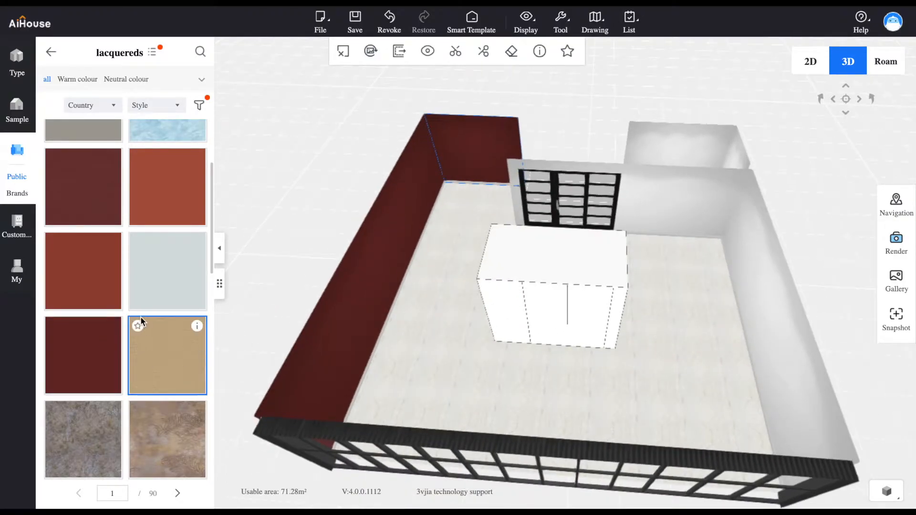
# Apply the same dark red lacquer to the Salon wall with the black glazed door and the short return wall beside it
pyautogui.moveTo(88, 356); pyautogui.dragTo(661, 206)
pyautogui.moveTo(422, 260); pyautogui.dragTo(350, 342)
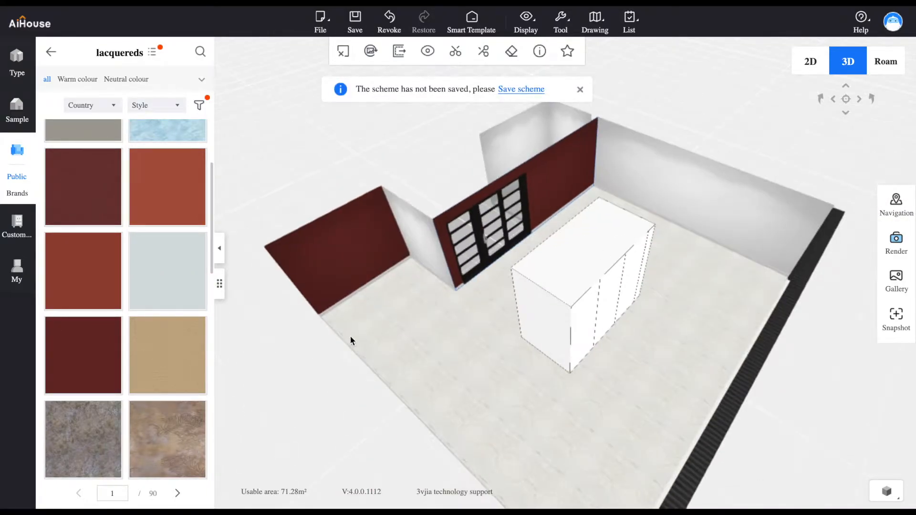
pyautogui.moveTo(78, 358); pyautogui.dragTo(419, 250)
pyautogui.moveTo(460, 349); pyautogui.dragTo(314, 337)
pyautogui.moveTo(677, 359); pyautogui.dragTo(75, 367)
pyautogui.moveTo(430, 374); pyautogui.dragTo(236, 374)
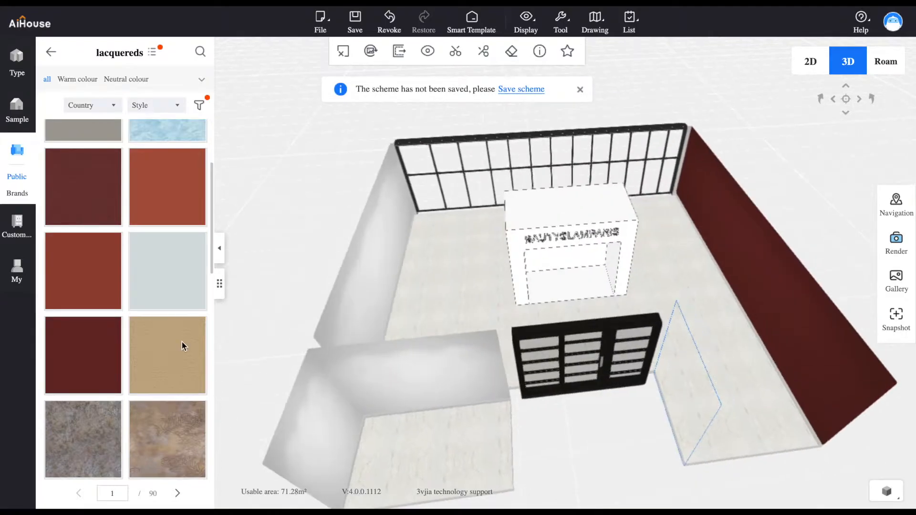
# Apply the dark red lacquer to the Salon's other long wall, on the Detente room's side
pyautogui.moveTo(115, 346); pyautogui.dragTo(358, 293)
pyautogui.moveTo(426, 291); pyautogui.dragTo(379, 291)
pyautogui.moveTo(92, 352); pyautogui.dragTo(232, 373)
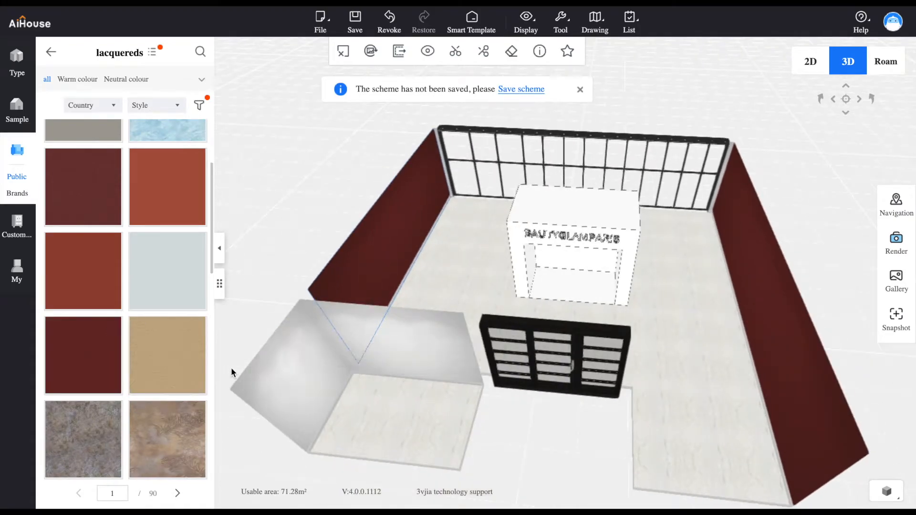
# Apply the dark red lacquer to the remaining bare walls of the Detente room
pyautogui.moveTo(78, 360); pyautogui.dragTo(375, 336)
pyautogui.moveTo(317, 358); pyautogui.dragTo(635, 365)
pyautogui.moveTo(101, 358); pyautogui.dragTo(630, 289)
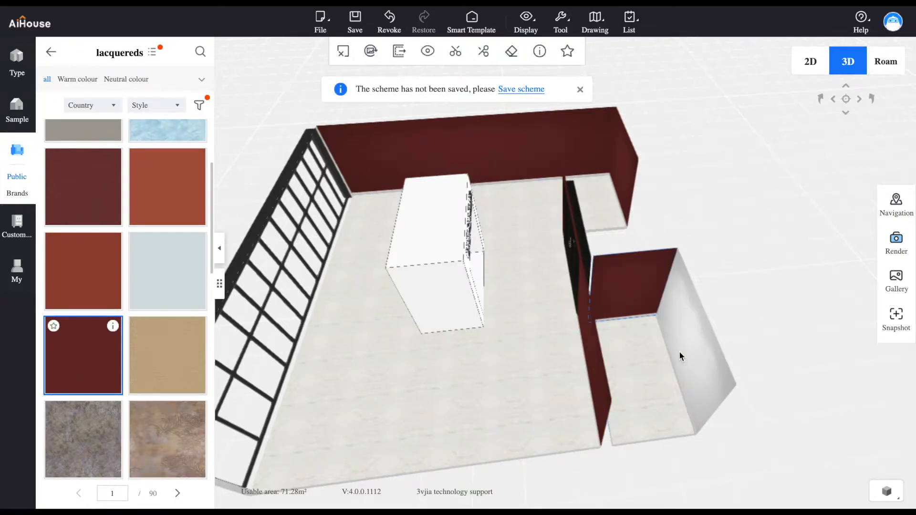
pyautogui.moveTo(109, 376); pyautogui.dragTo(695, 352)
pyautogui.moveTo(695, 362); pyautogui.dragTo(405, 395)
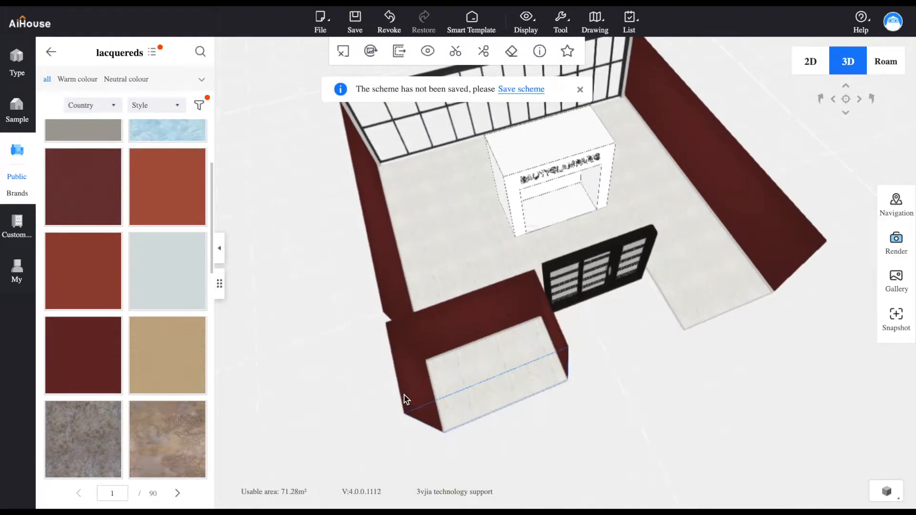
pyautogui.moveTo(115, 399); pyautogui.dragTo(376, 185)
pyautogui.moveTo(631, 232); pyautogui.dragTo(497, 241)
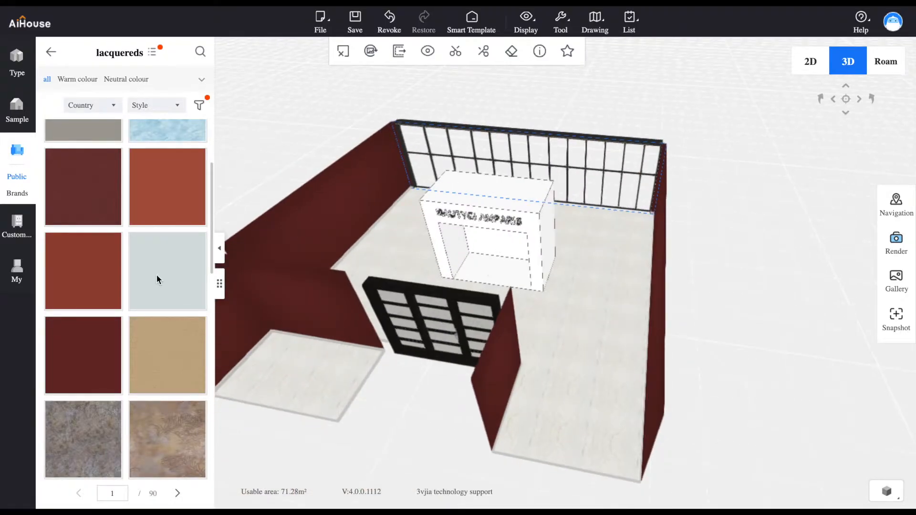
# Apply the dark red lacquer to the front, top and both sides of the sign-lettered block
pyautogui.moveTo(86, 348); pyautogui.dragTo(528, 233)
pyautogui.moveTo(82, 370); pyautogui.dragTo(546, 249)
pyautogui.moveTo(346, 231); pyautogui.dragTo(573, 229)
pyautogui.moveTo(109, 364); pyautogui.dragTo(442, 358)
pyautogui.moveTo(325, 371); pyautogui.dragTo(591, 342)
pyautogui.moveTo(670, 346); pyautogui.dragTo(293, 339)
pyautogui.moveTo(94, 364); pyautogui.dragTo(435, 224)
pyautogui.moveTo(441, 290); pyautogui.dragTo(352, 318)
pyautogui.scroll(-1, 473, 254)
pyautogui.scroll(5, 472, 253)
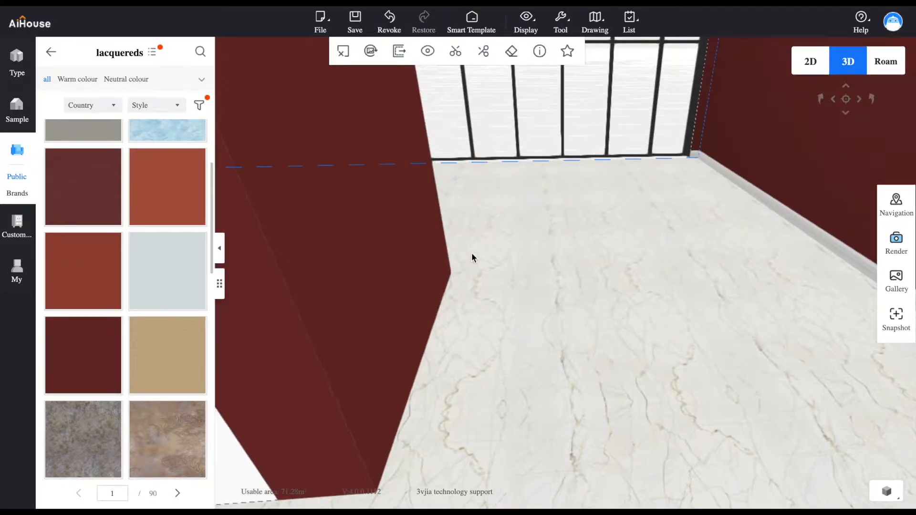
pyautogui.scroll(-5, 471, 258)
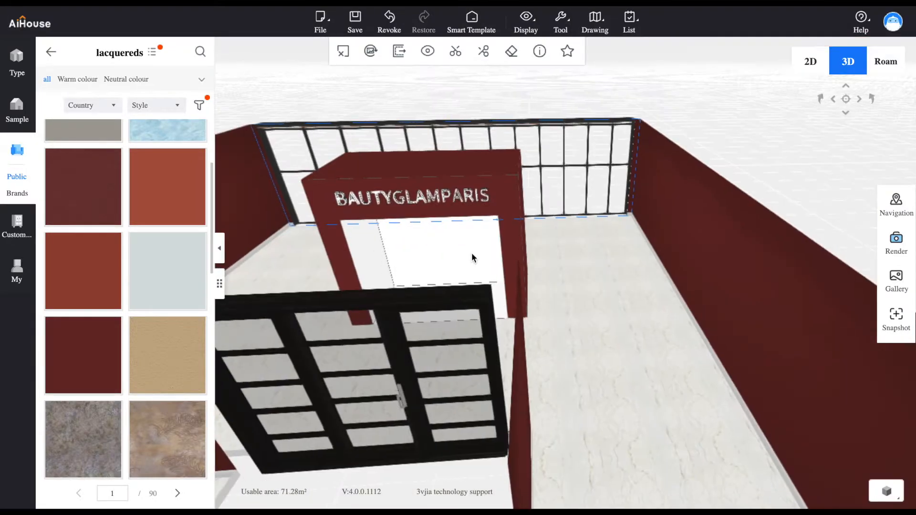
# Apply the lighter brick-red lacquer to the inner walls and ceiling of the block's front niche
pyautogui.moveTo(94, 271); pyautogui.dragTo(202, 284)
pyautogui.moveTo(88, 286); pyautogui.dragTo(422, 254)
pyautogui.moveTo(235, 299); pyautogui.dragTo(486, 177)
pyautogui.moveTo(86, 258); pyautogui.dragTo(458, 189)
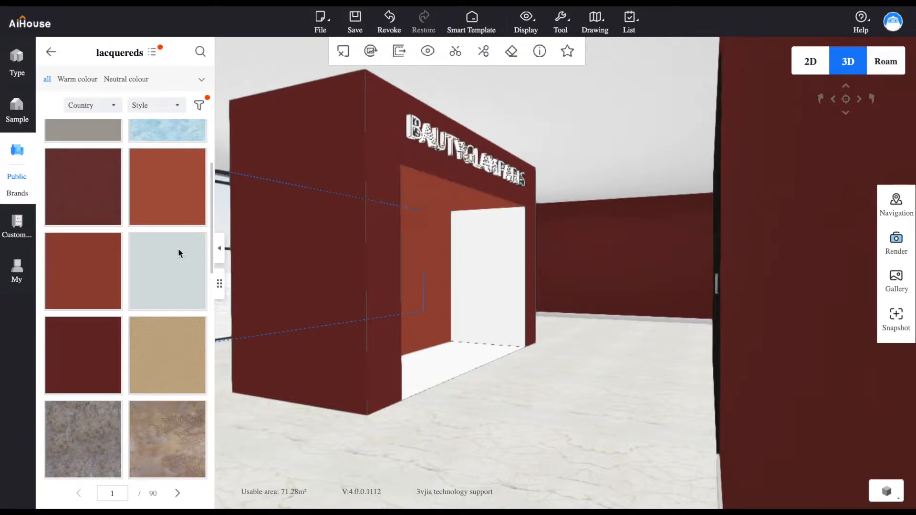
pyautogui.moveTo(98, 258); pyautogui.dragTo(485, 259)
pyautogui.scroll(5, 497, 352)
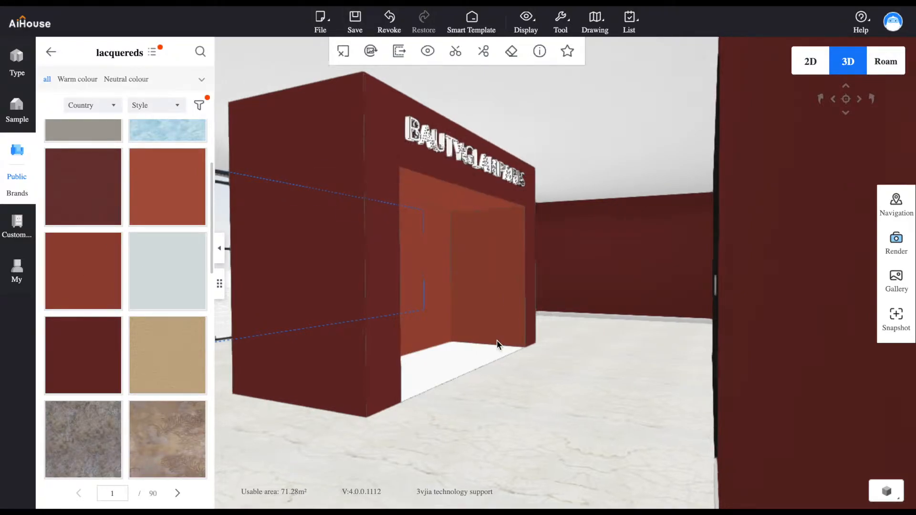
pyautogui.scroll(-5, 485, 353)
pyautogui.moveTo(403, 396); pyautogui.dragTo(593, 317)
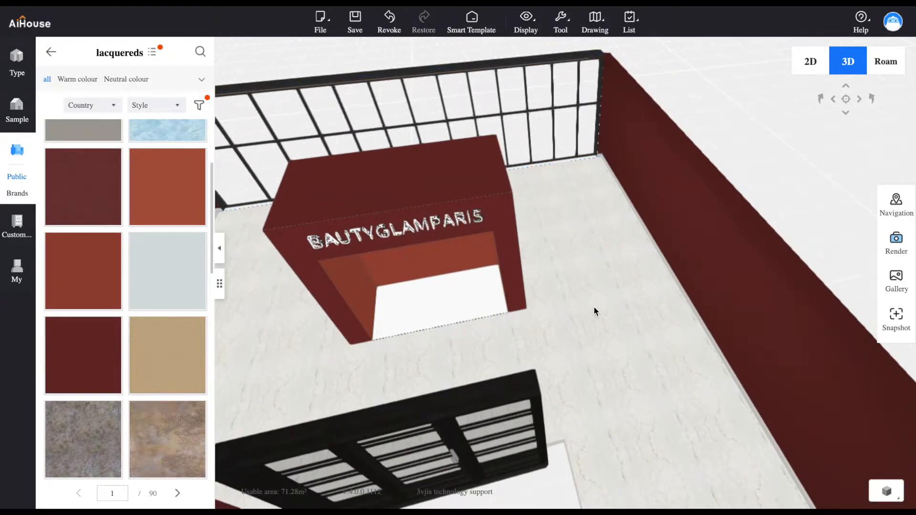
# Apply the Salon floor's cream veined stone, material 21765, to the floor of the block's niche
pyautogui.click(589, 303)
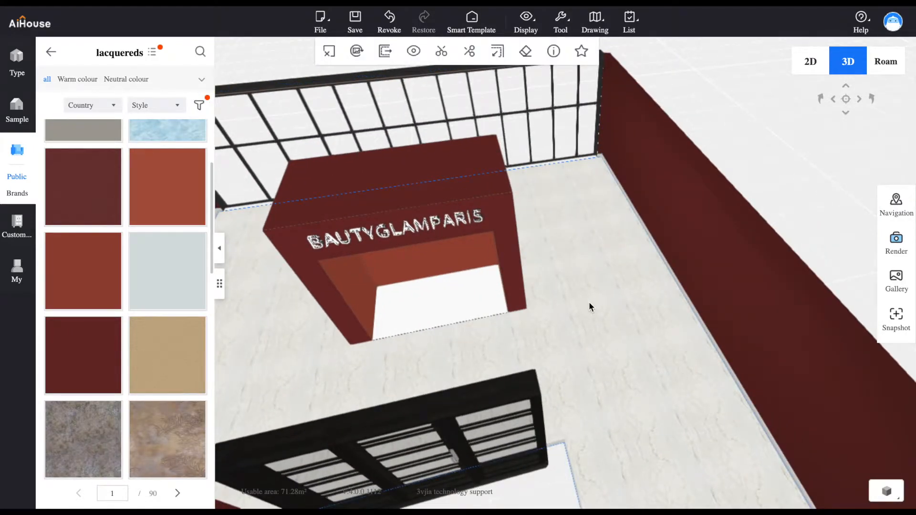
pyautogui.click(553, 52)
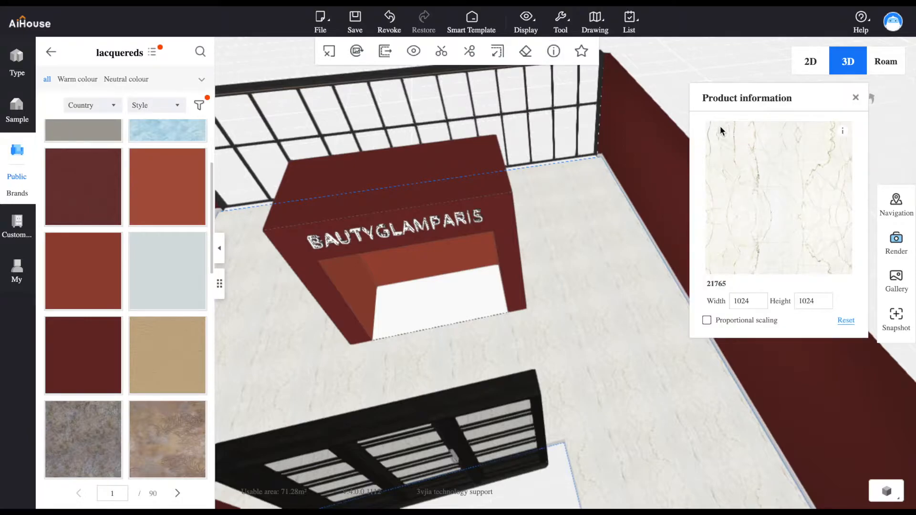
pyautogui.moveTo(738, 179); pyautogui.dragTo(410, 302)
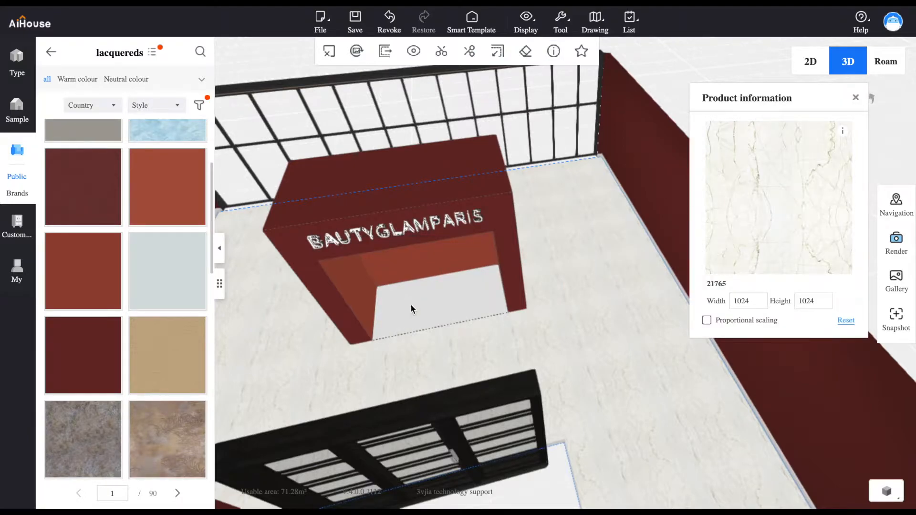
pyautogui.moveTo(304, 362); pyautogui.dragTo(677, 206)
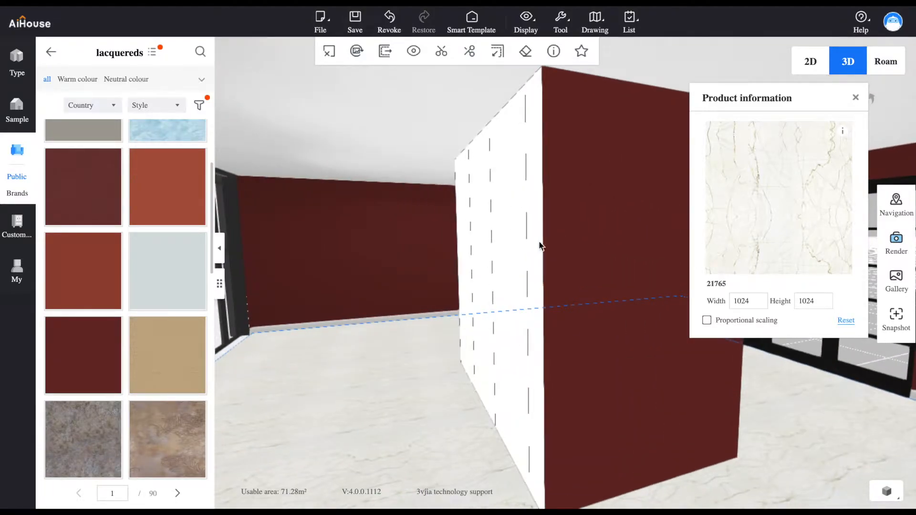
pyautogui.moveTo(339, 343); pyautogui.dragTo(460, 378)
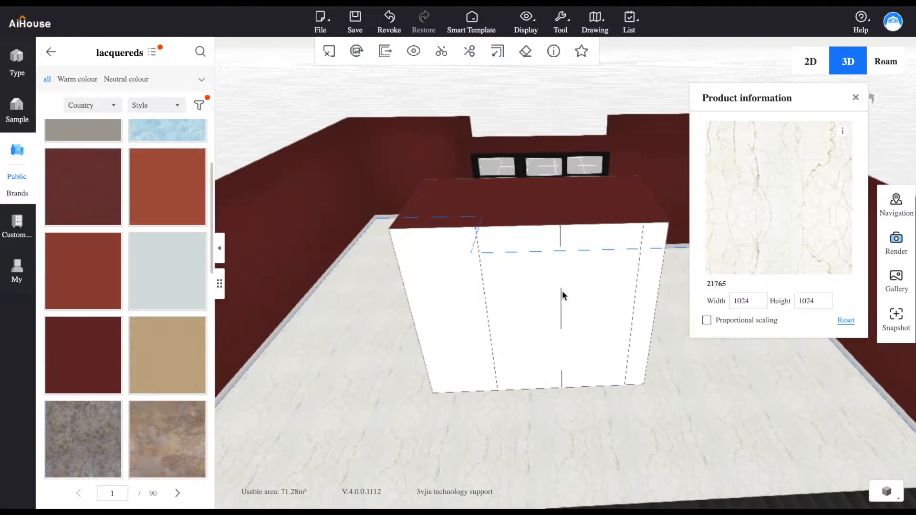
pyautogui.click(855, 100)
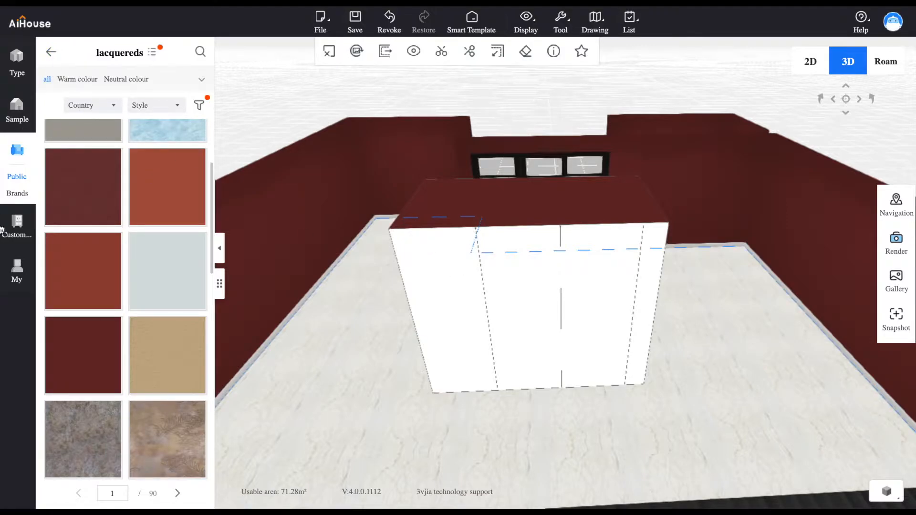
# Apply the uploaded ROSES floral texture to the outermost back panel of the block on the side opposite the narrow white strip
pyautogui.click(16, 276)
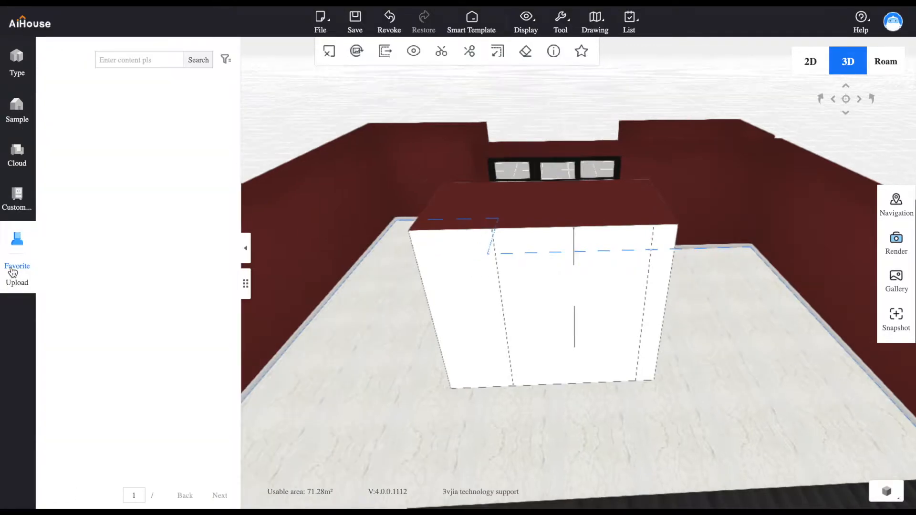
pyautogui.click(13, 271)
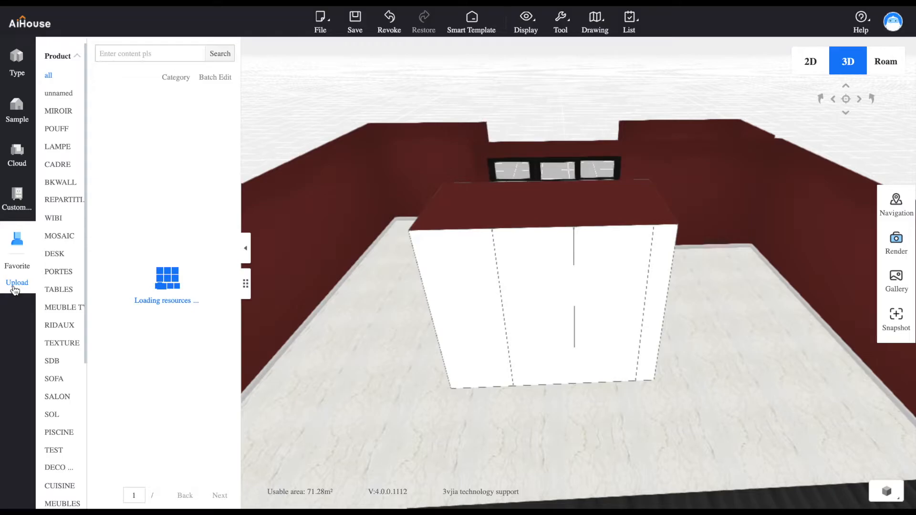
pyautogui.click(16, 283)
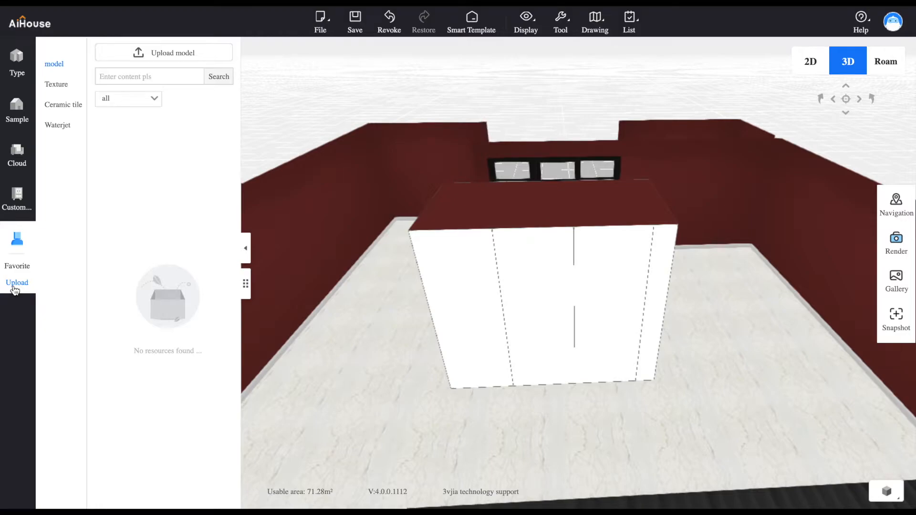
pyautogui.click(59, 86)
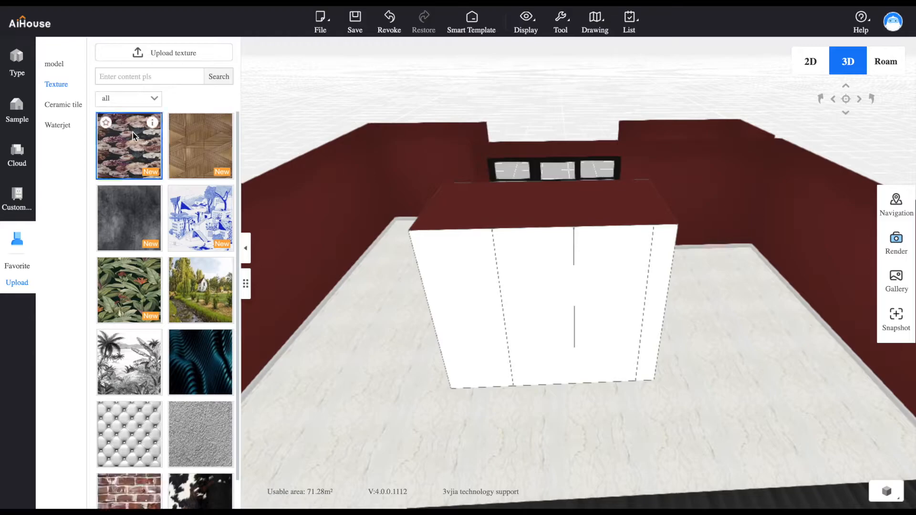
pyautogui.moveTo(133, 139); pyautogui.dragTo(463, 283)
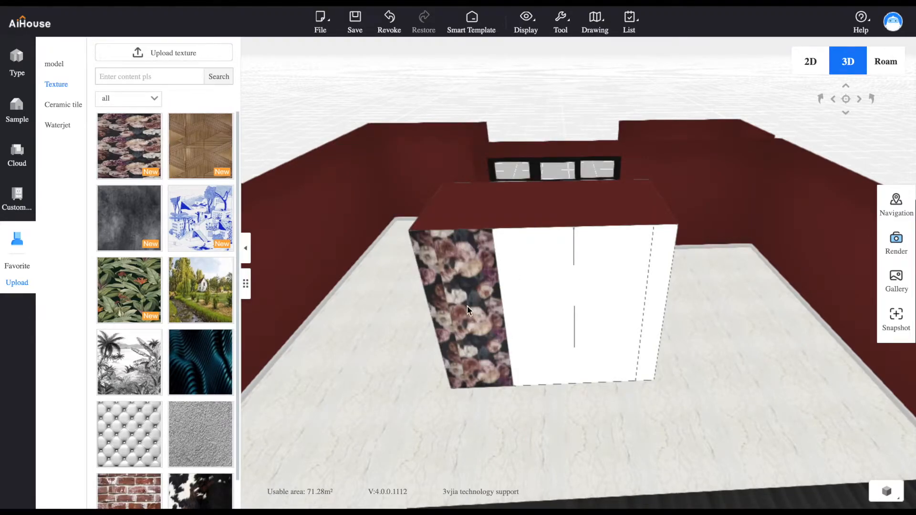
# Set the horizontal offset of the ROSES texture on the first back panel to 654
pyautogui.scroll(-8, 460, 308)
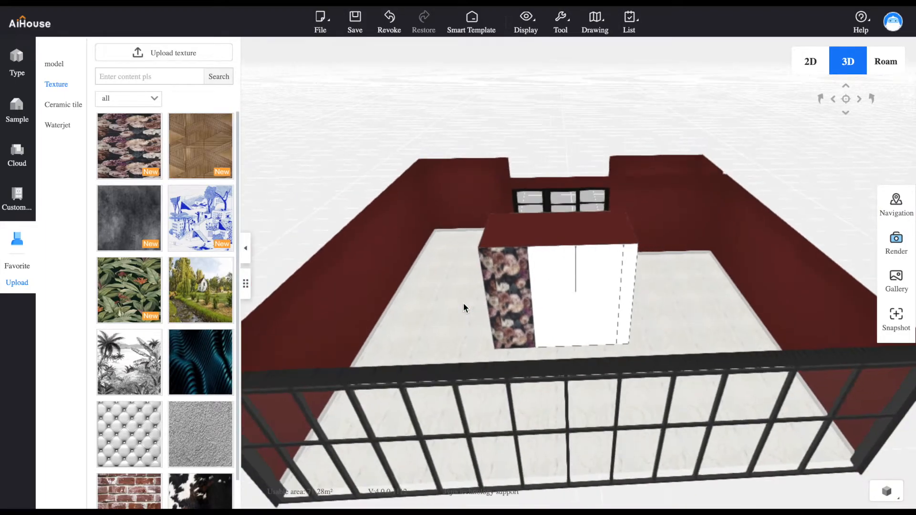
pyautogui.scroll(3, 463, 305)
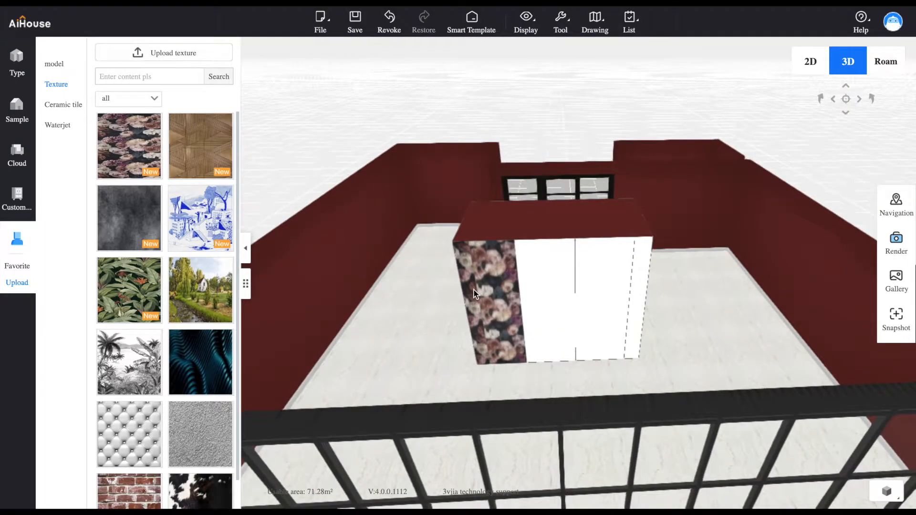
pyautogui.scroll(-3, 490, 281)
pyautogui.scroll(5, 494, 280)
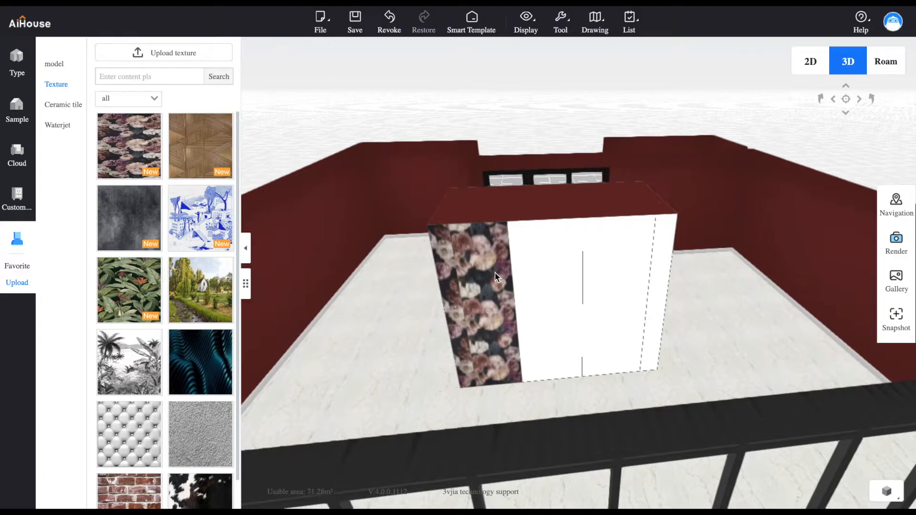
pyautogui.scroll(2, 494, 276)
pyautogui.click(460, 303)
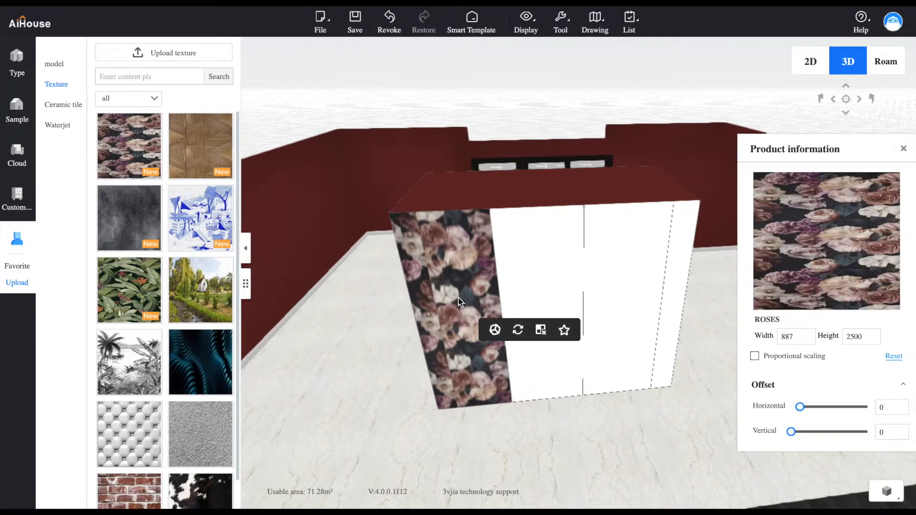
pyautogui.moveTo(821, 155); pyautogui.dragTo(671, 110)
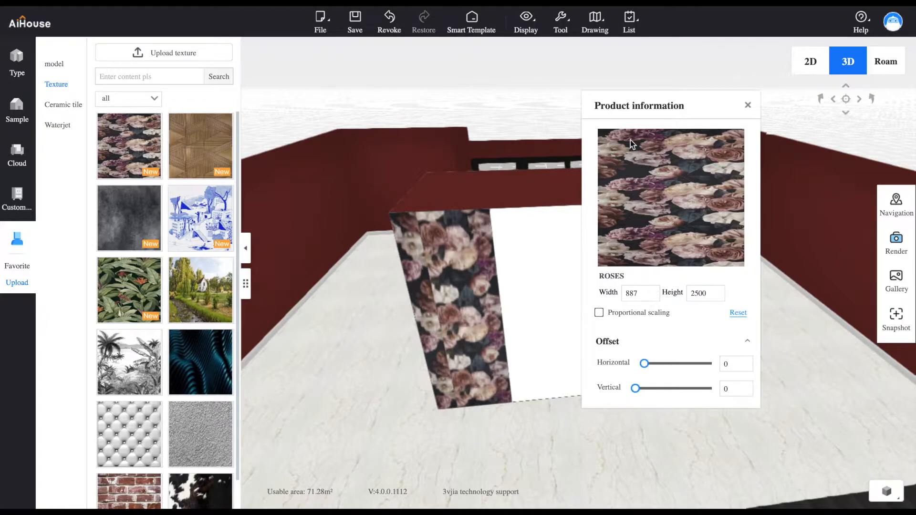
pyautogui.moveTo(647, 371); pyautogui.dragTo(691, 374)
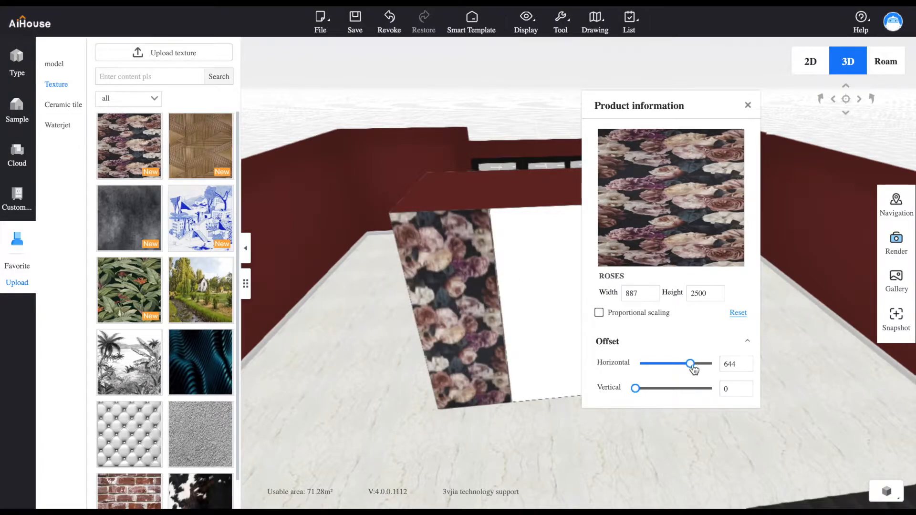
pyautogui.moveTo(694, 370); pyautogui.dragTo(694, 370)
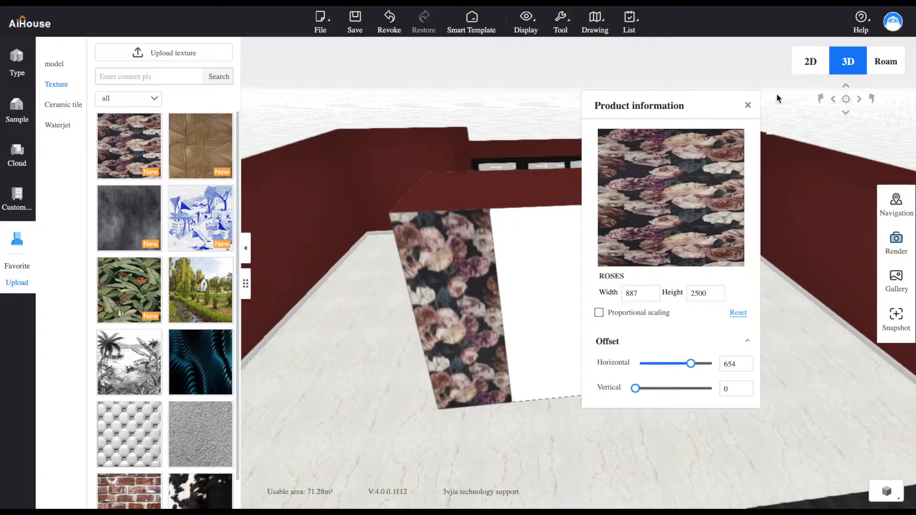
# Apply the ROSES texture to the adjoining back panel of the block
pyautogui.moveTo(129, 147); pyautogui.dragTo(550, 278)
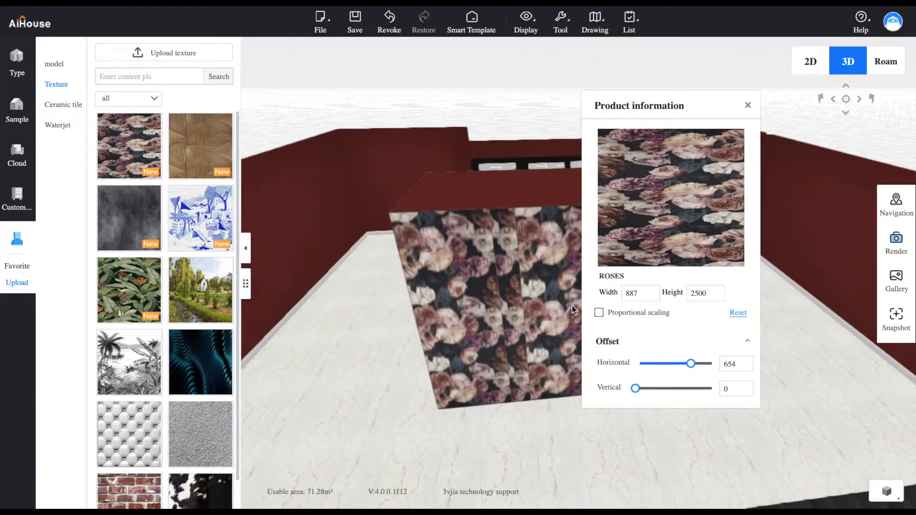
pyautogui.click(747, 107)
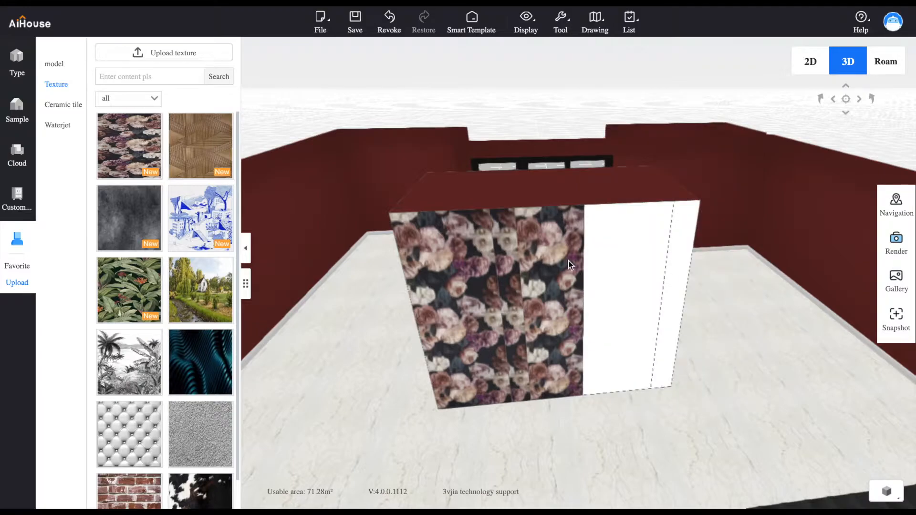
# Set the horizontal offset of the ROSES texture on the block's second back panel to 654
pyautogui.click(521, 263)
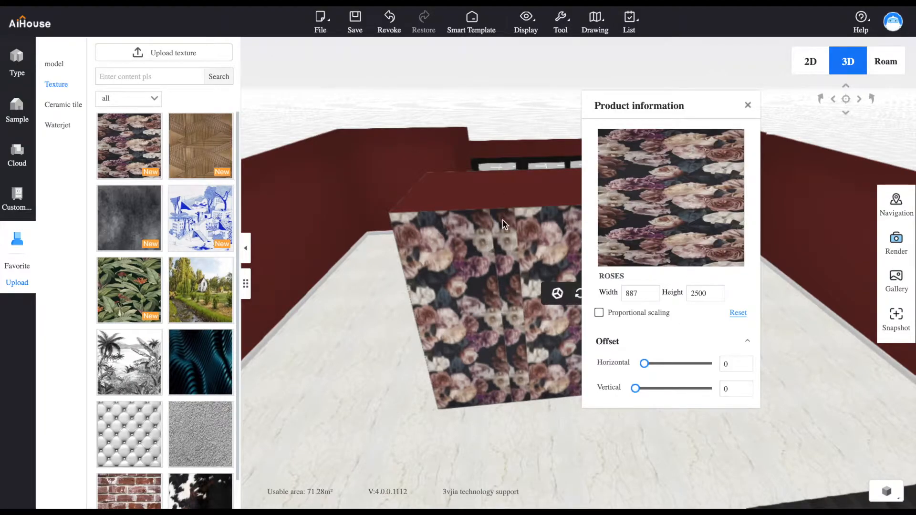
pyautogui.moveTo(644, 364); pyautogui.dragTo(674, 370)
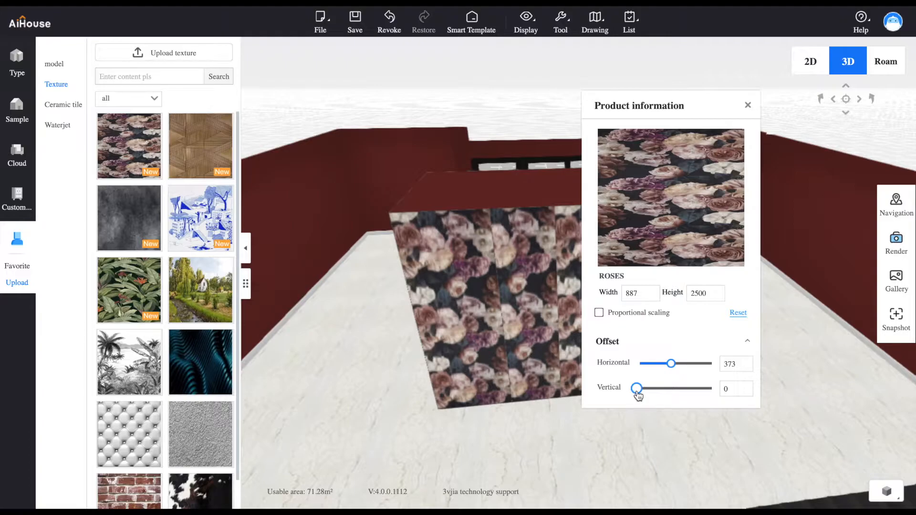
pyautogui.moveTo(669, 371); pyautogui.dragTo(680, 370)
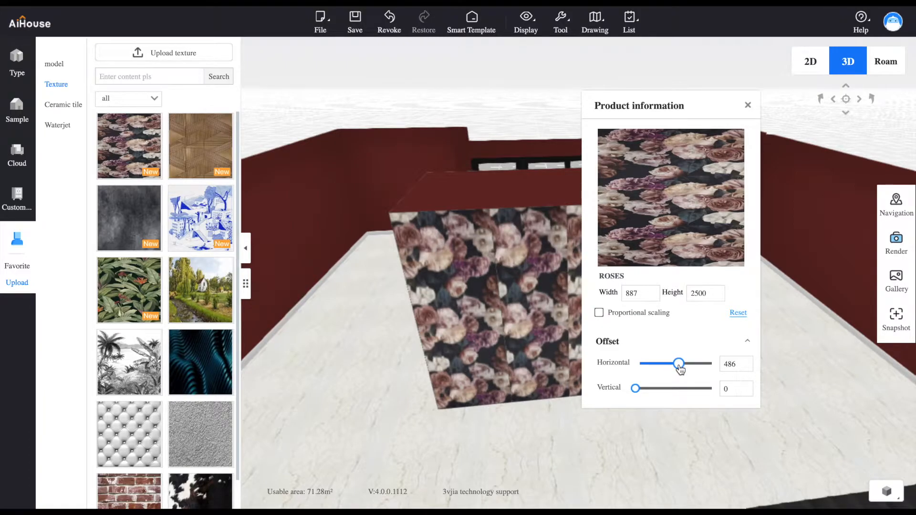
pyautogui.moveTo(658, 107); pyautogui.dragTo(706, 95)
pyautogui.moveTo(733, 353); pyautogui.dragTo(735, 355)
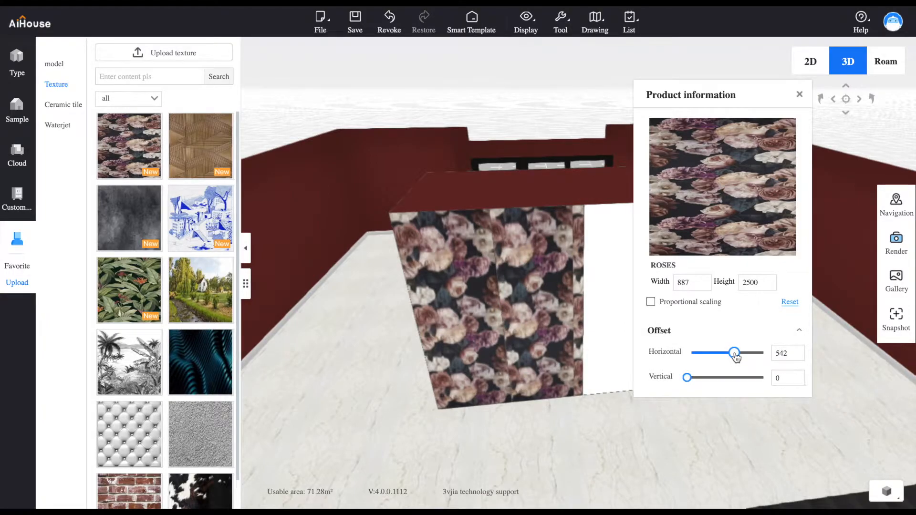
pyautogui.moveTo(737, 358); pyautogui.dragTo(745, 359)
pyautogui.moveTo(744, 358); pyautogui.dragTo(746, 357)
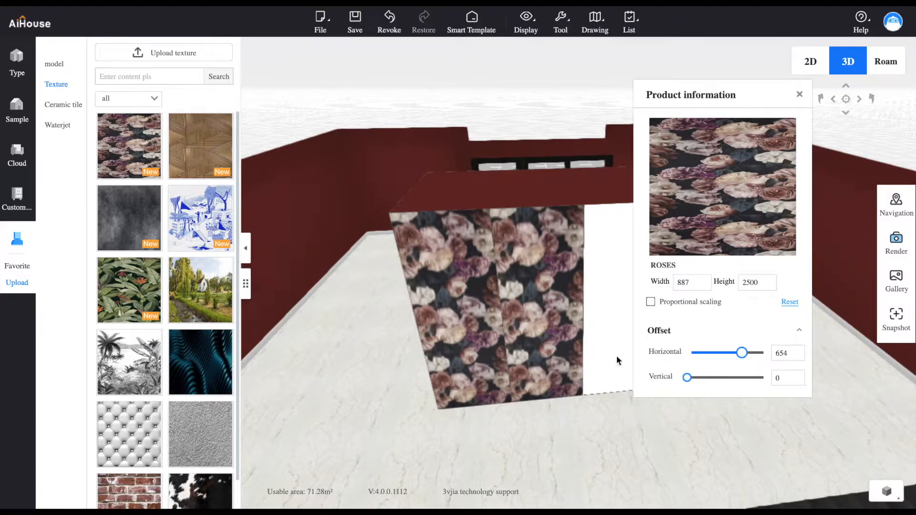
# Set the vertical offset of the ROSES texture on the second back panel to 367
pyautogui.moveTo(503, 316); pyautogui.dragTo(503, 314)
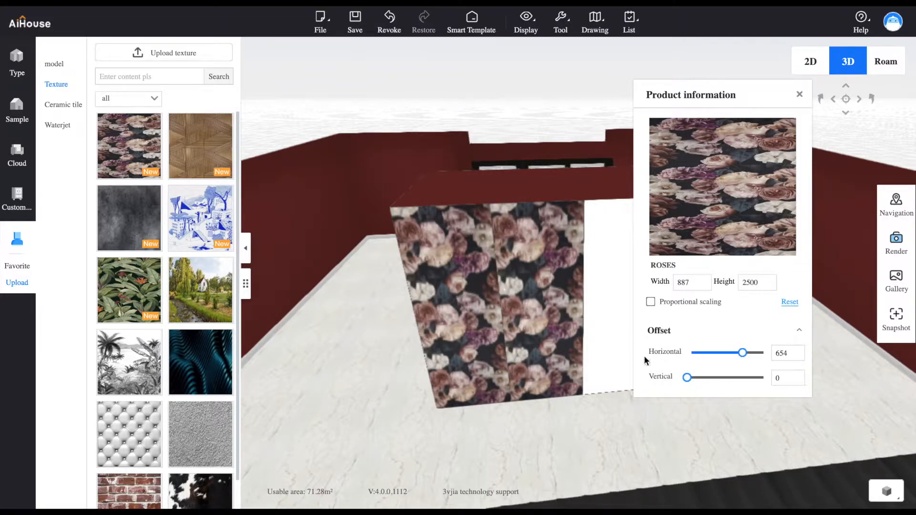
pyautogui.moveTo(687, 378); pyautogui.dragTo(694, 381)
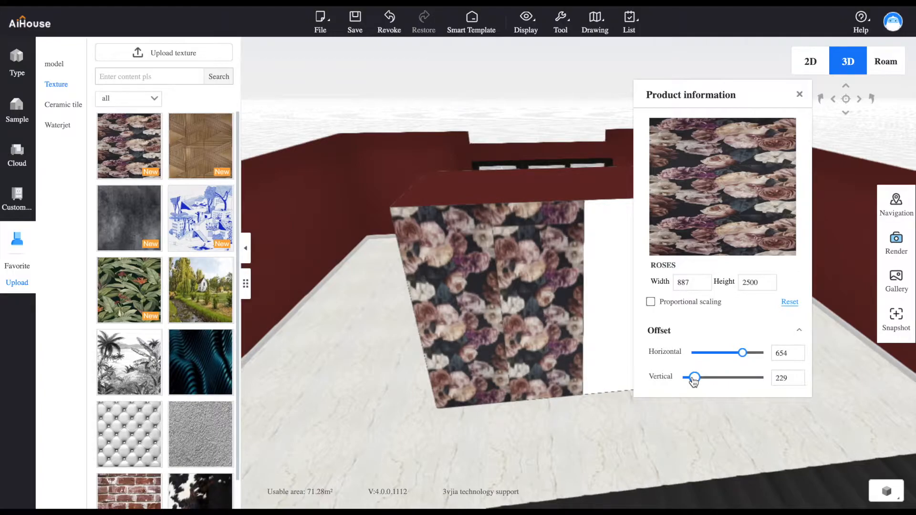
pyautogui.moveTo(694, 381); pyautogui.dragTo(695, 382)
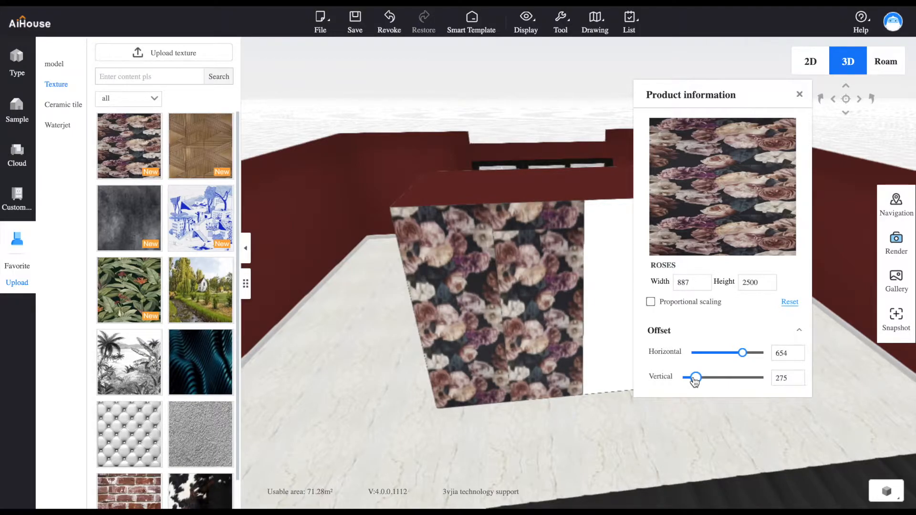
pyautogui.moveTo(696, 380); pyautogui.dragTo(700, 383)
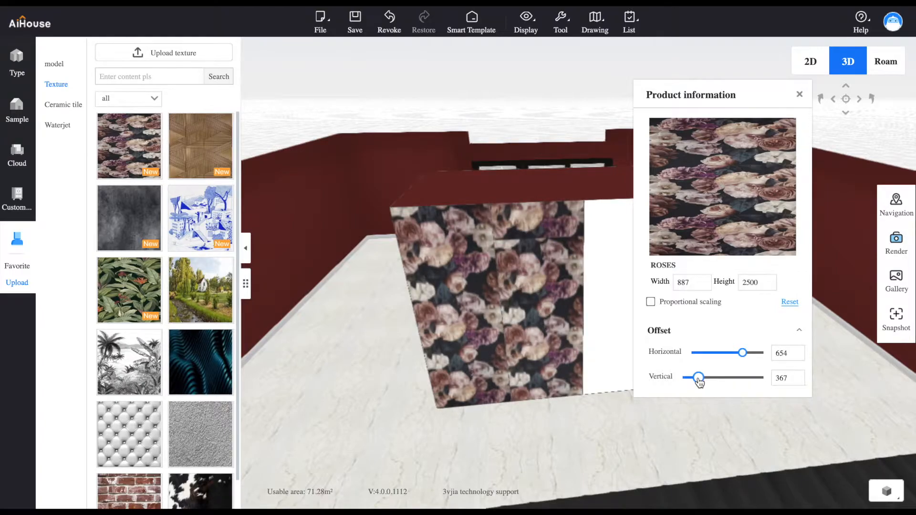
# Examine how the ROSES pattern lines up across the seam between the first two back panels of the block
pyautogui.moveTo(619, 375); pyautogui.dragTo(545, 370)
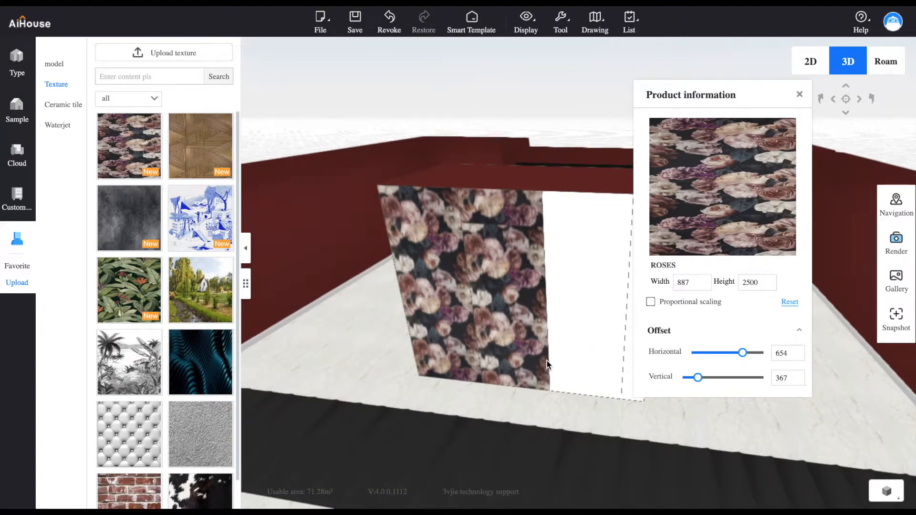
pyautogui.scroll(-2, 451, 225)
pyautogui.scroll(8, 450, 225)
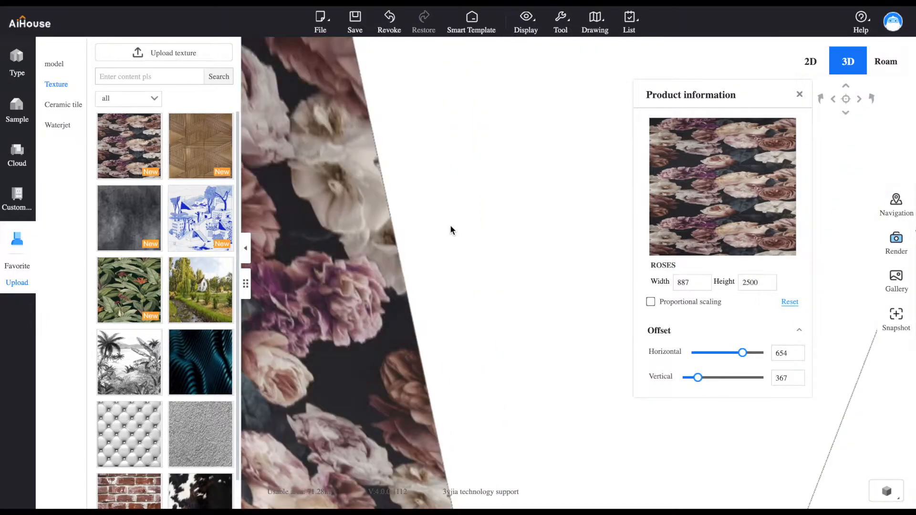
pyautogui.scroll(-5, 451, 226)
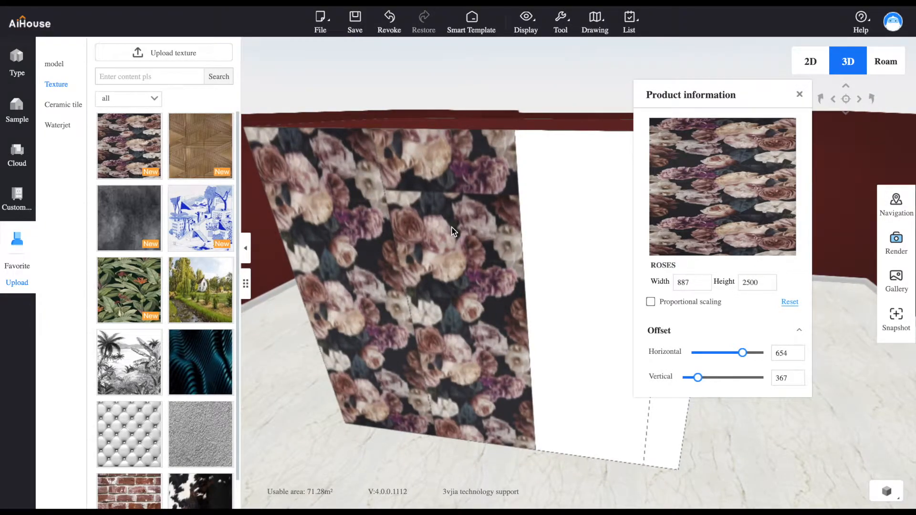
pyautogui.scroll(2, 487, 292)
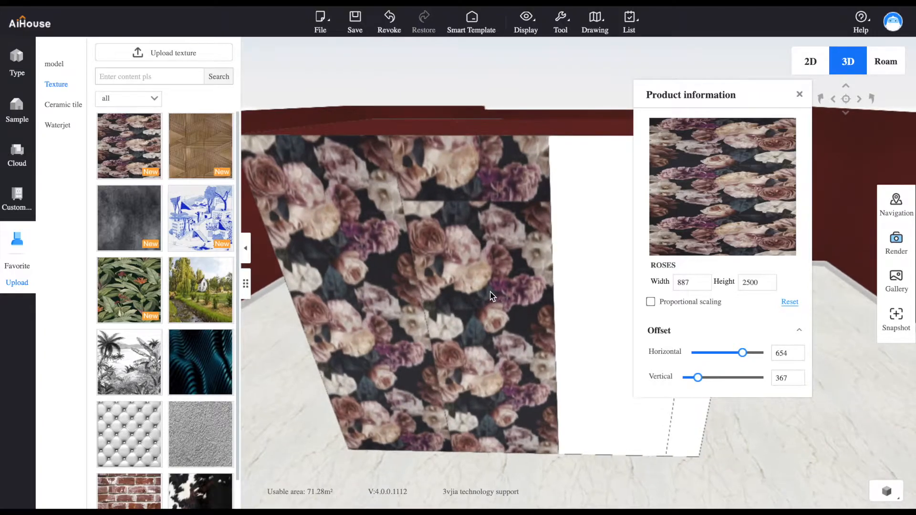
pyautogui.scroll(3, 492, 297)
pyautogui.scroll(-2, 493, 297)
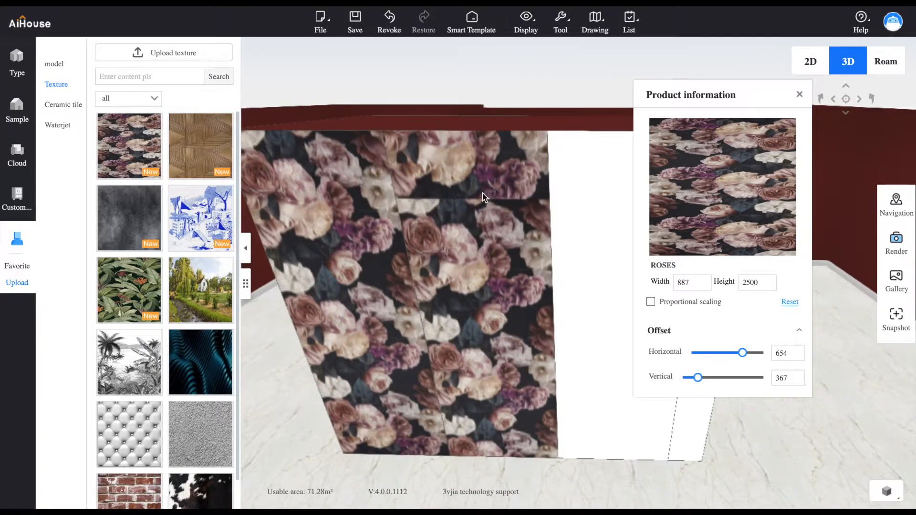
pyautogui.scroll(2, 493, 290)
pyautogui.scroll(2, 550, 248)
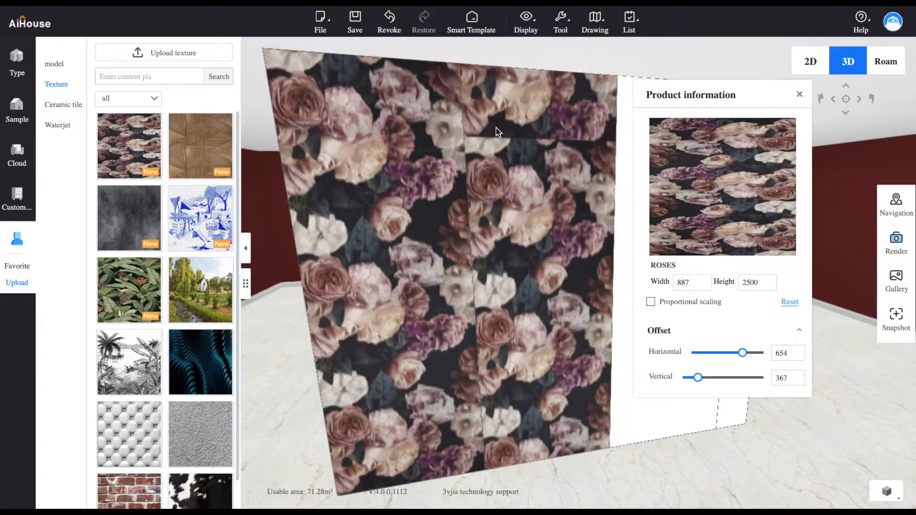
pyautogui.moveTo(531, 198); pyautogui.dragTo(409, 150)
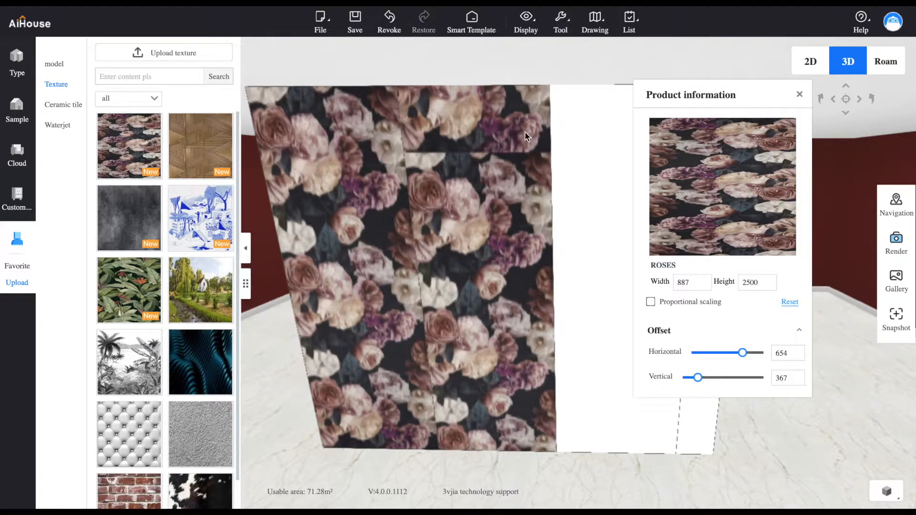
pyautogui.scroll(3, 553, 285)
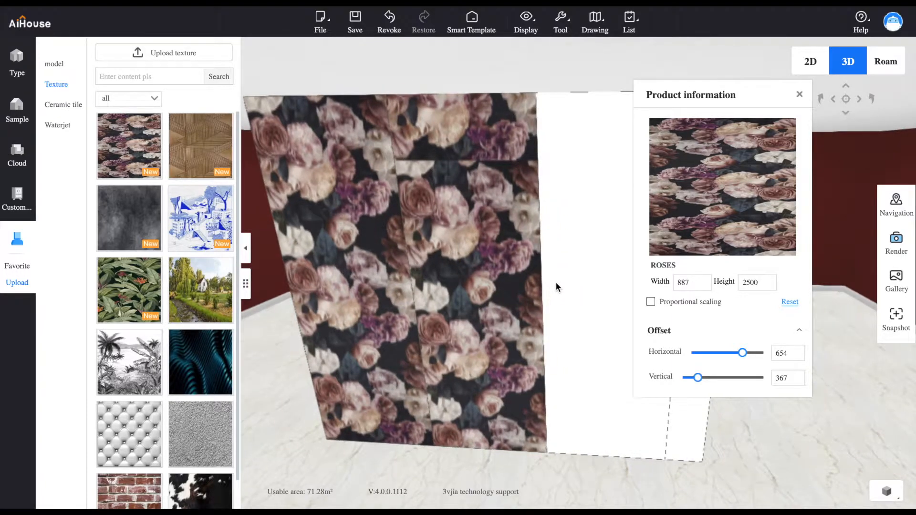
pyautogui.scroll(-5, 557, 285)
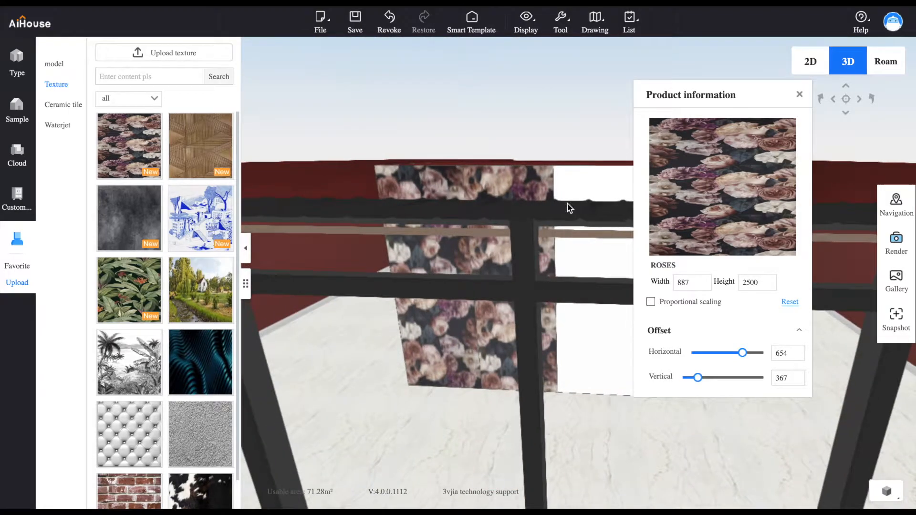
pyautogui.moveTo(568, 204); pyautogui.dragTo(566, 240)
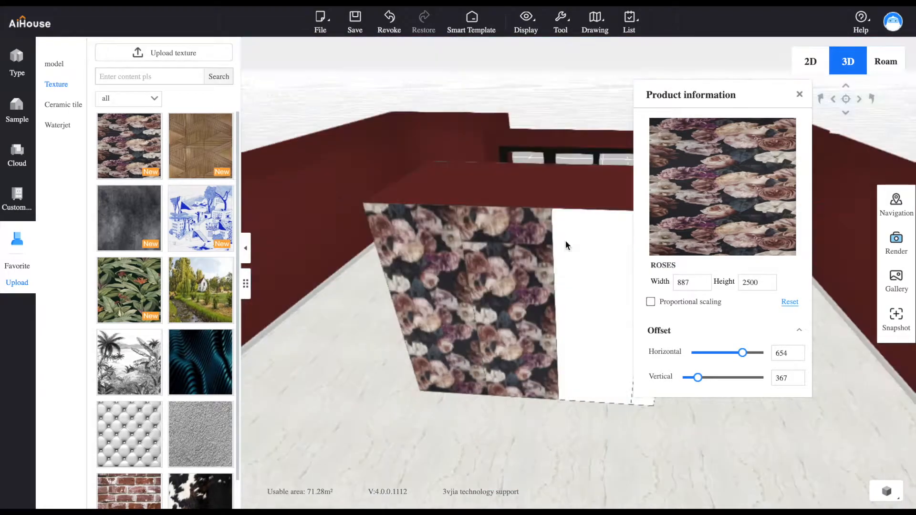
# Apply the ROSES texture to the wide blank back panel next to the second one
pyautogui.click(800, 95)
pyautogui.click(119, 157)
pyautogui.click(616, 269)
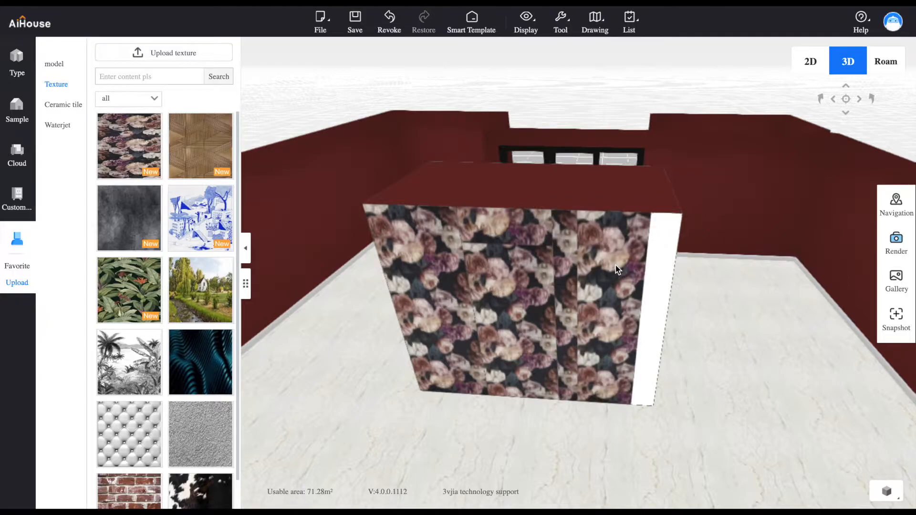
# Set the horizontal offset of the ROSES texture on the third back panel to 654
pyautogui.click(591, 288)
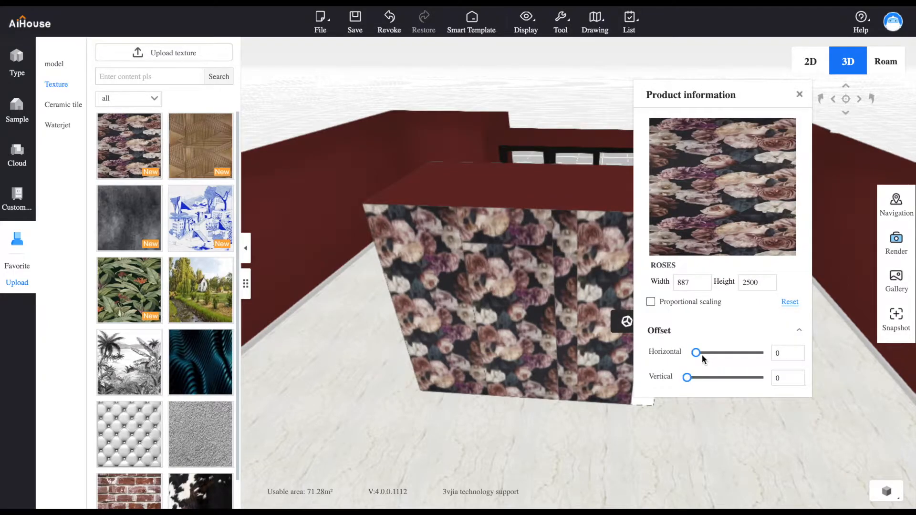
pyautogui.moveTo(703, 359); pyautogui.dragTo(720, 355)
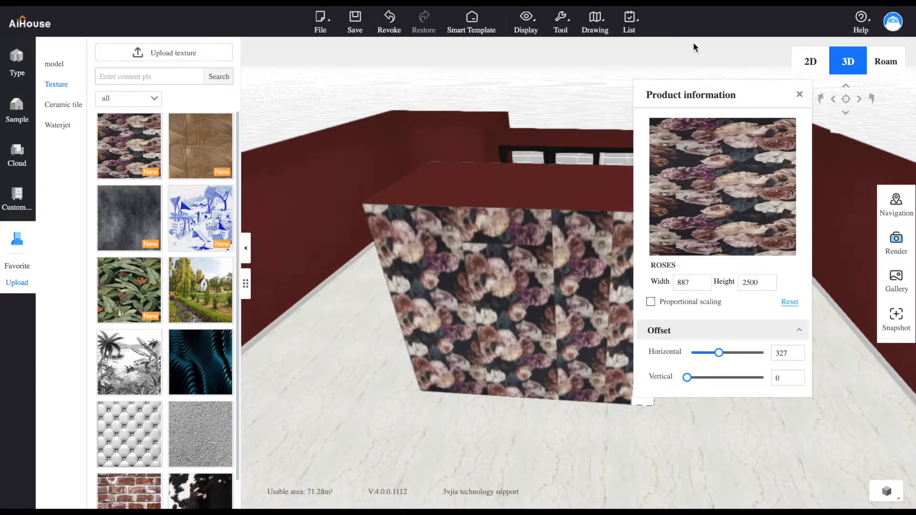
pyautogui.moveTo(745, 86); pyautogui.dragTo(781, 56)
pyautogui.moveTo(762, 326); pyautogui.dragTo(781, 330)
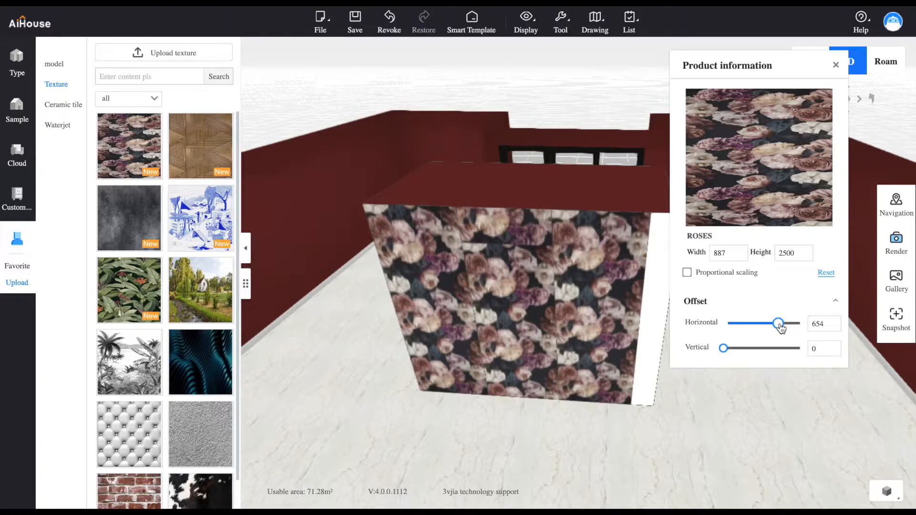
# Apply the ROSES texture to the remaining narrow white strip and set its horizontal offset to 149 and vertical offset to 436
pyautogui.moveTo(136, 139); pyautogui.dragTo(657, 344)
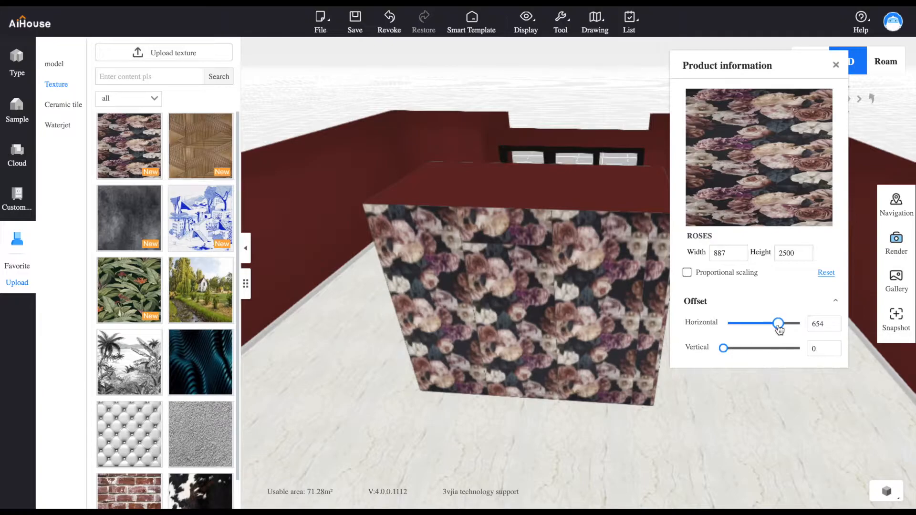
pyautogui.click(836, 65)
pyautogui.click(658, 292)
pyautogui.moveTo(733, 324); pyautogui.dragTo(744, 324)
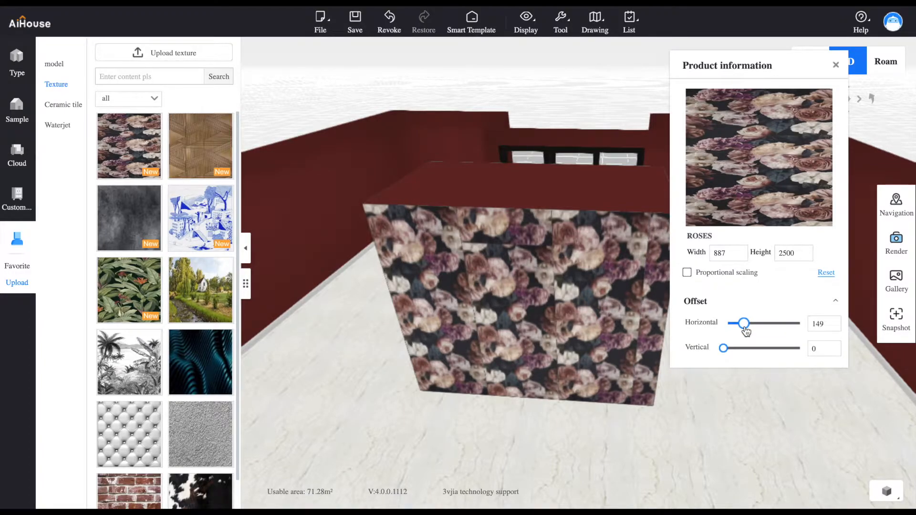
pyautogui.moveTo(755, 62); pyautogui.dragTo(466, 47)
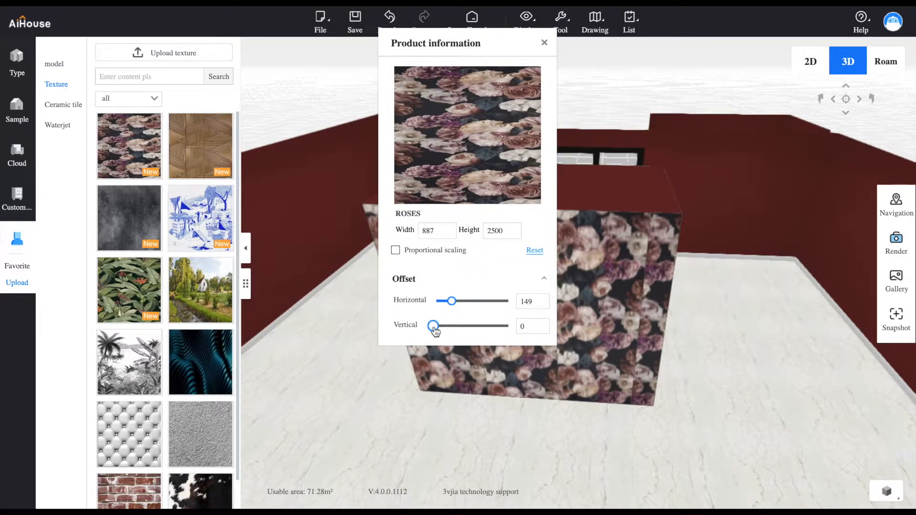
pyautogui.moveTo(433, 327); pyautogui.dragTo(448, 330)
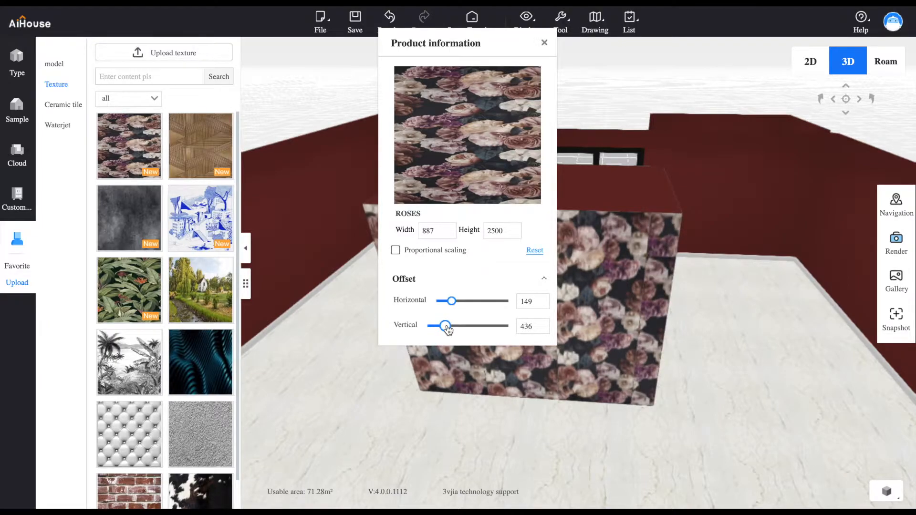
pyautogui.click(544, 43)
# Examine the ROSES-covered back of the block from several angles, including from above
pyautogui.moveTo(691, 418); pyautogui.dragTo(765, 397)
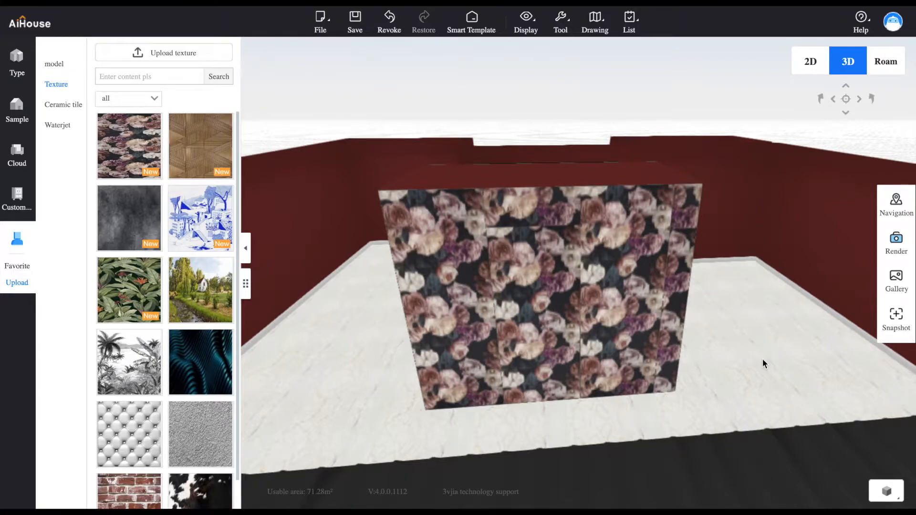
pyautogui.moveTo(762, 362); pyautogui.dragTo(740, 374)
pyautogui.moveTo(394, 401); pyautogui.dragTo(443, 387)
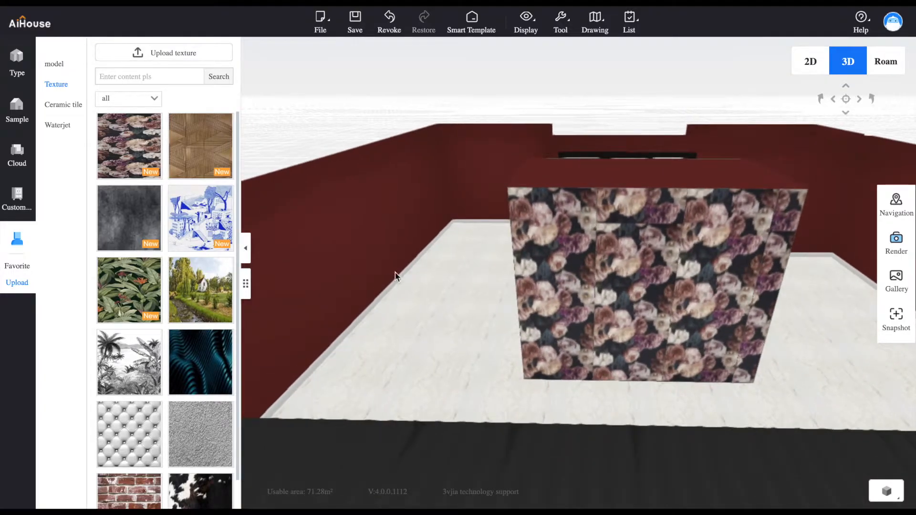
pyautogui.moveTo(413, 284); pyautogui.dragTo(442, 337)
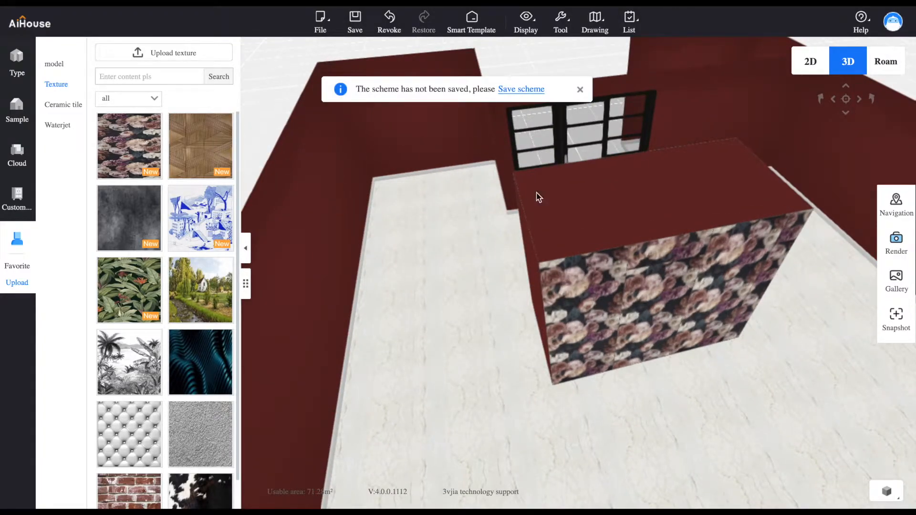
pyautogui.moveTo(749, 204); pyautogui.dragTo(685, 219)
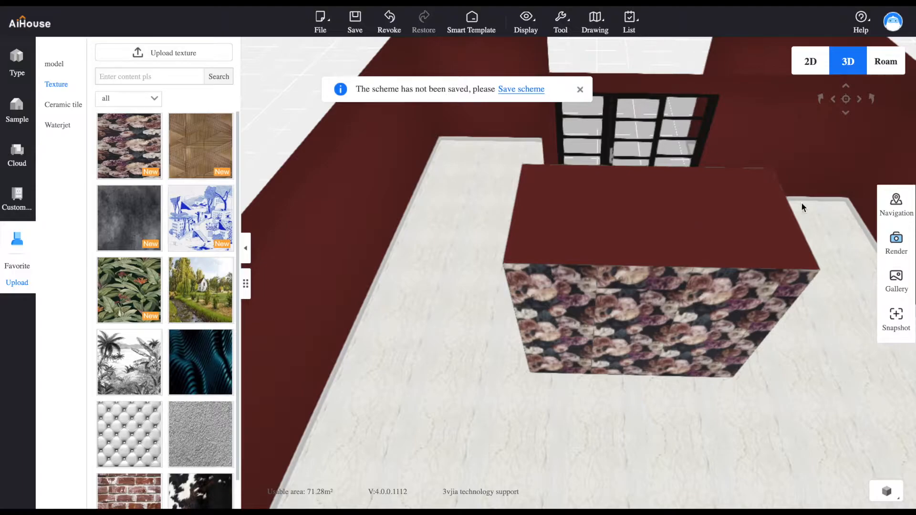
pyautogui.moveTo(595, 242); pyautogui.dragTo(545, 232)
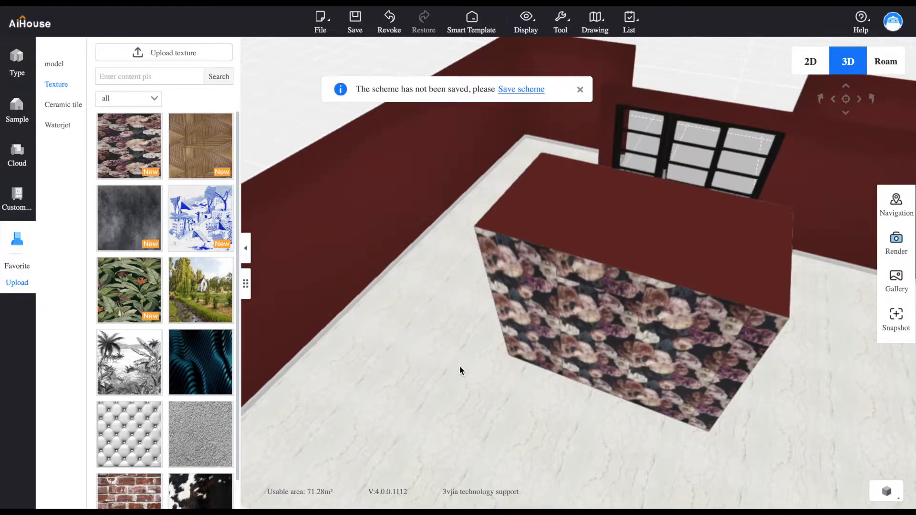
pyautogui.scroll(8, 465, 362)
pyautogui.scroll(-10, 465, 362)
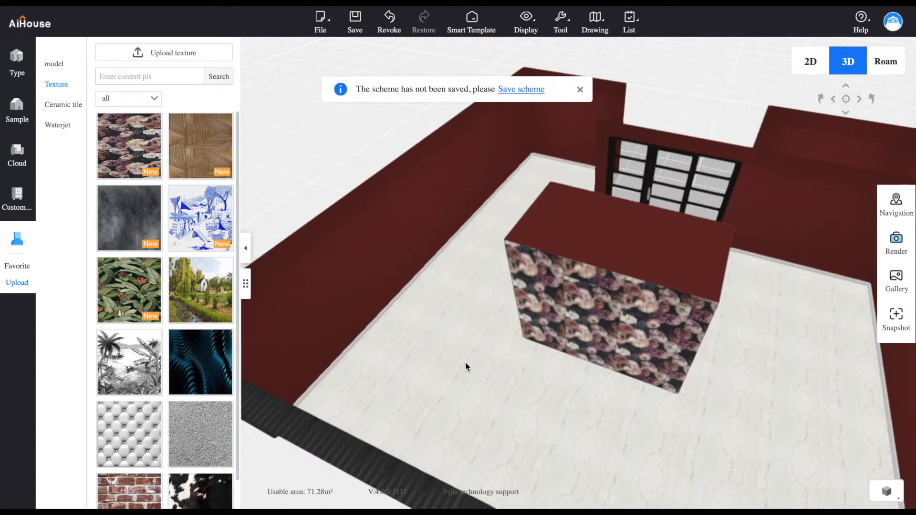
# Open free modeling for the Salon space, and close the ROSES product information window and the save reminder
pyautogui.click(557, 270)
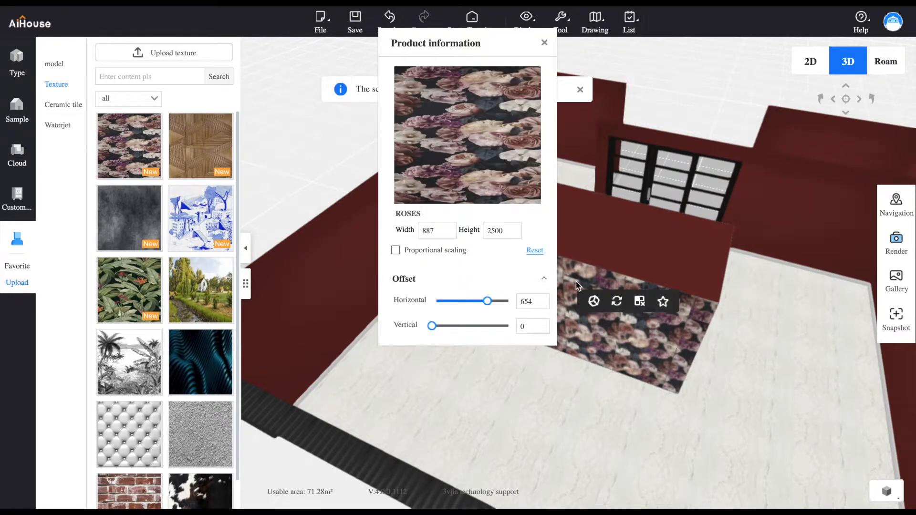
pyautogui.click(593, 303)
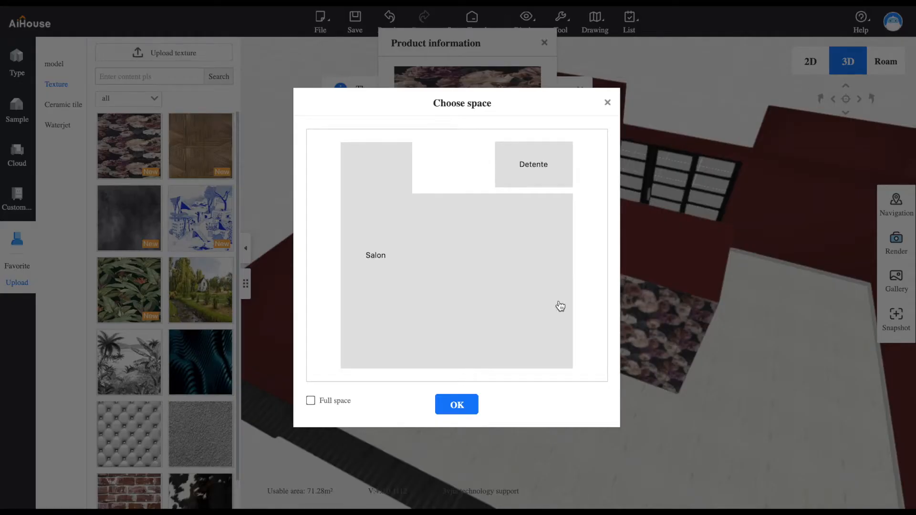
pyautogui.click(476, 310)
pyautogui.click(457, 404)
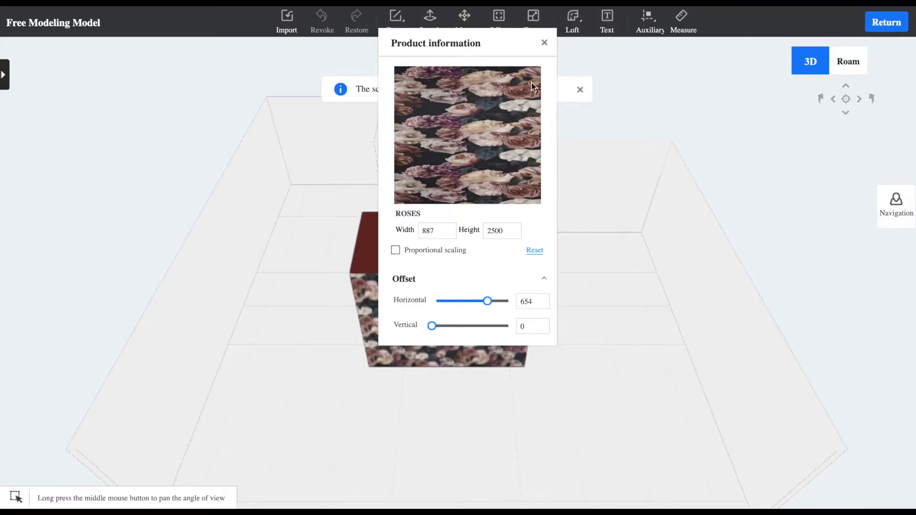
pyautogui.click(544, 42)
pyautogui.scroll(3, 287, 320)
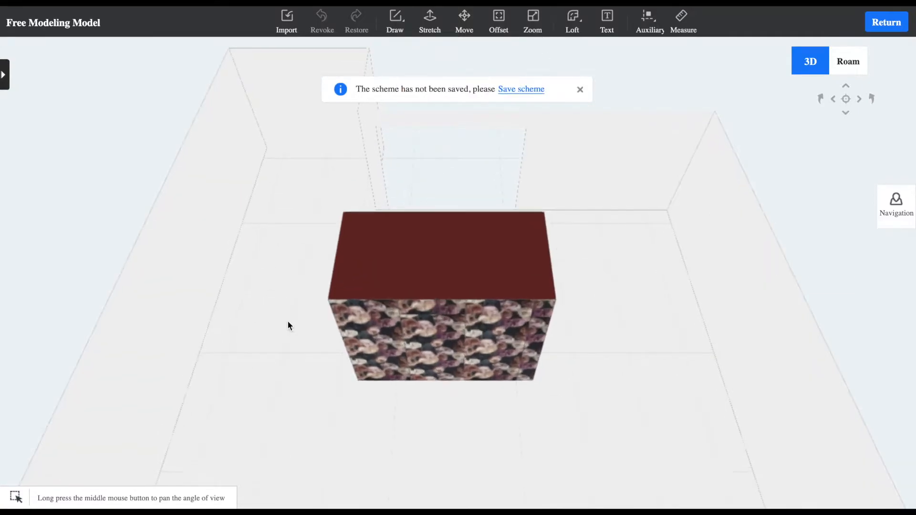
pyautogui.scroll(-5, 288, 320)
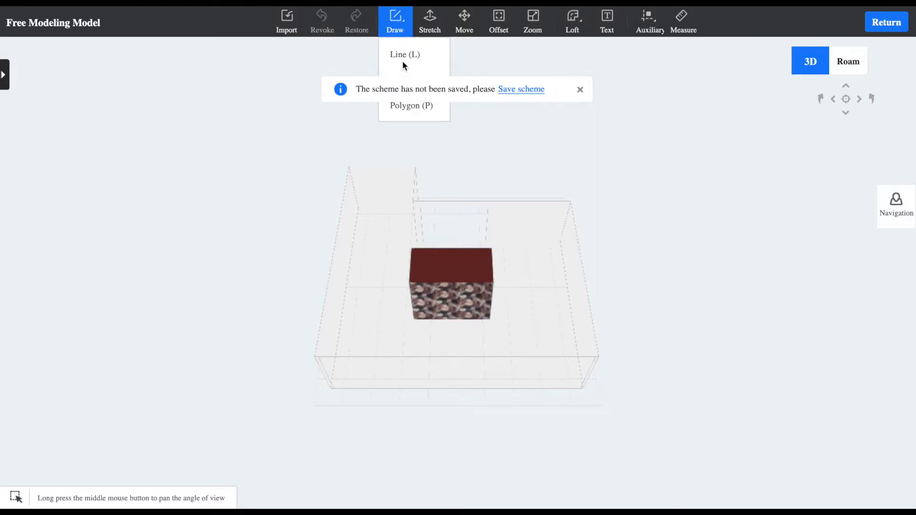
pyautogui.click(579, 90)
# Try to draw a narrow floor rectangle about 289 by 8740 along the Salon's longest side wall
pyautogui.moveTo(395, 21)
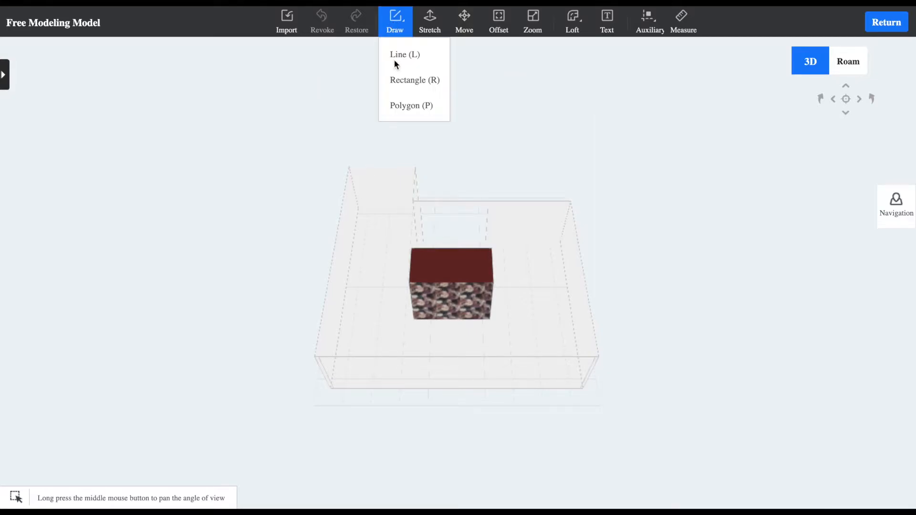
pyautogui.click(396, 80)
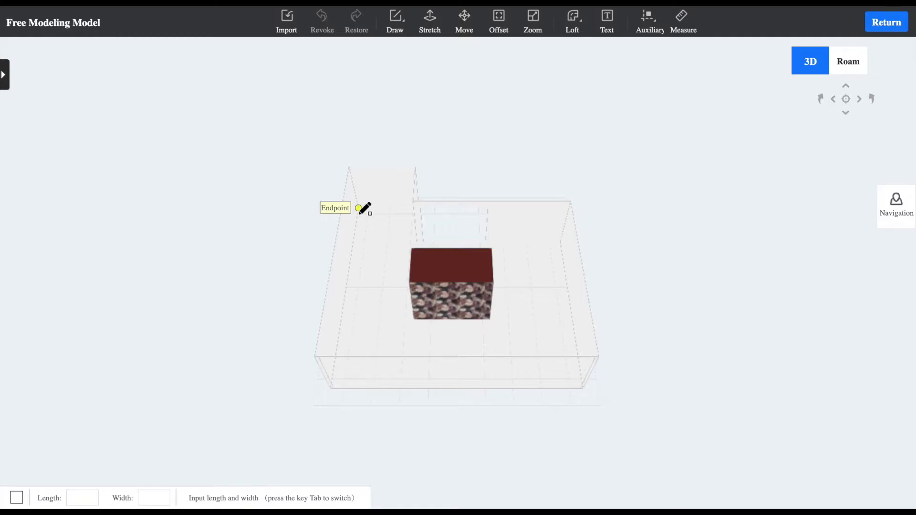
pyautogui.moveTo(360, 213); pyautogui.dragTo(343, 242, button='middle')
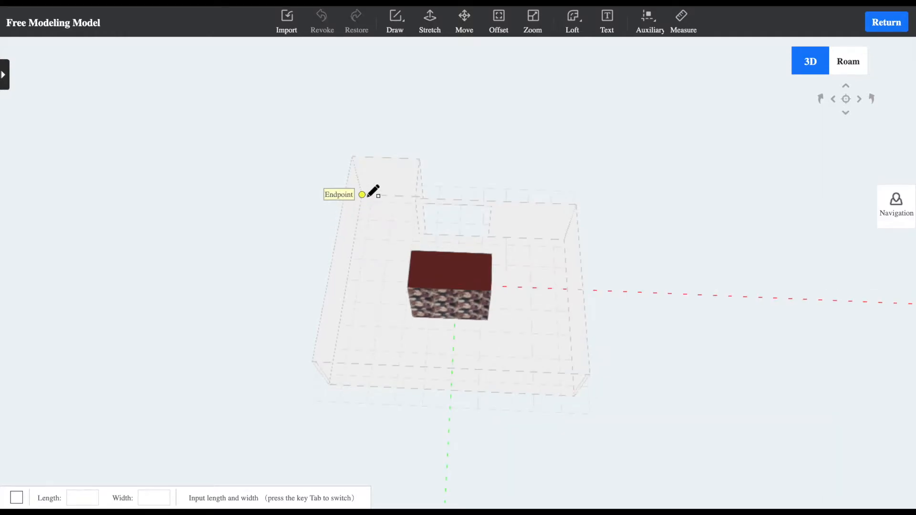
pyautogui.click(363, 195)
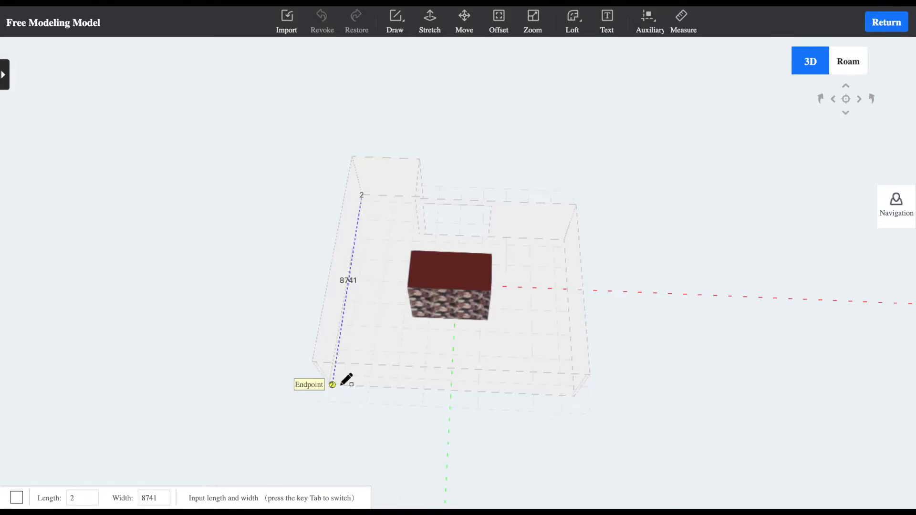
pyautogui.scroll(-3, 340, 384)
pyautogui.scroll(3, 382, 312)
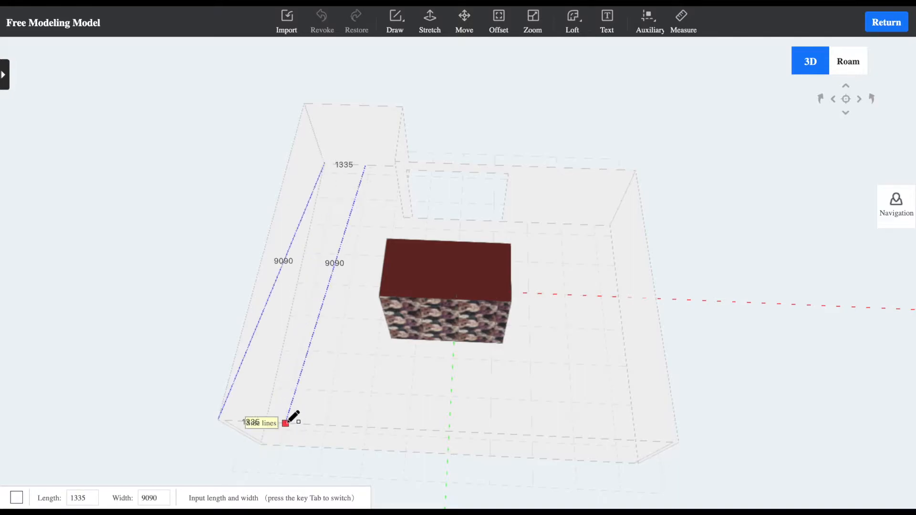
pyautogui.moveTo(292, 422); pyautogui.dragTo(336, 395, button='right')
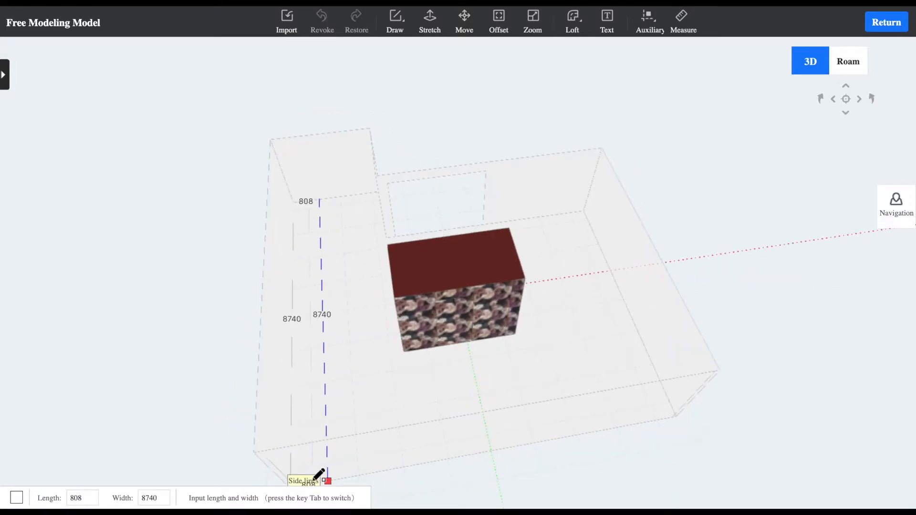
pyautogui.moveTo(306, 476); pyautogui.dragTo(270, 416, button='right')
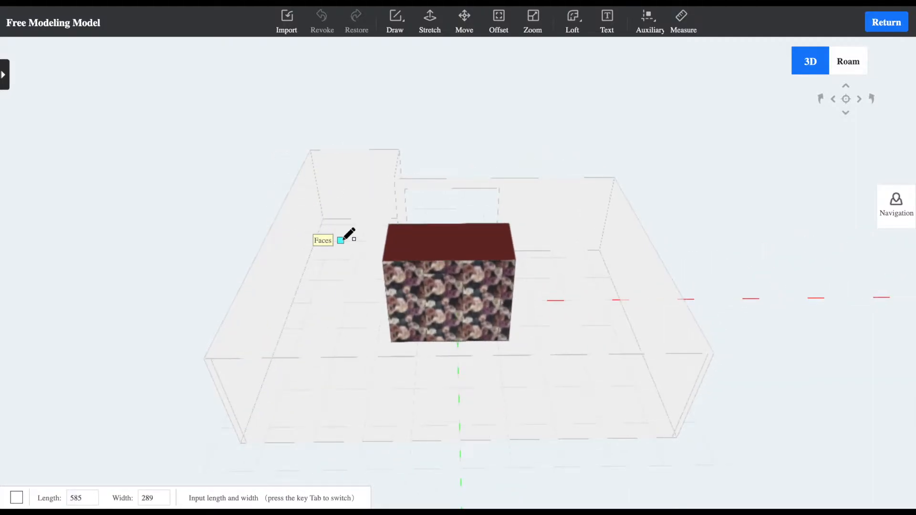
pyautogui.click(323, 219)
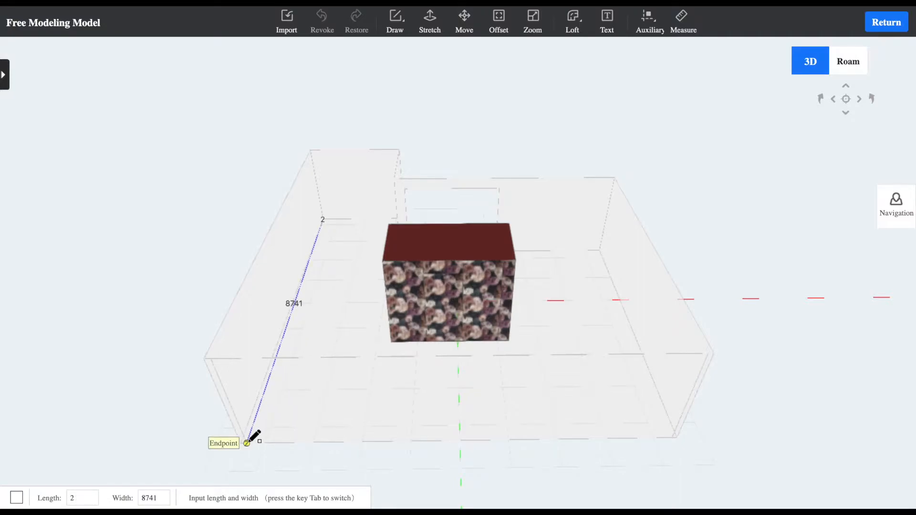
pyautogui.moveTo(260, 430); pyautogui.dragTo(314, 381, button='middle')
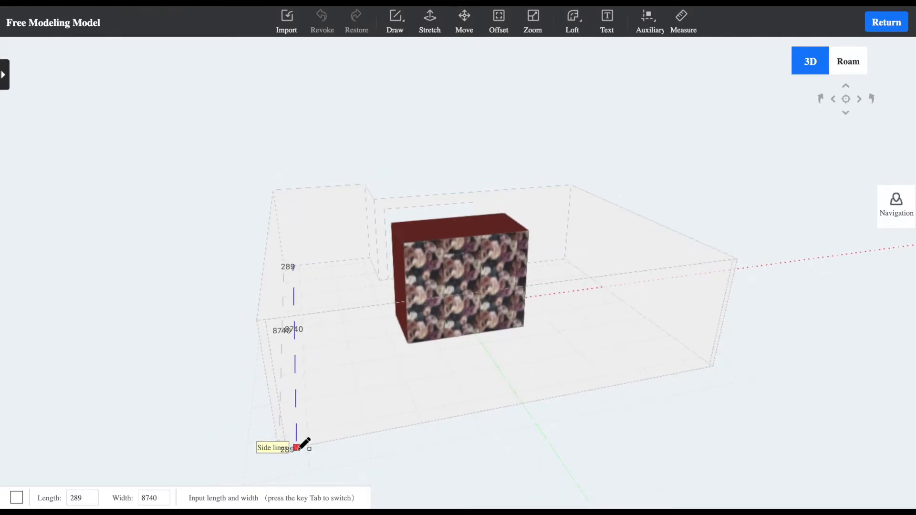
pyautogui.click(297, 447)
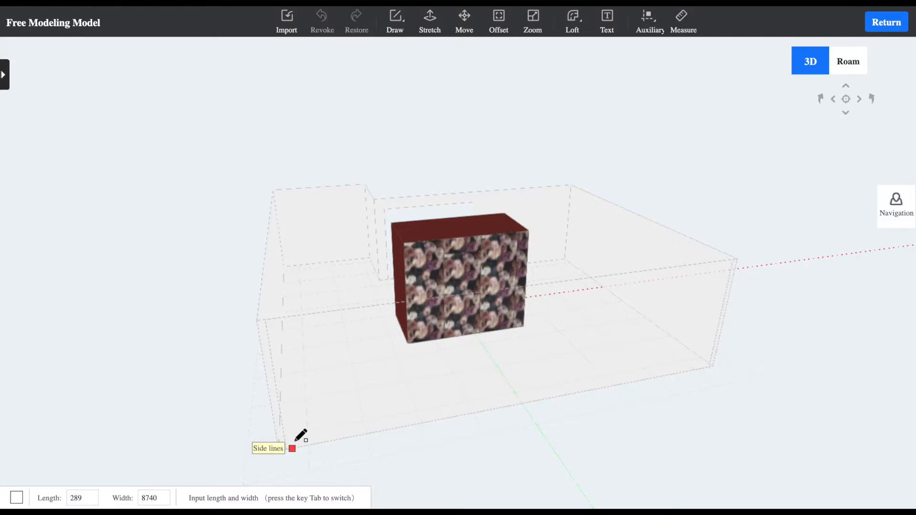
# Draw a very thin floor rectangle, about 2 by 8741, along the Salon's longest side wall
pyautogui.moveTo(287, 448); pyautogui.dragTo(371, 194, button='middle')
pyautogui.click(387, 139)
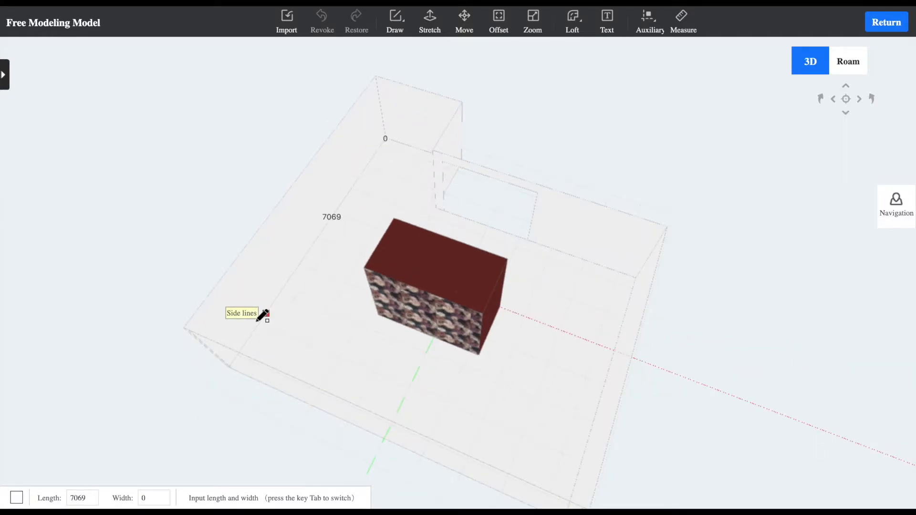
pyautogui.moveTo(265, 374); pyautogui.dragTo(252, 373, button='middle')
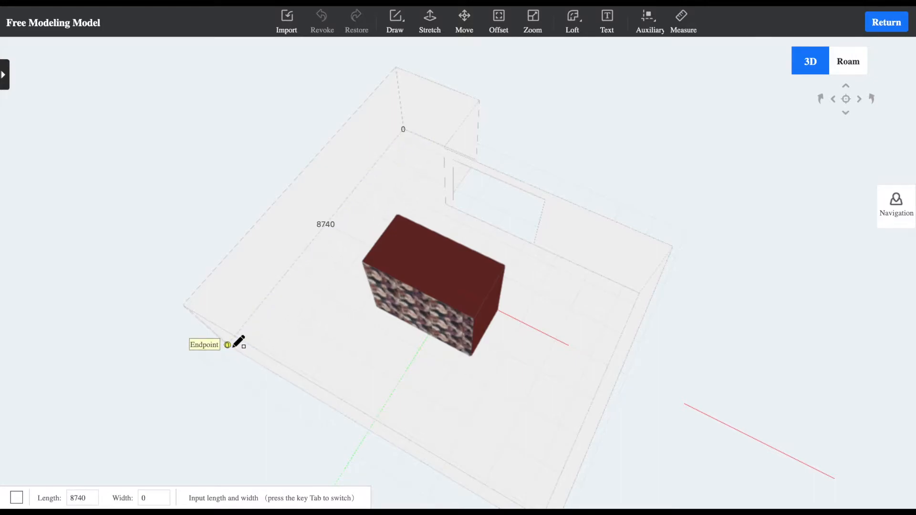
pyautogui.click(238, 348)
pyautogui.moveTo(252, 333); pyautogui.dragTo(434, 188, button='middle')
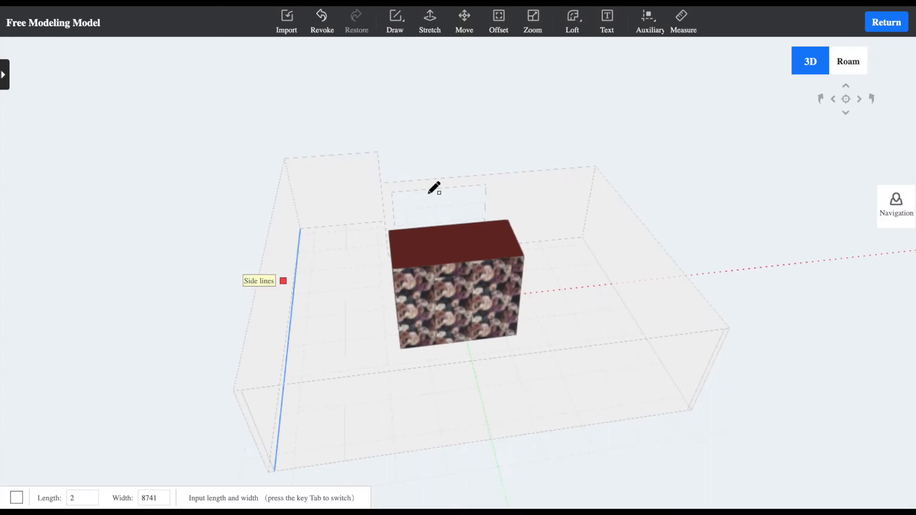
# Delete the very thin rectangle along the longest side wall
pyautogui.press('s')
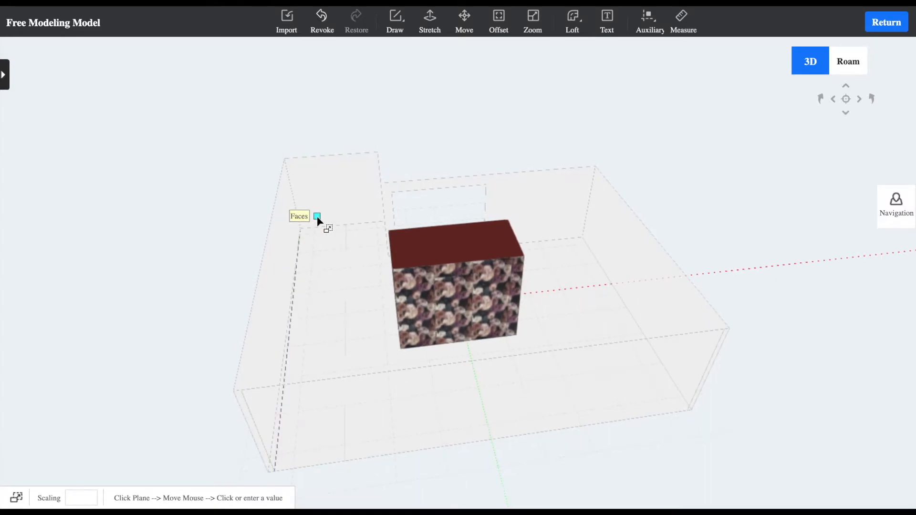
pyautogui.press('Escape')
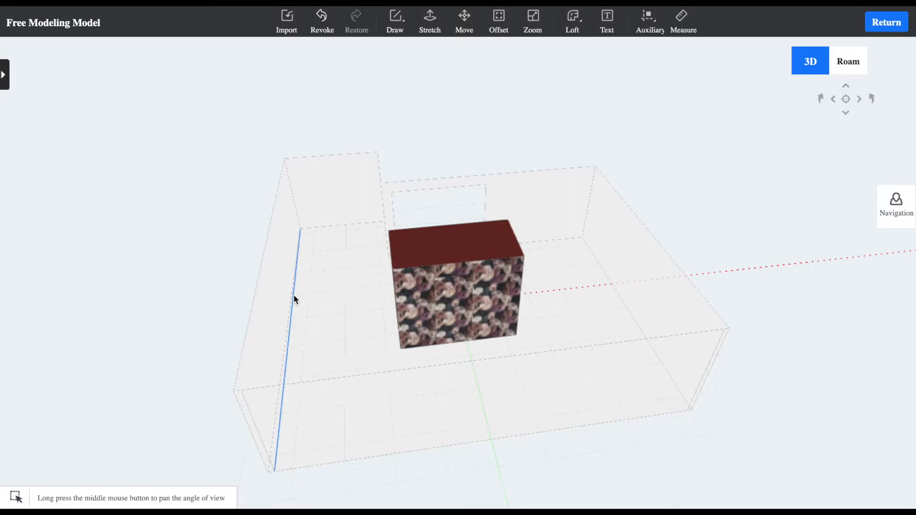
pyautogui.click(290, 306)
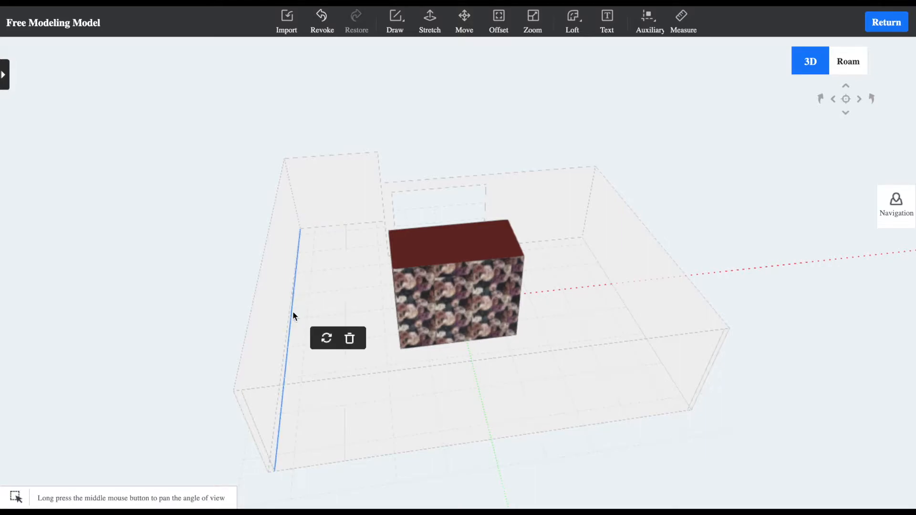
pyautogui.click(350, 340)
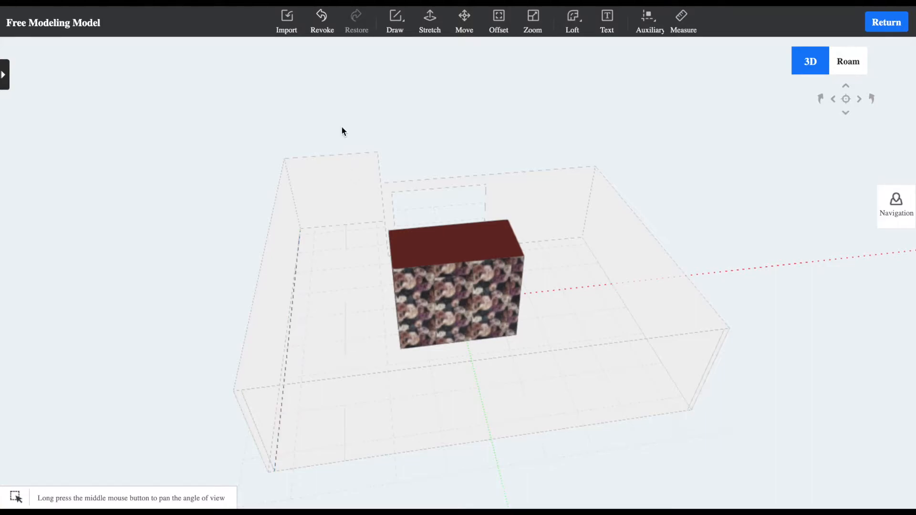
pyautogui.click(286, 352)
pyautogui.click(345, 385)
# Draw a floor rectangle about 216 by 8740 along the Salon's longest side wall, from corner to corner
pyautogui.click(400, 30)
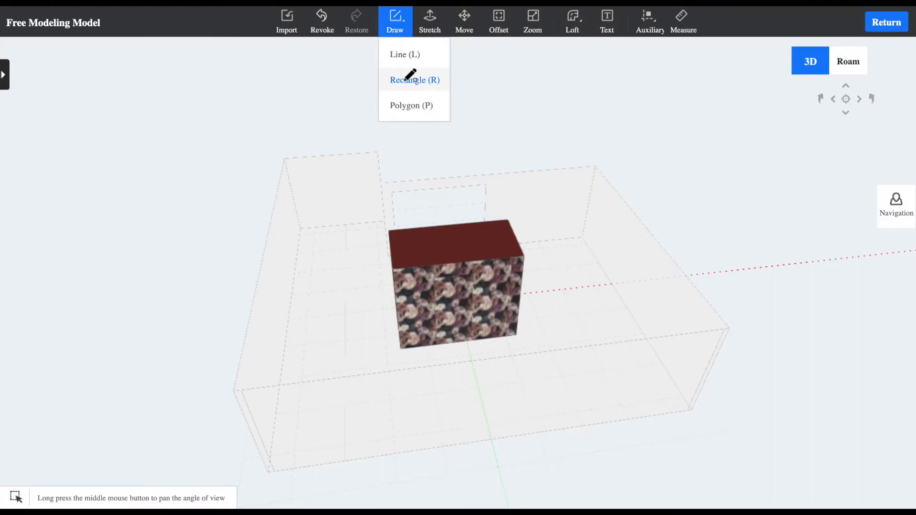
pyautogui.click(406, 78)
pyautogui.click(268, 472)
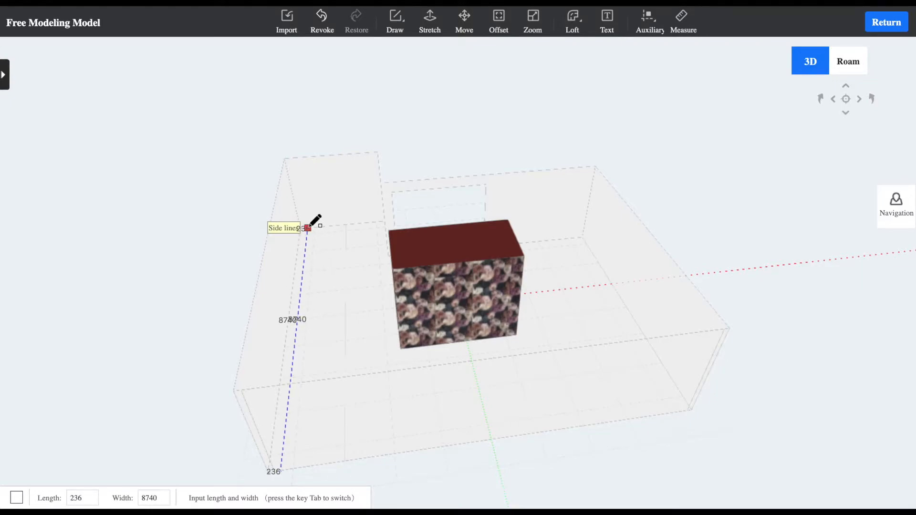
pyautogui.click(309, 227)
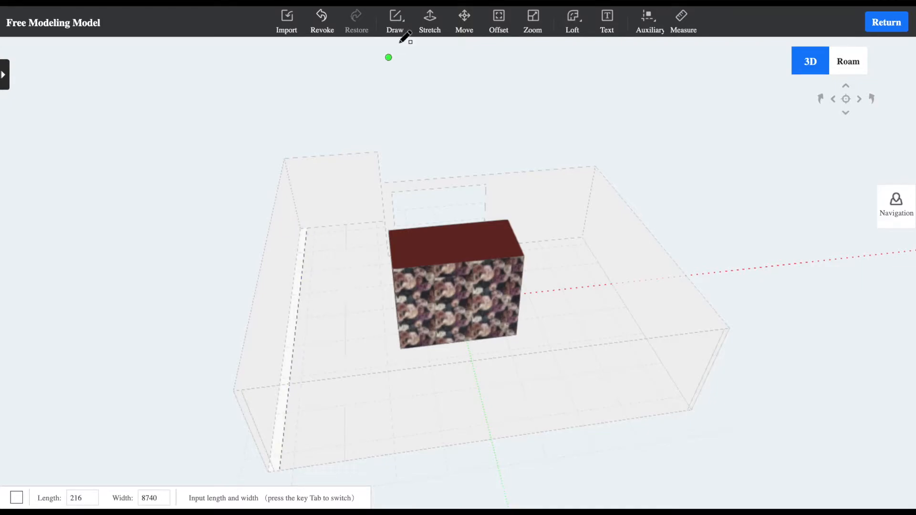
# Draw a matching floor rectangle about 215 by 6750 along the full length of the opposite, shorter side wall
pyautogui.moveTo(582, 282); pyautogui.dragTo(497, 329, button='middle')
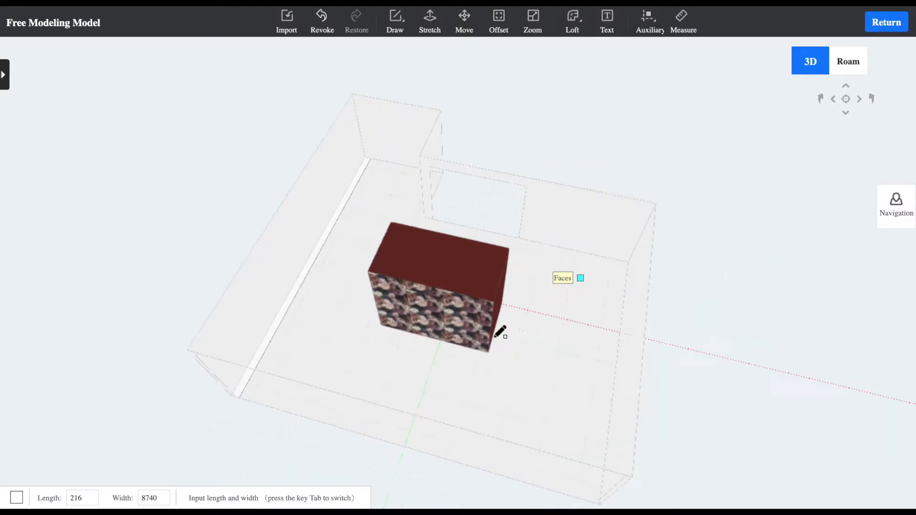
pyautogui.click(629, 262)
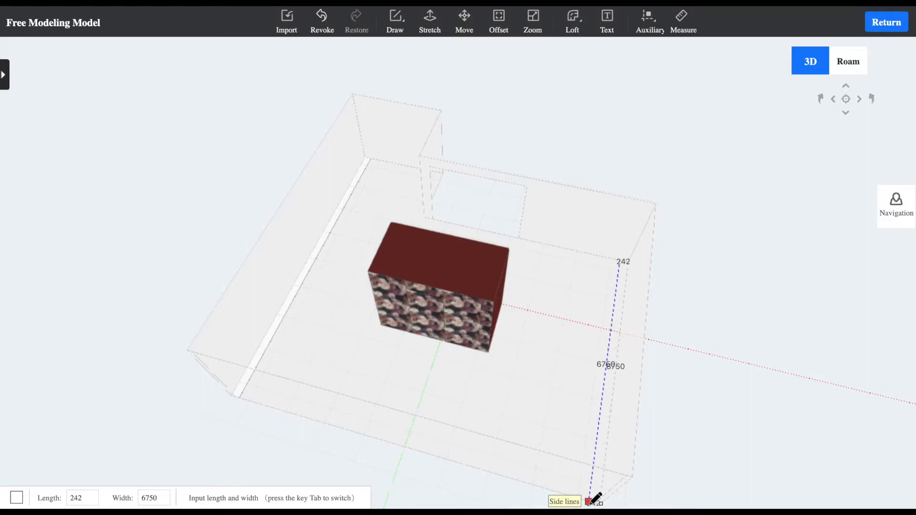
pyautogui.moveTo(591, 497); pyautogui.dragTo(618, 487, button='middle')
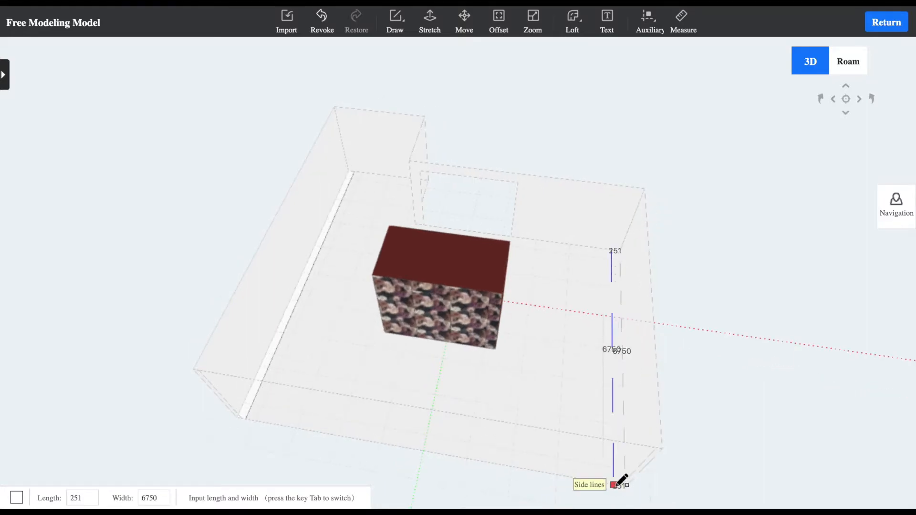
pyautogui.moveTo(622, 479); pyautogui.dragTo(627, 439, button='middle')
pyautogui.scroll(3, 620, 434)
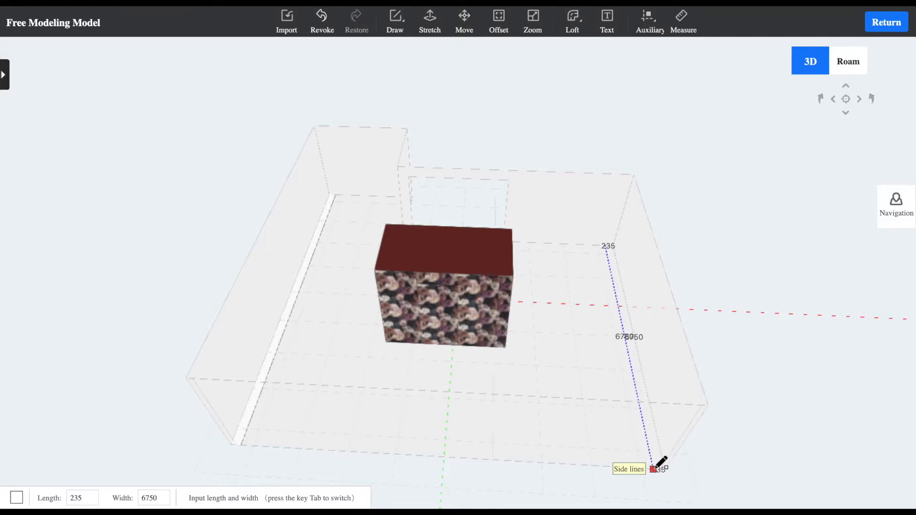
pyautogui.moveTo(657, 467); pyautogui.dragTo(692, 388, button='middle')
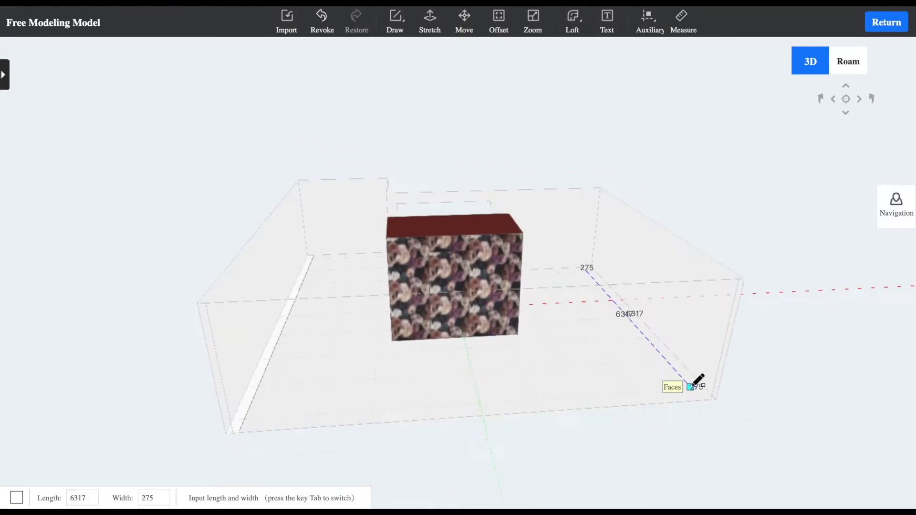
pyautogui.scroll(5, 708, 382)
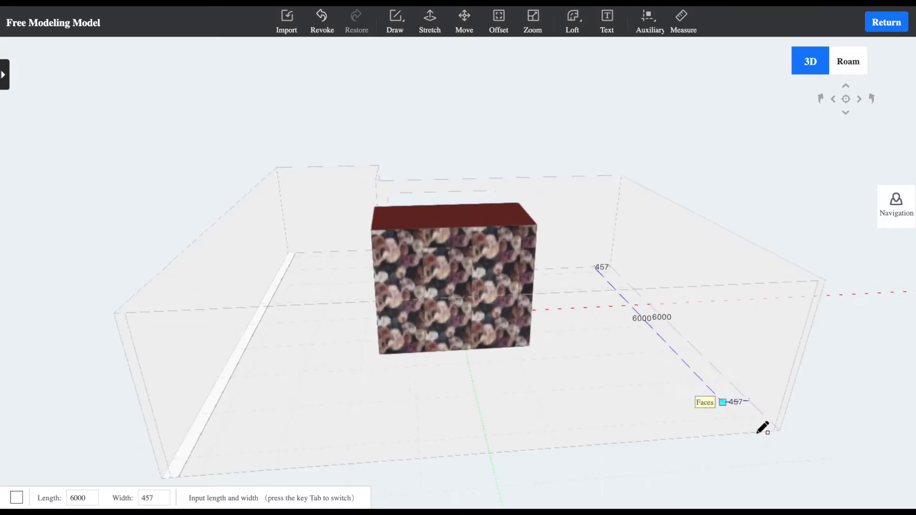
pyautogui.moveTo(815, 420); pyautogui.dragTo(729, 370, button='middle')
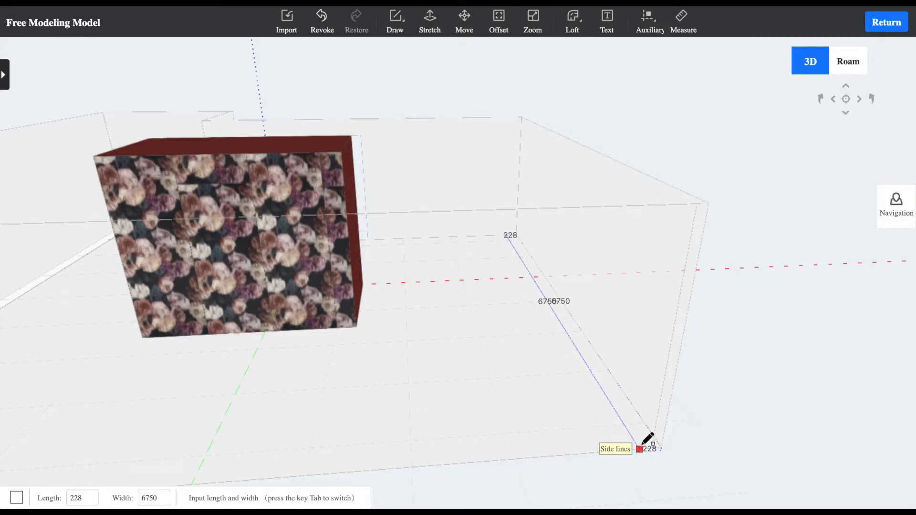
pyautogui.click(643, 444)
pyautogui.scroll(5, 525, 322)
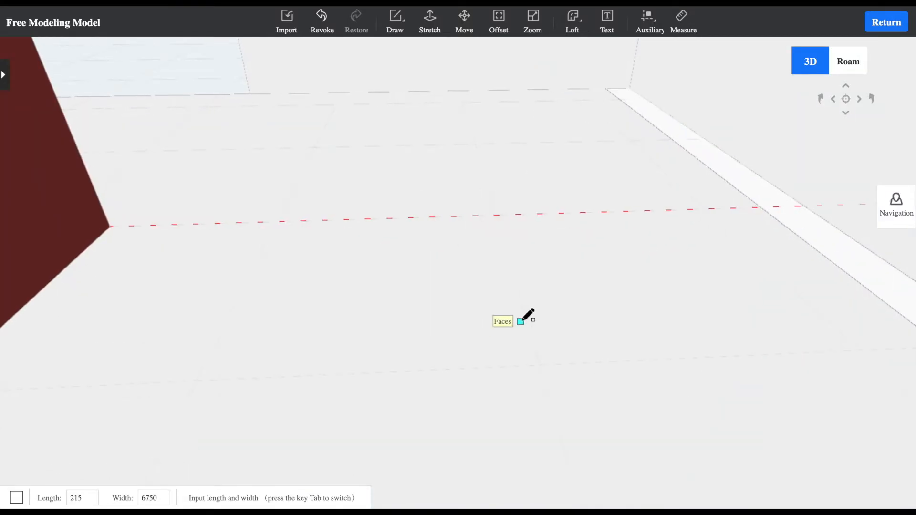
pyautogui.scroll(-10, 524, 320)
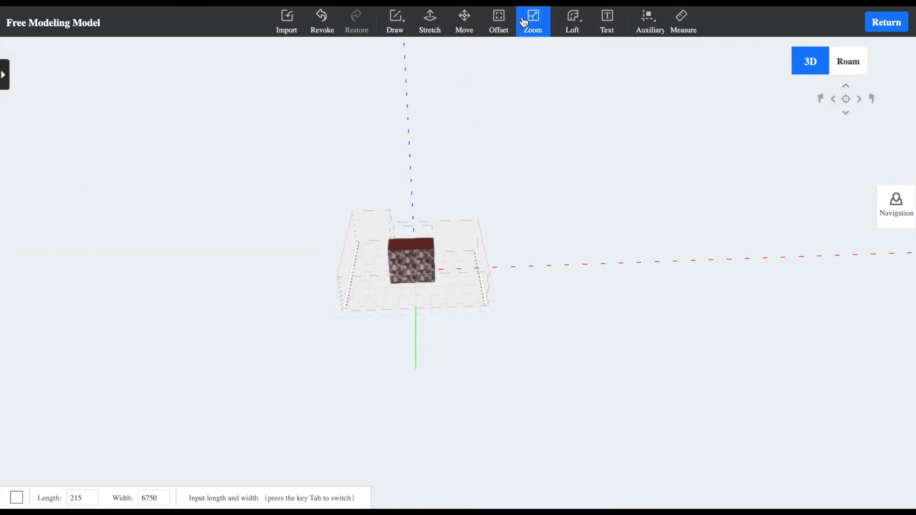
# Stretch the floor strip along the Salon's shorter side wall upward by 1000
pyautogui.click(430, 21)
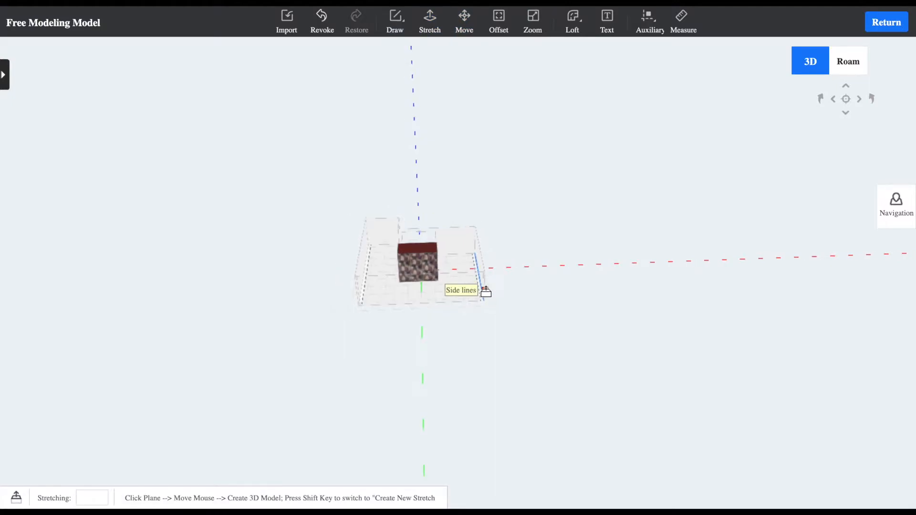
pyautogui.scroll(10, 492, 291)
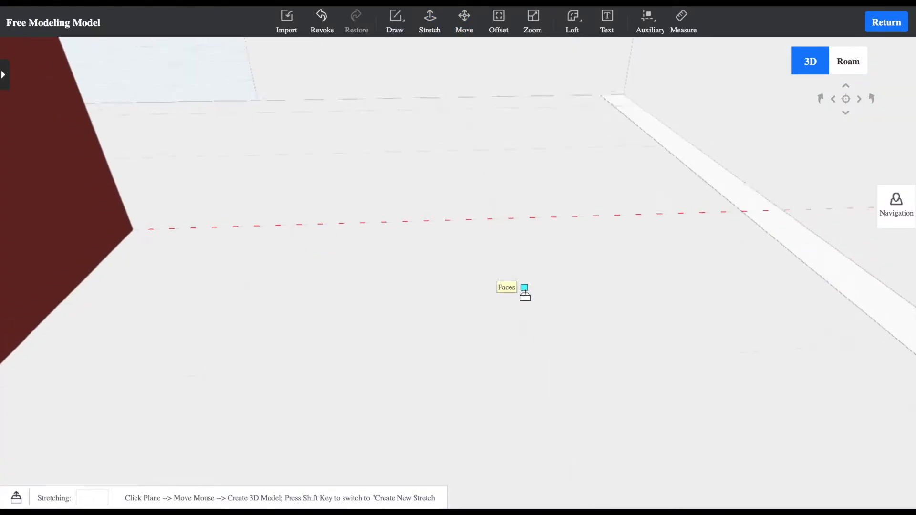
pyautogui.scroll(-5, 525, 296)
pyautogui.click(598, 333)
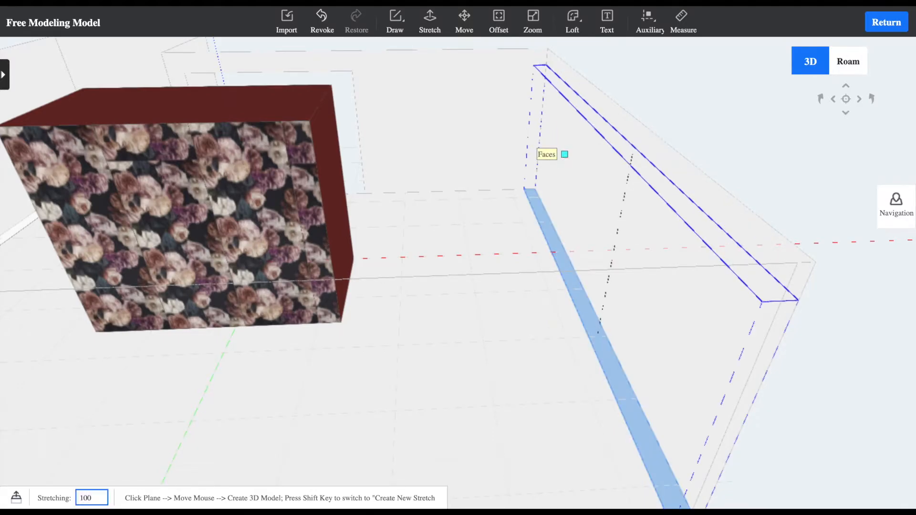
pyautogui.press('Return')
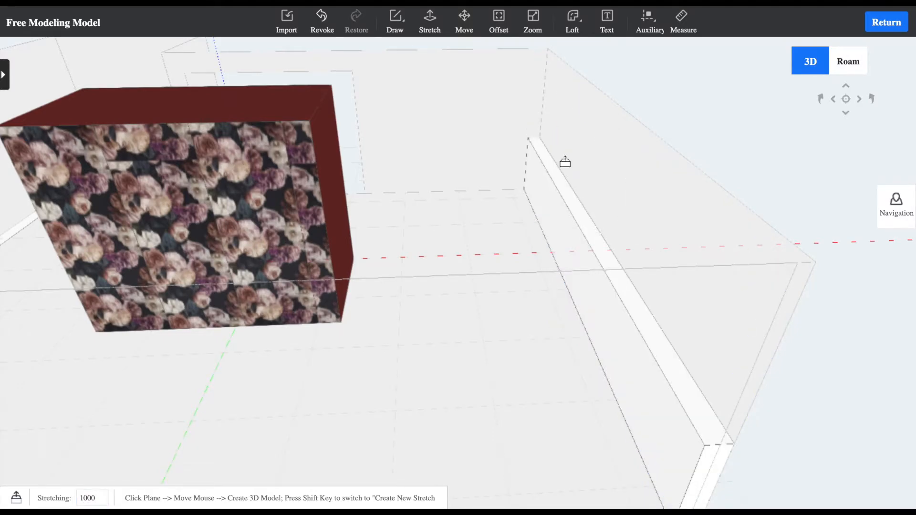
# Stretch the matching strip along the Salon's longest side wall upward by 1000
pyautogui.scroll(2, 554, 171)
pyautogui.scroll(-5, 542, 180)
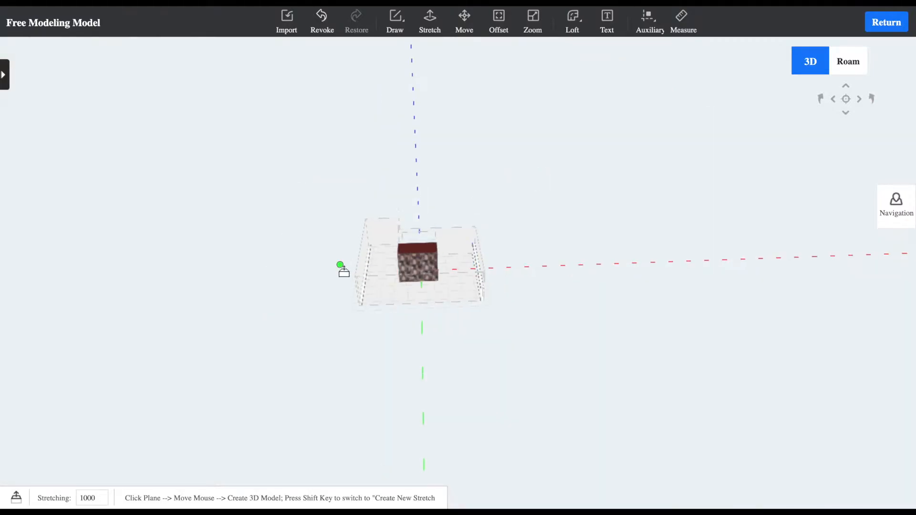
pyautogui.scroll(5, 342, 269)
pyautogui.scroll(-5, 336, 273)
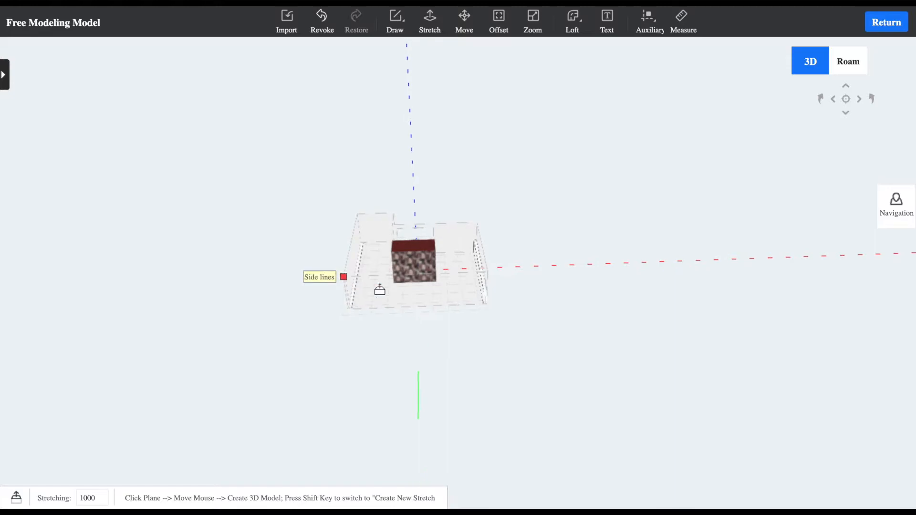
pyautogui.scroll(5, 343, 287)
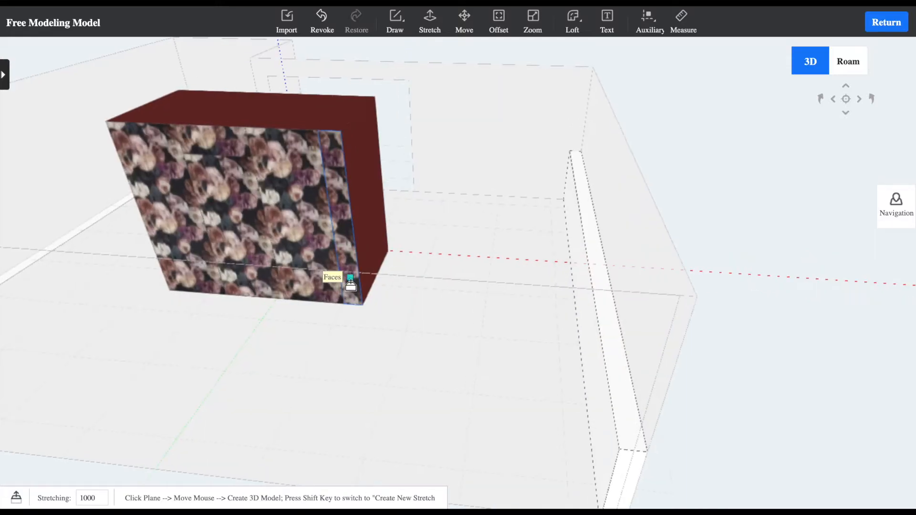
pyautogui.scroll(-5, 351, 284)
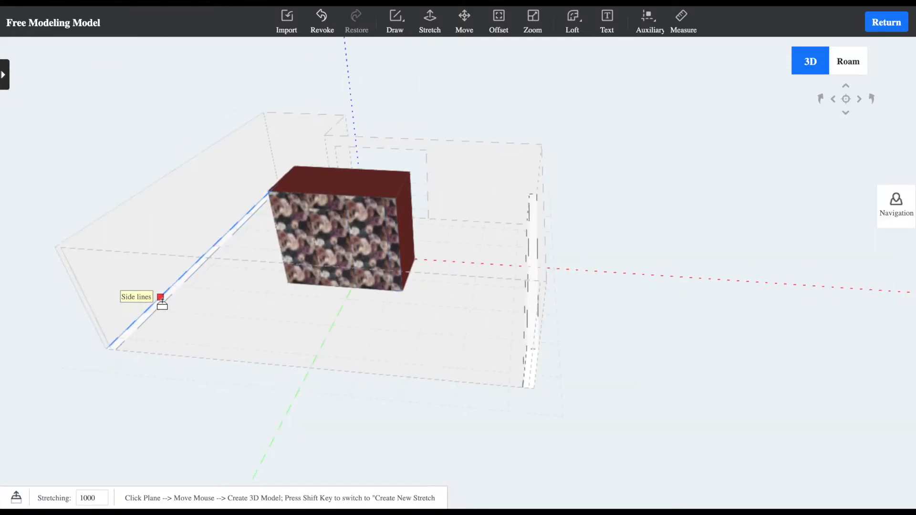
pyautogui.moveTo(216, 230); pyautogui.dragTo(173, 287, button='middle')
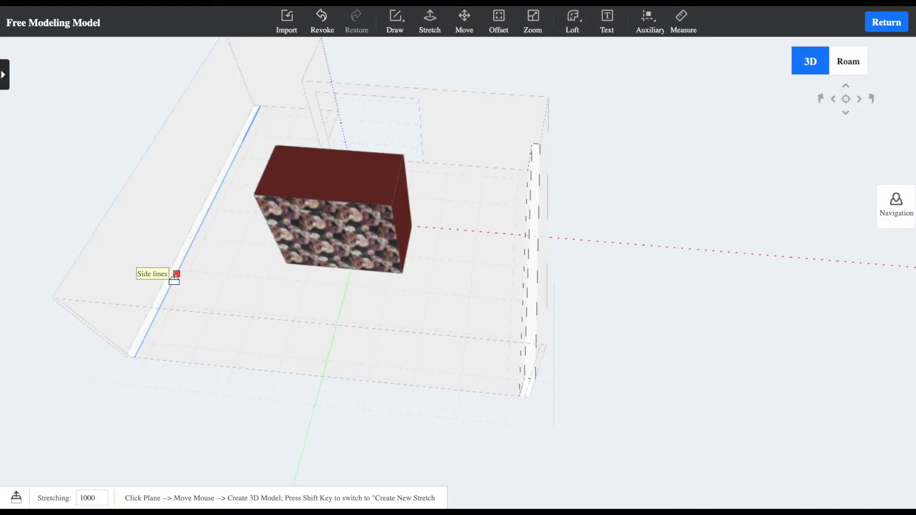
pyautogui.scroll(-3, 174, 276)
pyautogui.scroll(3, 187, 283)
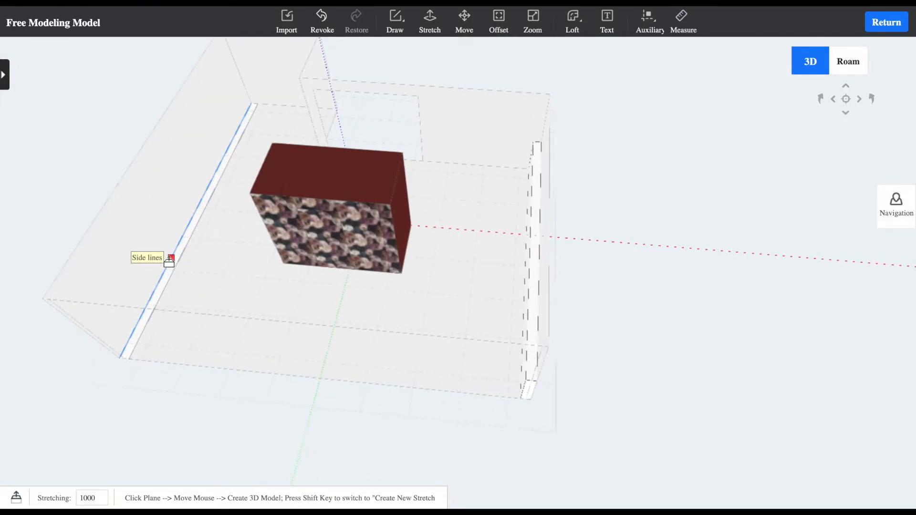
pyautogui.press('Escape')
pyautogui.moveTo(285, 100); pyautogui.dragTo(406, 53, button='middle')
pyautogui.click(425, 30)
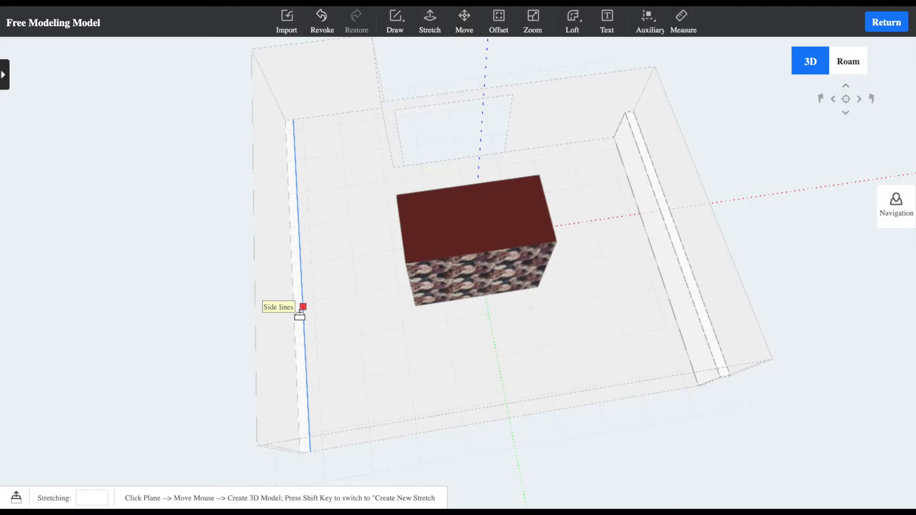
pyautogui.scroll(-1, 295, 317)
pyautogui.scroll(5, 295, 318)
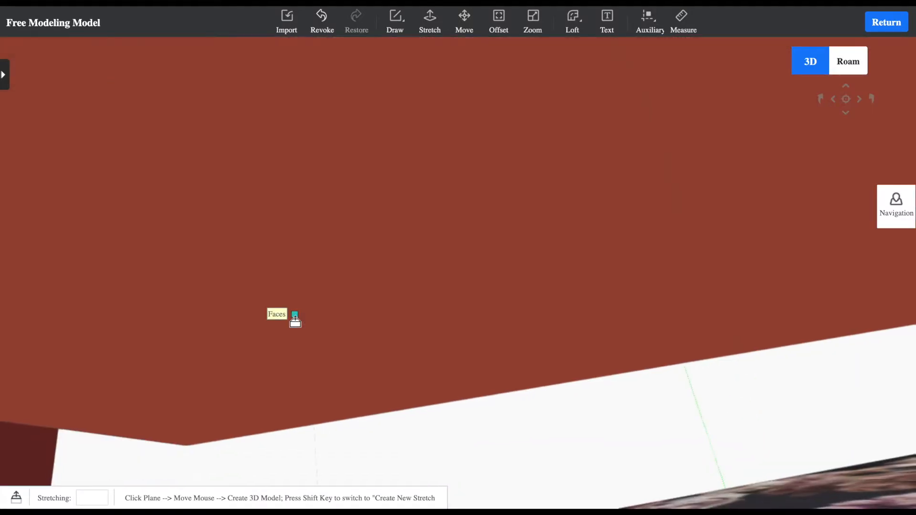
pyautogui.scroll(-5, 295, 318)
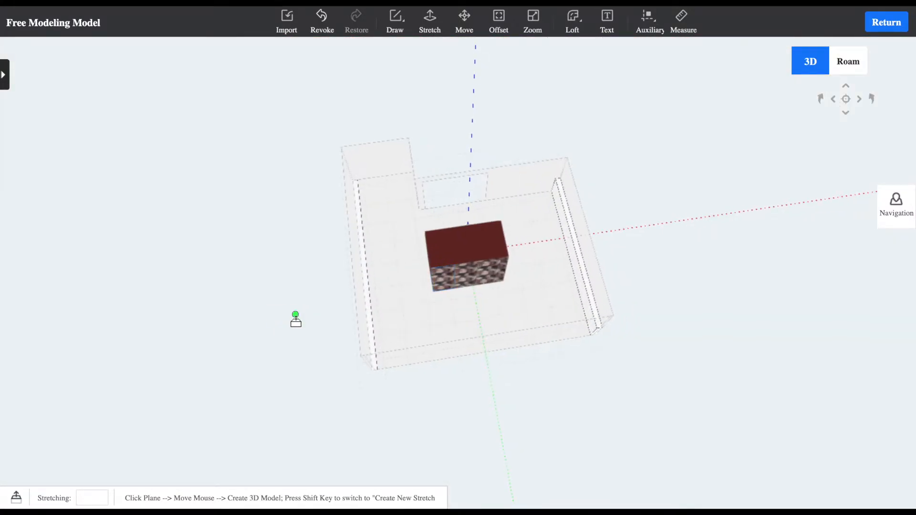
pyautogui.scroll(1, 296, 318)
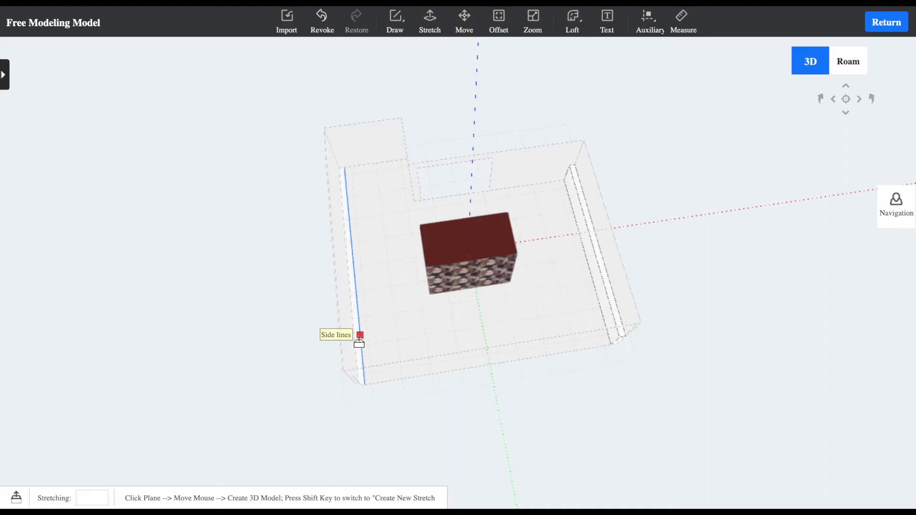
pyautogui.scroll(-2, 357, 347)
pyautogui.scroll(6, 357, 344)
pyautogui.scroll(-4, 357, 343)
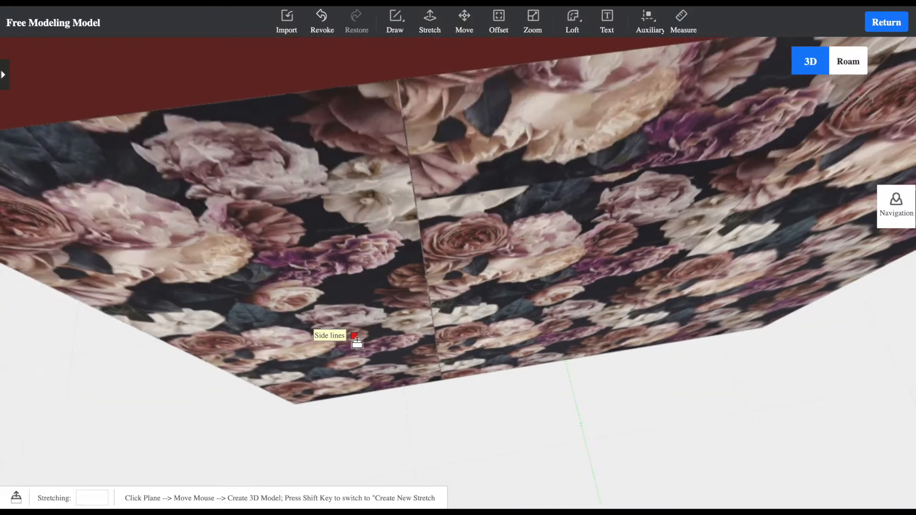
pyautogui.moveTo(357, 342); pyautogui.dragTo(473, 312, button='middle')
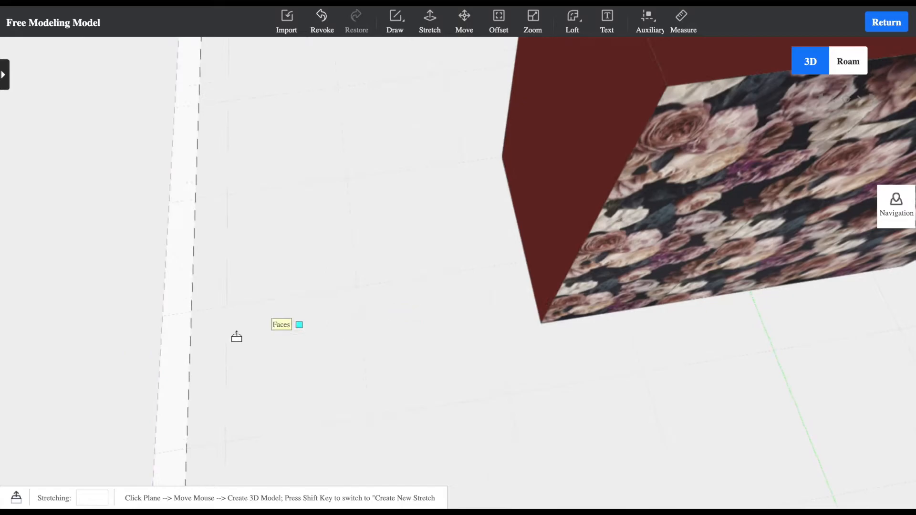
pyautogui.click(178, 342)
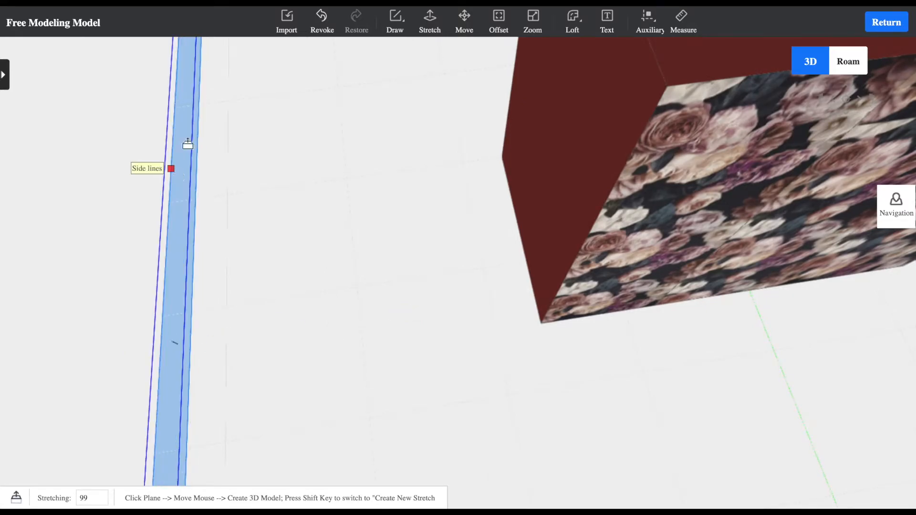
pyautogui.moveTo(297, 102); pyautogui.dragTo(154, 44, button='middle')
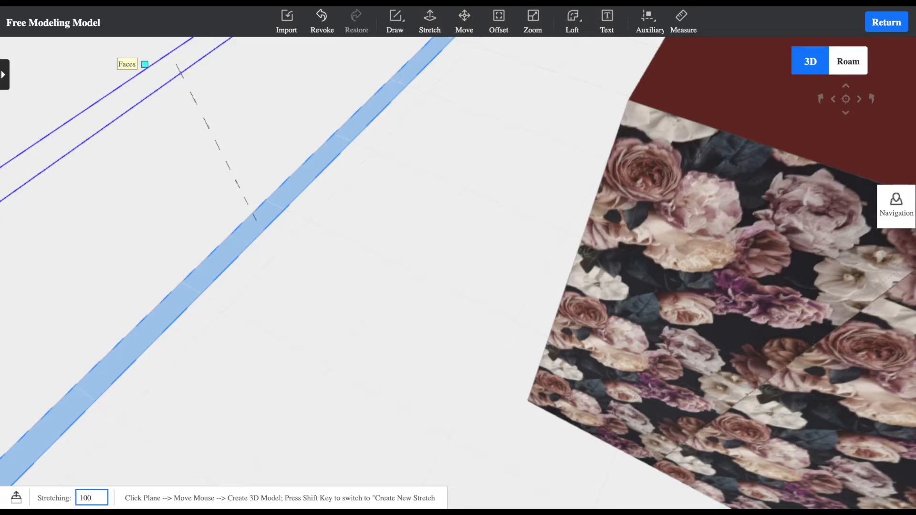
pyautogui.press('Return')
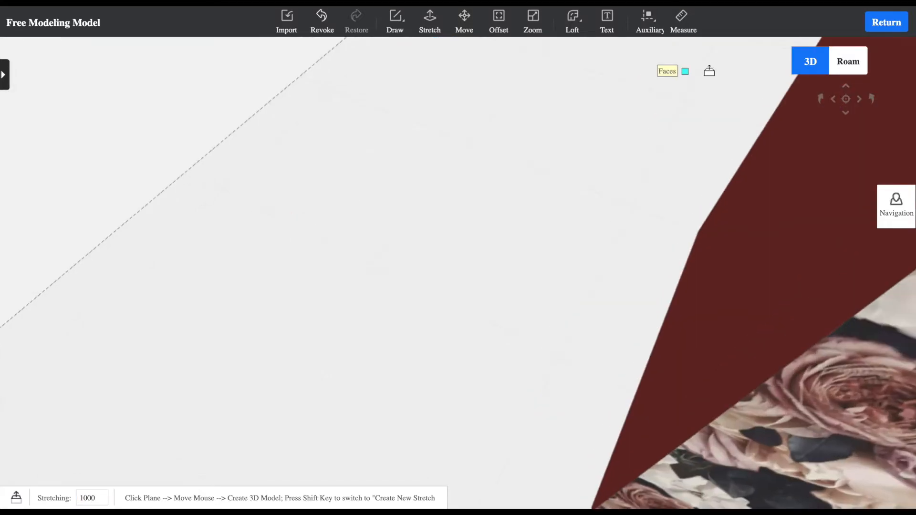
# Return to the room design and apply the floor's marble texture 21765 to the raised strips along both side walls
pyautogui.click(885, 23)
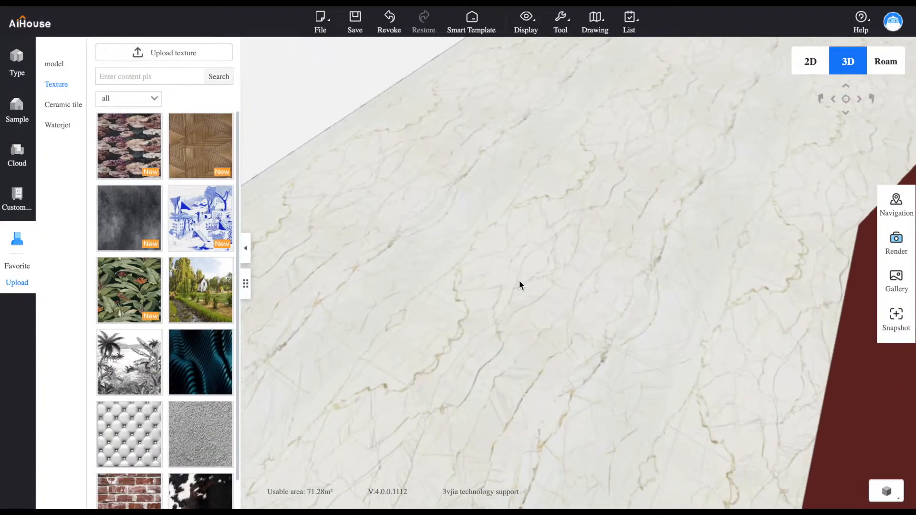
pyautogui.click(553, 51)
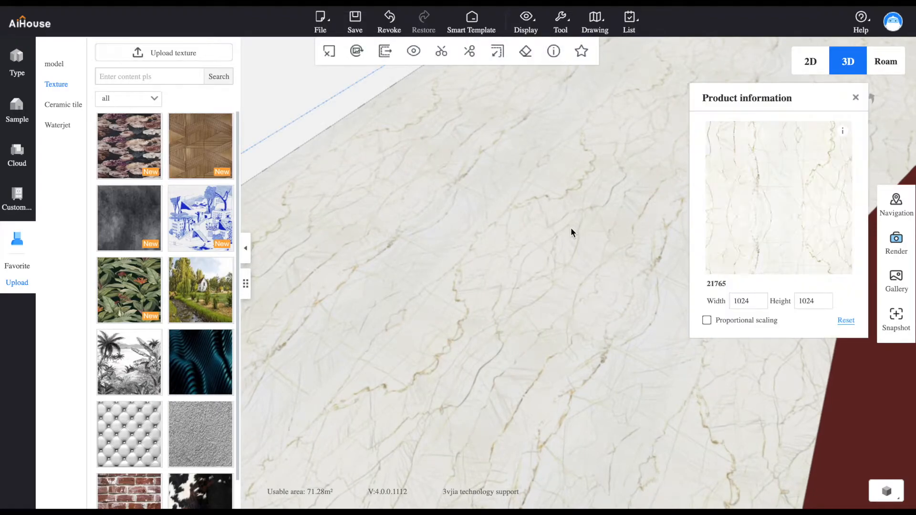
pyautogui.scroll(-5, 579, 229)
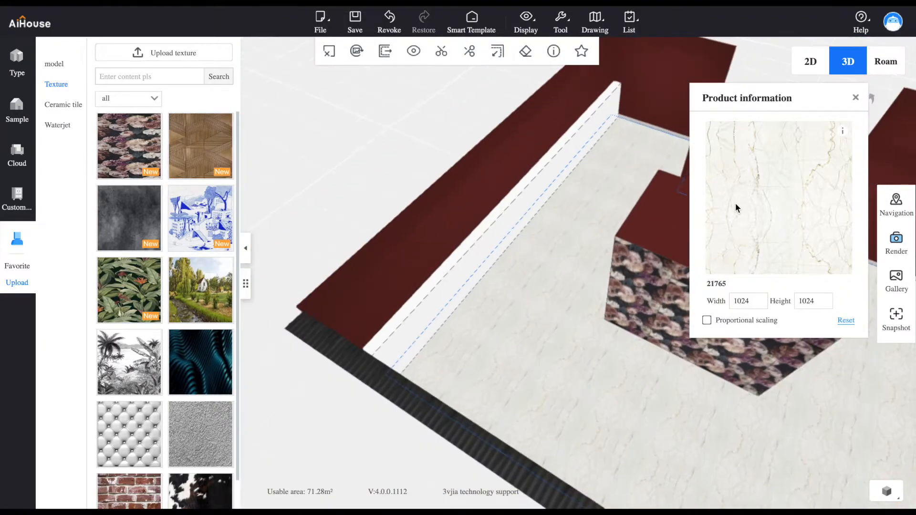
pyautogui.click(752, 208)
pyautogui.click(466, 277)
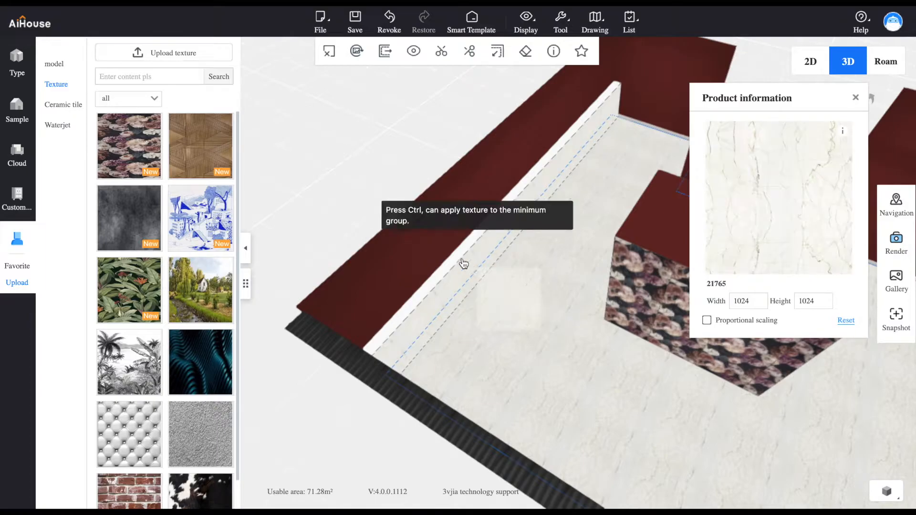
pyautogui.moveTo(503, 359); pyautogui.dragTo(558, 473)
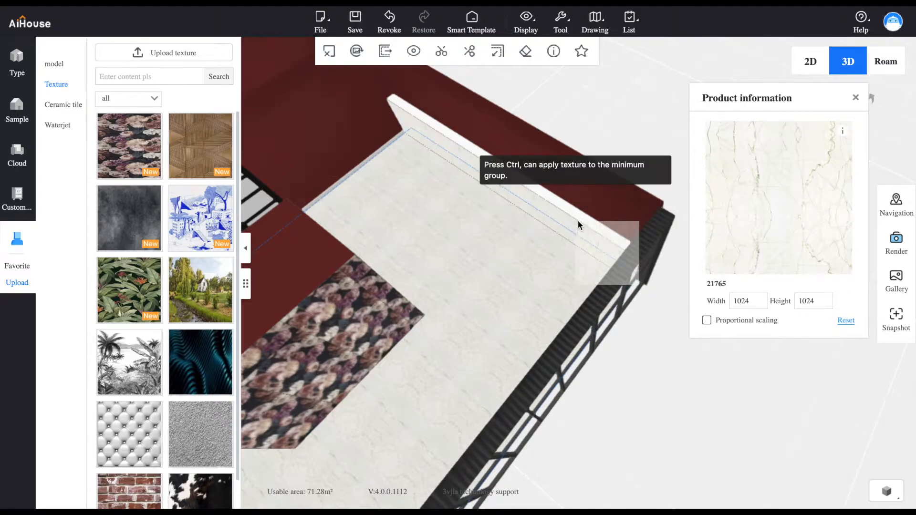
pyautogui.moveTo(517, 313); pyautogui.dragTo(753, 82)
pyautogui.scroll(-6, 660, 193)
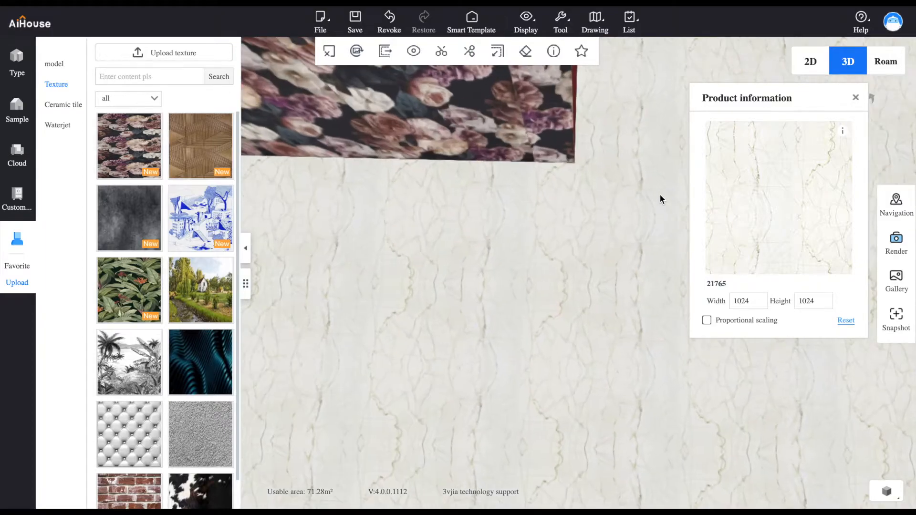
pyautogui.moveTo(590, 233); pyautogui.dragTo(636, 153)
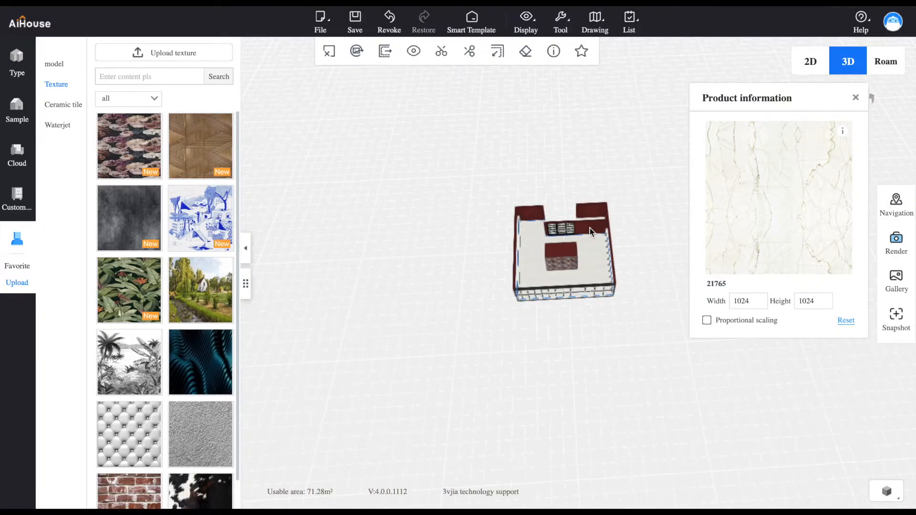
pyautogui.scroll(10, 592, 225)
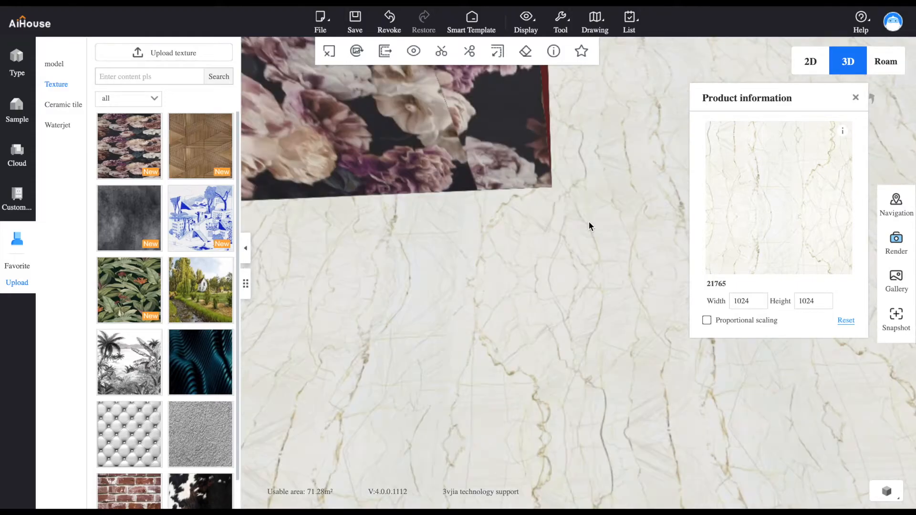
pyautogui.scroll(-10, 589, 222)
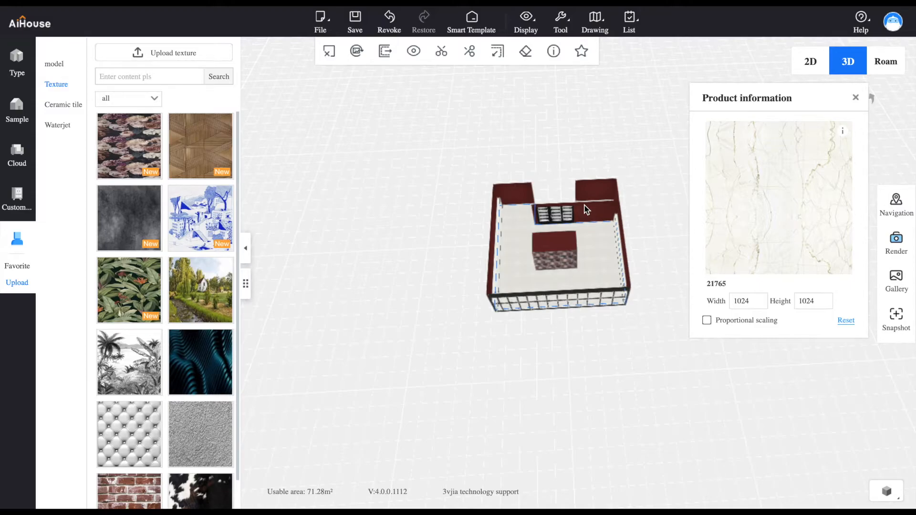
# Open the Sliding doors category among the Doors in the public materials library
pyautogui.moveTo(63, 70)
pyautogui.click(15, 64)
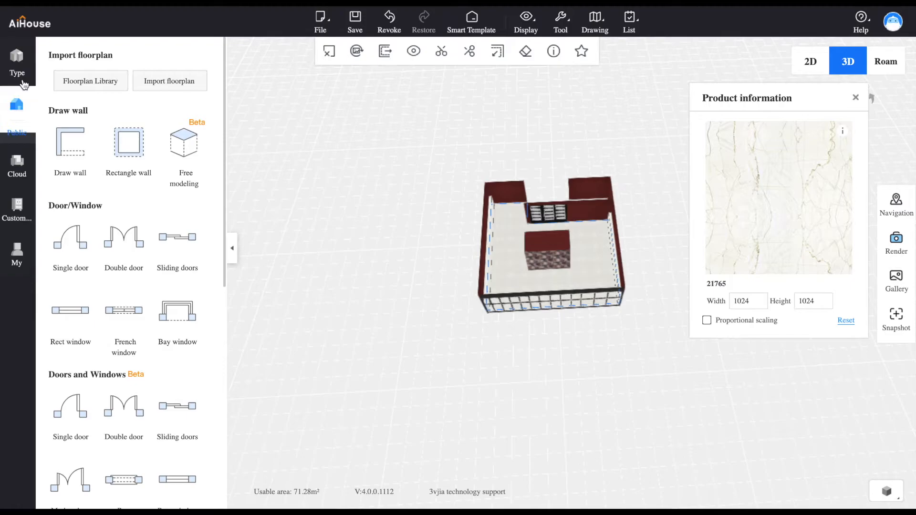
pyautogui.click(17, 157)
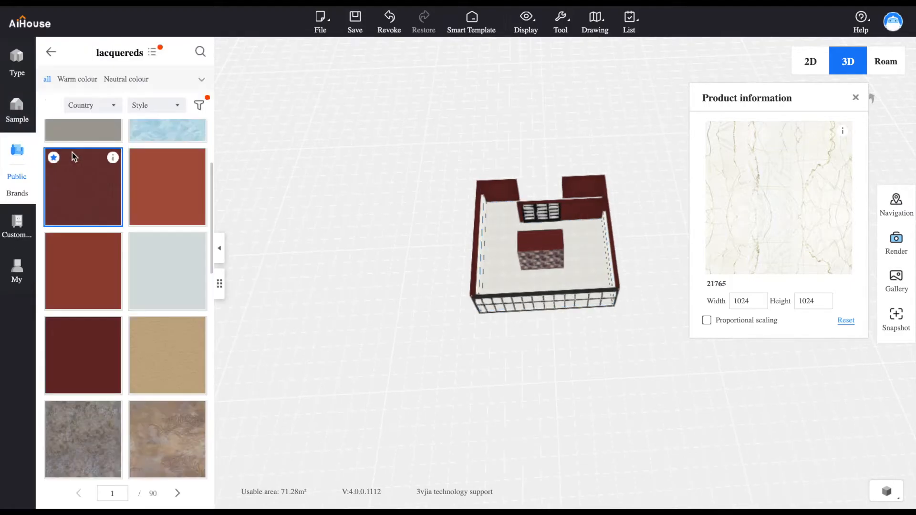
pyautogui.click(55, 56)
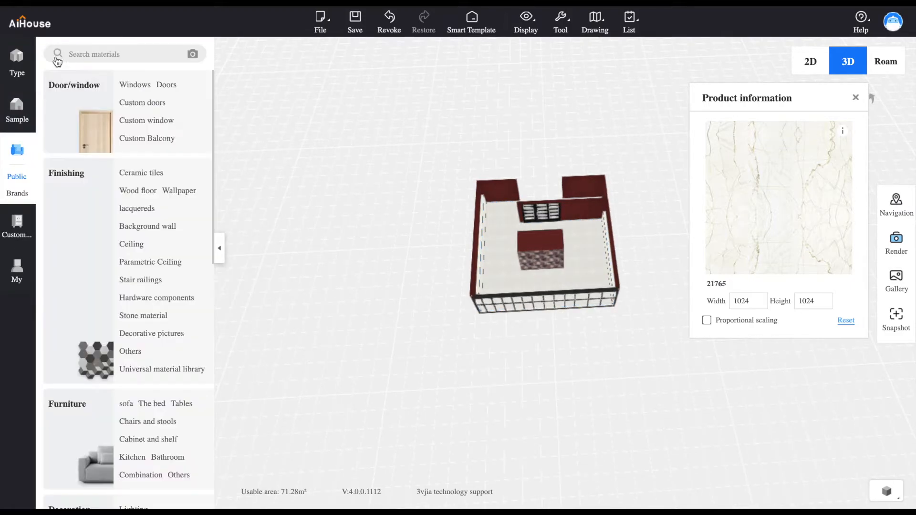
pyautogui.click(166, 85)
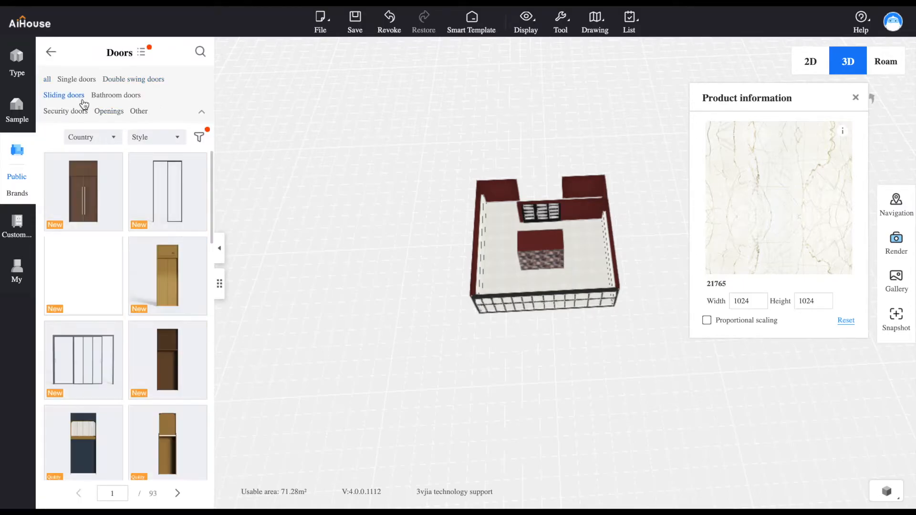
pyautogui.scroll(-3, 599, 197)
pyautogui.scroll(10, 599, 196)
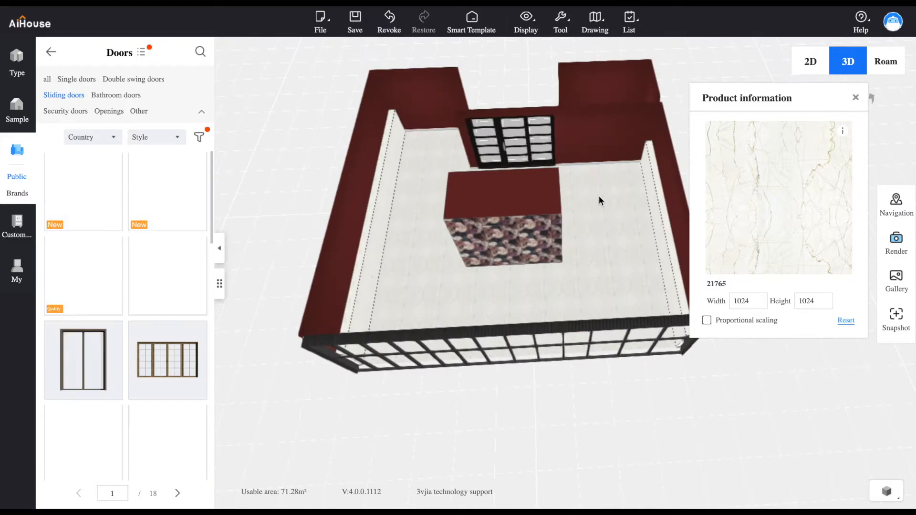
pyautogui.scroll(3, 595, 160)
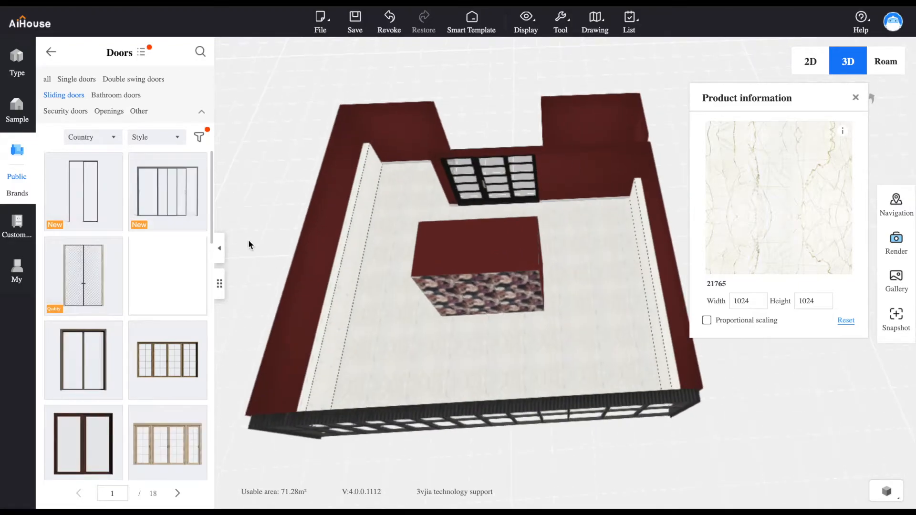
# Look through the first three pages of sliding doors, returning to page 2 for a suitable design
pyautogui.moveTo(213, 211); pyautogui.dragTo(188, 448)
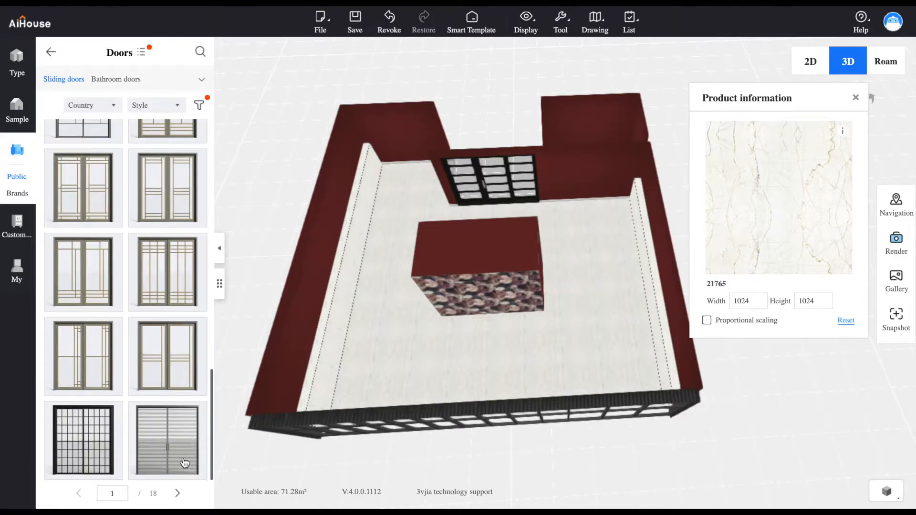
pyautogui.click(178, 494)
pyautogui.moveTo(213, 202); pyautogui.dragTo(190, 466)
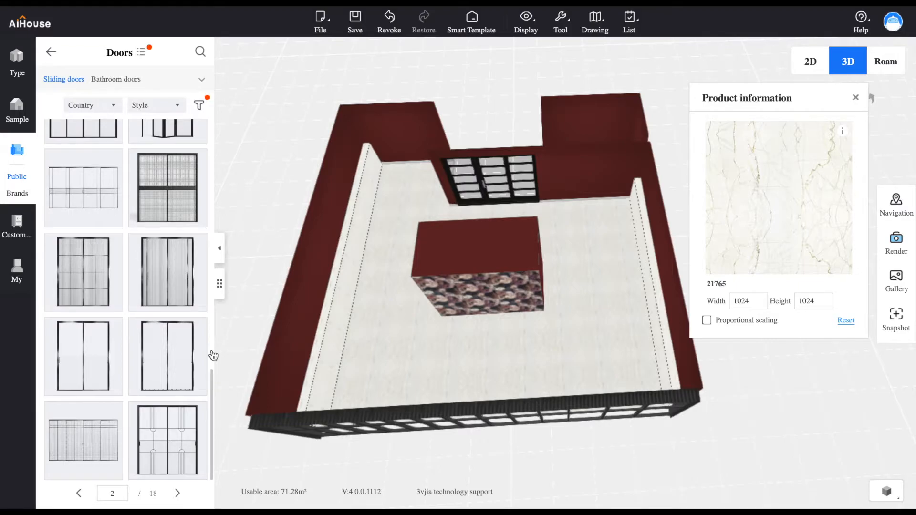
pyautogui.moveTo(213, 405)
pyautogui.mouseDown()
pyautogui.moveTo(205, 133)
pyautogui.moveTo(206, 418)
pyautogui.mouseUp()
pyautogui.click(178, 494)
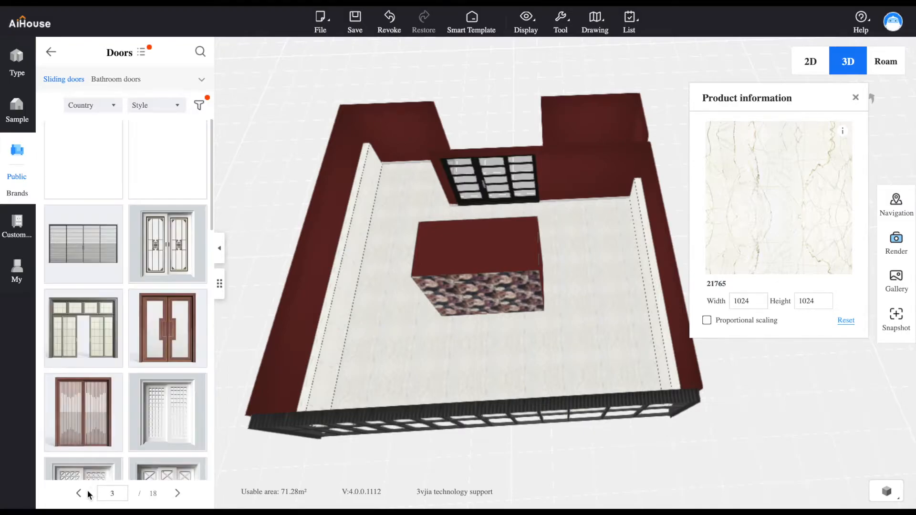
pyautogui.click(80, 493)
pyautogui.moveTo(214, 235); pyautogui.dragTo(224, 497)
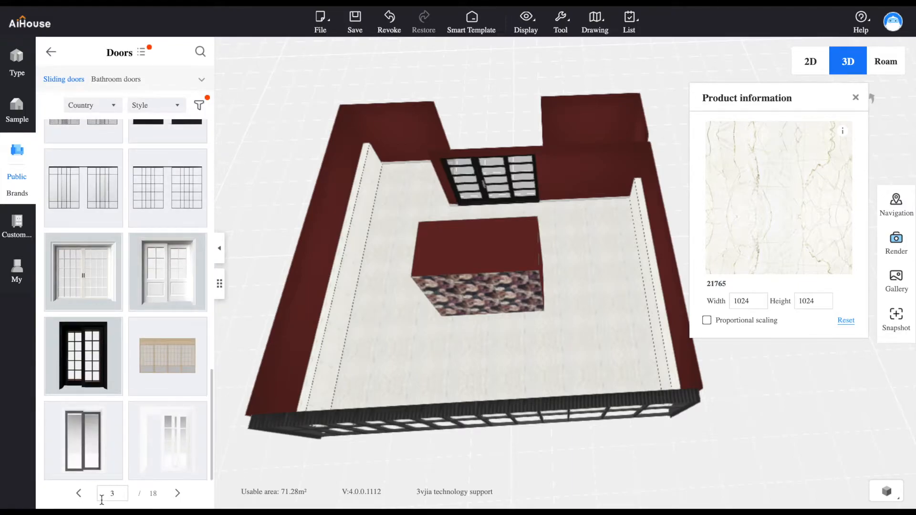
pyautogui.click(78, 494)
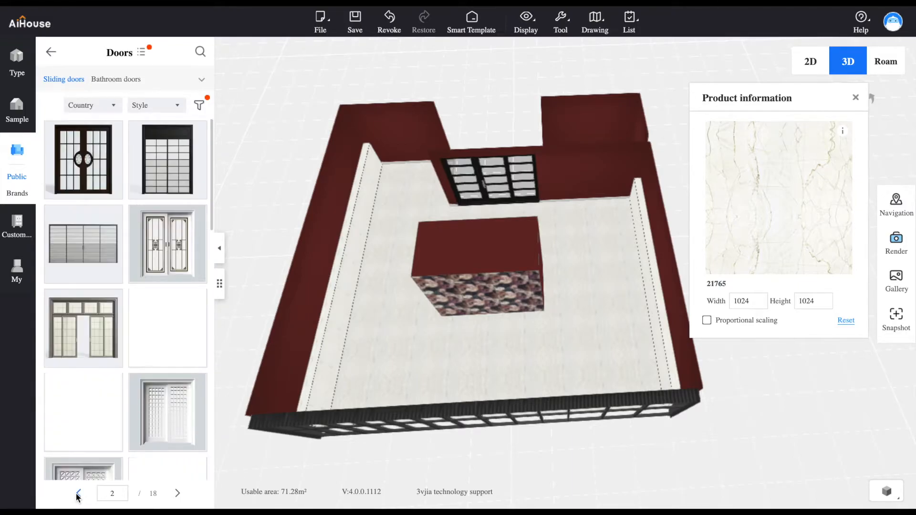
pyautogui.moveTo(213, 233); pyautogui.dragTo(219, 278)
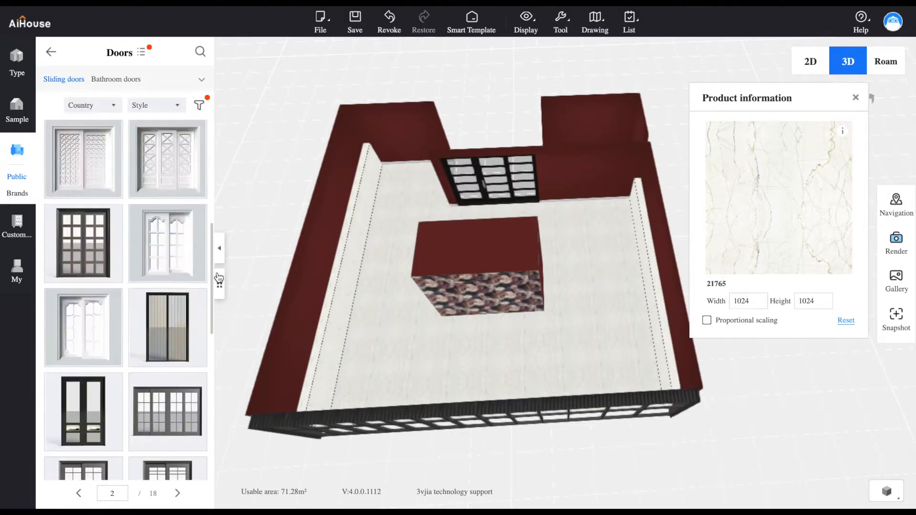
pyautogui.moveTo(213, 292); pyautogui.dragTo(210, 447)
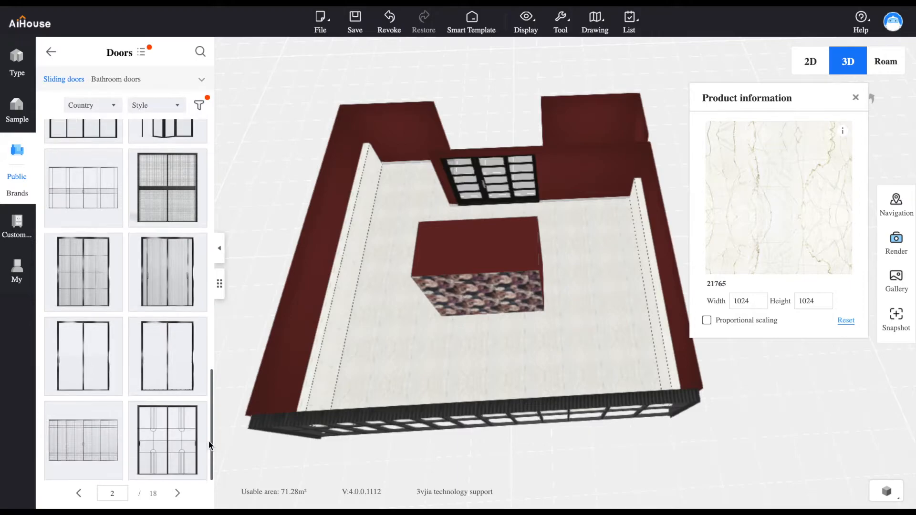
# Place the black-framed two-panel gridded sliding door in the red wall beside the existing multi-pane black door
pyautogui.click(104, 292)
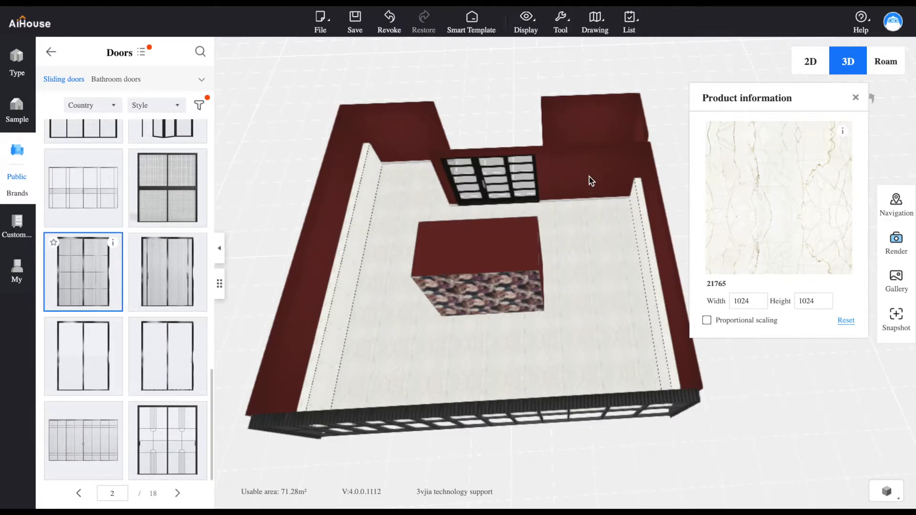
pyautogui.moveTo(143, 248); pyautogui.dragTo(635, 218)
pyautogui.click(625, 219)
pyautogui.moveTo(566, 218); pyautogui.dragTo(555, 218)
pyautogui.click(856, 97)
pyautogui.click(848, 61)
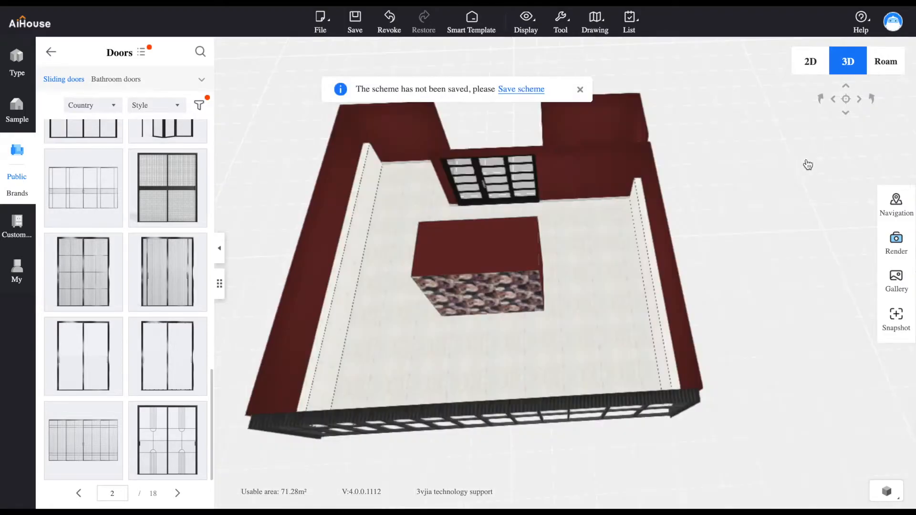
pyautogui.moveTo(580, 247)
pyautogui.mouseDown()
pyautogui.moveTo(606, 127)
pyautogui.moveTo(520, 129)
pyautogui.moveTo(557, 137)
pyautogui.moveTo(452, 320)
pyautogui.moveTo(390, 305)
pyautogui.moveTo(596, 286)
pyautogui.moveTo(340, 180)
pyautogui.moveTo(337, 150)
pyautogui.moveTo(521, 259)
pyautogui.moveTo(601, 287)
pyautogui.moveTo(552, 240)
pyautogui.moveTo(500, 224)
pyautogui.moveTo(578, 256)
pyautogui.mouseUp()
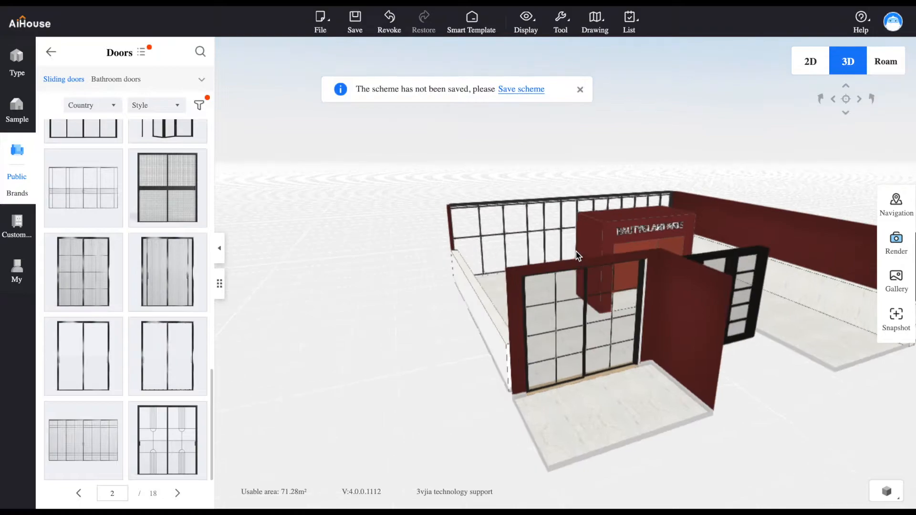
# Pick up the marble texture 21765 from the small room's floor in front of the new sliding door
pyautogui.click(636, 405)
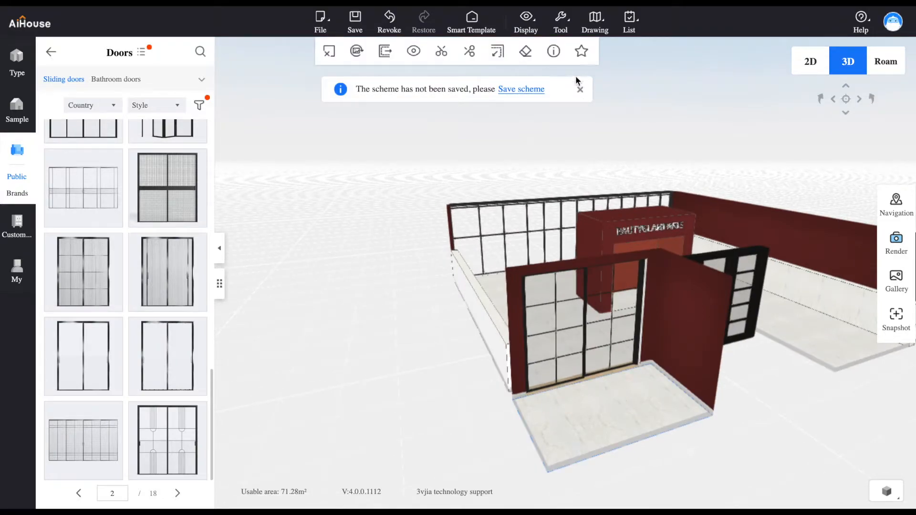
pyautogui.click(554, 52)
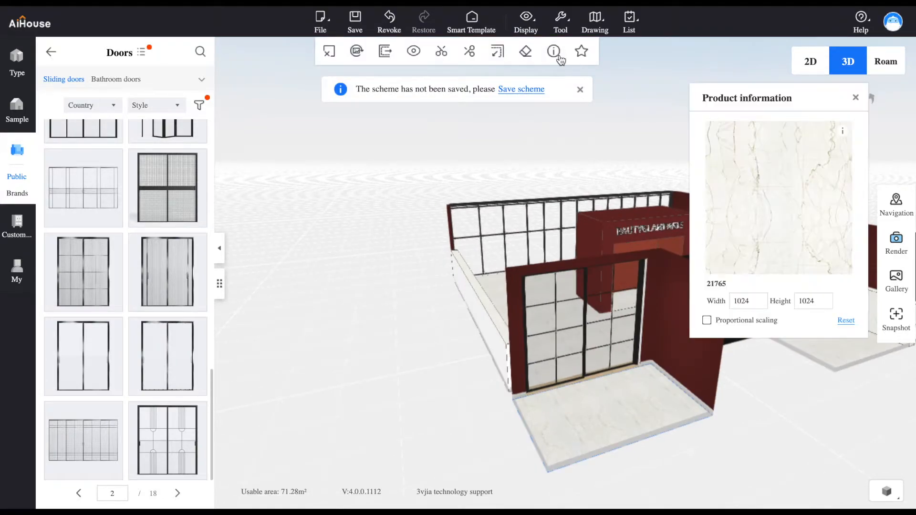
# Try to apply the marble 21765 at the new sliding door's base, and undo that texture change
pyautogui.click(601, 373)
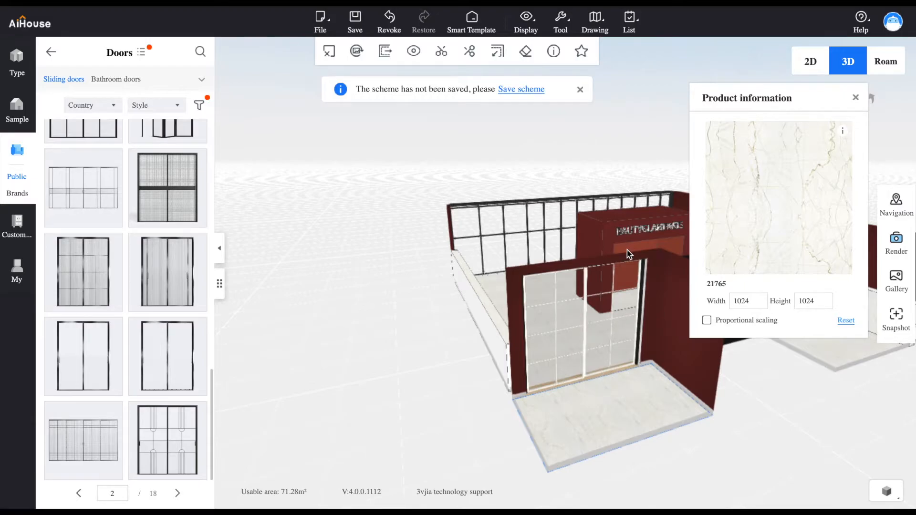
pyautogui.scroll(5, 600, 356)
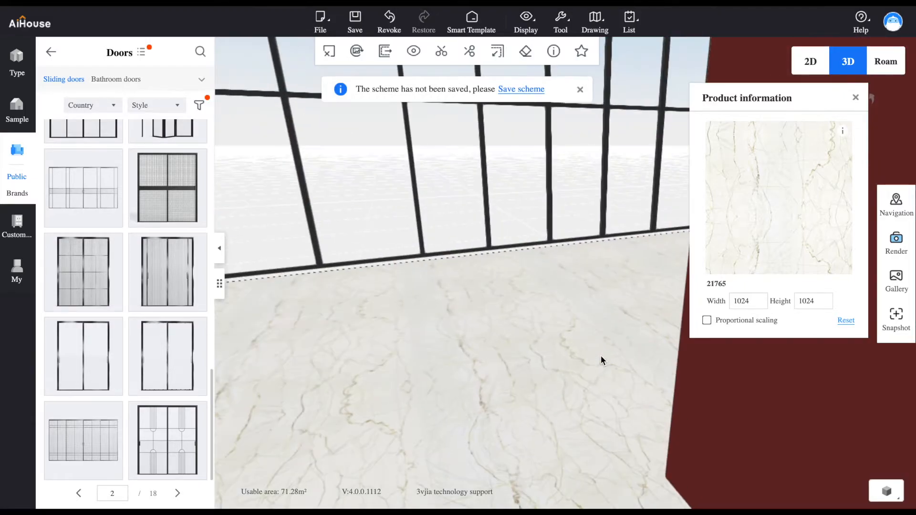
pyautogui.scroll(-10, 600, 356)
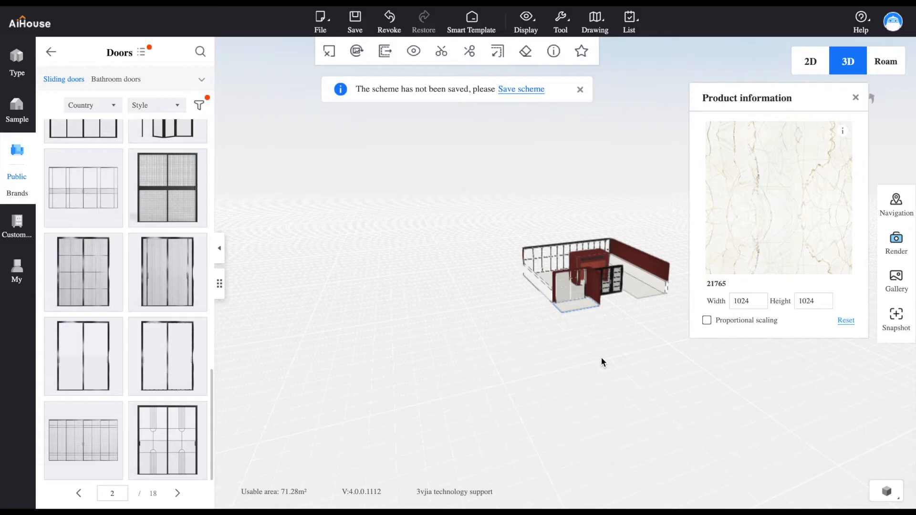
pyautogui.scroll(3, 596, 339)
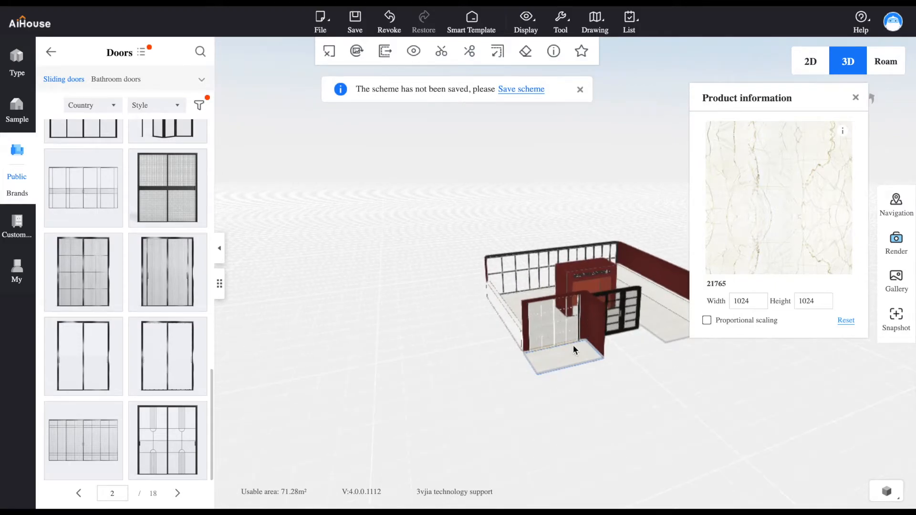
pyautogui.scroll(4, 574, 345)
pyautogui.scroll(-5, 573, 345)
pyautogui.scroll(1, 574, 344)
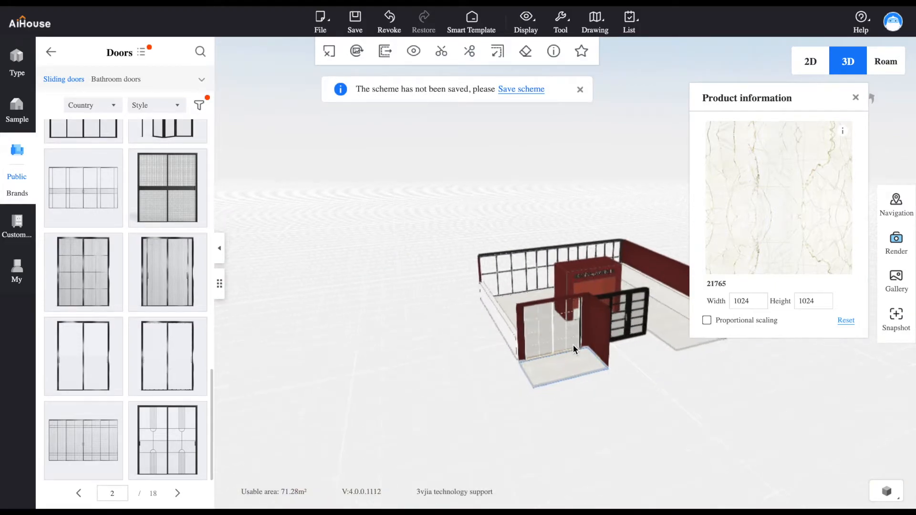
pyautogui.scroll(1, 574, 345)
pyautogui.click(390, 19)
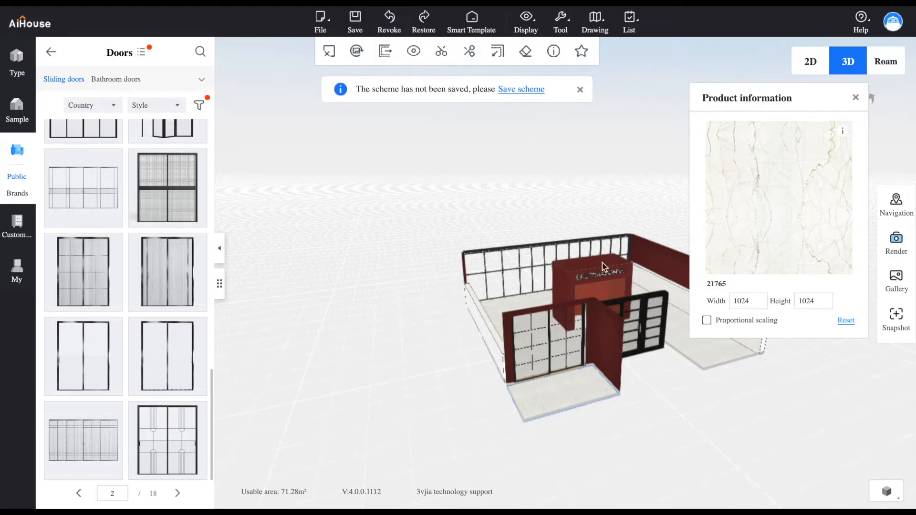
# Apply the marble texture 21765 to the threshold under the new sliding door and close the product information
pyautogui.click(560, 372)
pyautogui.moveTo(519, 277); pyautogui.dragTo(835, 357)
pyautogui.click(856, 97)
pyautogui.moveTo(855, 100); pyautogui.dragTo(686, 404)
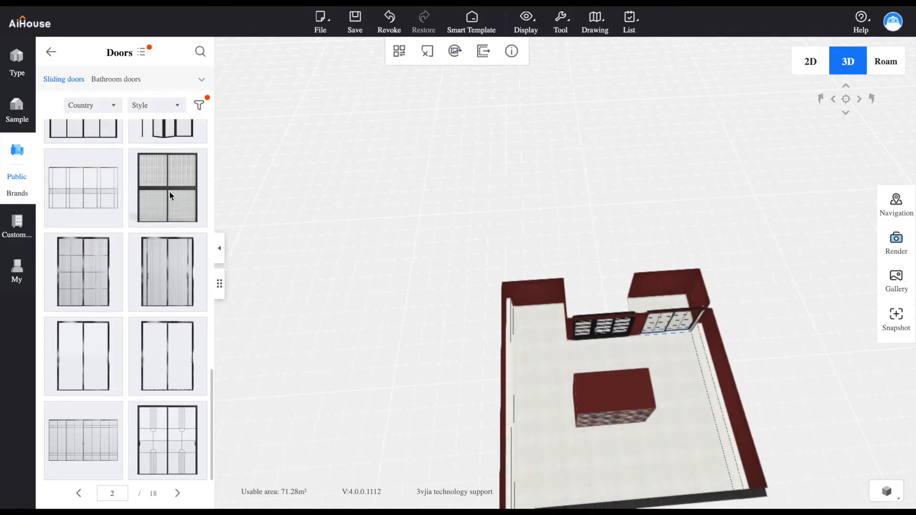
# Open the Hairdressing mirror category under Beauty and hairdressing in the public materials library
pyautogui.click(52, 53)
pyautogui.moveTo(211, 178); pyautogui.dragTo(211, 426)
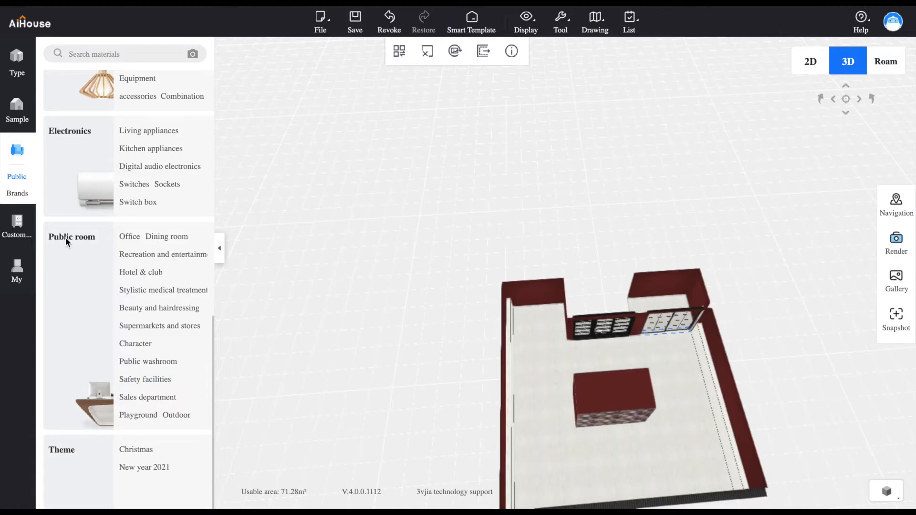
pyautogui.moveTo(552, 432); pyautogui.dragTo(539, 413, button='right')
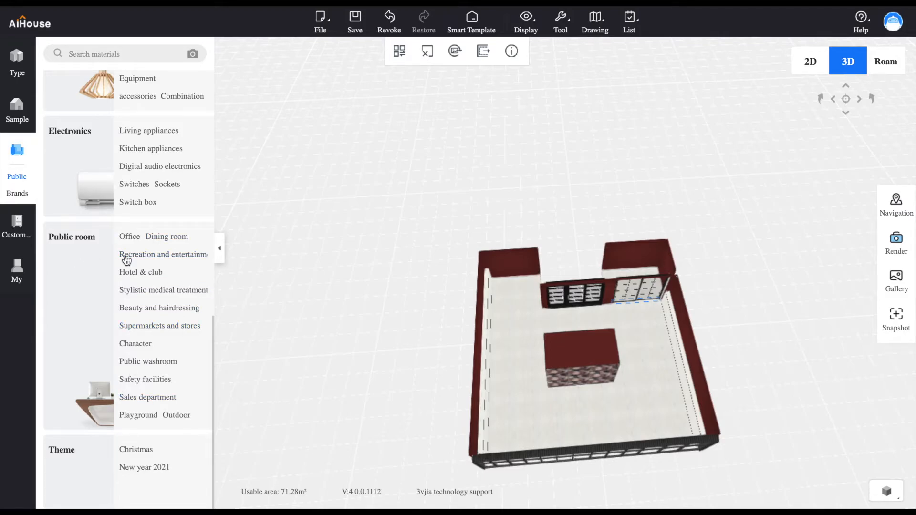
pyautogui.click(144, 307)
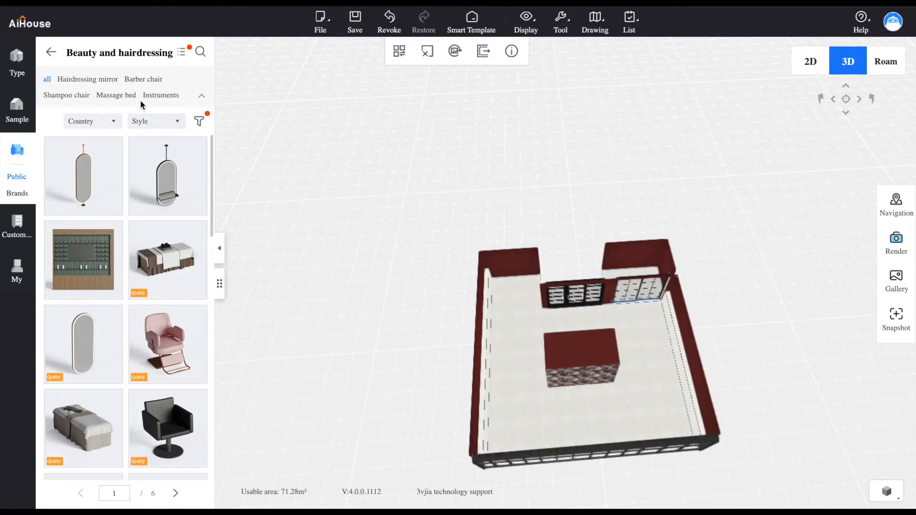
pyautogui.click(94, 80)
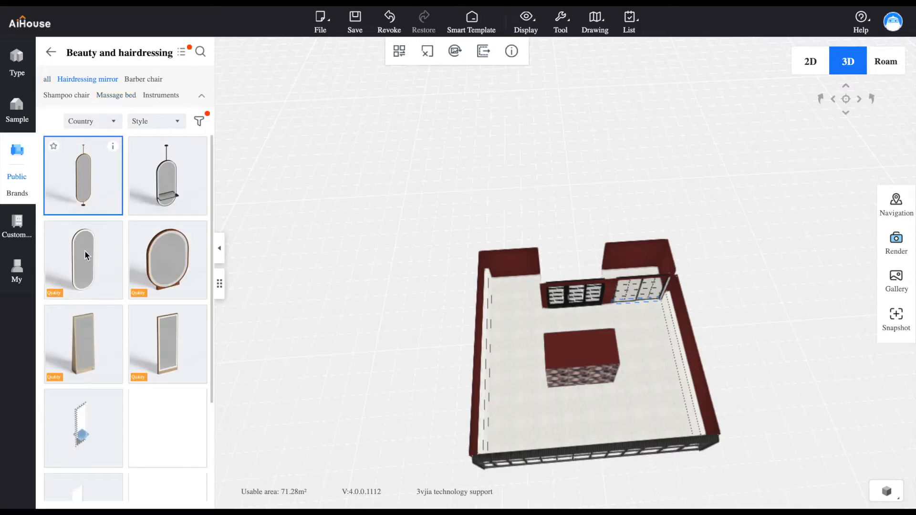
# Place the tall rounded hairdressing mirror on the Salon's rear wall section near the longest side wall
pyautogui.click(85, 250)
pyautogui.click(507, 271)
pyautogui.scroll(-3, 507, 265)
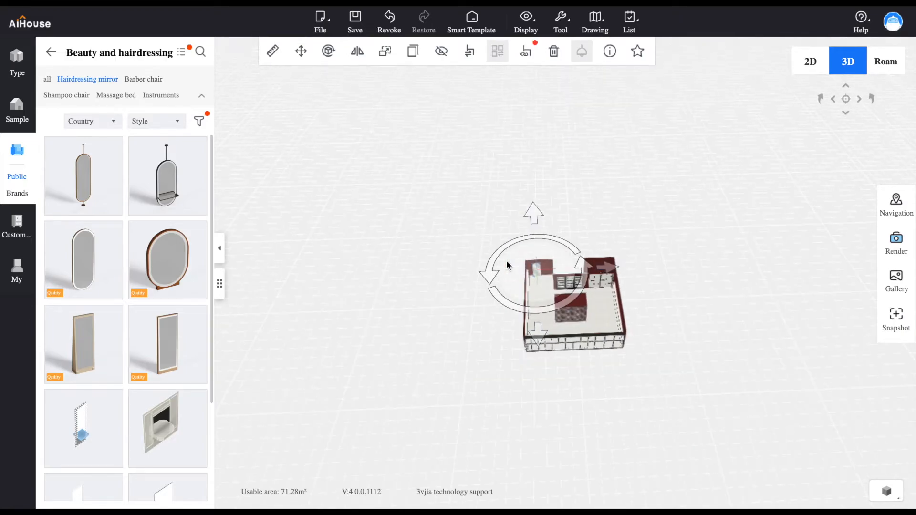
pyautogui.scroll(5, 508, 266)
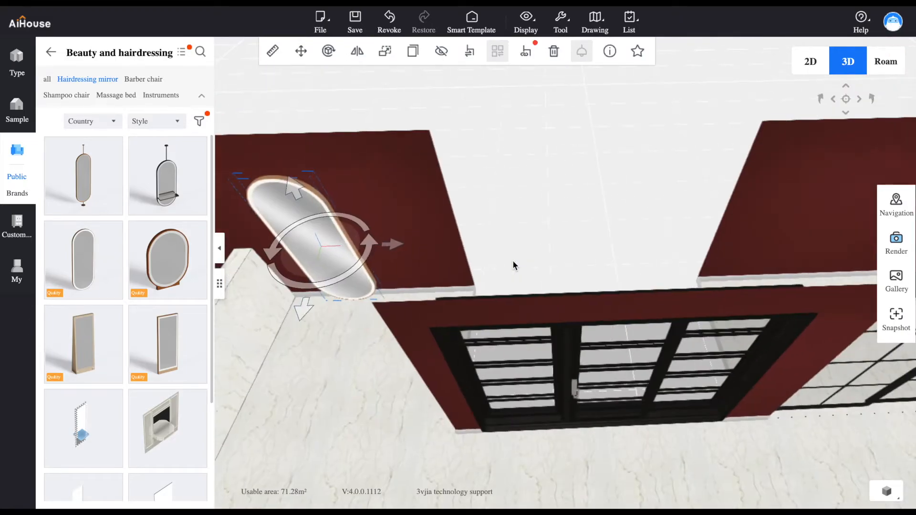
# Raise the hairdressing mirror off the floor and shift it along the rear wall section towards the side-wall strip
pyautogui.moveTo(363, 322); pyautogui.dragTo(366, 277)
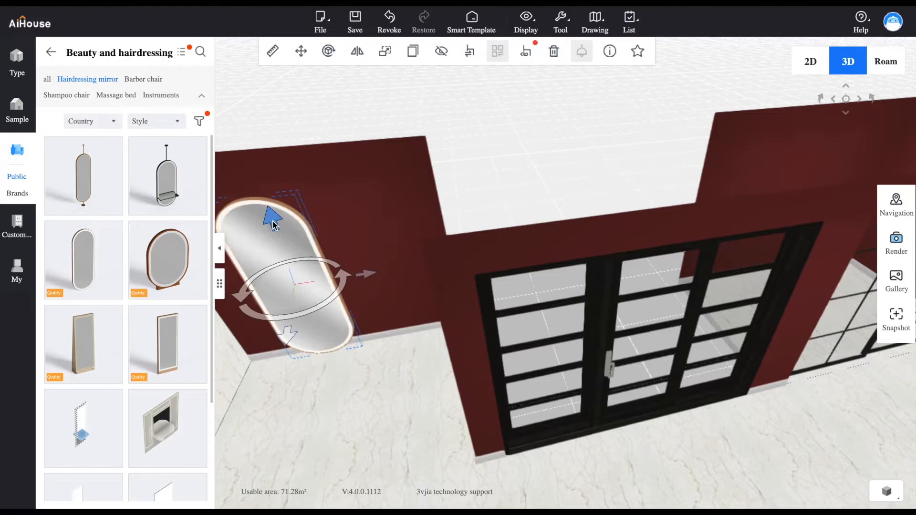
pyautogui.moveTo(279, 235); pyautogui.dragTo(266, 180)
pyautogui.moveTo(353, 250); pyautogui.dragTo(338, 245)
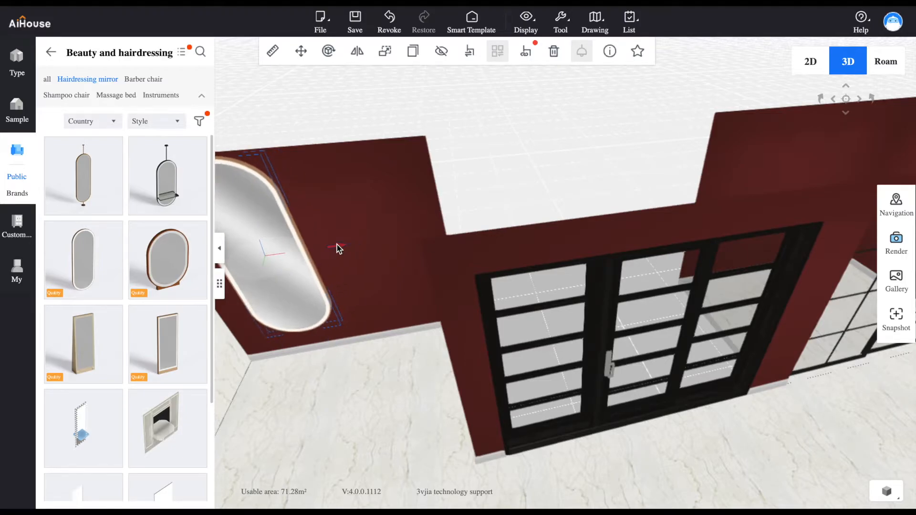
pyautogui.moveTo(345, 346); pyautogui.dragTo(407, 344)
pyautogui.moveTo(435, 245); pyautogui.dragTo(422, 246)
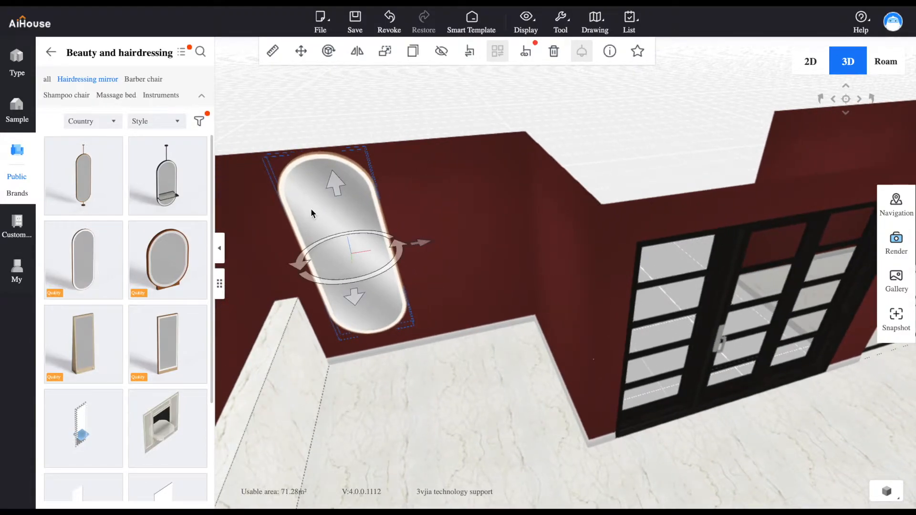
# Duplicate the rounded mirror and place the copy beside the first on the same rear wall section
pyautogui.click(413, 51)
pyautogui.moveTo(504, 233); pyautogui.dragTo(541, 225)
pyautogui.moveTo(500, 345); pyautogui.dragTo(498, 239)
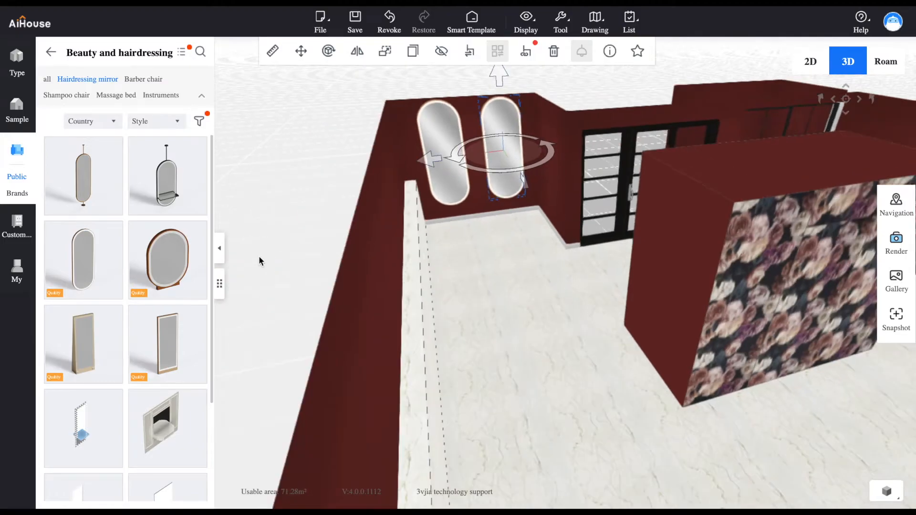
# Place the gold-framed pole-mounted oval hairdressing mirror on the open Salon floor and rotate it to face the nearest long side wall
pyautogui.click(91, 179)
pyautogui.click(531, 311)
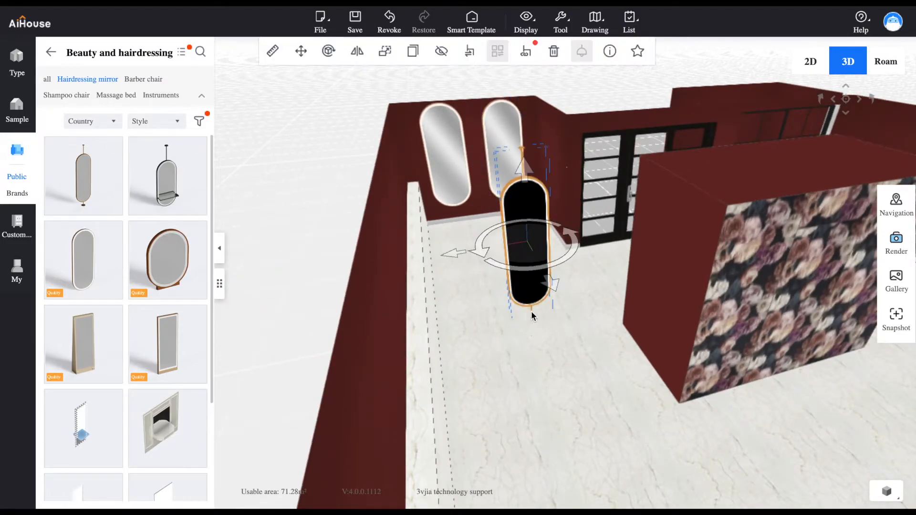
pyautogui.moveTo(578, 256); pyautogui.dragTo(463, 302)
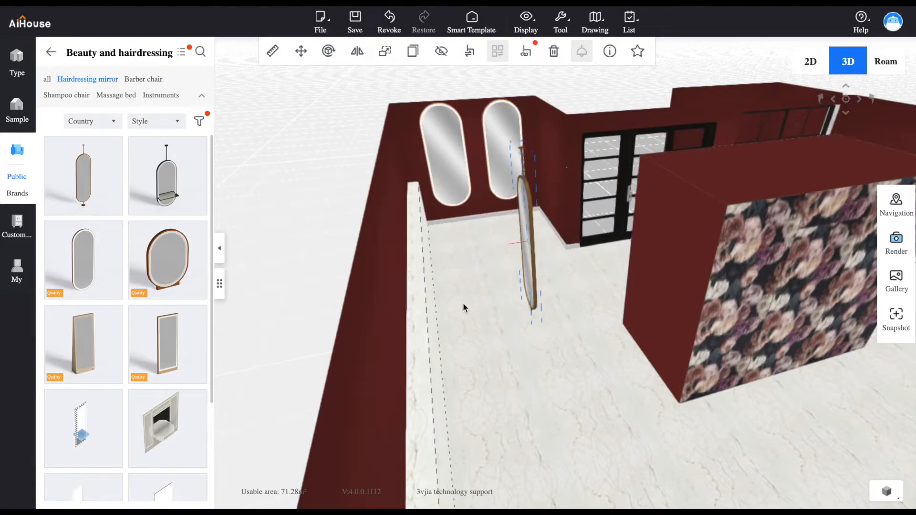
# Shift the pole-mounted mirror parallel to the side wall, a little closer to the Salon's rear mirrors
pyautogui.moveTo(594, 328); pyautogui.dragTo(547, 497)
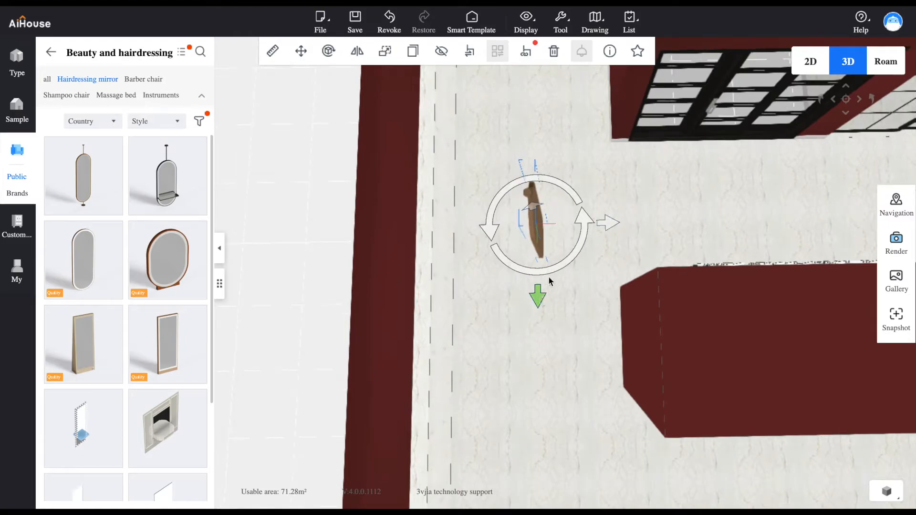
pyautogui.moveTo(550, 273)
pyautogui.mouseDown()
pyautogui.moveTo(528, 276)
pyautogui.moveTo(547, 274)
pyautogui.mouseUp()
pyautogui.click(815, 70)
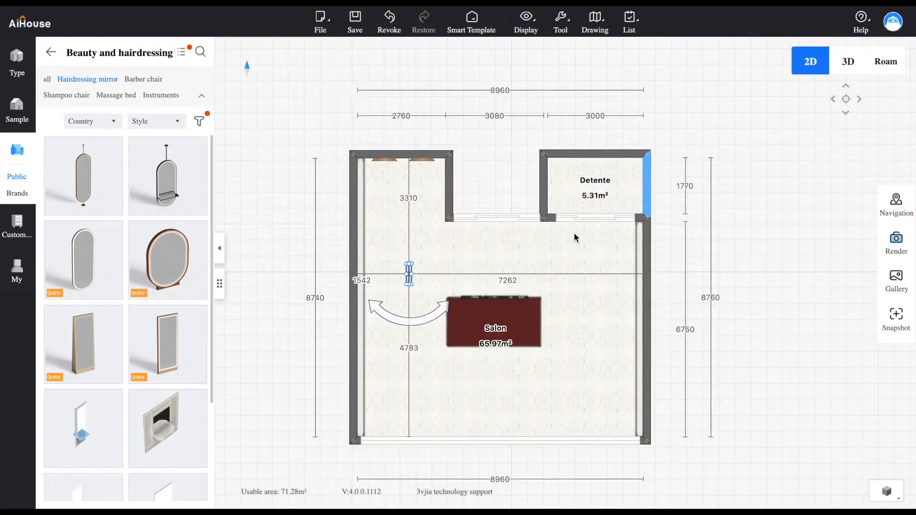
pyautogui.click(854, 70)
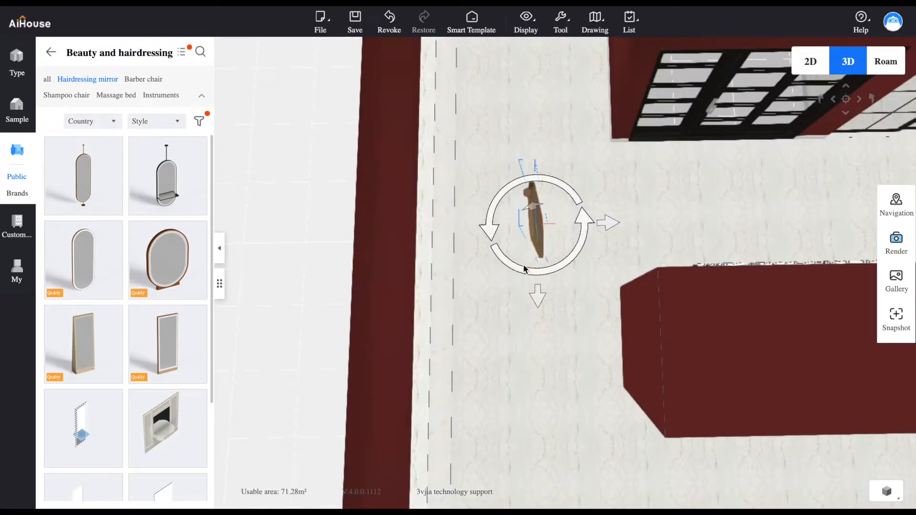
pyautogui.moveTo(540, 306); pyautogui.dragTo(538, 262)
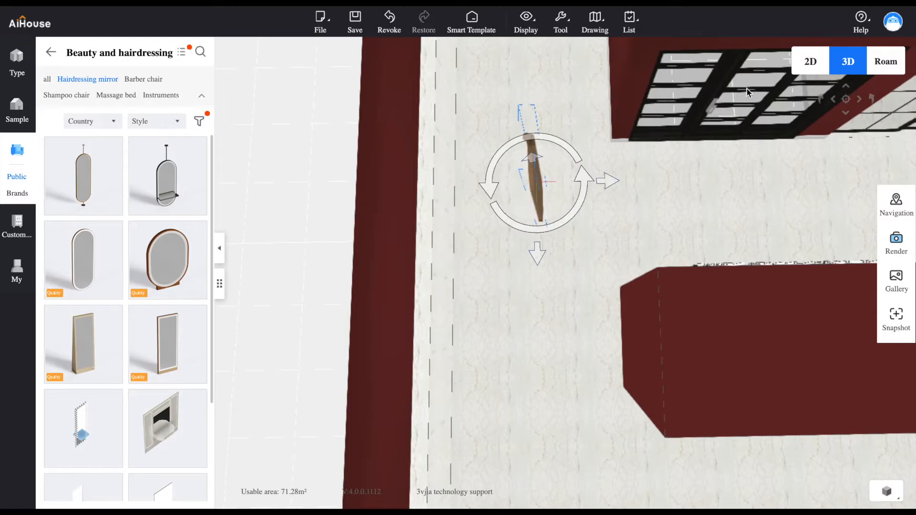
# Duplicate the pole-mounted mirror five times in the 2D plan, forming a row of six parallel to the side wall
pyautogui.click(803, 66)
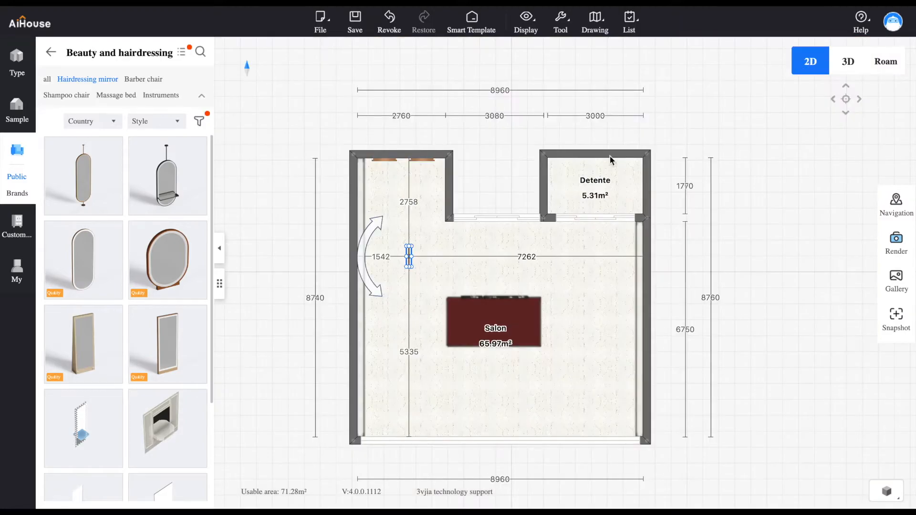
pyautogui.click(409, 256)
pyautogui.click(445, 283)
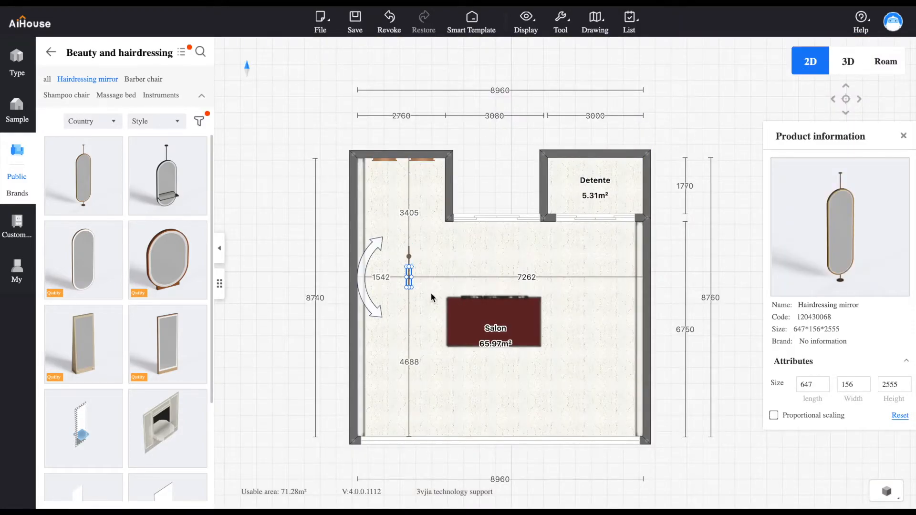
pyautogui.click(410, 278)
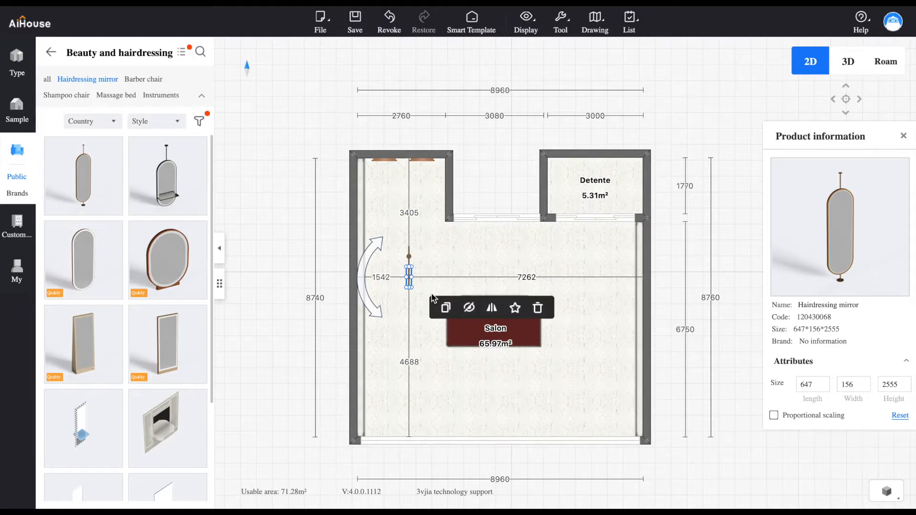
pyautogui.click(444, 308)
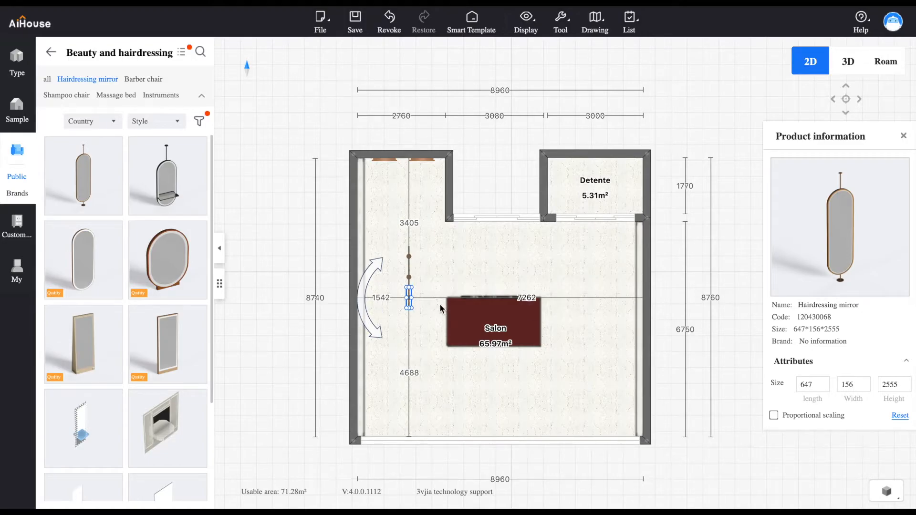
pyautogui.click(409, 300)
pyautogui.click(445, 329)
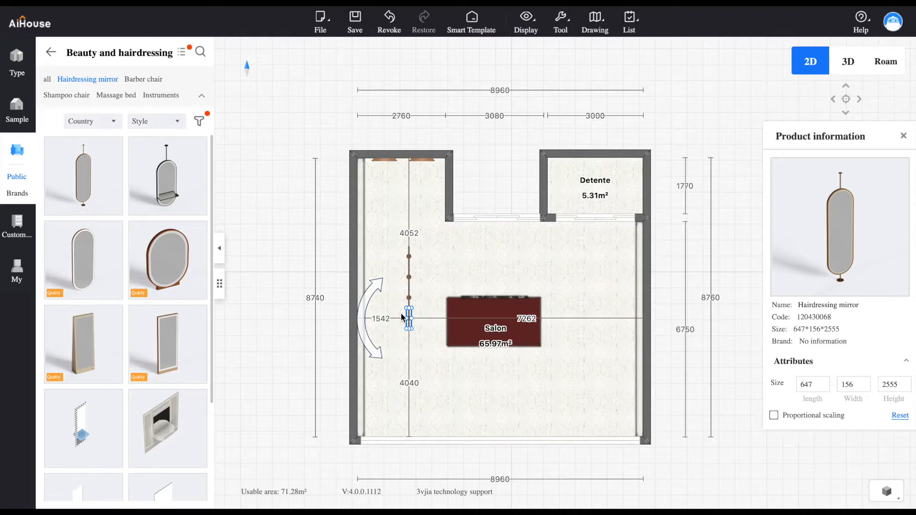
pyautogui.click(410, 321)
pyautogui.click(444, 349)
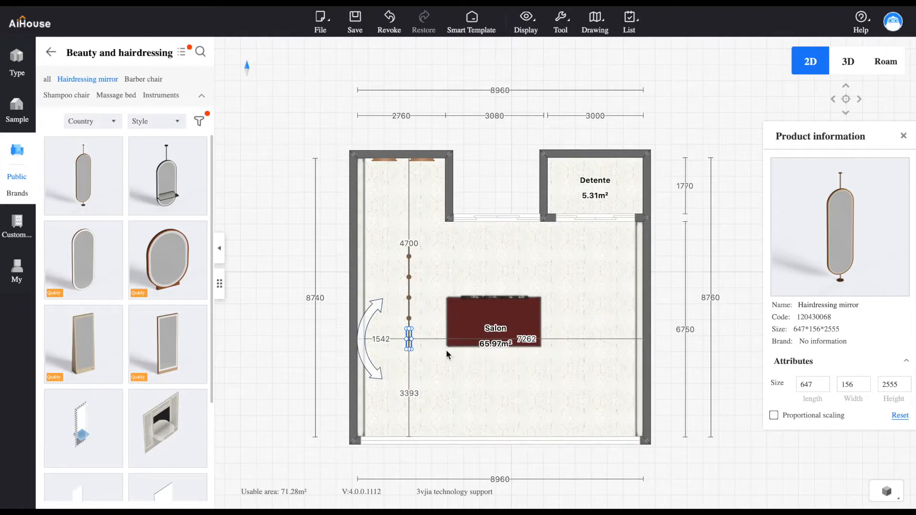
pyautogui.click(409, 344)
pyautogui.click(445, 375)
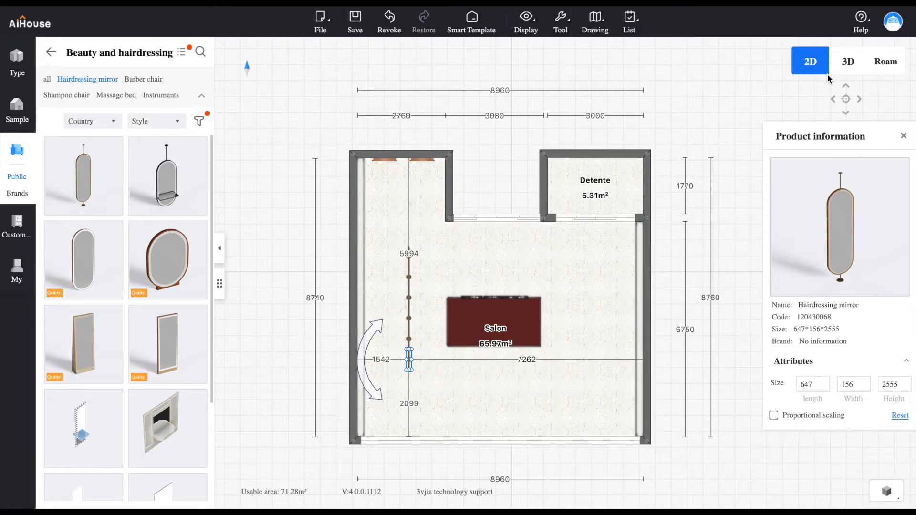
# In 3D, move the two mirrors nearest the glazed front wall towards it, leaving gaps between them and the rest of the row
pyautogui.click(848, 62)
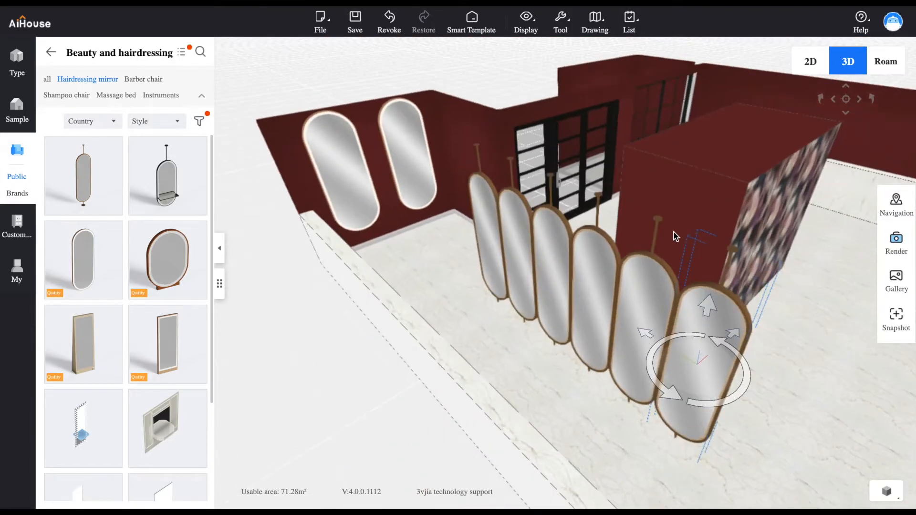
pyautogui.moveTo(770, 411); pyautogui.dragTo(889, 466)
pyautogui.moveTo(645, 390); pyautogui.dragTo(679, 377, button='right')
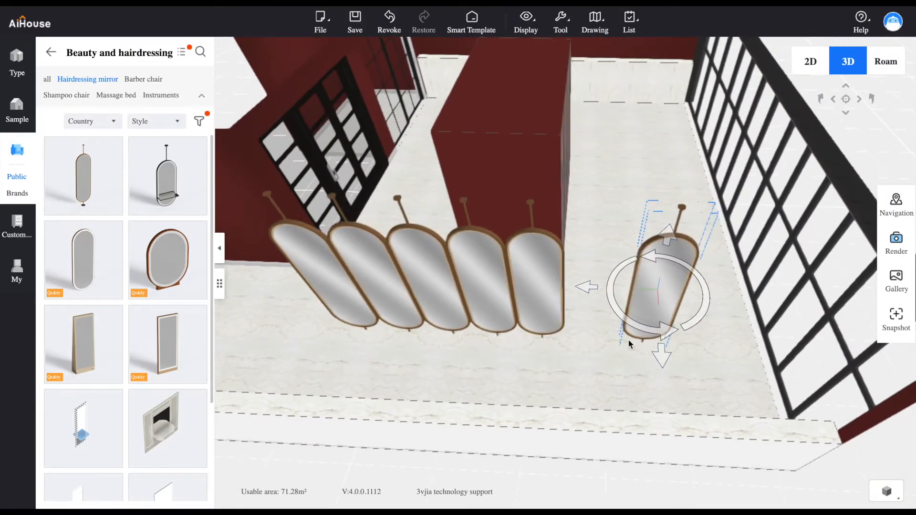
pyautogui.scroll(-1, 625, 340)
pyautogui.moveTo(576, 288); pyautogui.dragTo(653, 292)
pyautogui.click(541, 298)
pyautogui.moveTo(506, 331); pyautogui.dragTo(584, 342, button='right')
# Move the rearmost pole-mounted mirror slightly towards the rear wall, away from its neighbour
pyautogui.click(469, 316)
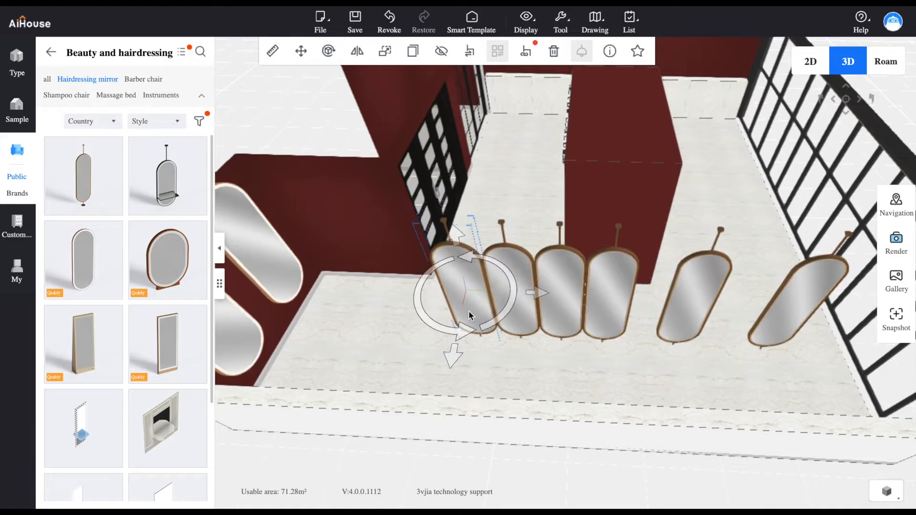
pyautogui.moveTo(536, 295); pyautogui.dragTo(529, 297)
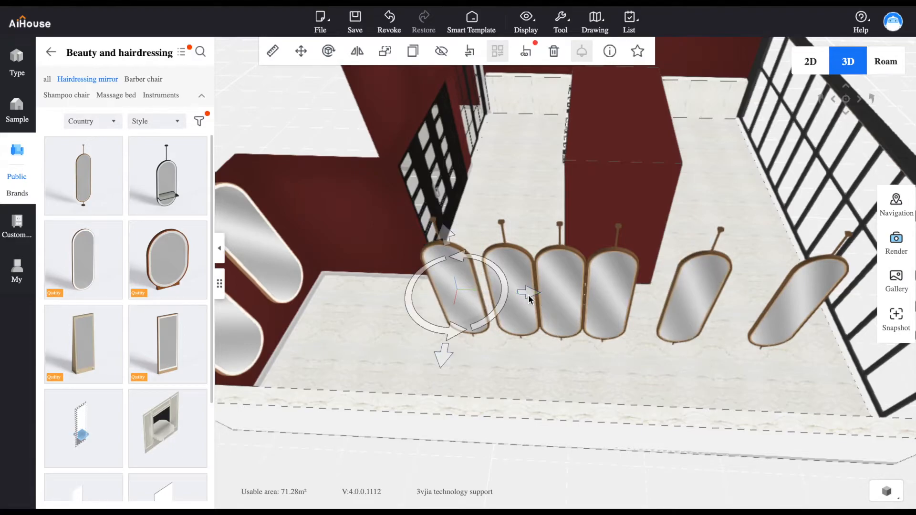
pyautogui.moveTo(589, 354); pyautogui.dragTo(551, 361)
# Delete two of the closely packed middle mirrors, leaving four pole-mounted mirrors in the row
pyautogui.click(520, 308)
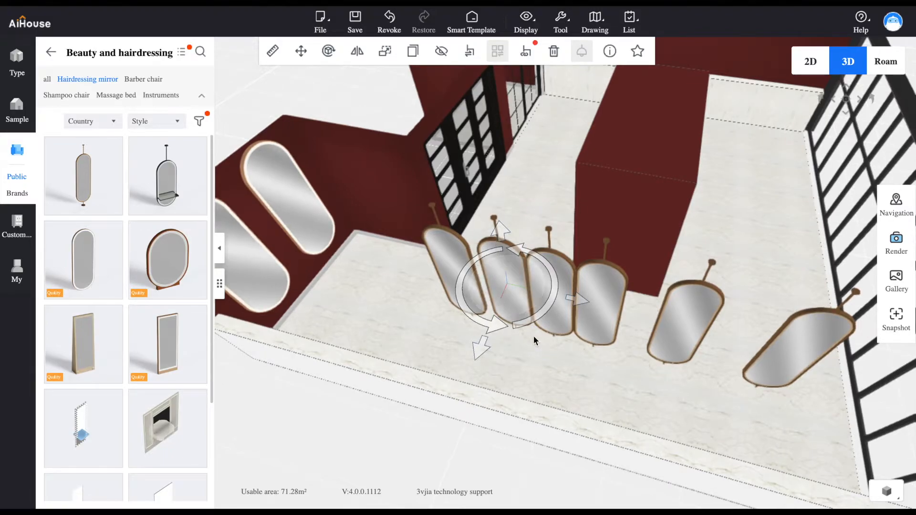
pyautogui.click(552, 58)
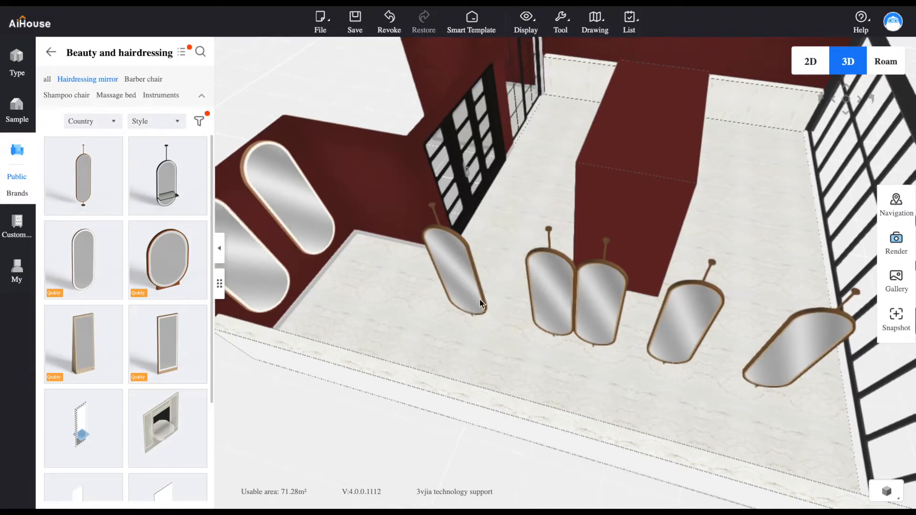
pyautogui.moveTo(501, 369); pyautogui.dragTo(604, 313)
pyautogui.click(622, 304)
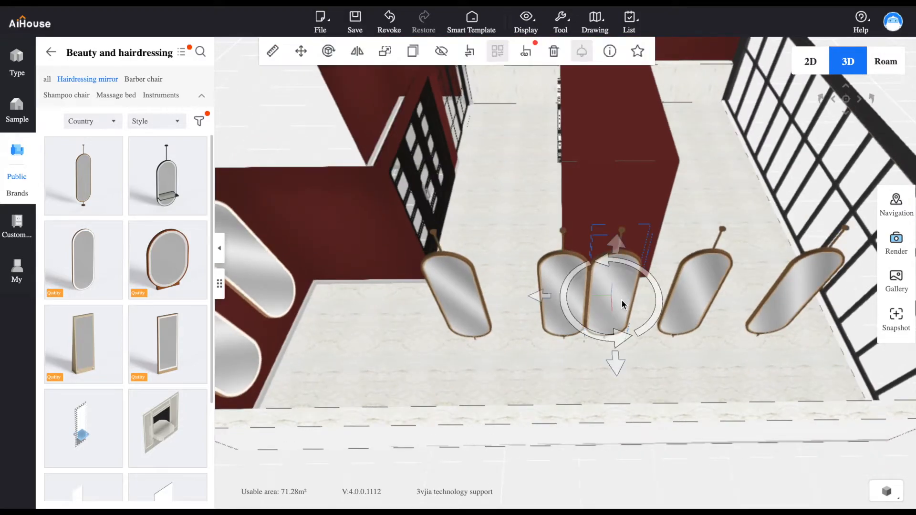
pyautogui.click(561, 58)
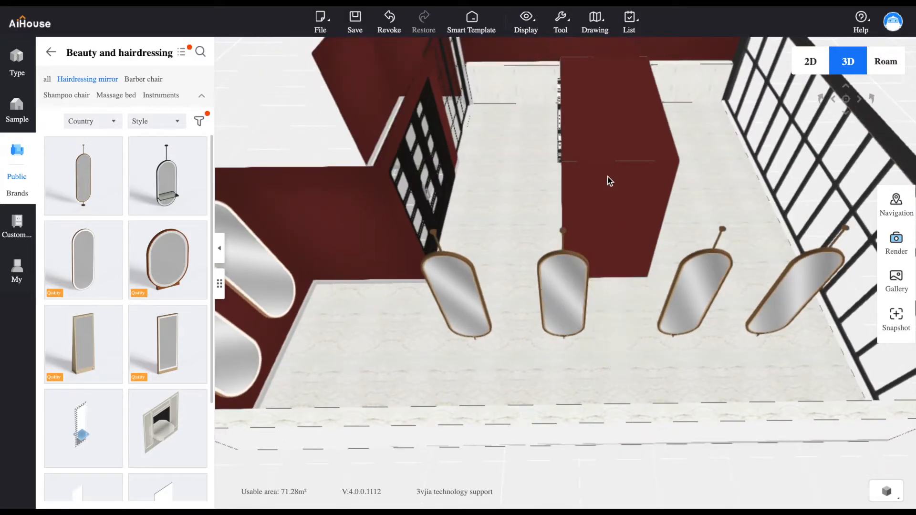
# Adjust the two middle pole-mounted mirrors along the row to even out the spacing between all four
pyautogui.click(570, 308)
pyautogui.moveTo(499, 299)
pyautogui.mouseDown()
pyautogui.moveTo(489, 301)
pyautogui.moveTo(505, 301)
pyautogui.mouseUp()
pyautogui.moveTo(666, 357); pyautogui.dragTo(694, 322)
pyautogui.moveTo(614, 302); pyautogui.dragTo(609, 298)
pyautogui.moveTo(754, 218); pyautogui.dragTo(368, 257)
pyautogui.moveTo(530, 404); pyautogui.dragTo(488, 368)
pyautogui.moveTo(409, 360); pyautogui.dragTo(542, 316)
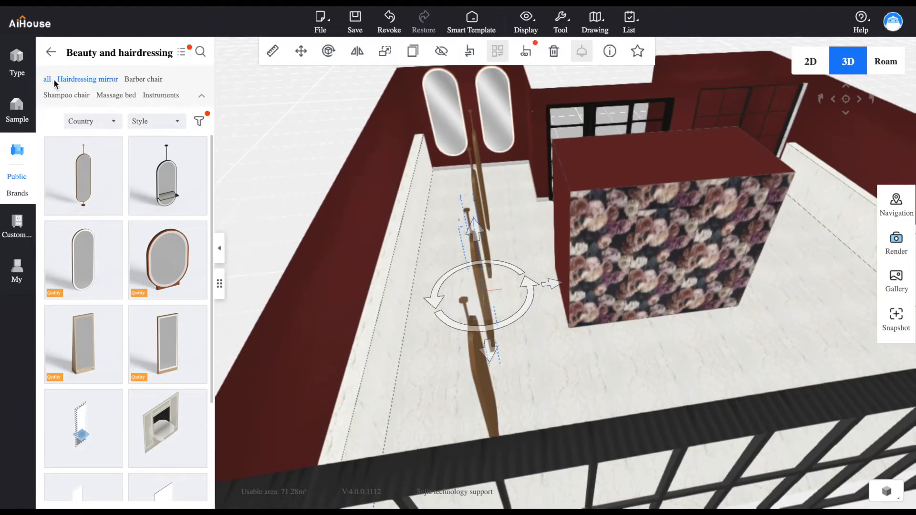
# Place the brown leather barber chair beside the side wall, turn it towards the mirror row and align it with the frontmost mirror
pyautogui.click(157, 80)
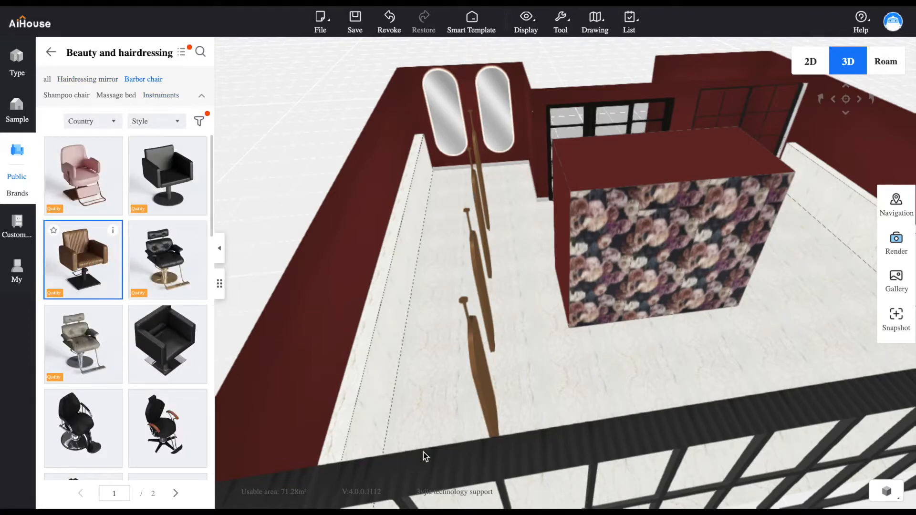
pyautogui.moveTo(91, 258); pyautogui.dragTo(429, 387)
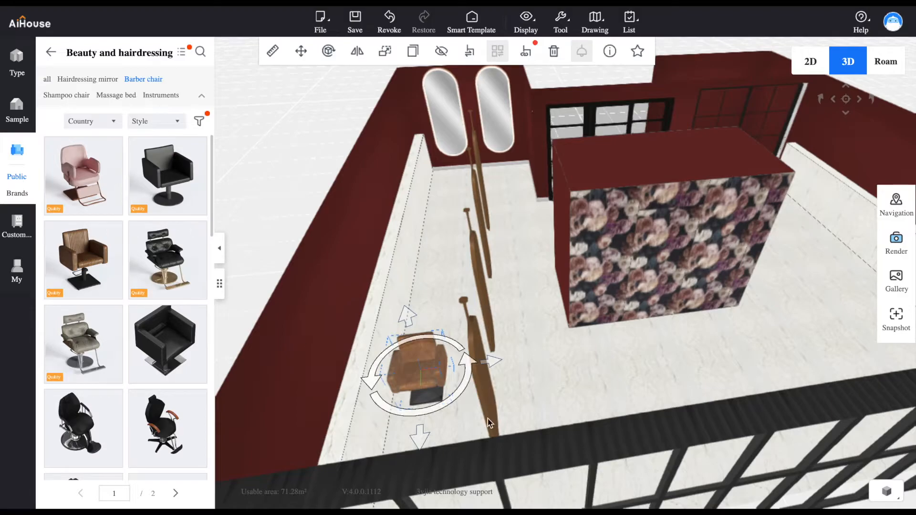
pyautogui.moveTo(465, 387); pyautogui.dragTo(457, 322)
pyautogui.moveTo(450, 415); pyautogui.dragTo(591, 413)
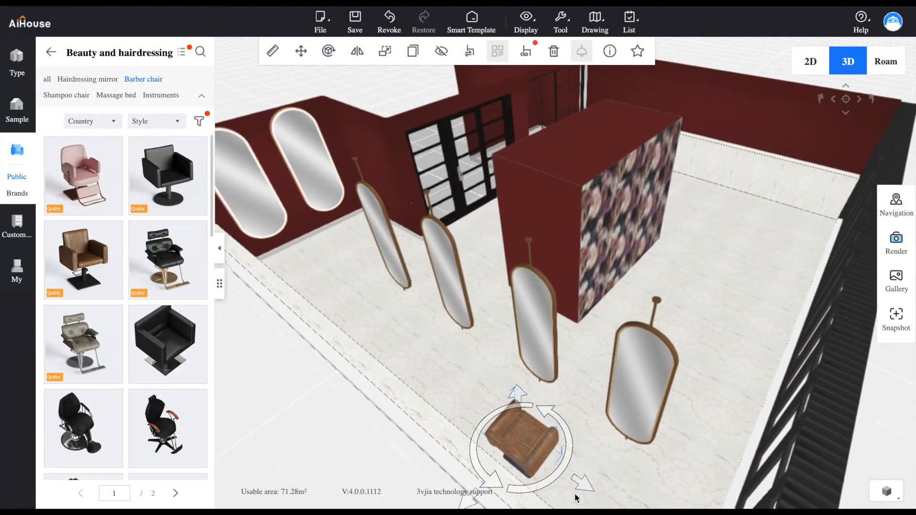
pyautogui.moveTo(581, 490); pyautogui.dragTo(579, 475)
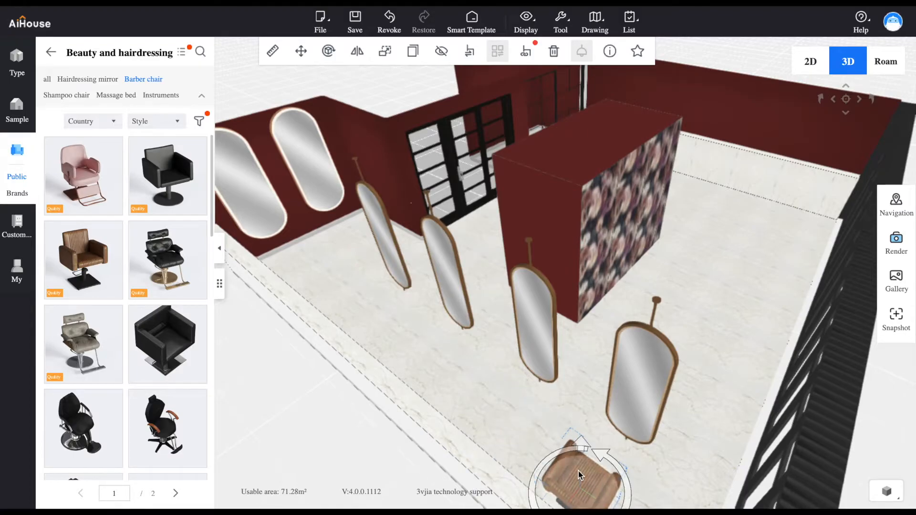
# Duplicate the barber chair four times and space the copies along the side wall towards the rear mirrors
pyautogui.click(413, 51)
pyautogui.moveTo(546, 464)
pyautogui.mouseDown()
pyautogui.moveTo(534, 448)
pyautogui.moveTo(559, 469)
pyautogui.mouseUp()
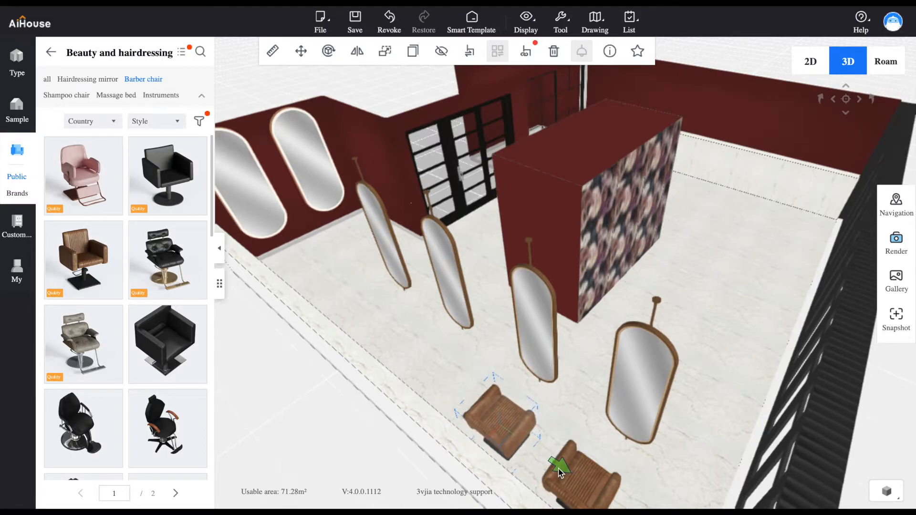
pyautogui.click(412, 51)
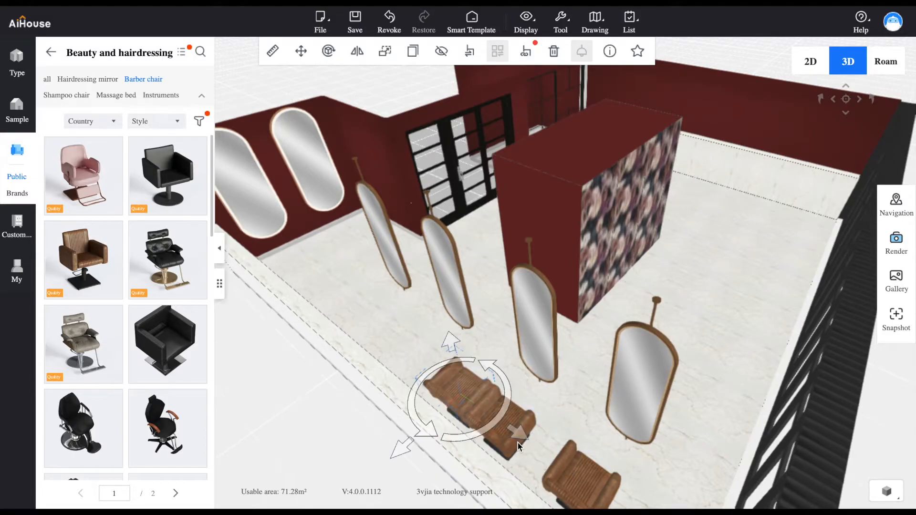
pyautogui.click(468, 392)
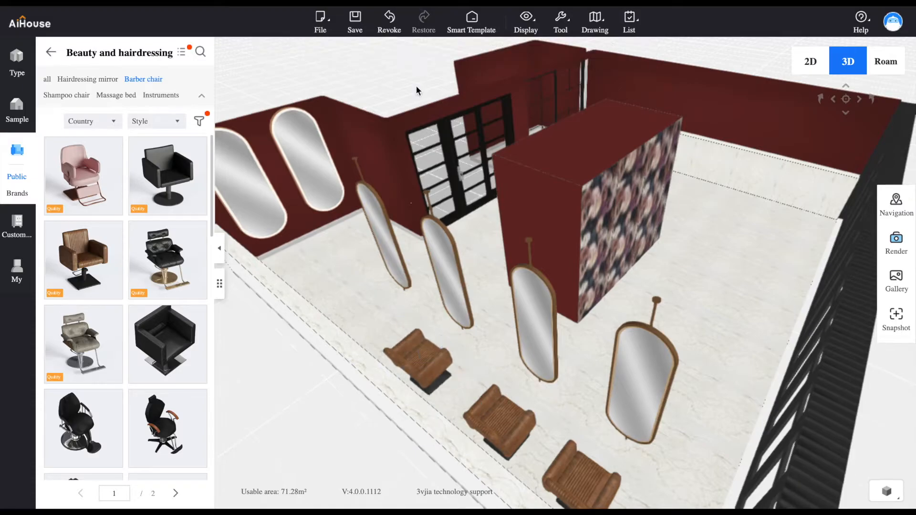
pyautogui.click(422, 356)
pyautogui.click(409, 54)
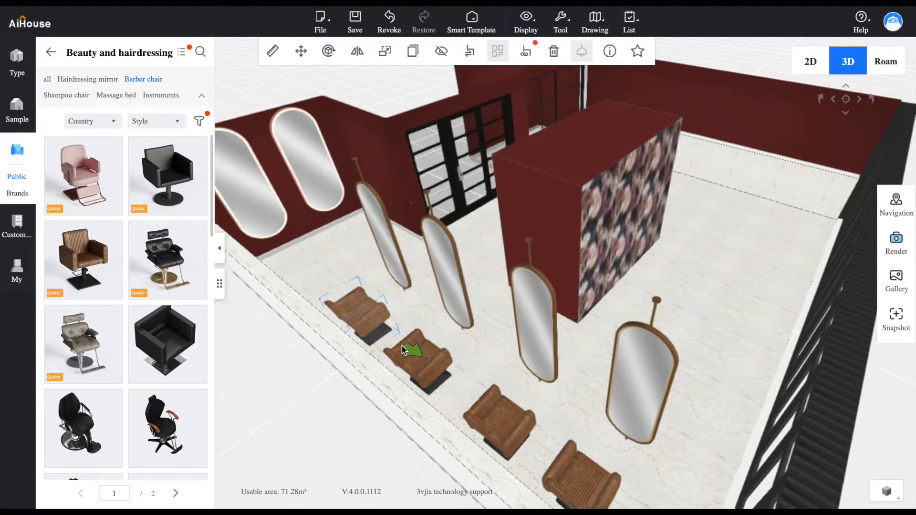
pyautogui.click(412, 52)
pyautogui.moveTo(382, 325); pyautogui.dragTo(327, 270)
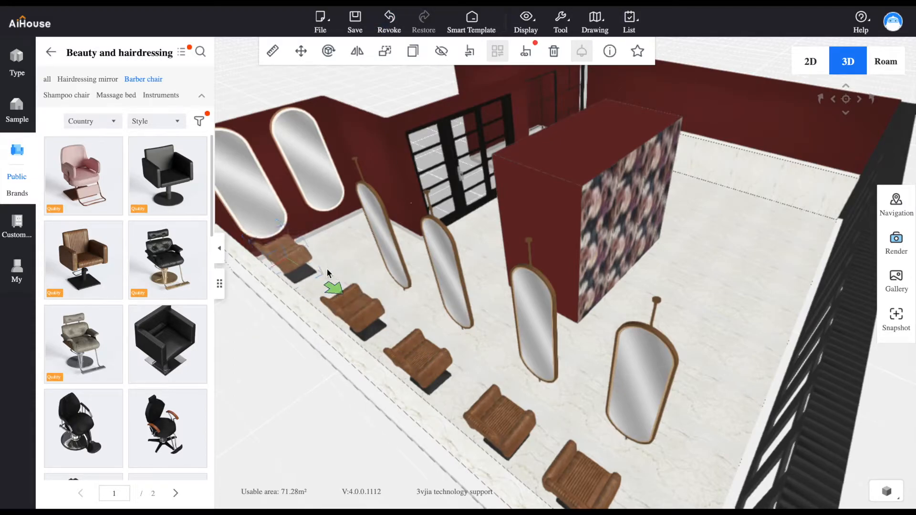
# Turn the rearmost barber chair towards the rear wall and centre it in front of the first wall-mounted mirror
pyautogui.moveTo(456, 251); pyautogui.dragTo(367, 300)
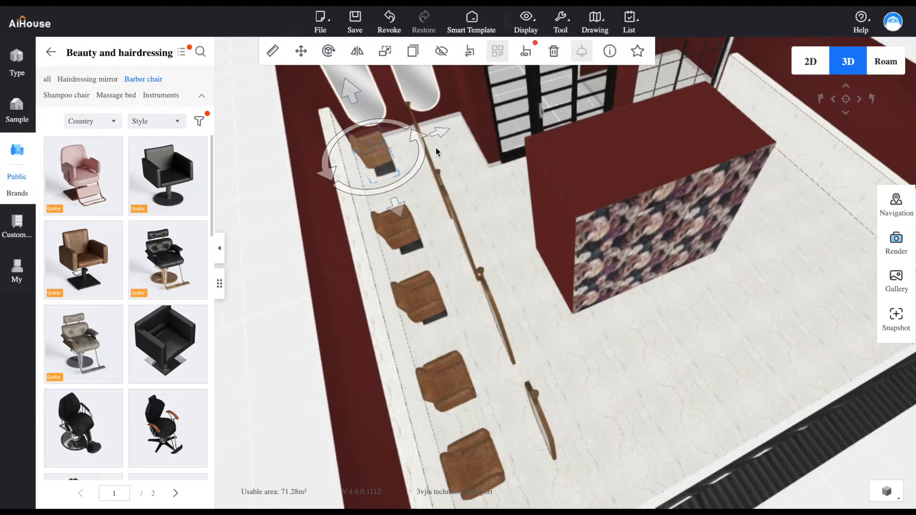
pyautogui.moveTo(419, 156); pyautogui.dragTo(399, 83)
pyautogui.moveTo(443, 138); pyautogui.dragTo(460, 139)
# Duplicate the rear barber chair, position the copy in front of the second wall-mounted mirror, and switch to the 2D plan
pyautogui.click(388, 154)
pyautogui.click(413, 51)
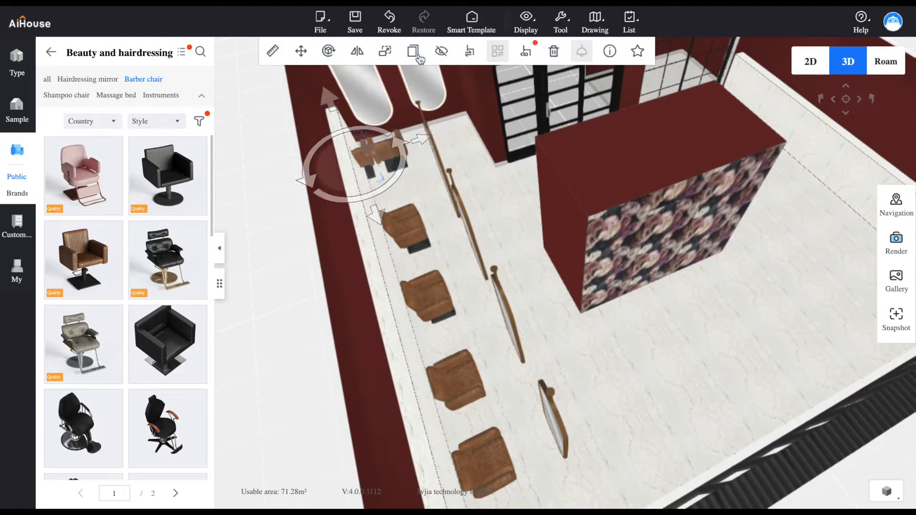
pyautogui.moveTo(417, 141); pyautogui.dragTo(523, 135)
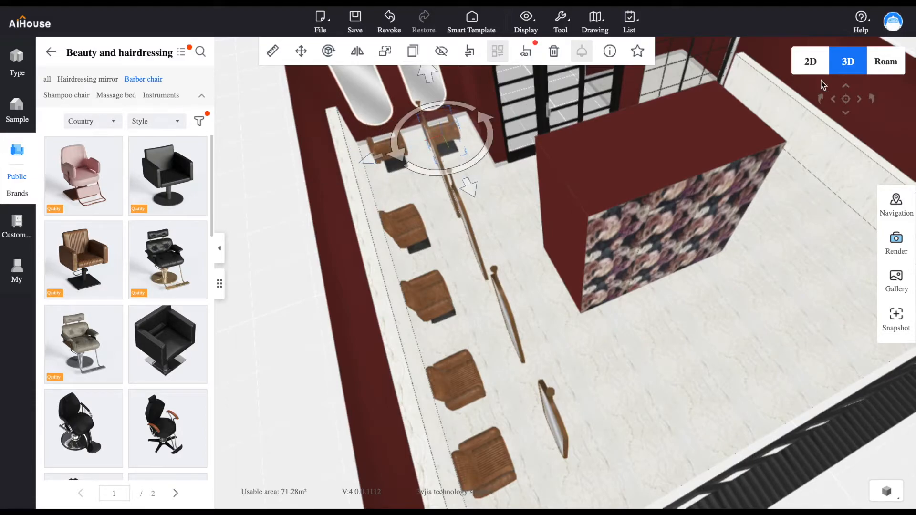
pyautogui.click(810, 64)
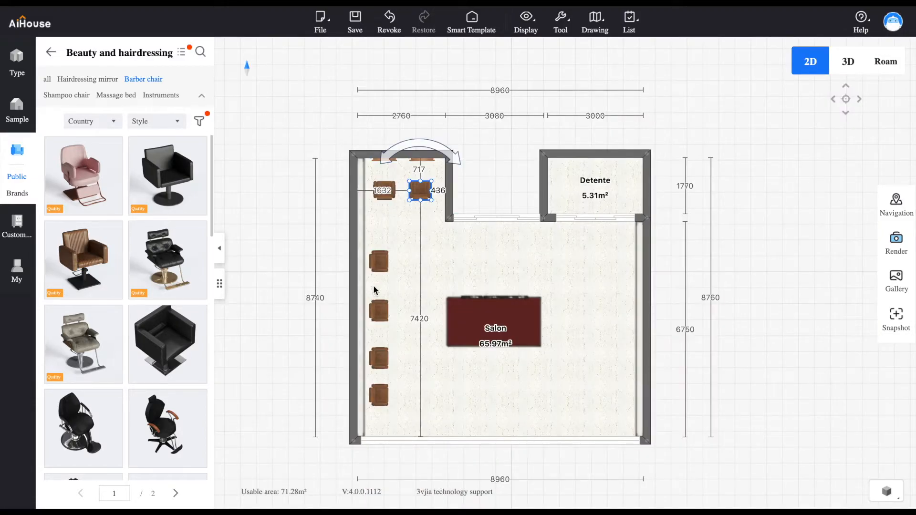
# Fine-tune the spacing of the barber chairs along the side wall in the 2D plan
pyautogui.click(381, 268)
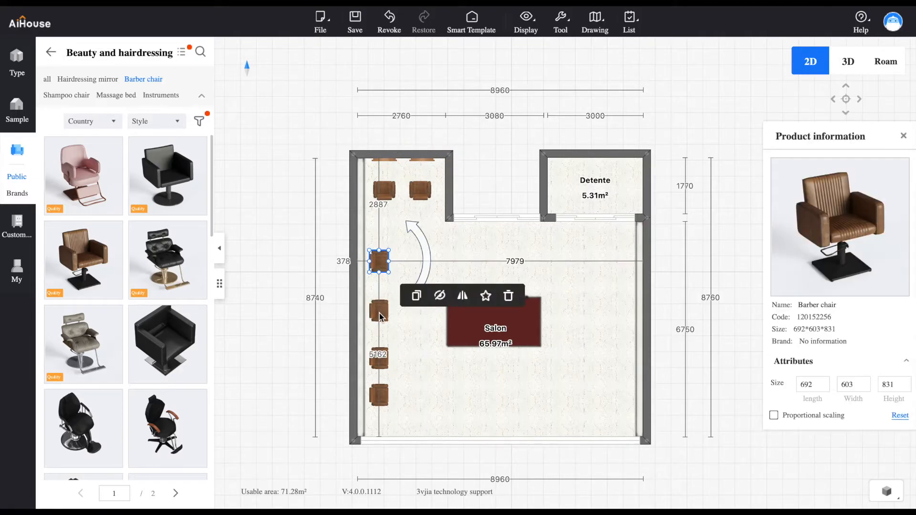
pyautogui.click(384, 320)
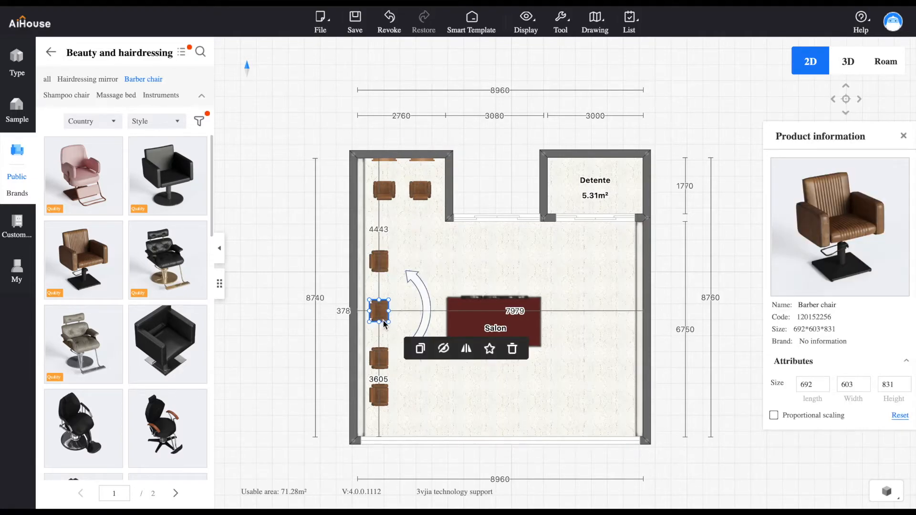
pyautogui.click(383, 358)
pyautogui.moveTo(380, 358); pyautogui.dragTo(383, 360)
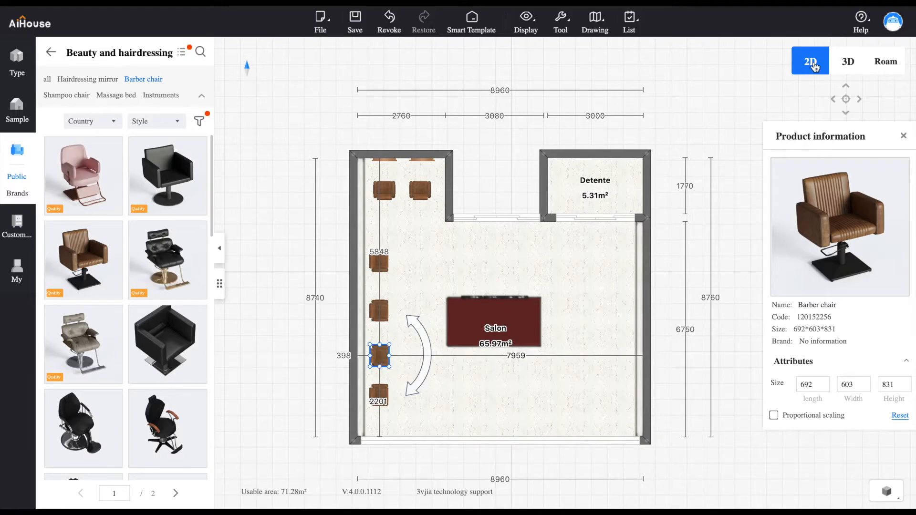
# Centre the two middle side-wall barber chairs on their mirrors in the 3D view and check the row from other angles
pyautogui.click(848, 61)
pyautogui.moveTo(488, 424); pyautogui.dragTo(702, 347)
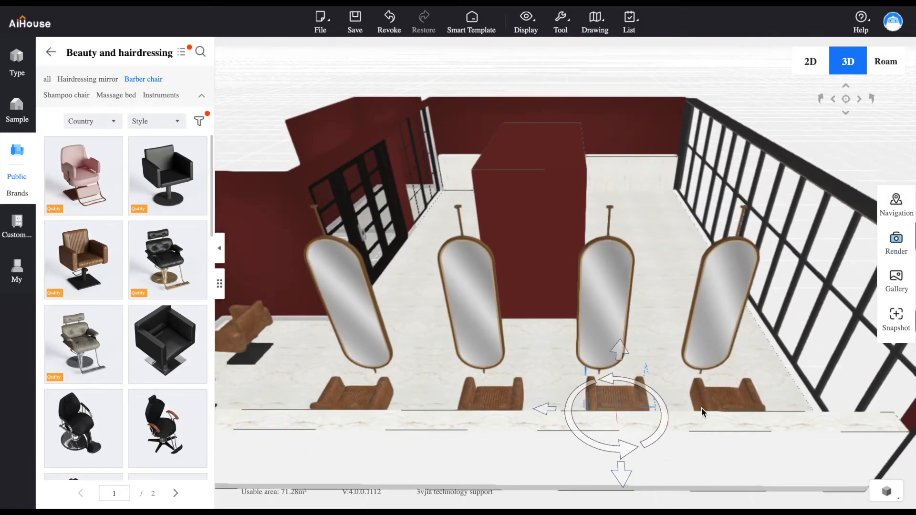
pyautogui.moveTo(561, 411); pyautogui.dragTo(538, 409)
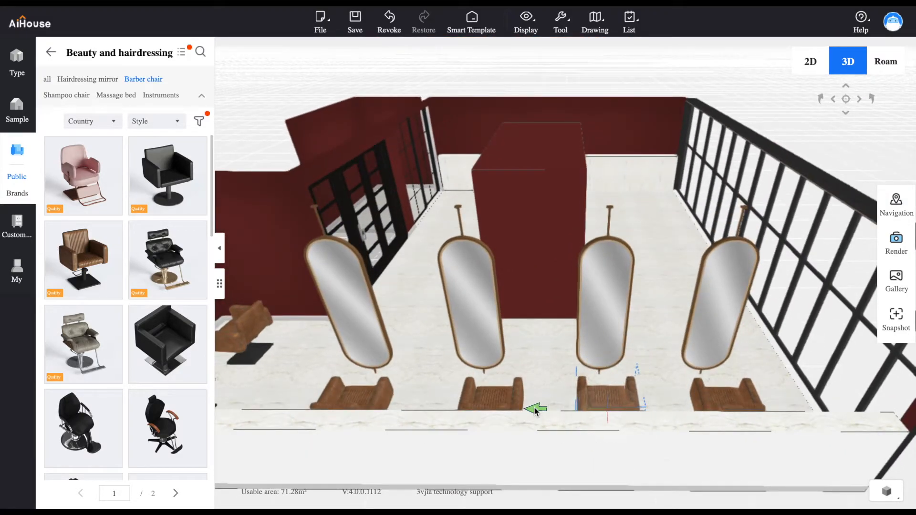
pyautogui.click(482, 406)
pyautogui.moveTo(563, 409); pyautogui.dragTo(547, 410)
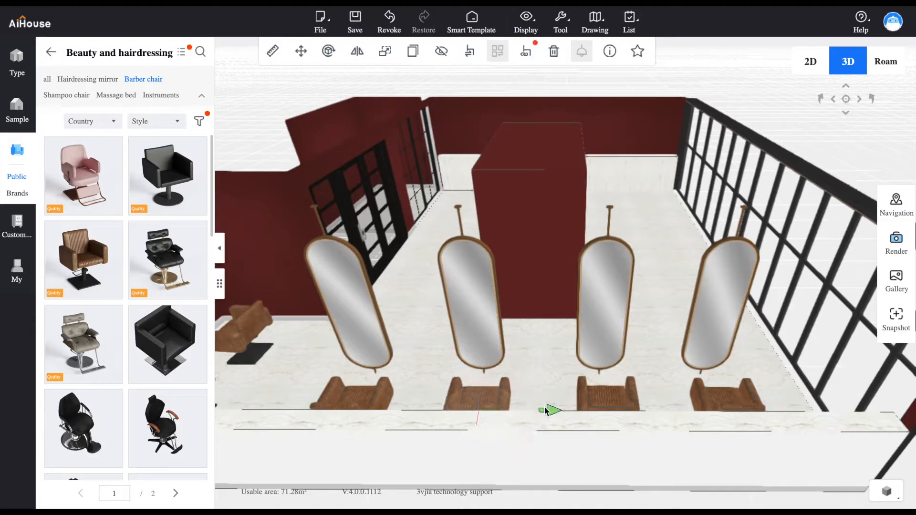
pyautogui.click(725, 396)
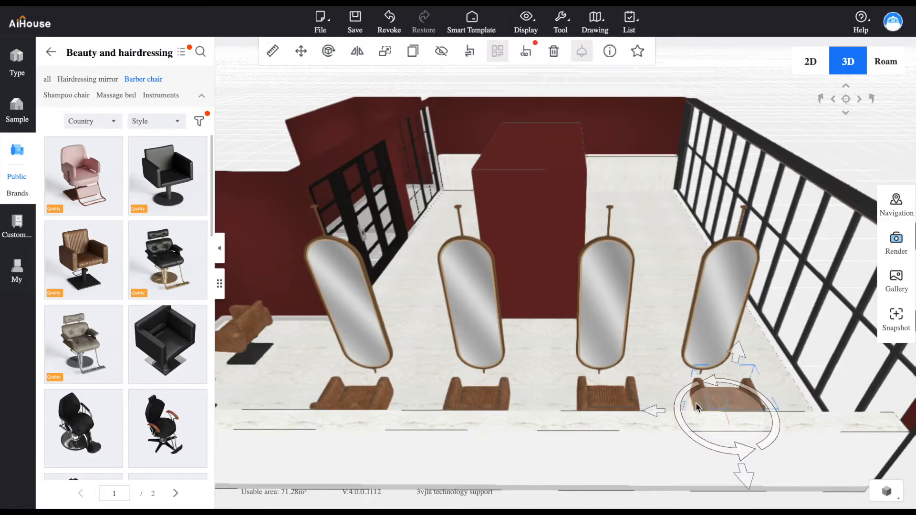
pyautogui.moveTo(806, 371); pyautogui.dragTo(468, 294)
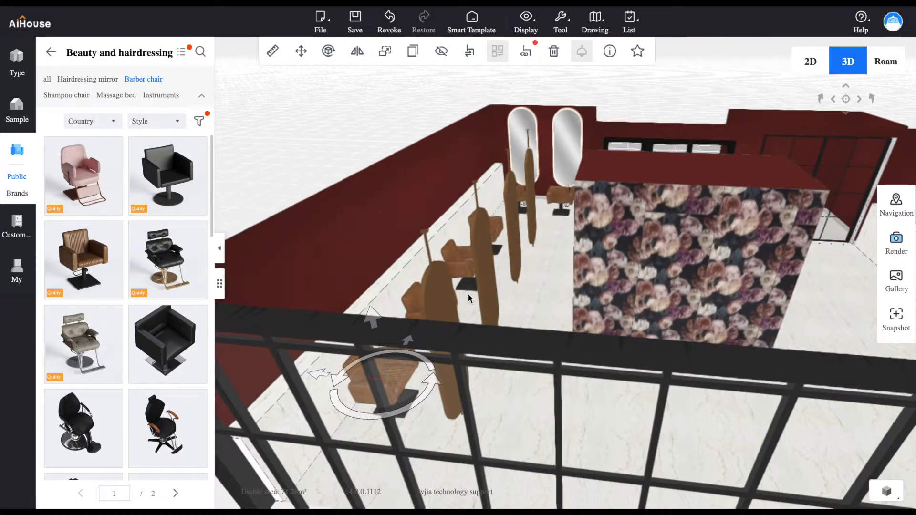
pyautogui.moveTo(834, 325); pyautogui.dragTo(601, 319)
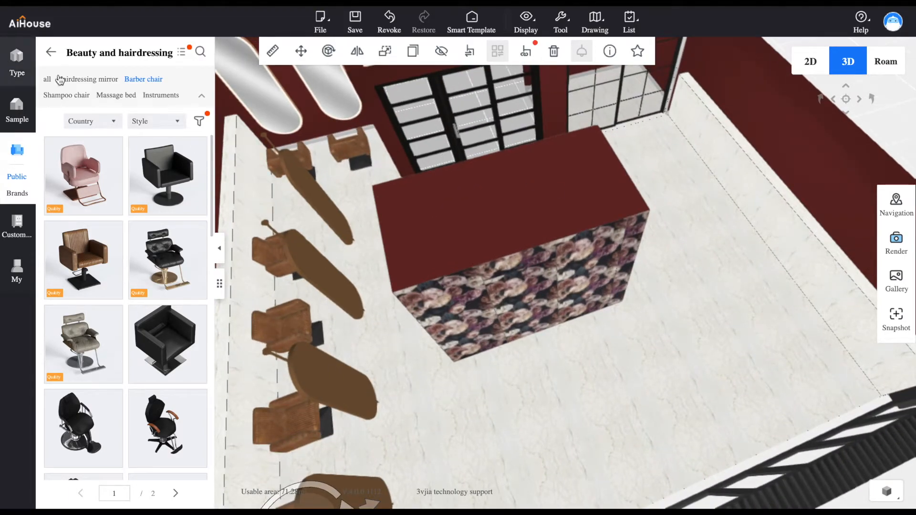
# Browse the public-room furniture categories and look through the Barber chair models under Beauty and hairdressing
pyautogui.click(51, 51)
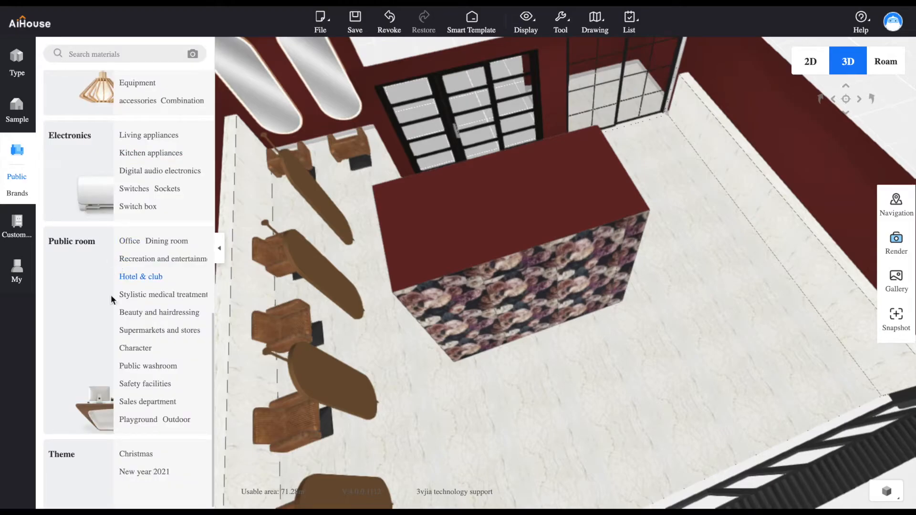
pyautogui.click(134, 295)
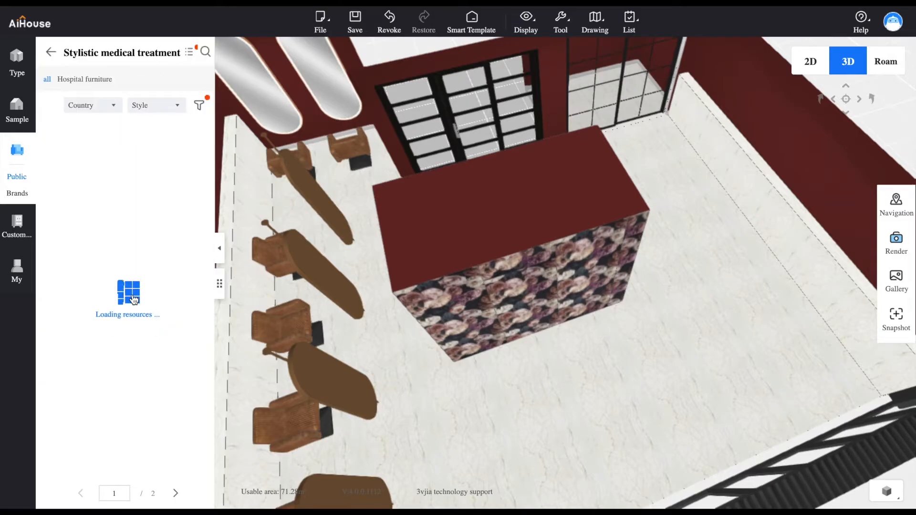
pyautogui.click(51, 51)
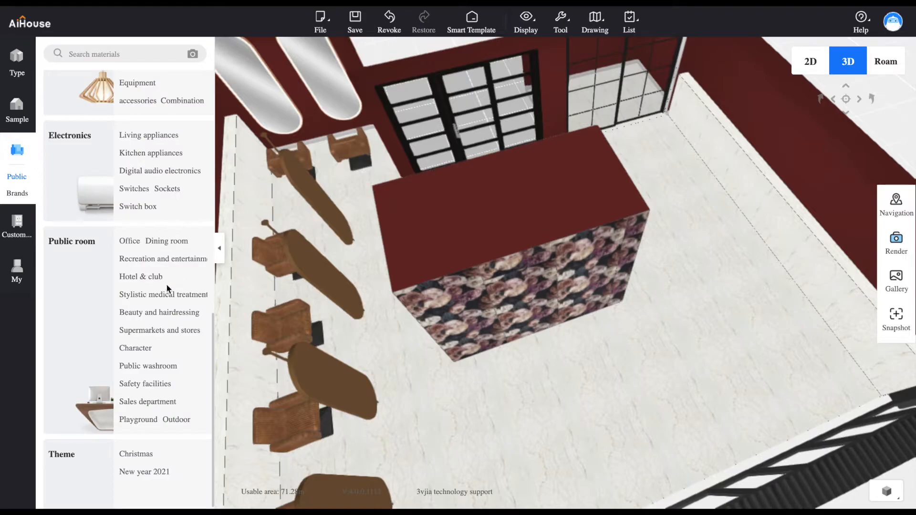
pyautogui.click(160, 313)
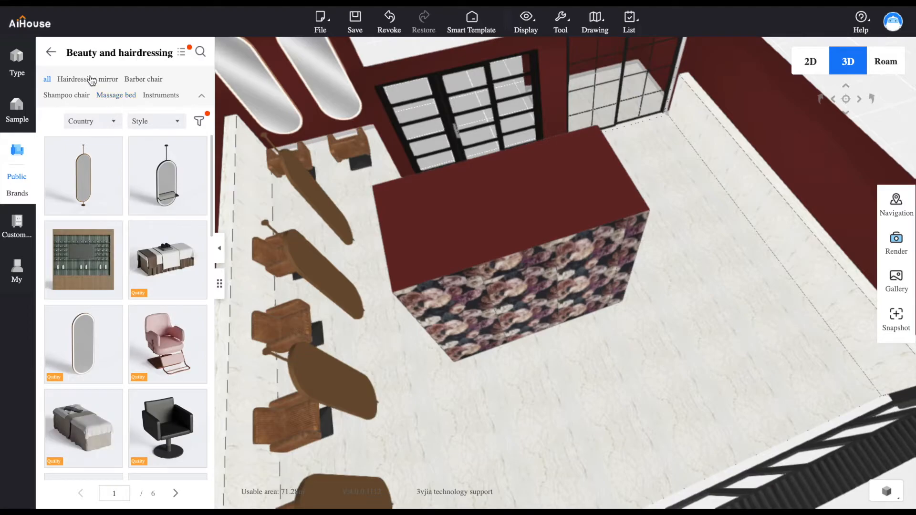
pyautogui.click(137, 80)
pyautogui.moveTo(212, 195); pyautogui.dragTo(208, 351)
pyautogui.scroll(1, 210, 339)
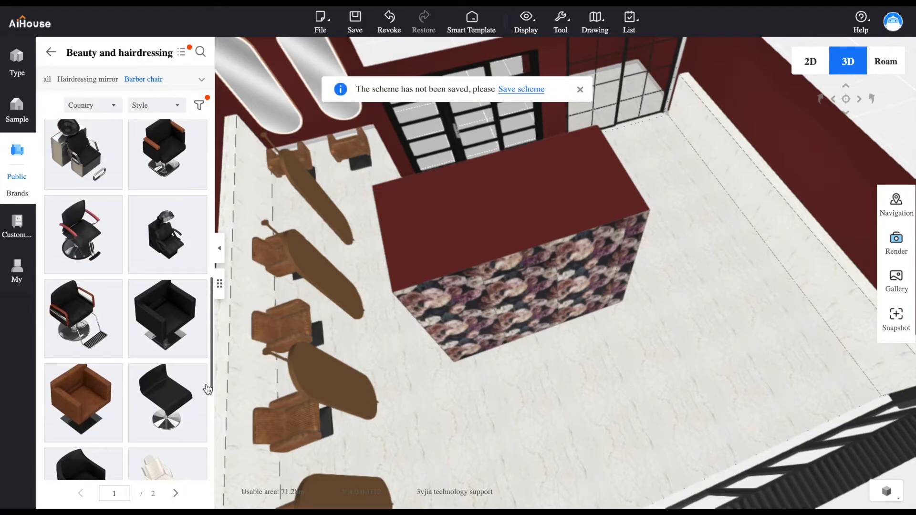
pyautogui.scroll(-5, 208, 390)
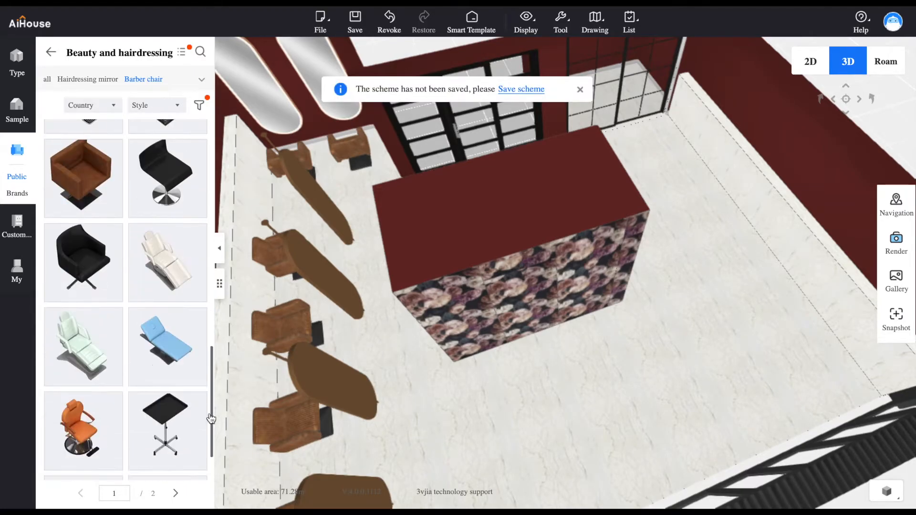
pyautogui.click(177, 494)
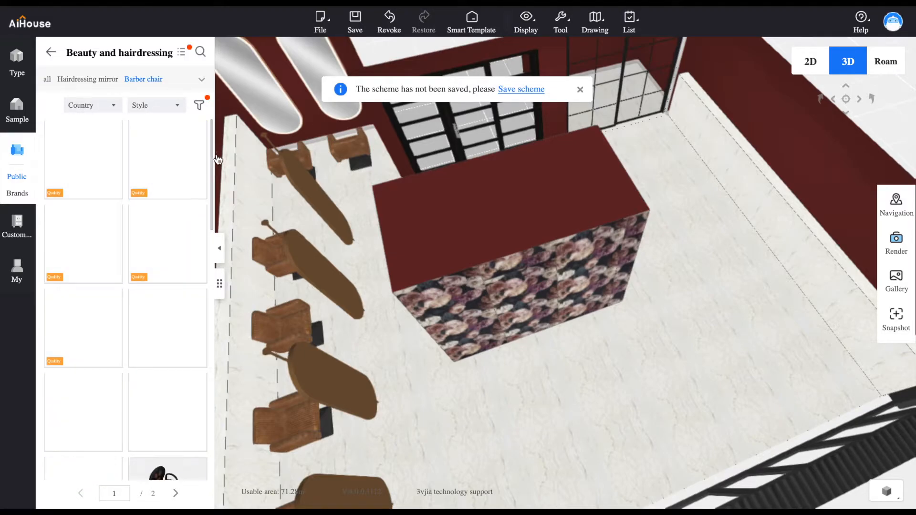
pyautogui.moveTo(212, 166); pyautogui.dragTo(227, 146)
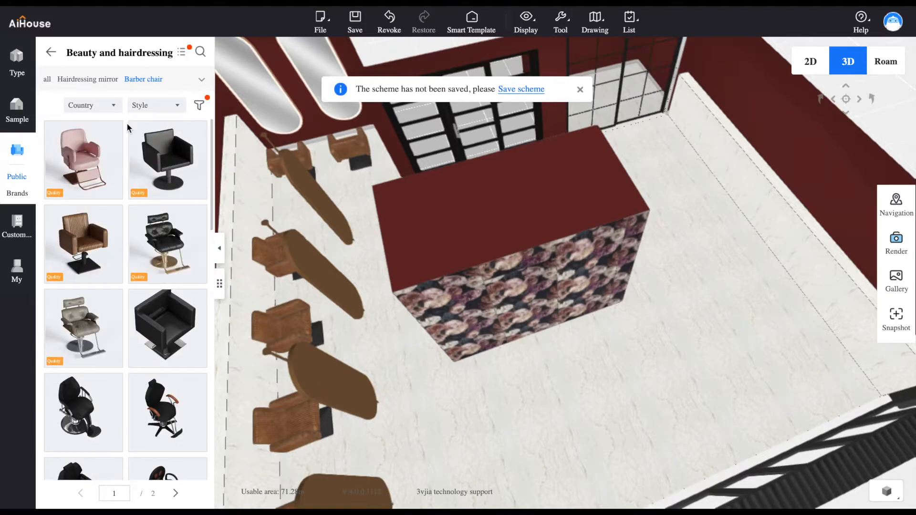
pyautogui.click(204, 82)
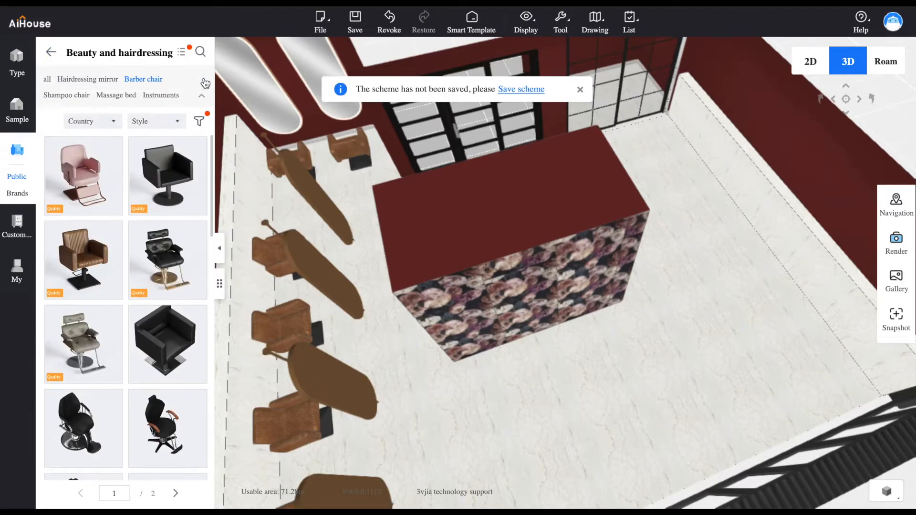
# Place the brown leather shampoo chair with the white basin beside the side wall opposite the barber chairs and adjust its position
pyautogui.click(75, 97)
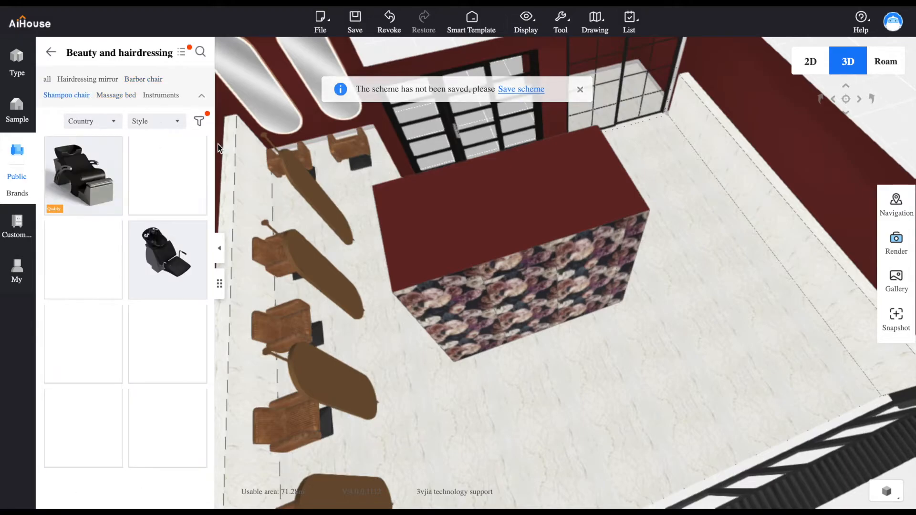
pyautogui.click(95, 420)
pyautogui.click(731, 198)
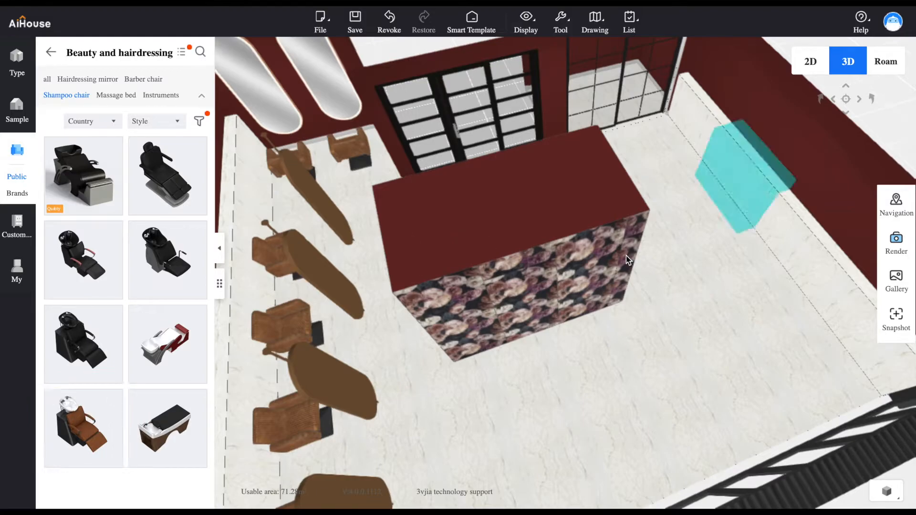
pyautogui.moveTo(677, 277); pyautogui.dragTo(674, 162)
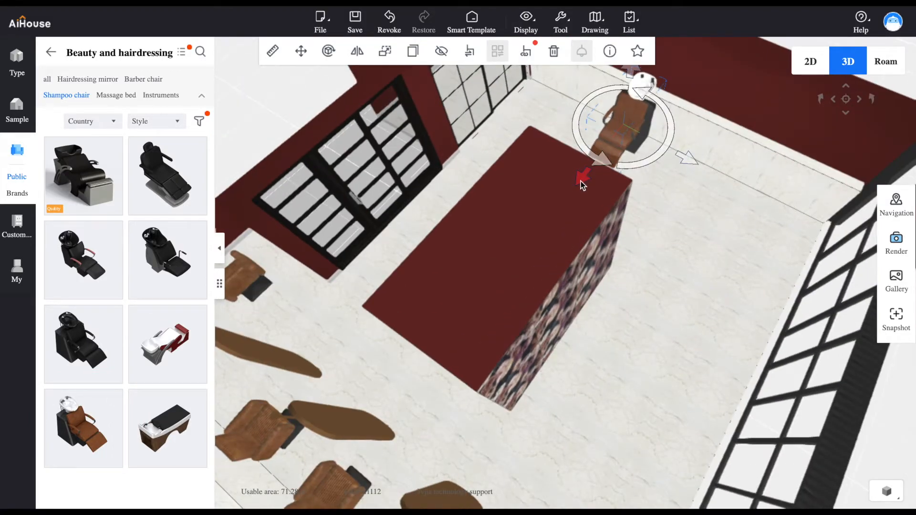
pyautogui.moveTo(656, 206)
pyautogui.mouseDown()
pyautogui.moveTo(691, 338)
pyautogui.moveTo(646, 202)
pyautogui.moveTo(642, 217)
pyautogui.mouseUp()
pyautogui.moveTo(509, 254); pyautogui.dragTo(506, 257)
pyautogui.moveTo(601, 215); pyautogui.dragTo(608, 218)
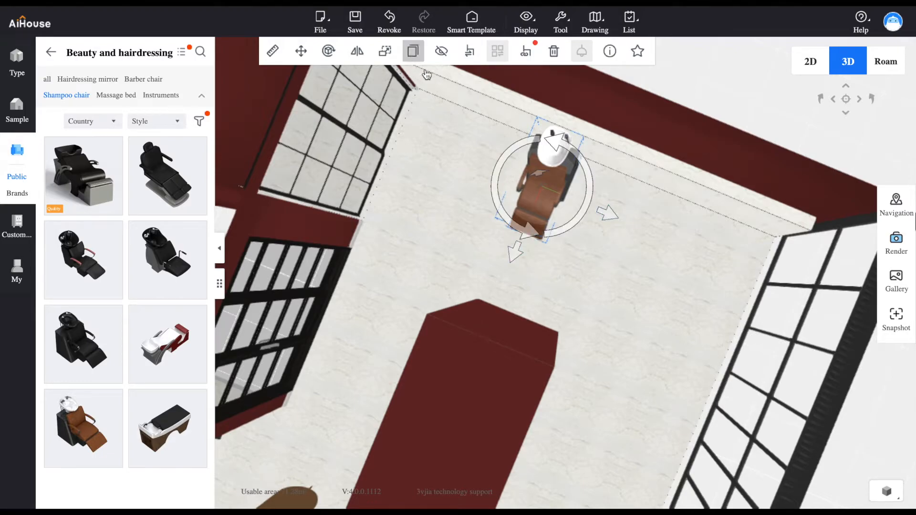
# Duplicate the shampoo chair twice and space the three chairs evenly along the side wall towards the glazed front
pyautogui.click(413, 51)
pyautogui.click(413, 51)
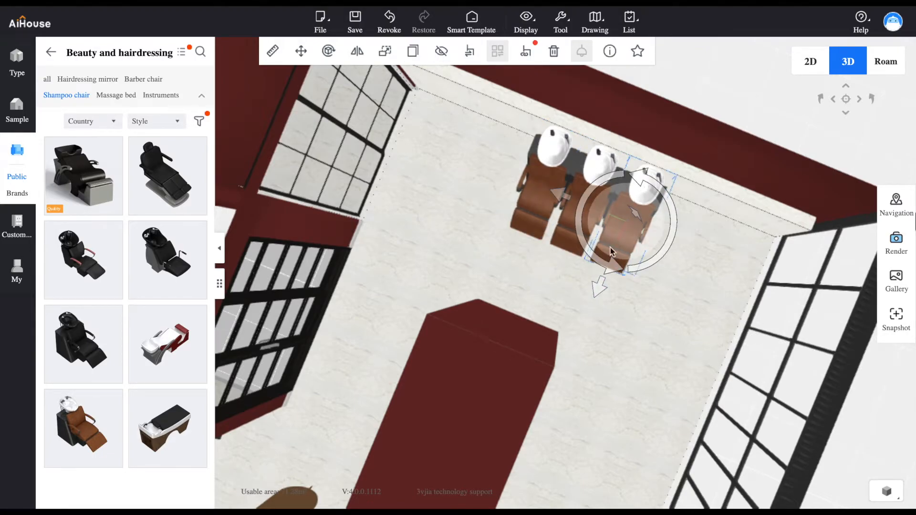
pyautogui.moveTo(562, 202); pyautogui.dragTo(698, 249)
pyautogui.click(587, 208)
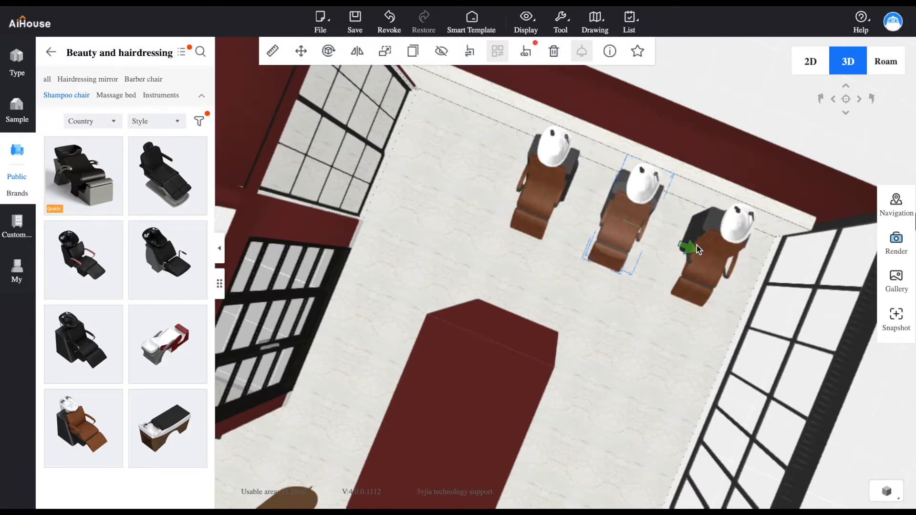
pyautogui.moveTo(619, 339); pyautogui.dragTo(594, 280)
pyautogui.moveTo(667, 361); pyautogui.dragTo(491, 337)
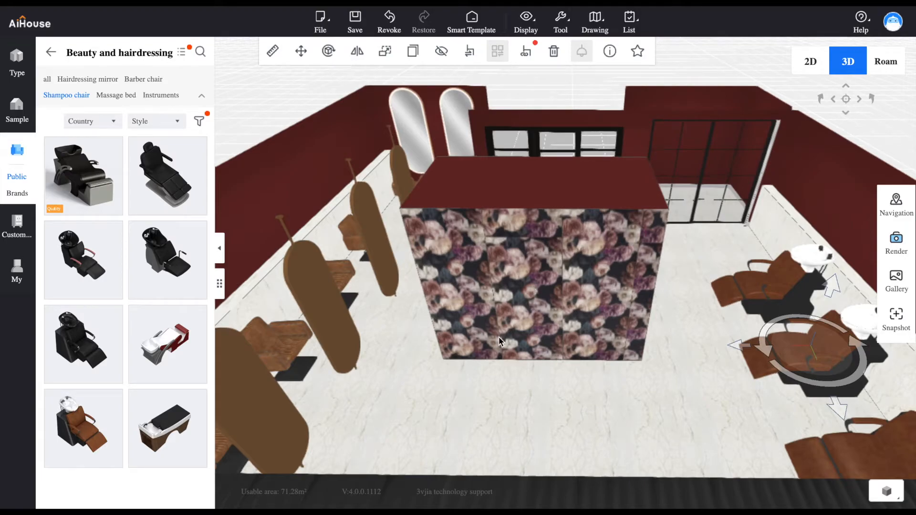
# Check the product information of the red finish on the side wall behind the shampoo chairs, then close it
pyautogui.click(806, 184)
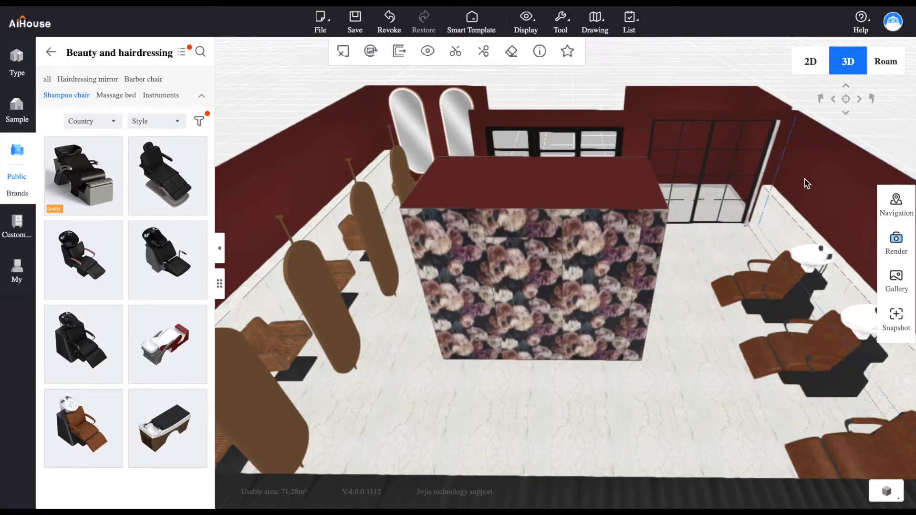
pyautogui.click(540, 50)
pyautogui.moveTo(798, 102); pyautogui.dragTo(563, 79)
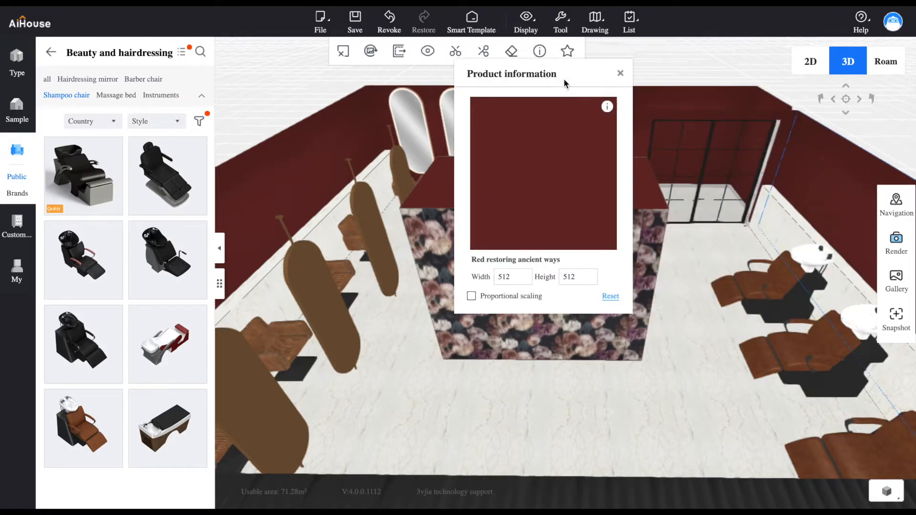
pyautogui.press('Escape')
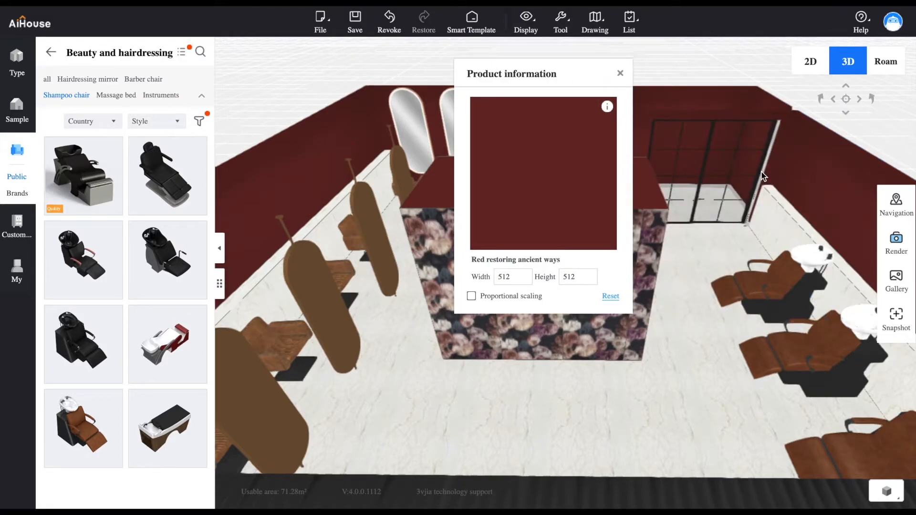
pyautogui.click(619, 74)
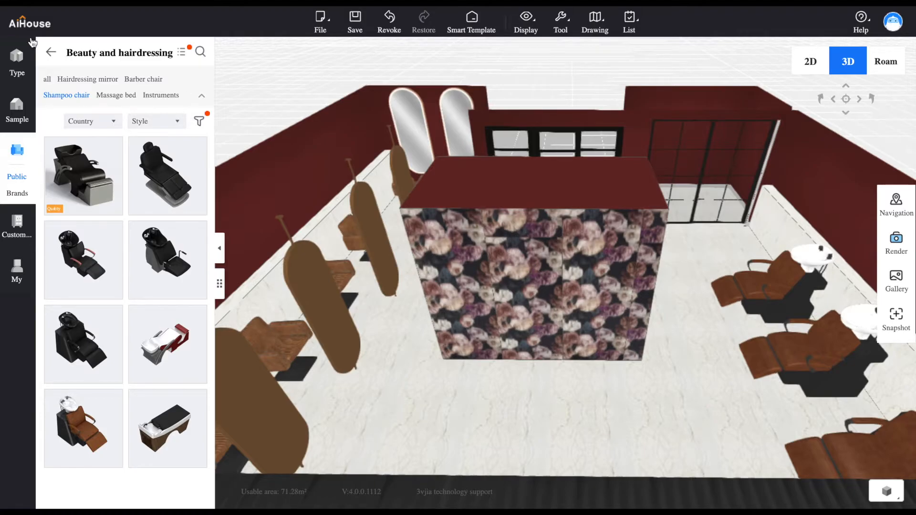
# Place the BUT FIRST COFFEE sign from the Wall Sconce lighting at the floral-patterned front of the central block
pyautogui.click(50, 55)
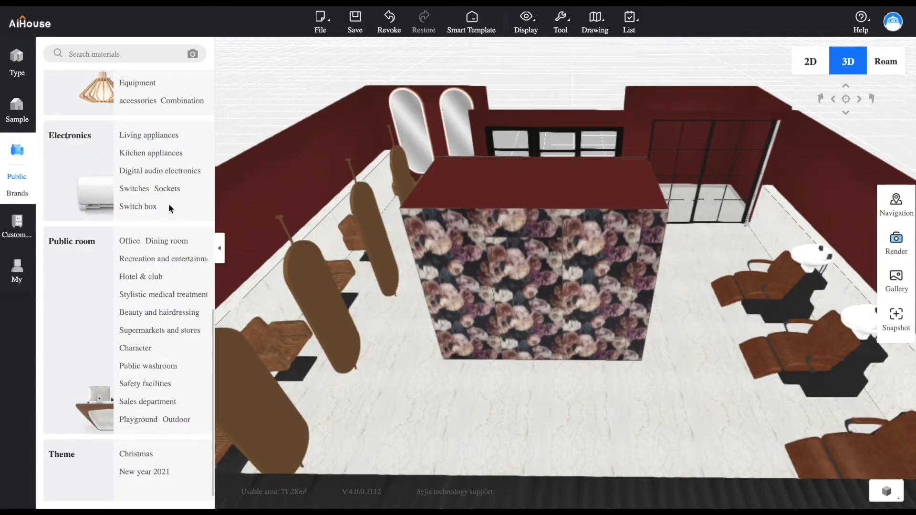
pyautogui.scroll(4, 215, 317)
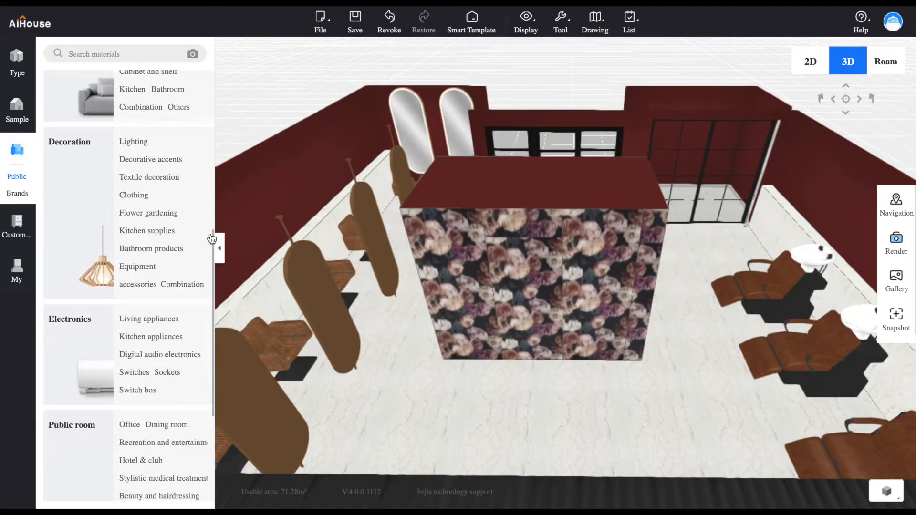
pyautogui.click(145, 154)
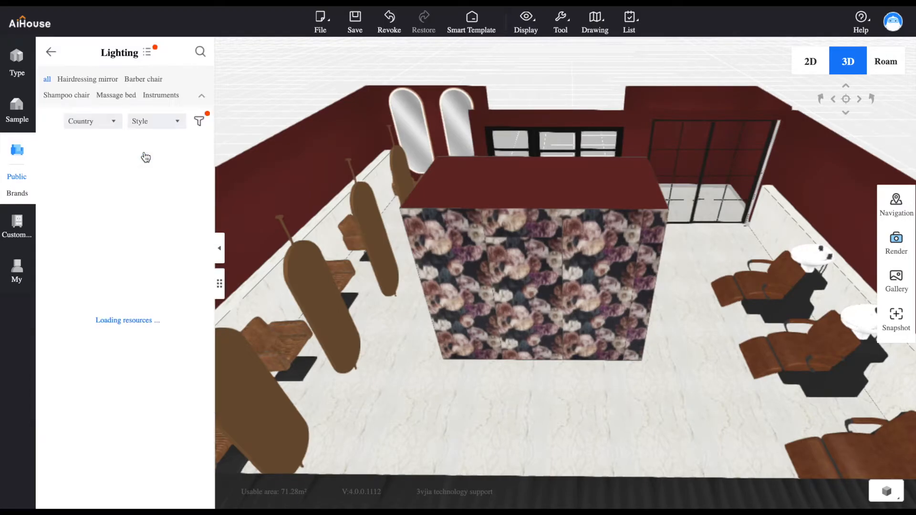
pyautogui.click(114, 82)
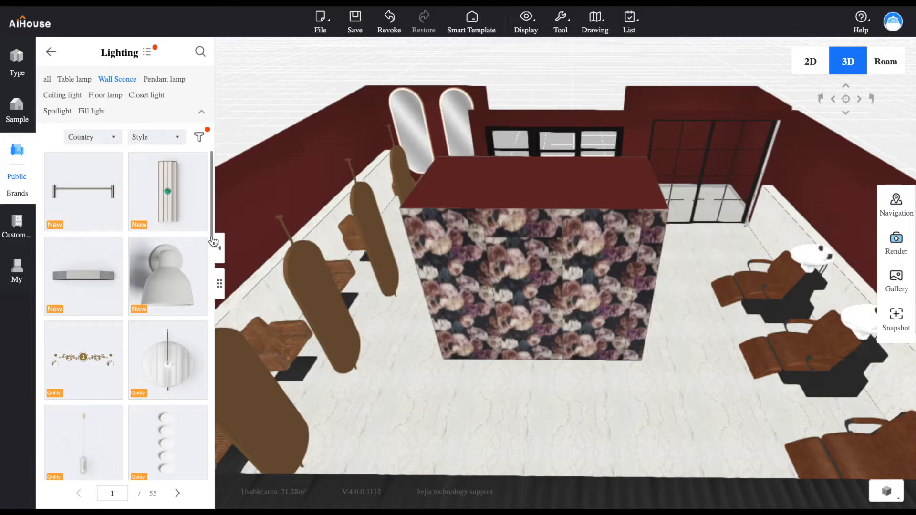
pyautogui.scroll(-5, 208, 262)
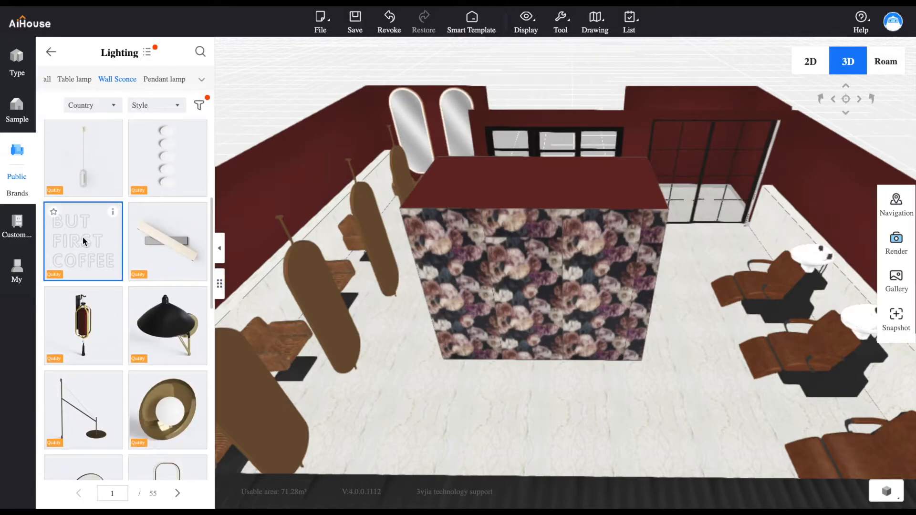
pyautogui.click(82, 244)
pyautogui.click(540, 285)
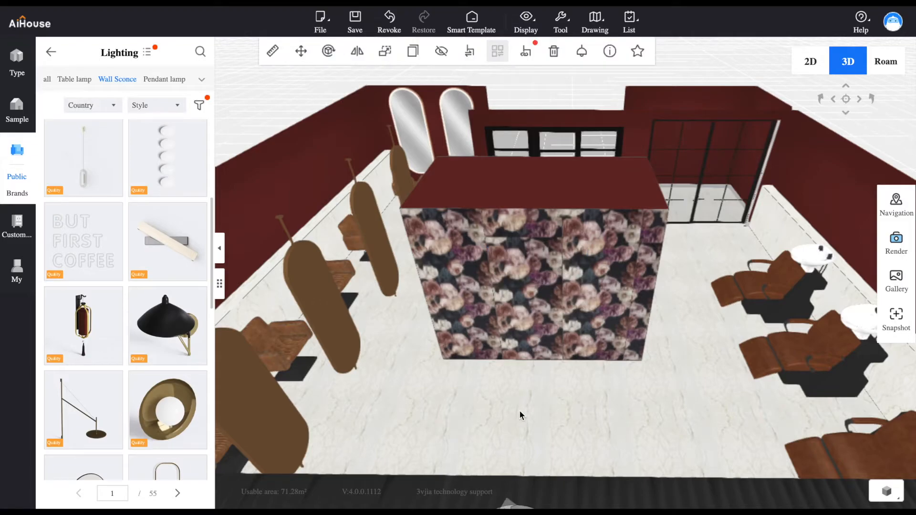
# Turn the BUT FIRST COFFEE sign around so its lettering reads correctly on the floral face of the central block
pyautogui.moveTo(519, 411); pyautogui.dragTo(345, 425)
pyautogui.moveTo(265, 385); pyautogui.dragTo(508, 290)
pyautogui.moveTo(446, 359); pyautogui.dragTo(585, 352)
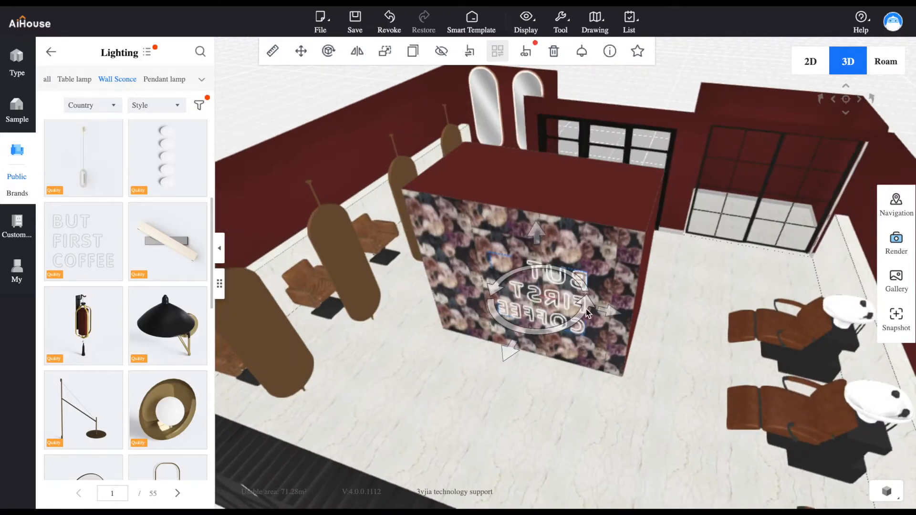
pyautogui.moveTo(586, 309); pyautogui.dragTo(460, 292)
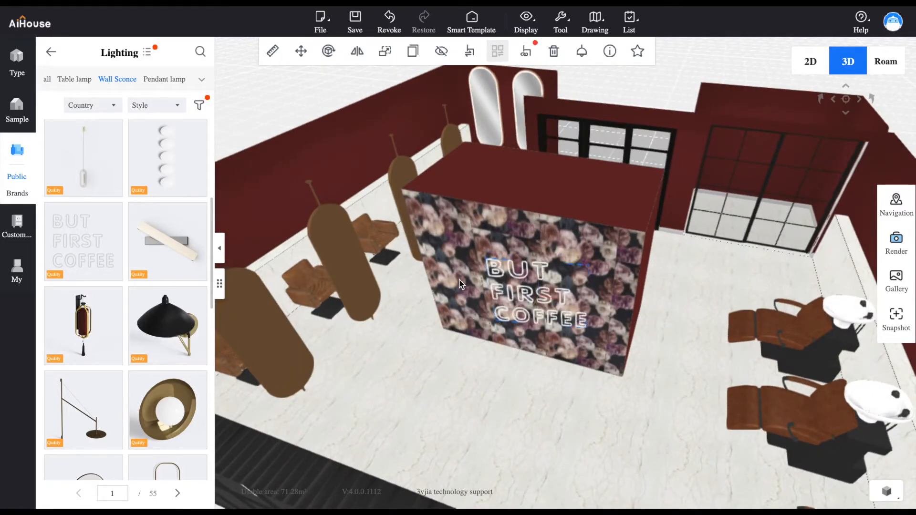
# Fine-tune the sign's position so it sits flush and centred against the floral face of the block
pyautogui.click(467, 282)
pyautogui.moveTo(607, 314); pyautogui.dragTo(589, 309)
pyautogui.moveTo(528, 395); pyautogui.dragTo(607, 347)
pyautogui.moveTo(481, 277); pyautogui.dragTo(467, 280)
pyautogui.moveTo(623, 348); pyautogui.dragTo(619, 394)
pyautogui.click(512, 358)
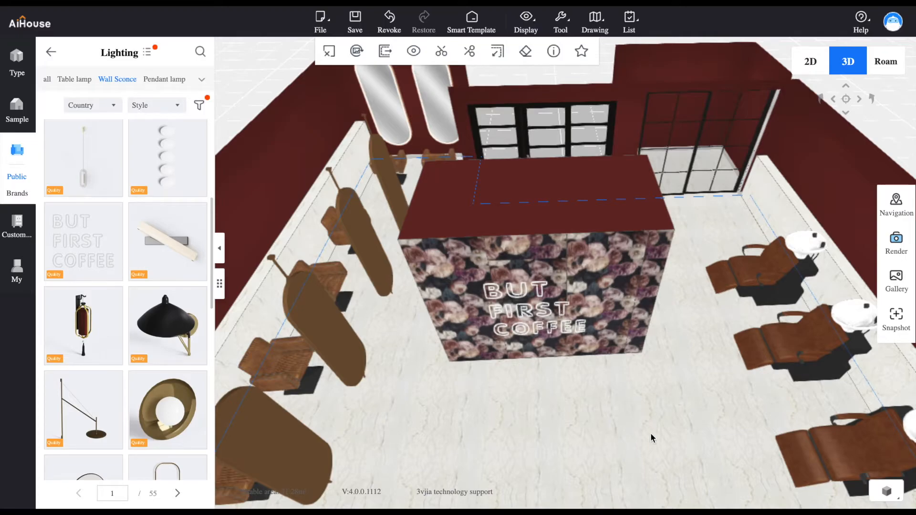
# Place the Modern fabric corner arc sofa in front of the floral face, with its back against the central block
pyautogui.click(51, 52)
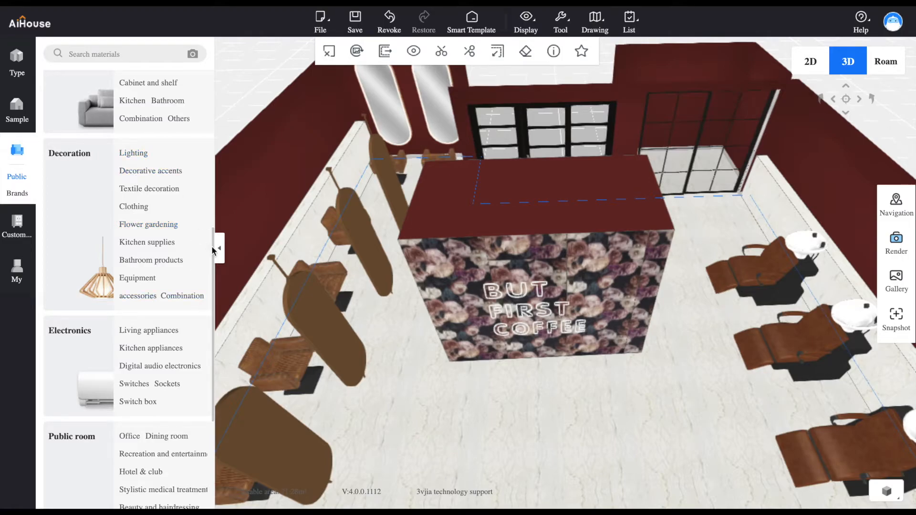
pyautogui.moveTo(214, 250); pyautogui.dragTo(221, 190)
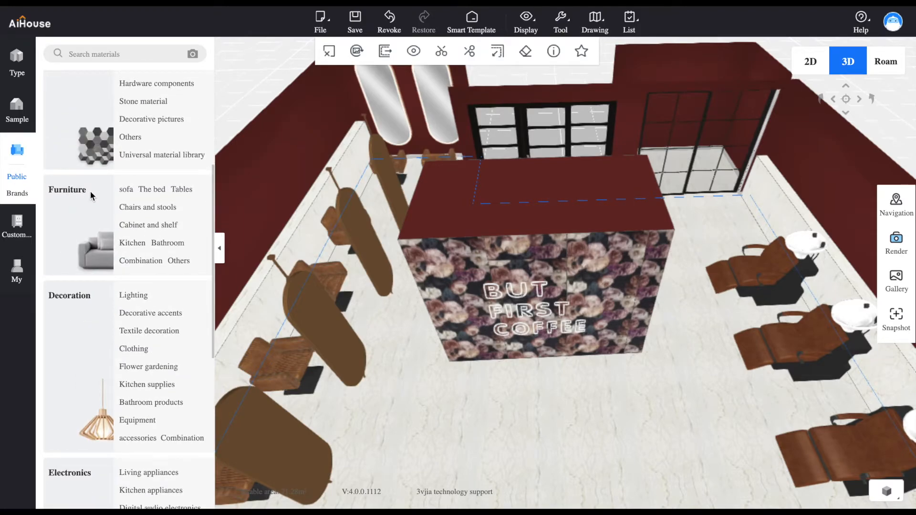
pyautogui.click(126, 190)
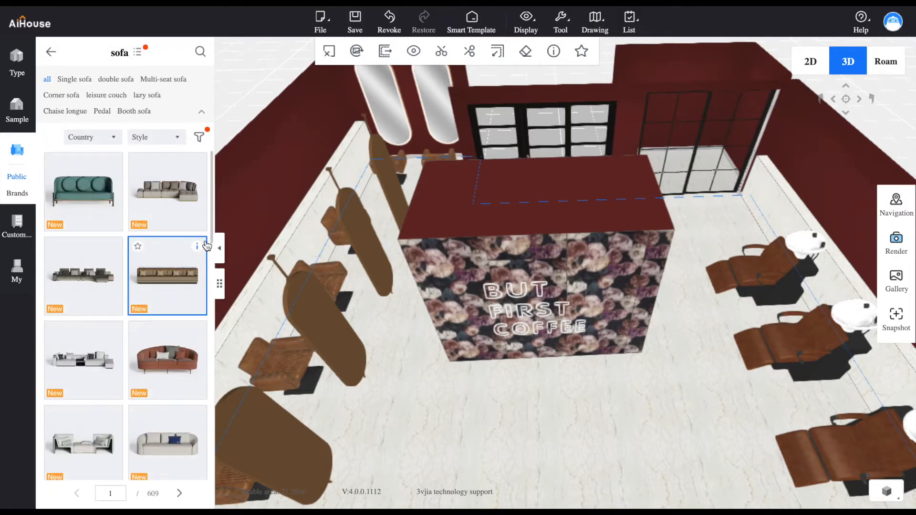
pyautogui.moveTo(213, 238); pyautogui.dragTo(235, 394)
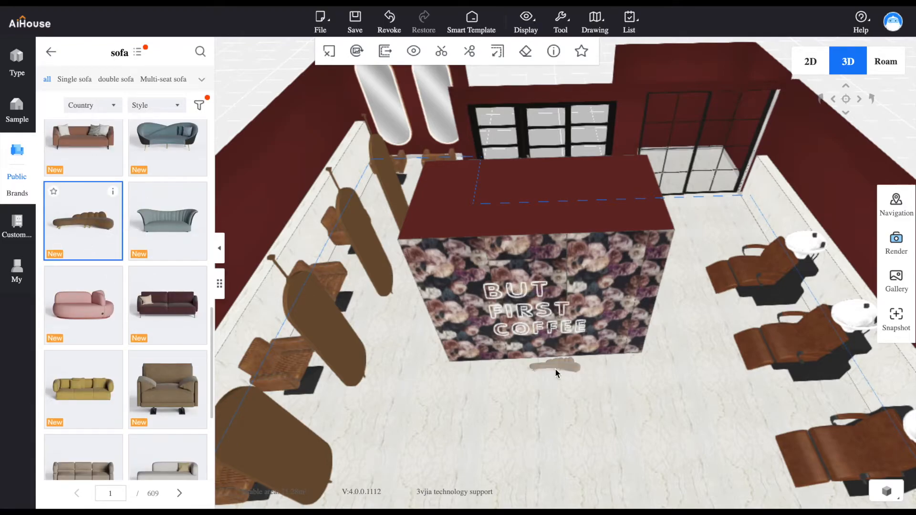
pyautogui.click(554, 373)
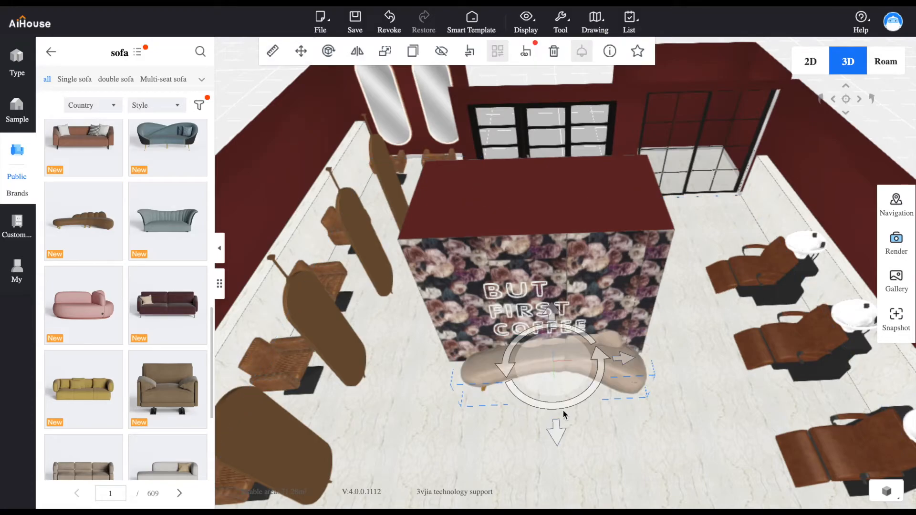
pyautogui.moveTo(557, 432); pyautogui.dragTo(554, 442)
pyautogui.moveTo(624, 373); pyautogui.dragTo(616, 374)
pyautogui.moveTo(615, 456); pyautogui.dragTo(583, 420)
pyautogui.moveTo(521, 429); pyautogui.dragTo(521, 432)
# Check the sofa's placement and product information in the 2D plan, then return to the 3D view and deselect it
pyautogui.click(809, 63)
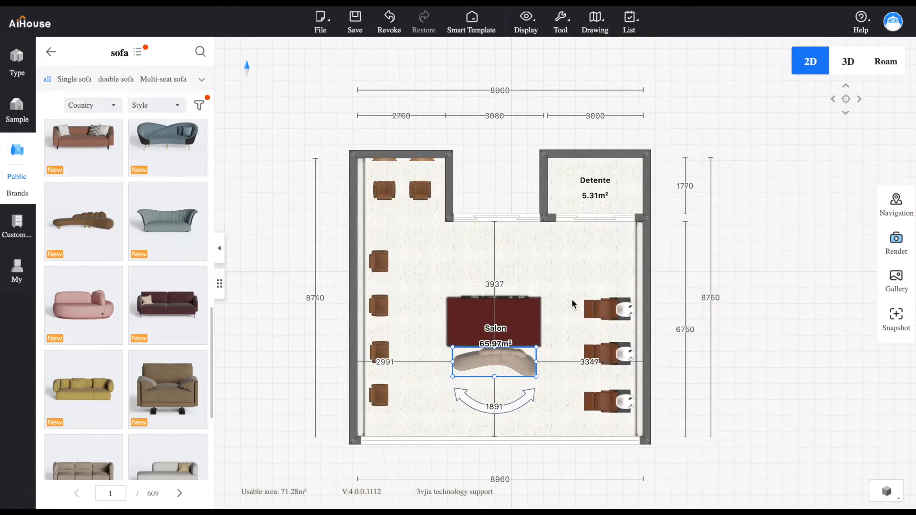
pyautogui.click(501, 366)
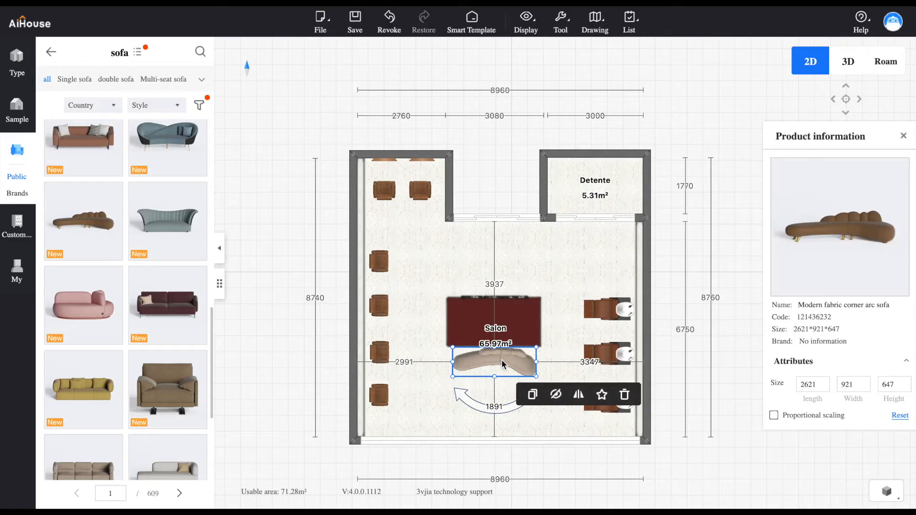
pyautogui.click(848, 67)
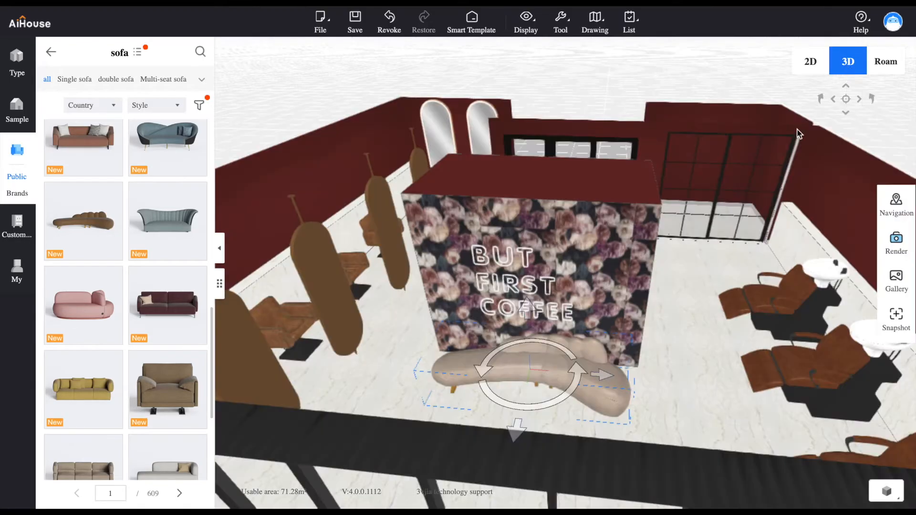
pyautogui.moveTo(690, 379); pyautogui.dragTo(633, 391)
pyautogui.click(544, 43)
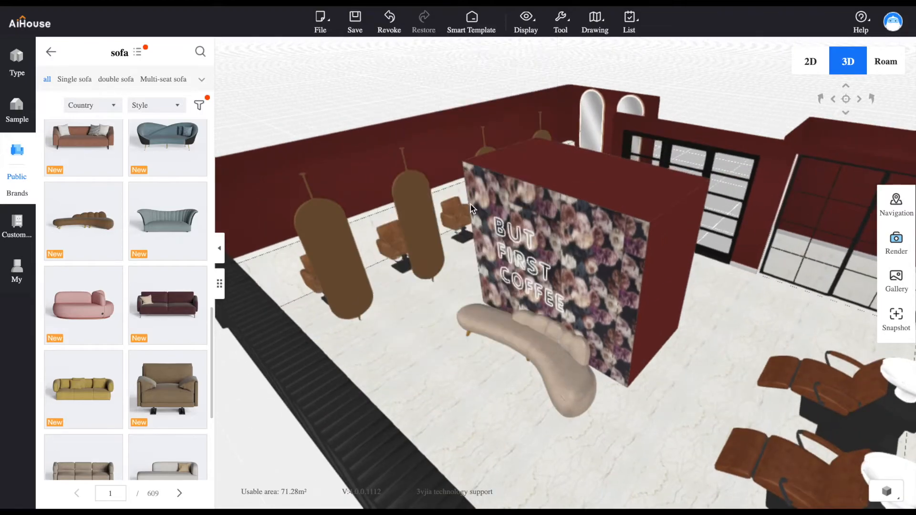
# Place the two-part marble-topped coffee table with gold and black bases from the Tables category in front of the curved sofa
pyautogui.click(50, 54)
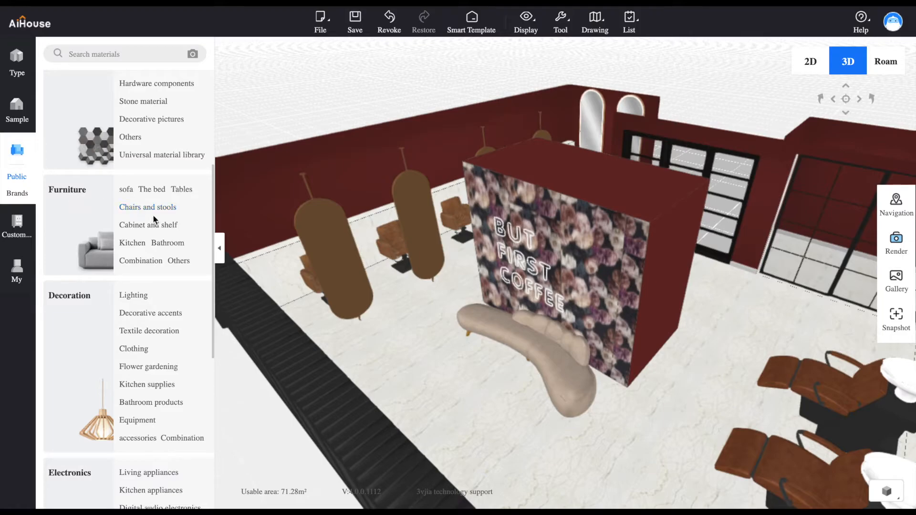
pyautogui.click(179, 190)
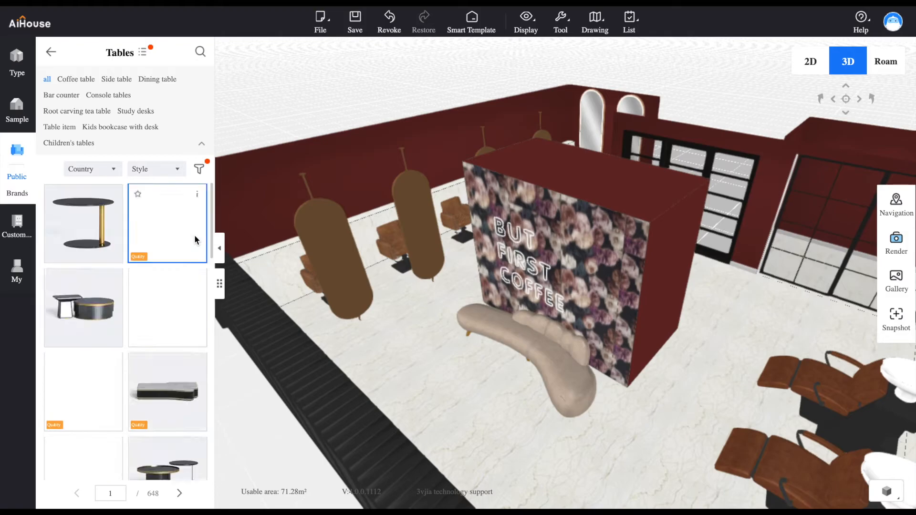
pyautogui.moveTo(213, 246); pyautogui.dragTo(217, 280)
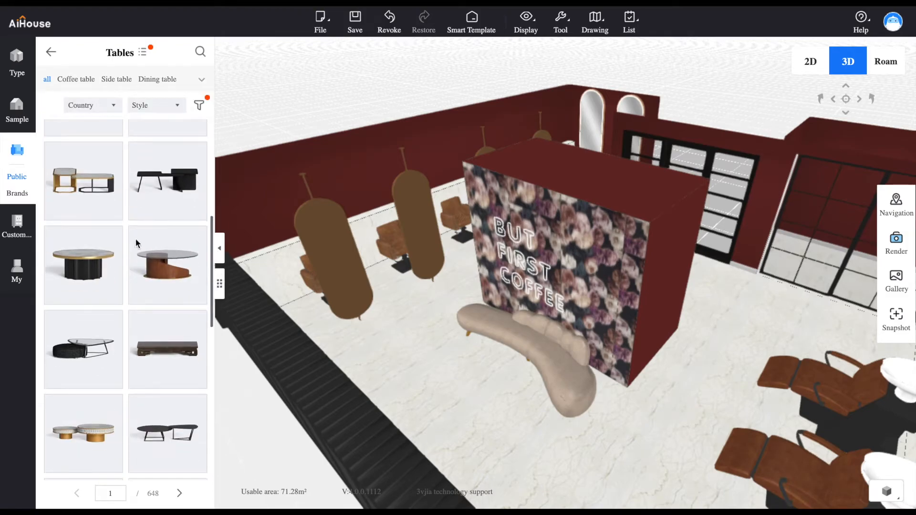
pyautogui.moveTo(81, 192); pyautogui.dragTo(462, 408)
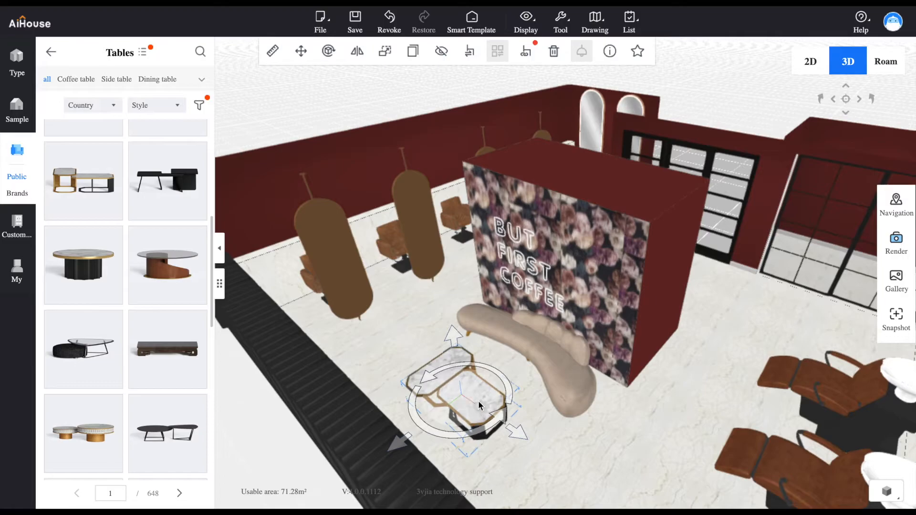
pyautogui.moveTo(489, 457); pyautogui.dragTo(562, 467)
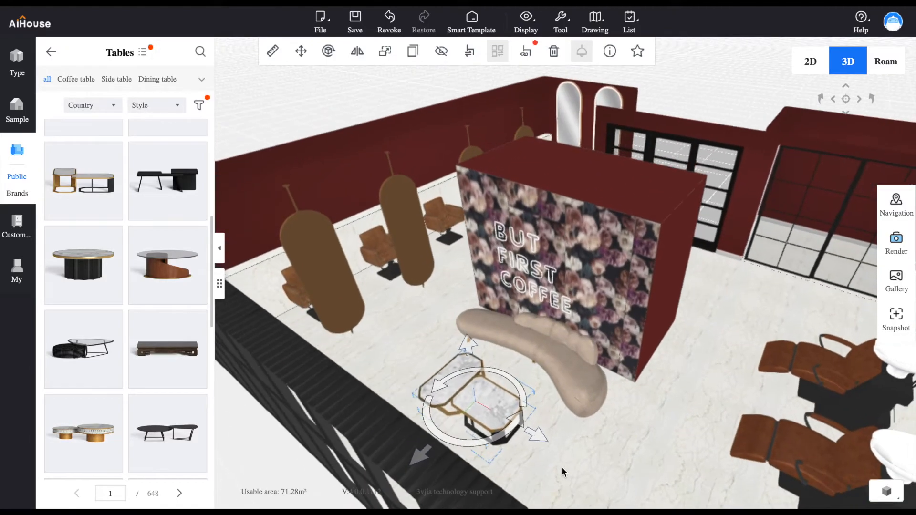
# Place the red rose stems on one marble tabletop and the bouquet in a glass vase on the other, from Flower gardening
pyautogui.click(50, 54)
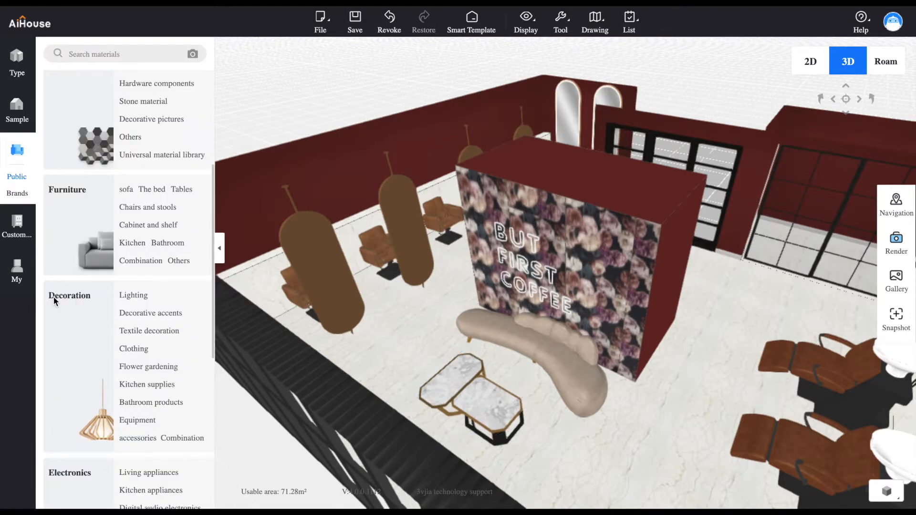
pyautogui.click(145, 368)
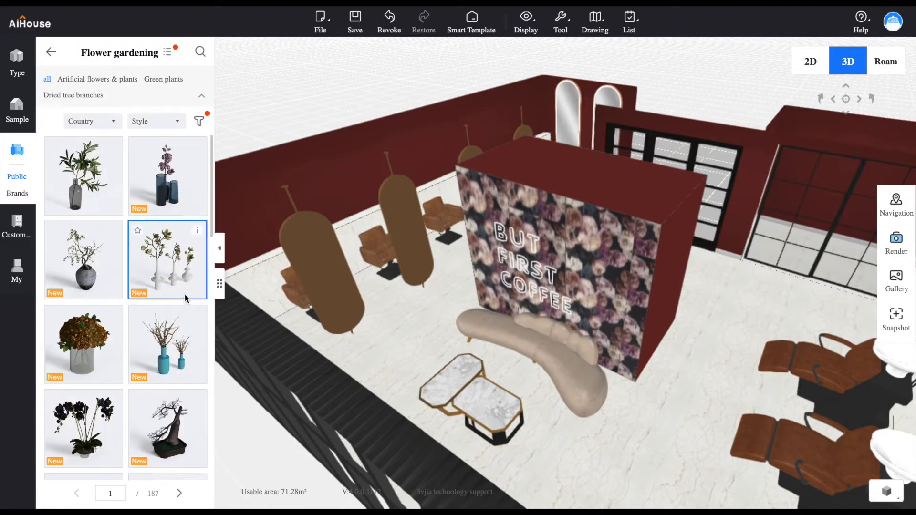
pyautogui.click(220, 248)
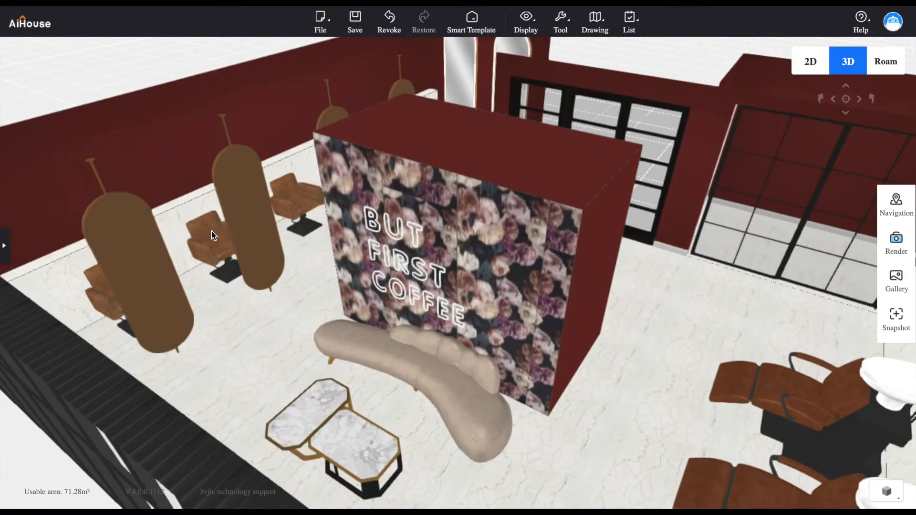
pyautogui.click(3, 245)
pyautogui.moveTo(213, 230); pyautogui.dragTo(213, 289)
pyautogui.moveTo(180, 326); pyautogui.dragTo(502, 416)
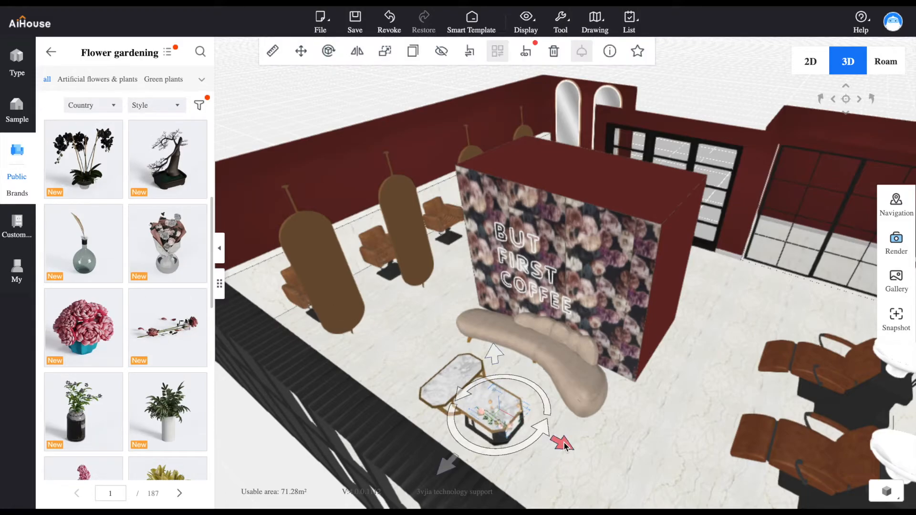
pyautogui.moveTo(565, 443); pyautogui.dragTo(554, 436)
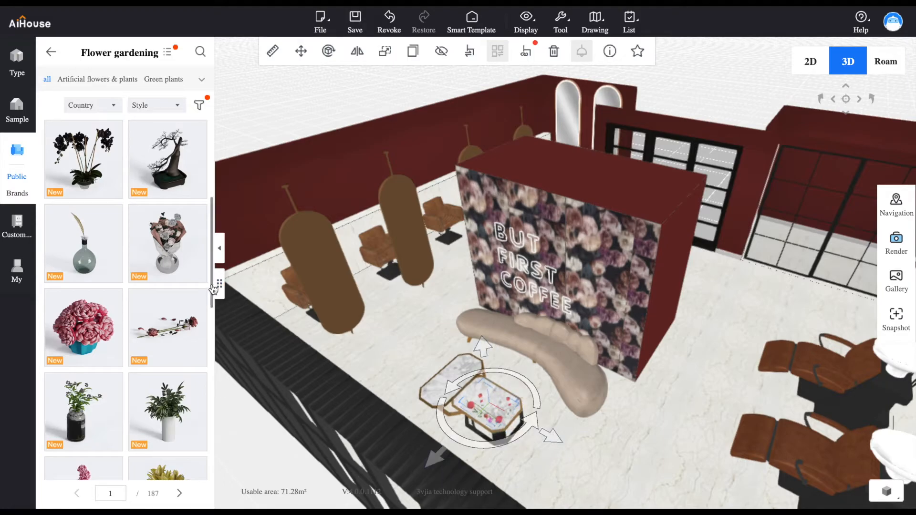
pyautogui.click(168, 267)
pyautogui.click(457, 377)
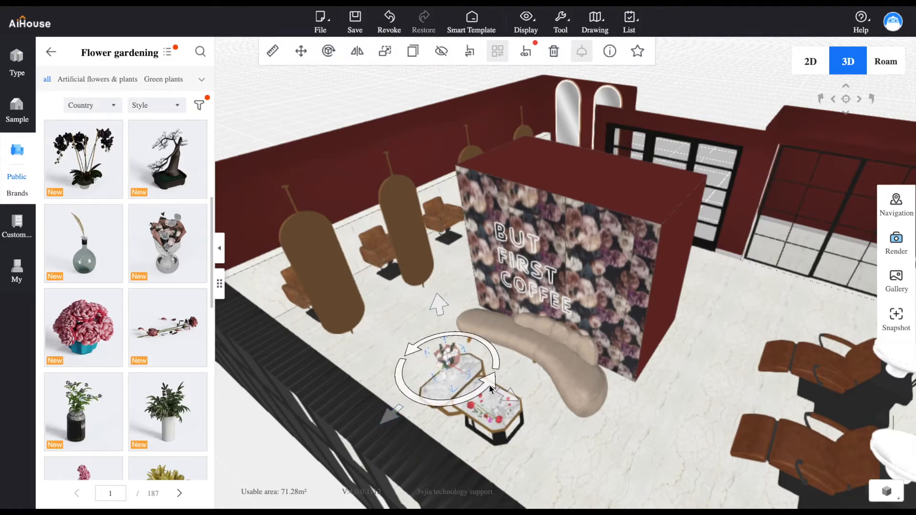
# Place the white and brown massage bed from the Beauty and hairdressing category on the floor of the Detente room behind the glass doors
pyautogui.moveTo(690, 302); pyautogui.dragTo(405, 310)
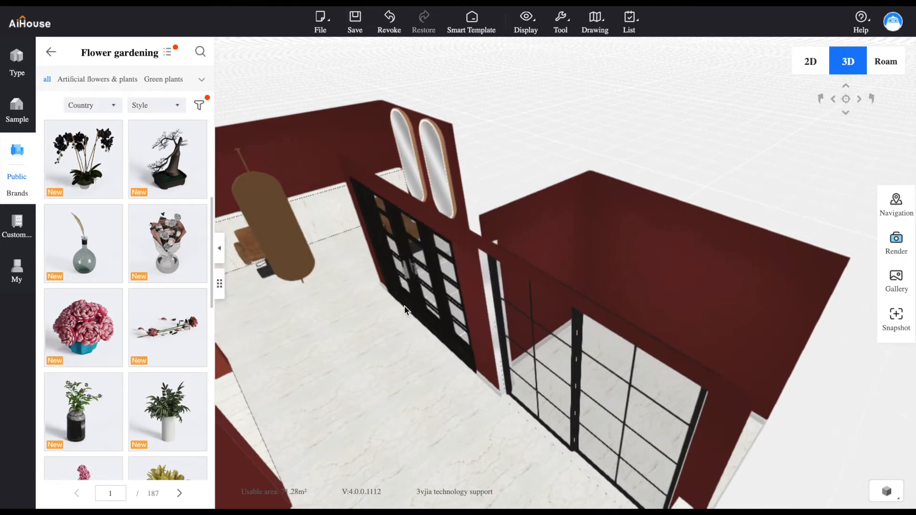
pyautogui.click(48, 54)
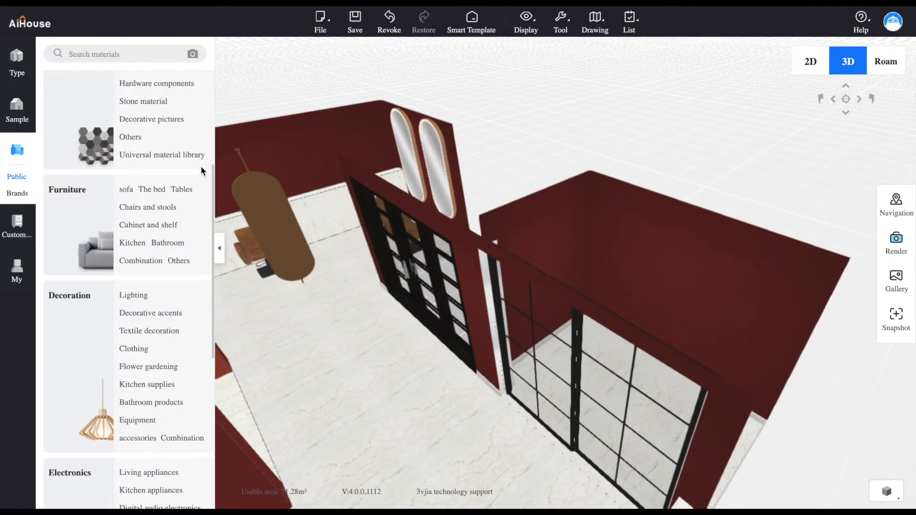
pyautogui.scroll(4, 131, 326)
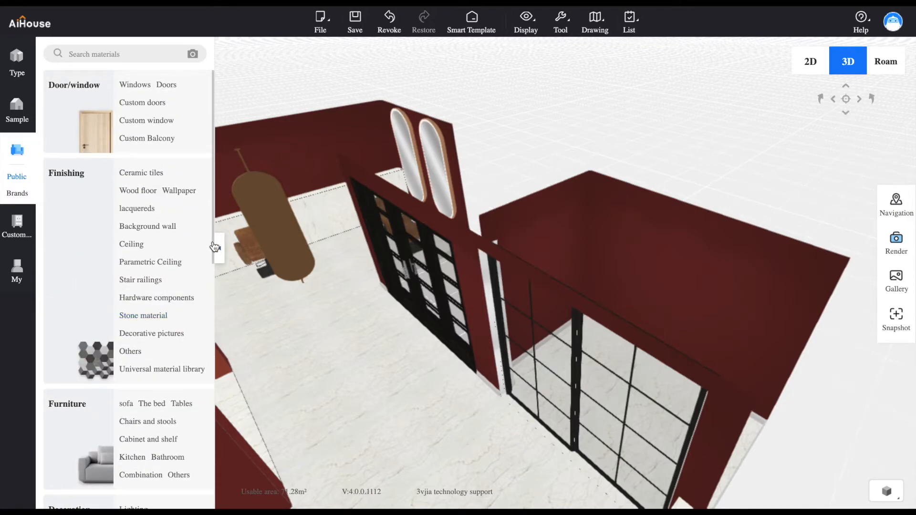
pyautogui.moveTo(214, 247); pyautogui.dragTo(206, 479)
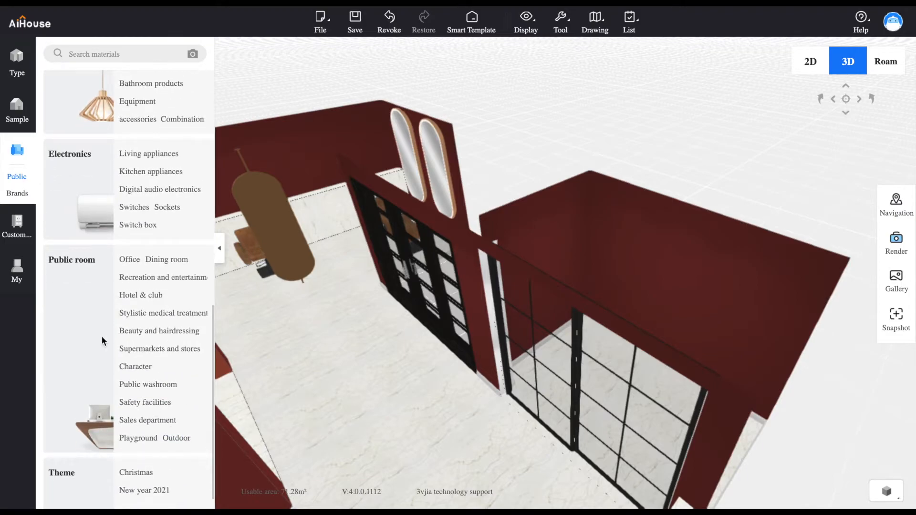
pyautogui.click(127, 332)
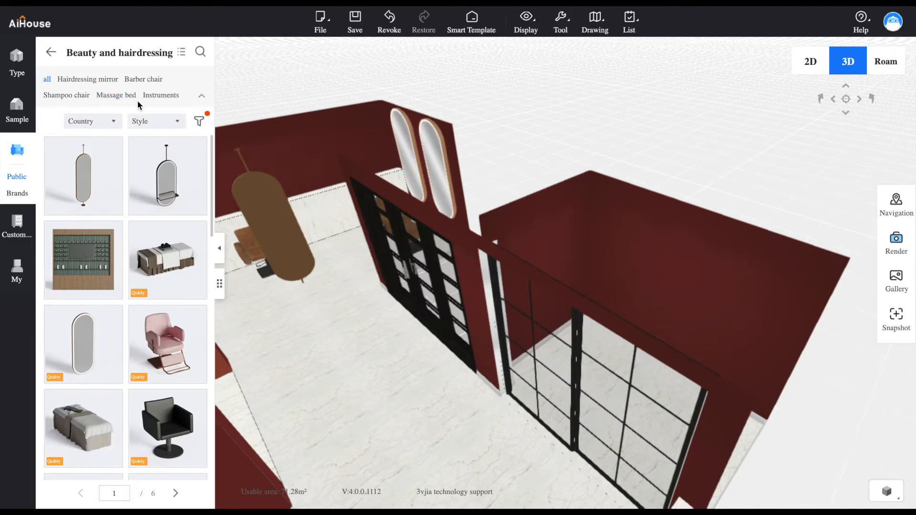
pyautogui.click(117, 97)
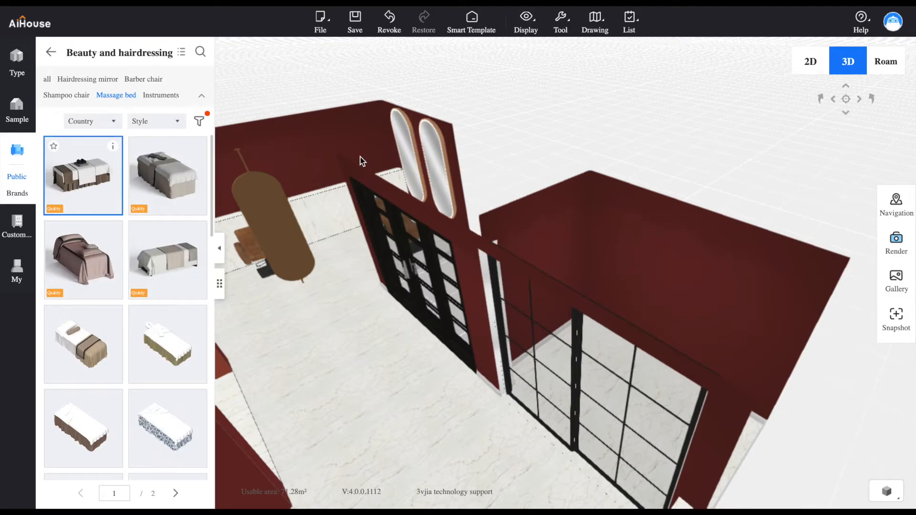
pyautogui.click(645, 302)
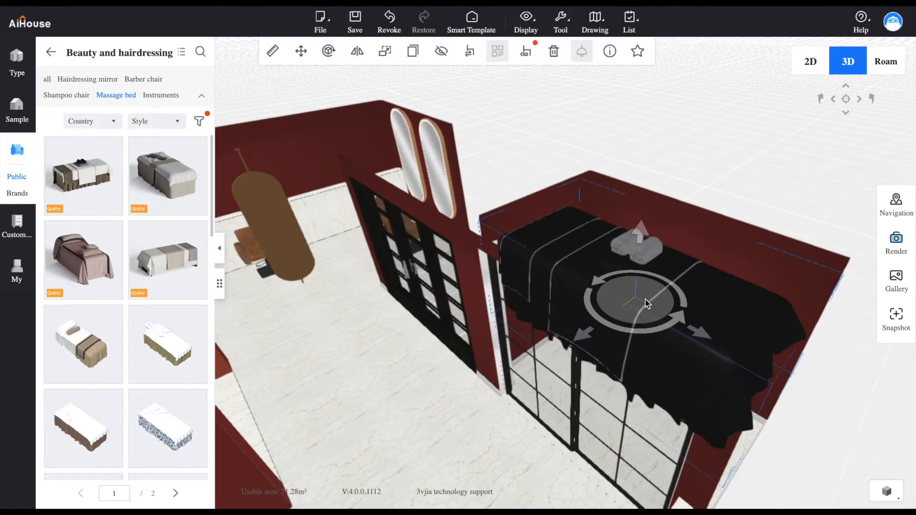
pyautogui.moveTo(646, 303); pyautogui.dragTo(598, 328, button='right')
pyautogui.moveTo(552, 478); pyautogui.dragTo(609, 380)
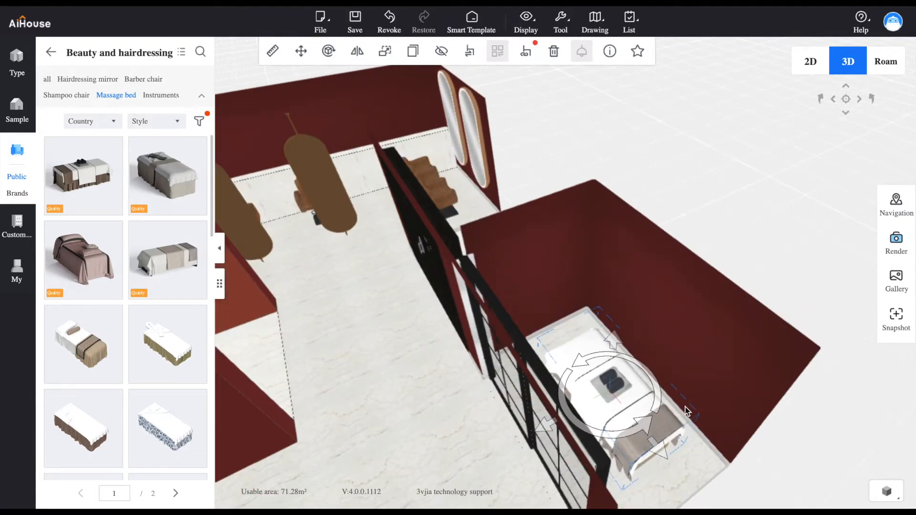
pyautogui.moveTo(686, 408); pyautogui.dragTo(625, 389, button='right')
pyautogui.moveTo(498, 409); pyautogui.dragTo(480, 409)
# Browse the public Lighting library's Wall Sconce models and bring up their second page
pyautogui.moveTo(342, 397); pyautogui.dragTo(613, 403, button='right')
pyautogui.moveTo(635, 406); pyautogui.dragTo(667, 237)
pyautogui.scroll(3, 603, 256)
pyautogui.moveTo(603, 257); pyautogui.dragTo(525, 264)
pyautogui.scroll(2, 685, 251)
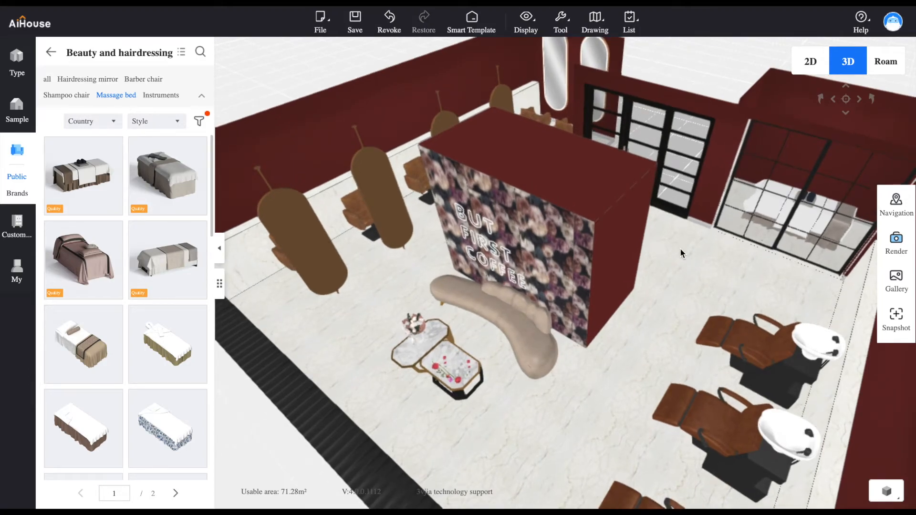
pyautogui.click(50, 52)
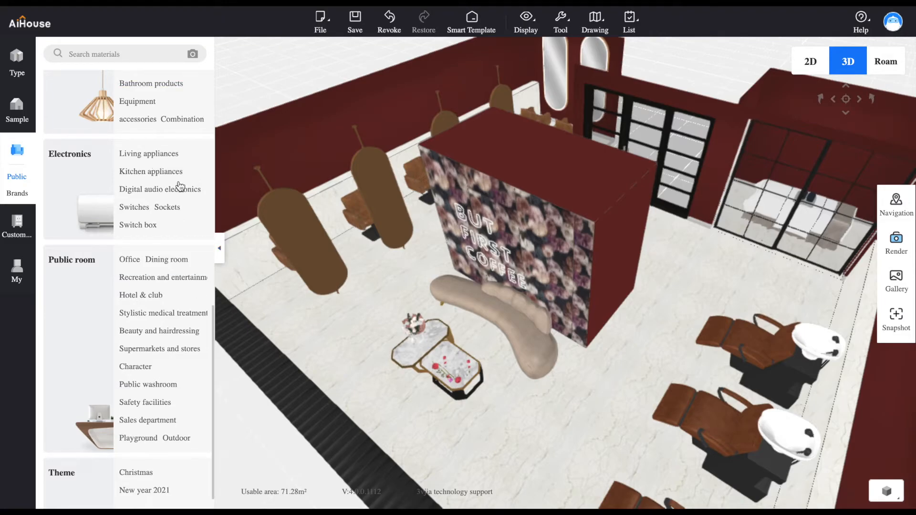
pyautogui.scroll(4, 215, 336)
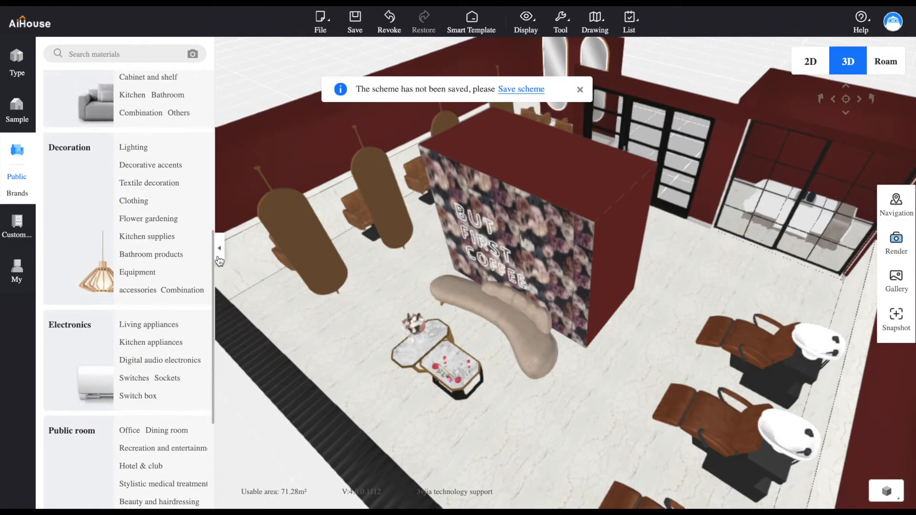
pyautogui.click(134, 148)
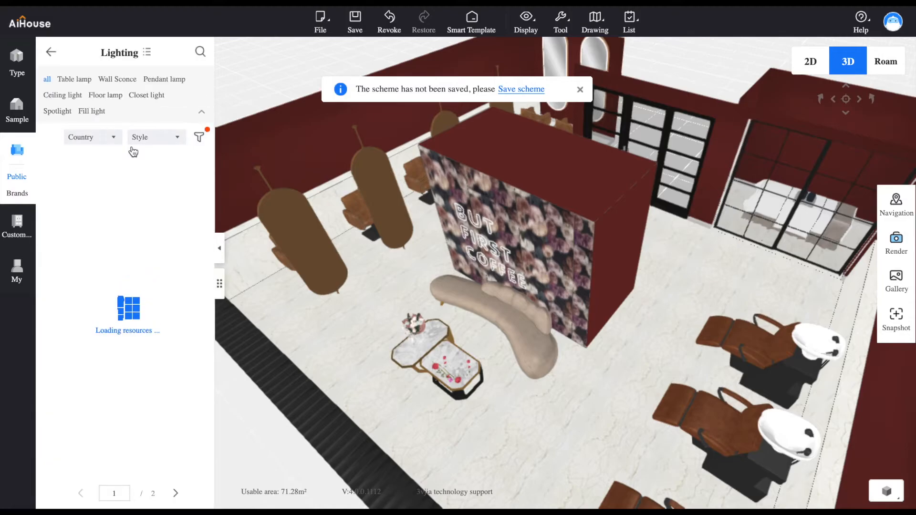
pyautogui.click(122, 80)
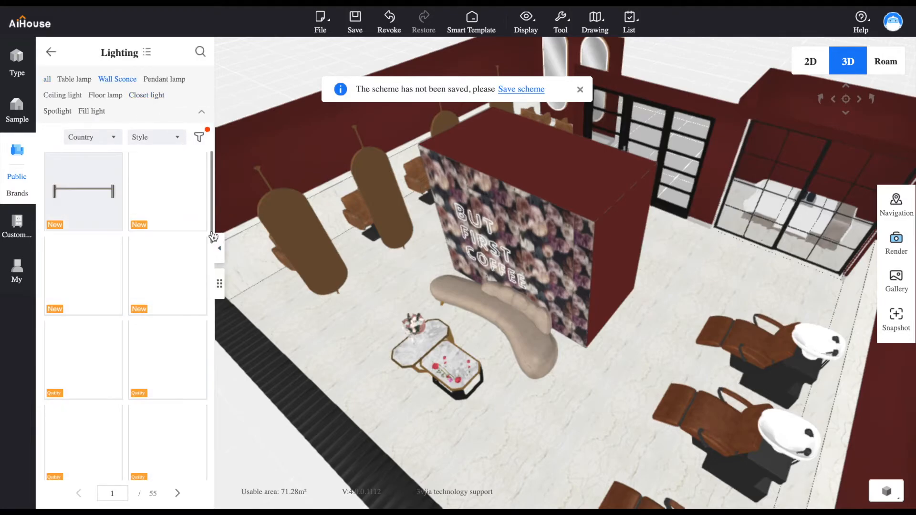
pyautogui.moveTo(212, 241); pyautogui.dragTo(190, 484)
pyautogui.click(178, 495)
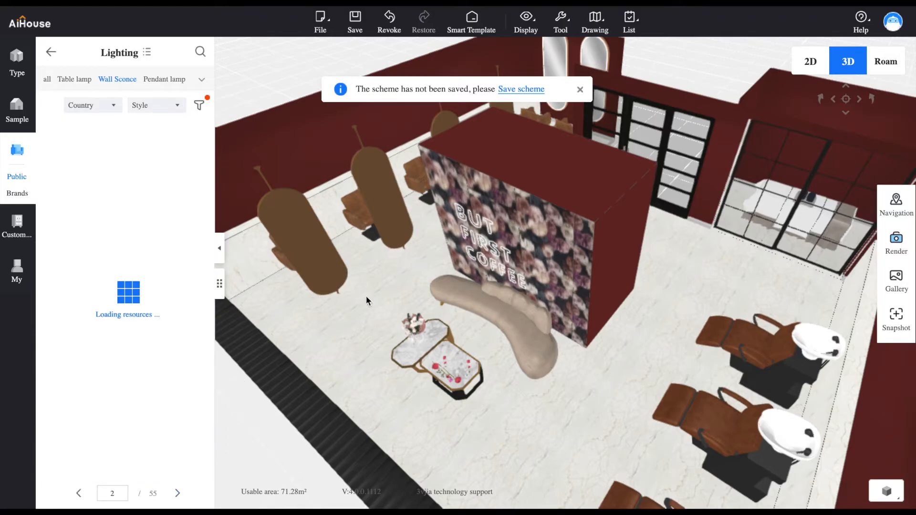
# Place the slender sconce with the hanging glass shade on the long red wall near the black-framed window
pyautogui.moveTo(365, 296); pyautogui.dragTo(287, 273)
pyautogui.moveTo(363, 261); pyautogui.dragTo(382, 298, button='right')
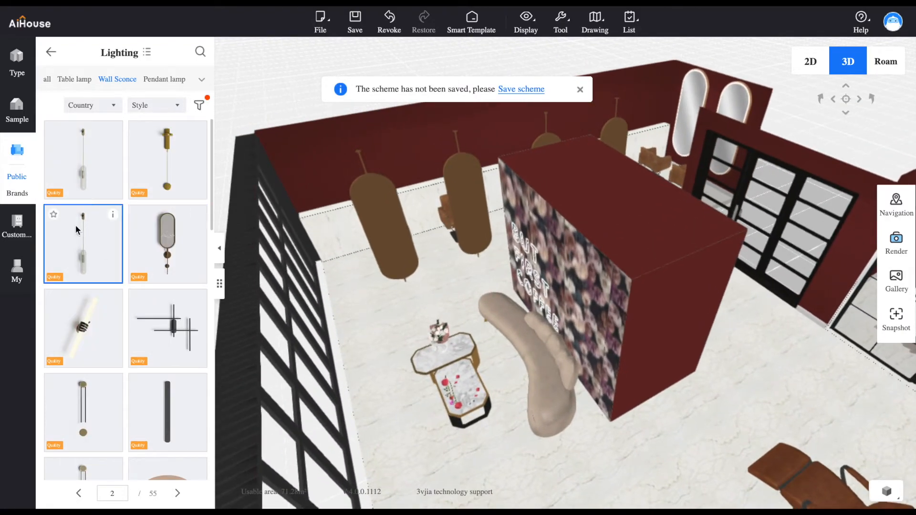
pyautogui.moveTo(84, 170); pyautogui.dragTo(361, 170)
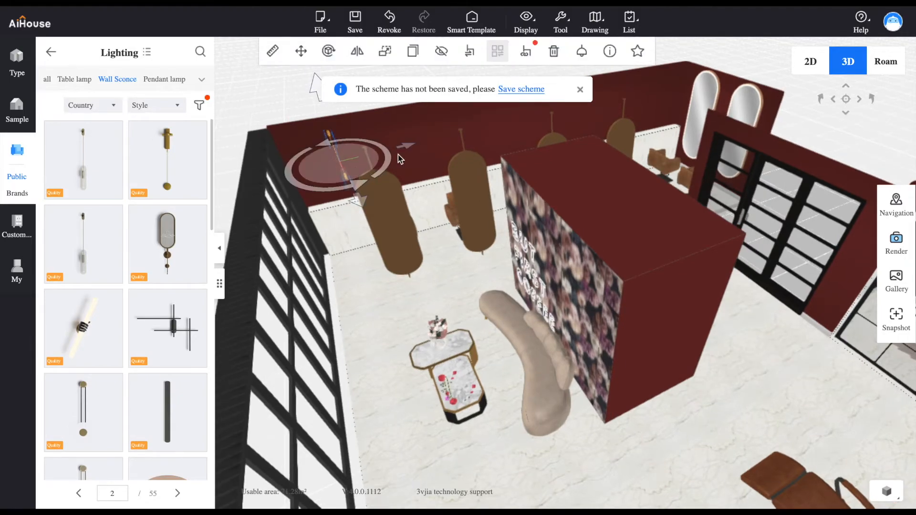
pyautogui.moveTo(405, 150); pyautogui.dragTo(312, 180)
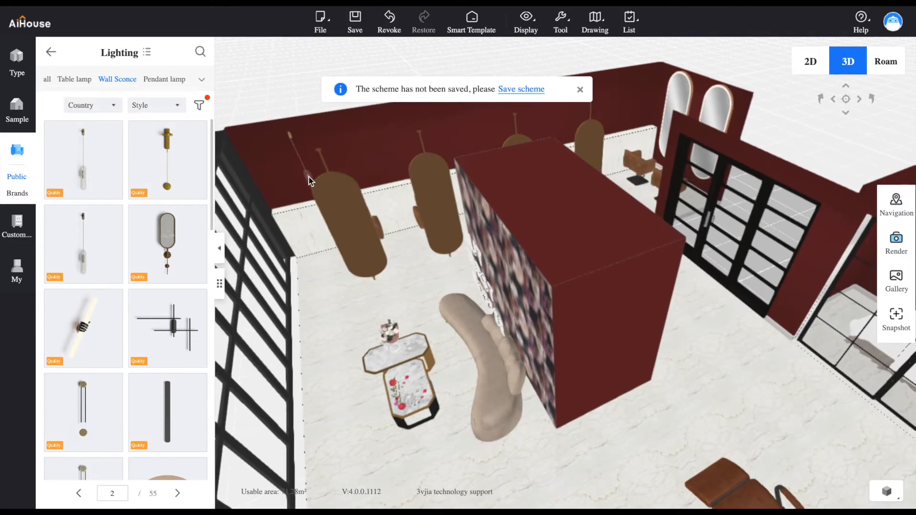
# Duplicate the wall sconce and place the copy along the red wall toward the second barber station
pyautogui.click(313, 180)
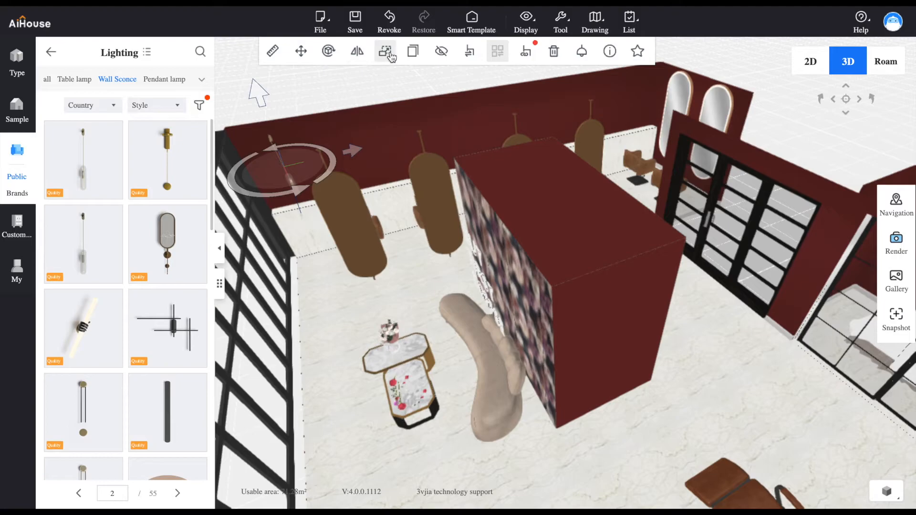
pyautogui.click(413, 55)
pyautogui.moveTo(364, 152); pyautogui.dragTo(416, 151)
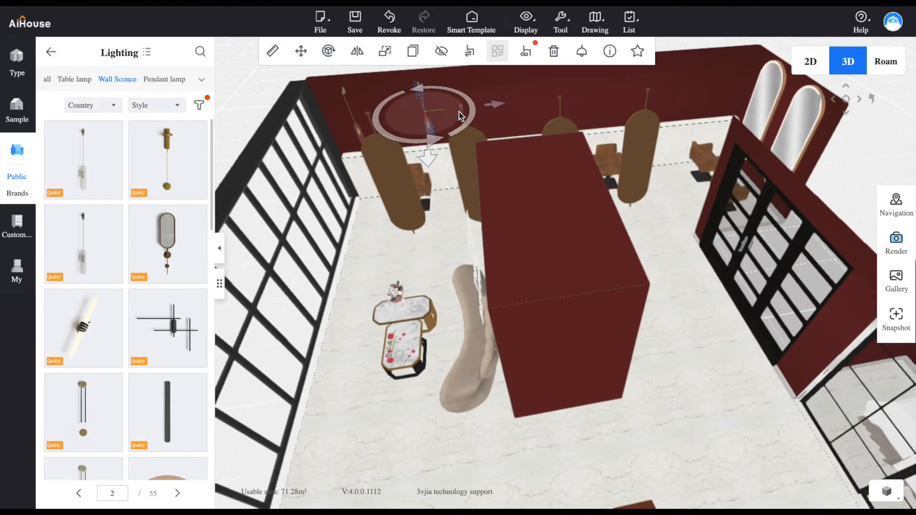
pyautogui.rightClick(497, 105)
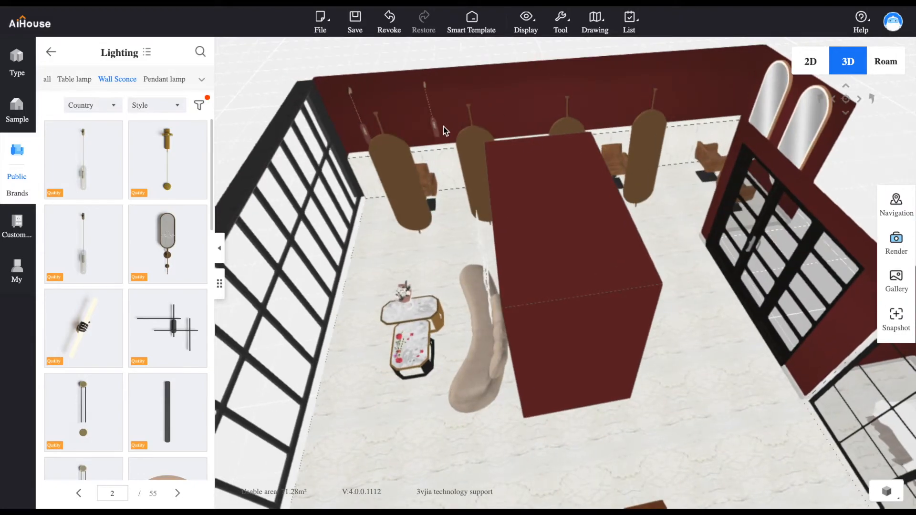
# Duplicate the second sconce twice and move the copies along the red wall as the third and fourth sconces
pyautogui.click(433, 129)
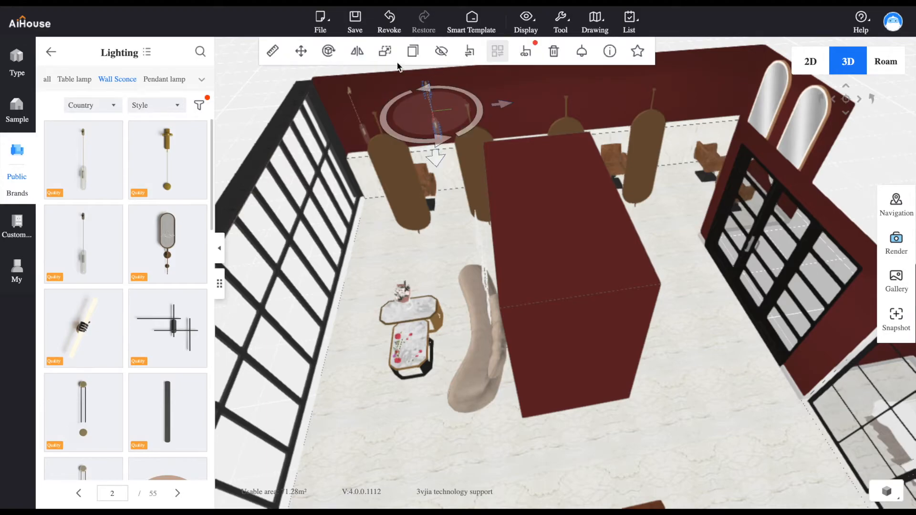
pyautogui.click(413, 51)
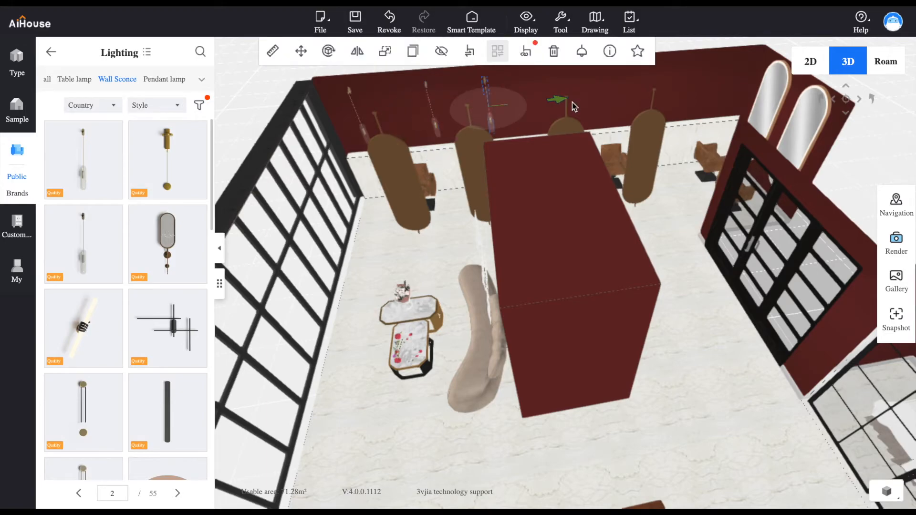
pyautogui.click(587, 101)
pyautogui.click(412, 60)
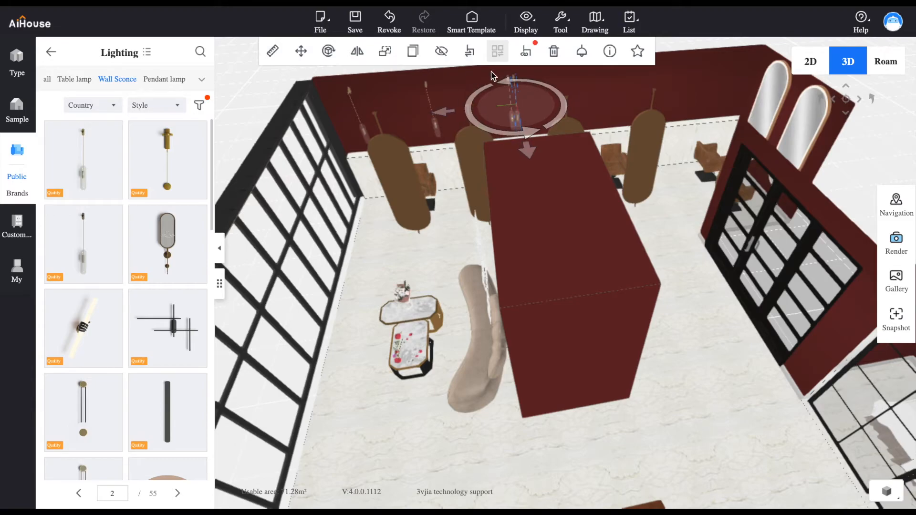
pyautogui.moveTo(440, 112); pyautogui.dragTo(534, 103)
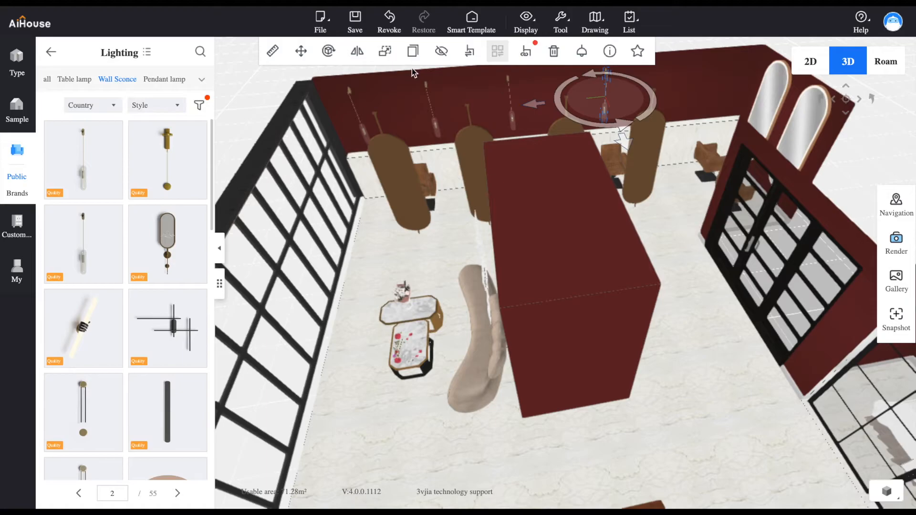
# Duplicate the fourth sconce and move the overlapping copy farther along the wall, near the lit oval mirrors
pyautogui.click(413, 60)
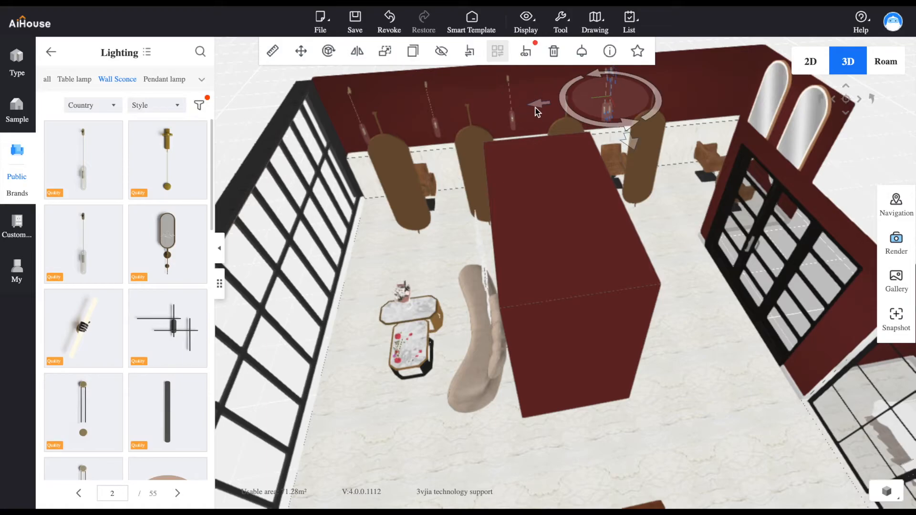
pyautogui.moveTo(536, 108); pyautogui.dragTo(601, 187)
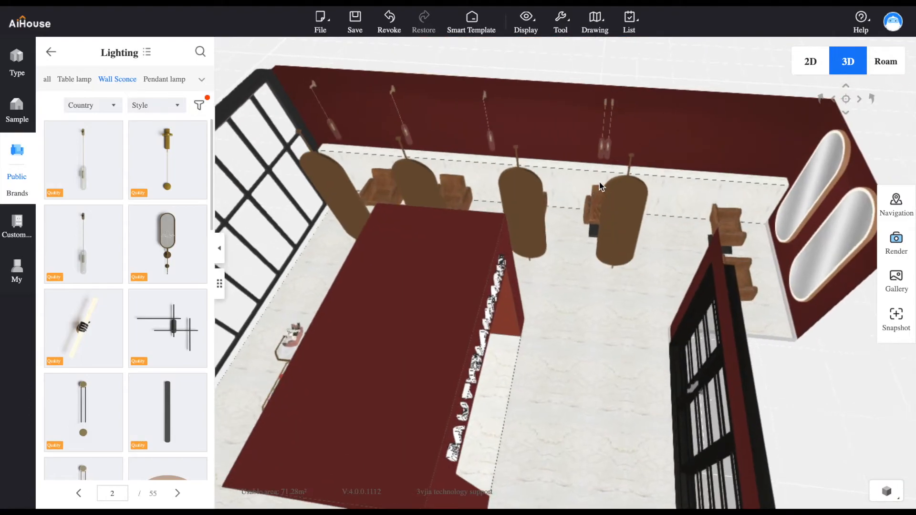
pyautogui.click(607, 152)
pyautogui.moveTo(547, 130); pyautogui.dragTo(639, 157)
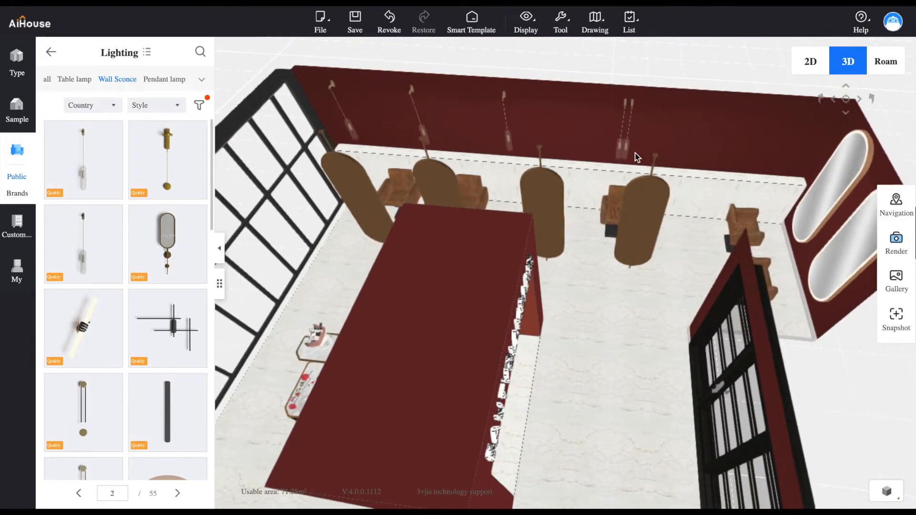
pyautogui.click(626, 151)
pyautogui.moveTo(560, 131); pyautogui.dragTo(687, 141)
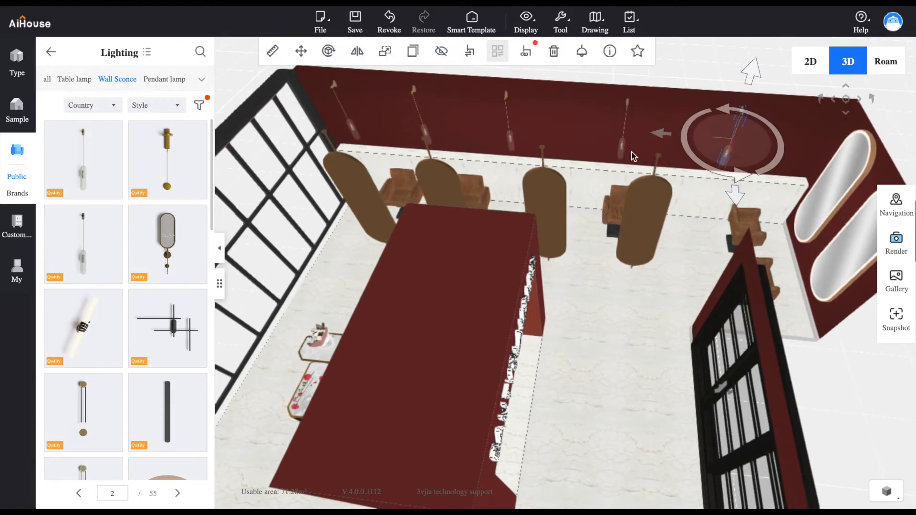
# Shift the middle sconce slightly toward the mirrors to even out the spacing along the wall
pyautogui.moveTo(564, 203); pyautogui.dragTo(605, 173)
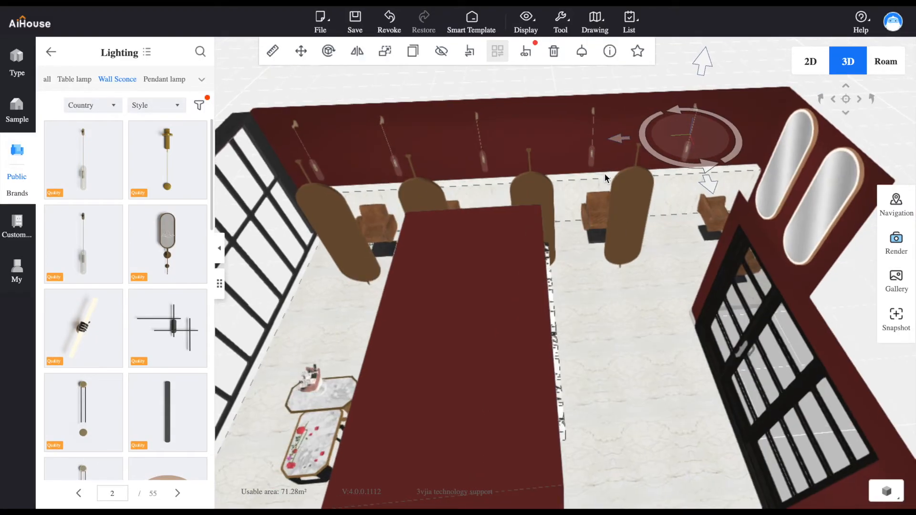
pyautogui.click(487, 158)
pyautogui.moveTo(551, 146); pyautogui.dragTo(557, 147)
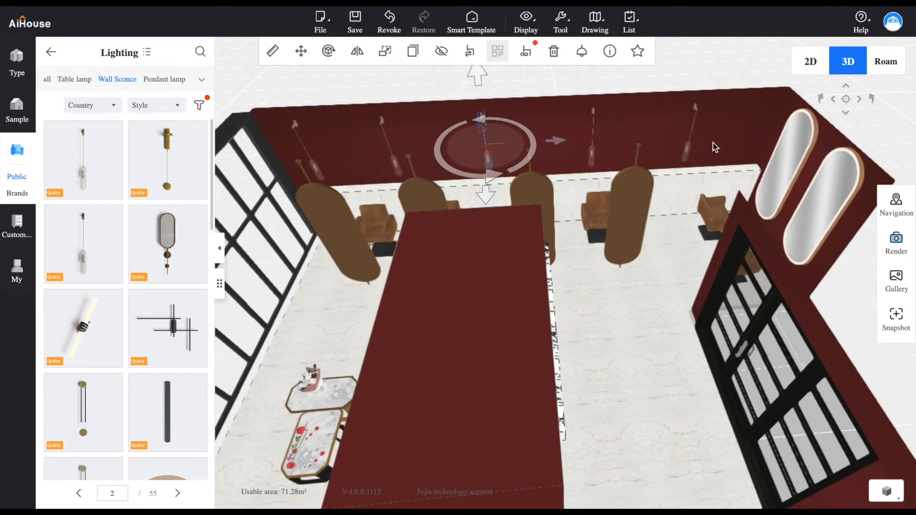
pyautogui.click(690, 153)
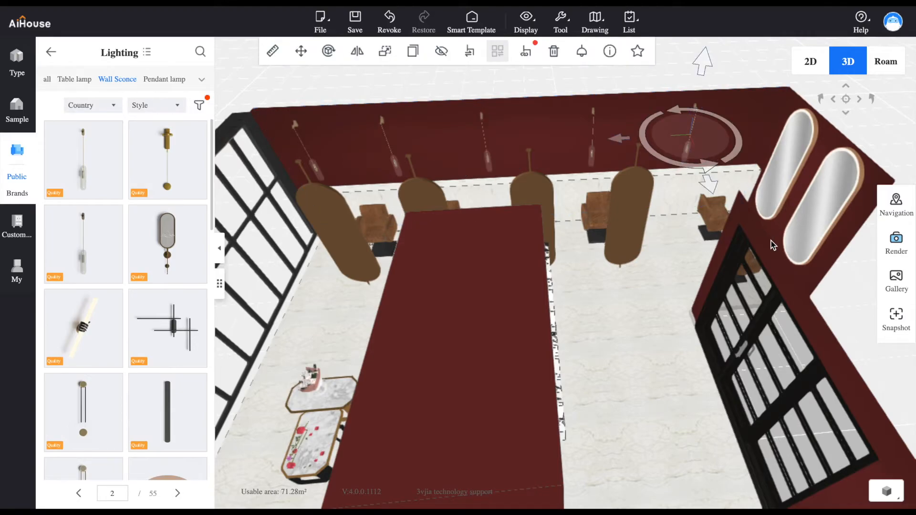
# Lower the first lit oval mirror slightly on the end wall and delete the second one beside it
pyautogui.moveTo(637, 248); pyautogui.dragTo(804, 191)
pyautogui.moveTo(618, 186); pyautogui.dragTo(661, 174)
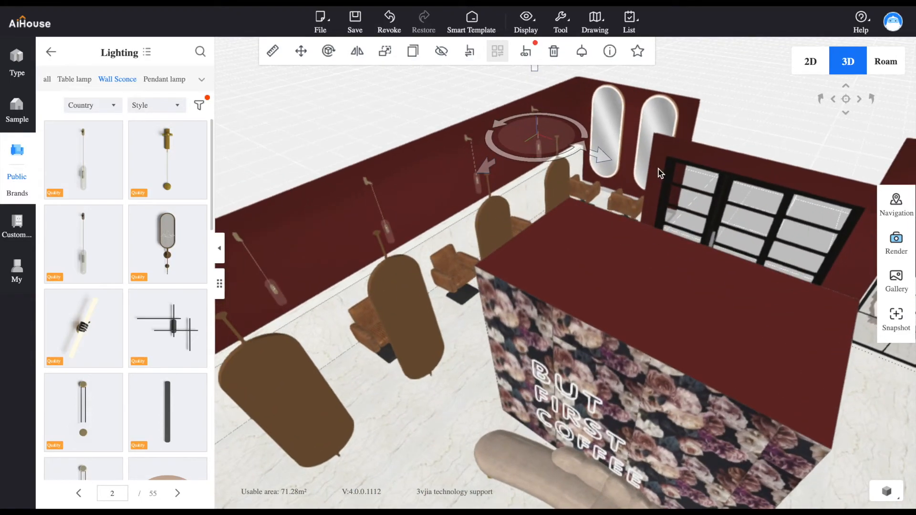
pyautogui.click(619, 122)
pyautogui.moveTo(612, 73); pyautogui.dragTo(614, 74)
pyautogui.click(658, 111)
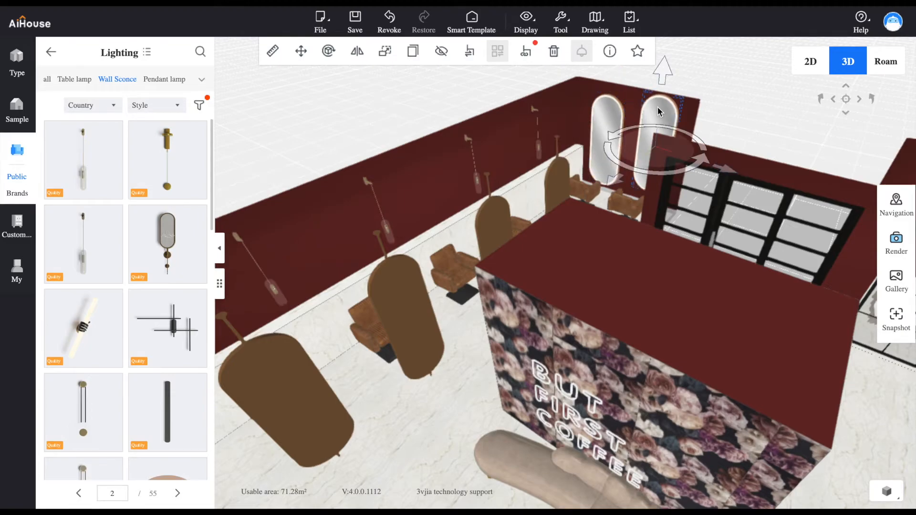
pyautogui.click(554, 51)
# Duplicate the remaining lit oval mirror and position the copy beside it above the second end-wall chair
pyautogui.click(615, 119)
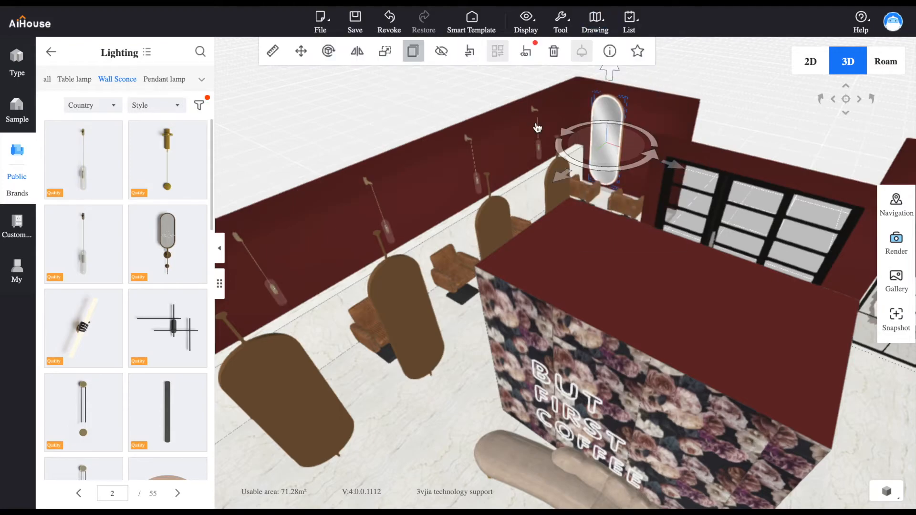
pyautogui.click(413, 51)
pyautogui.moveTo(705, 168); pyautogui.dragTo(719, 244)
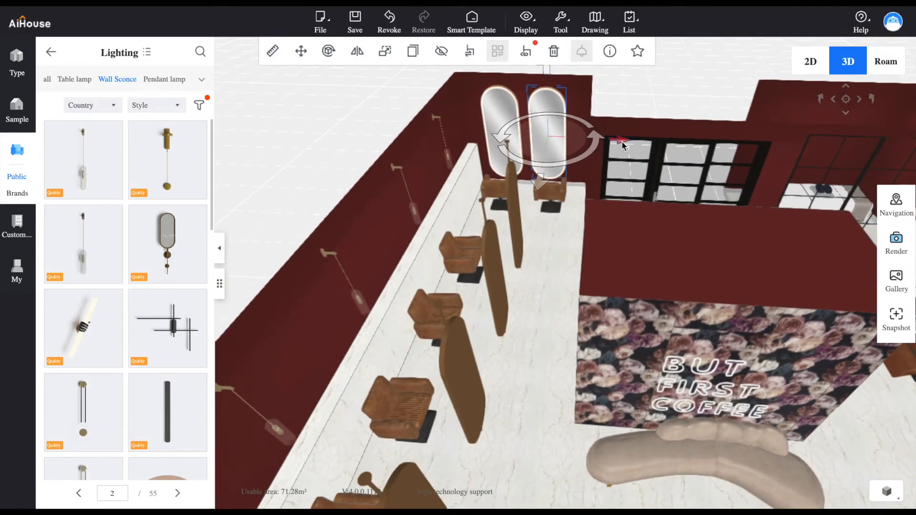
pyautogui.moveTo(622, 142); pyautogui.dragTo(625, 142)
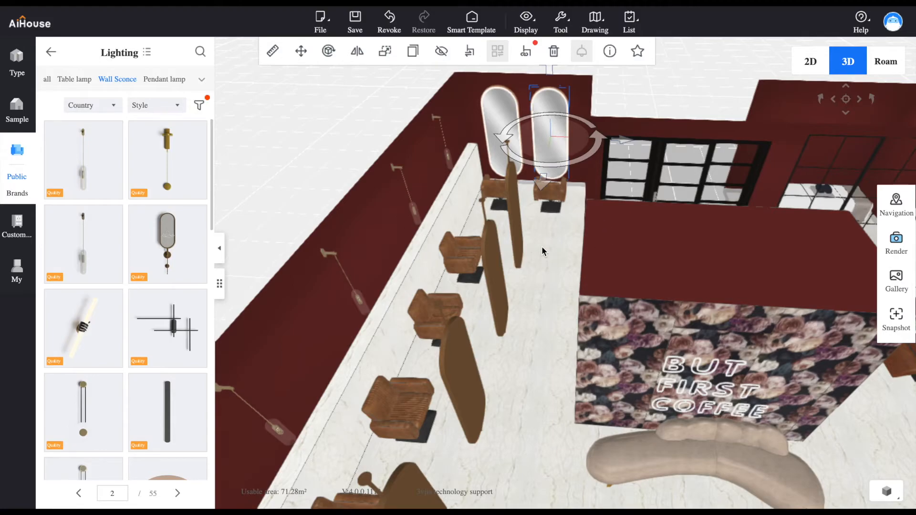
# Place the same hanging-glass sconce on the wall above the shampoo chairs and duplicate it twice along that wall
pyautogui.moveTo(554, 313); pyautogui.dragTo(803, 354)
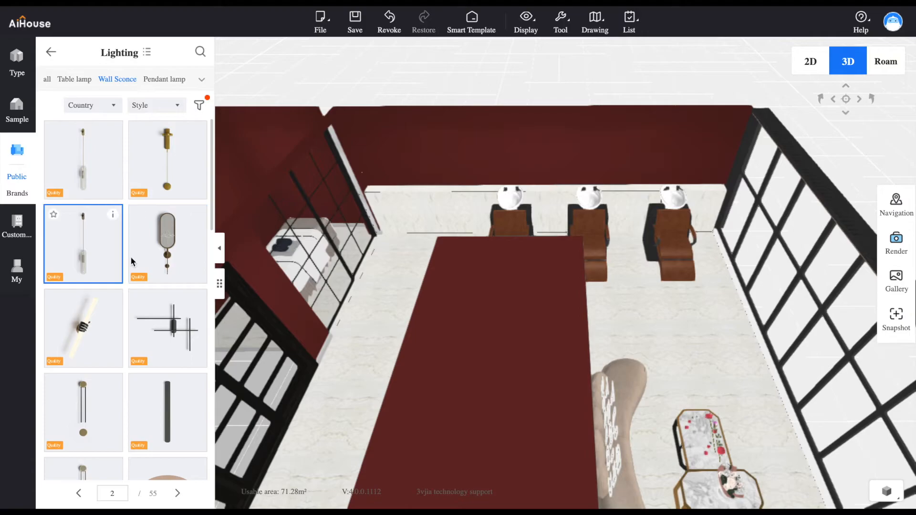
pyautogui.click(89, 171)
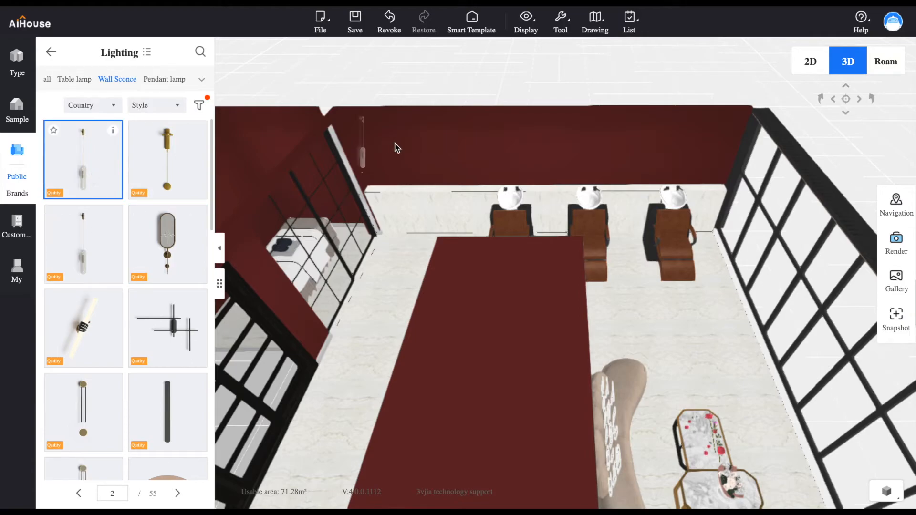
pyautogui.click(448, 148)
pyautogui.moveTo(492, 153); pyautogui.dragTo(710, 151)
pyautogui.click(413, 51)
pyautogui.click(413, 51)
# Place one of the same hanging-glass sconces on each Detente room wall facing an end of the massage bed
pyautogui.moveTo(563, 219); pyautogui.dragTo(523, 244)
pyautogui.click(84, 174)
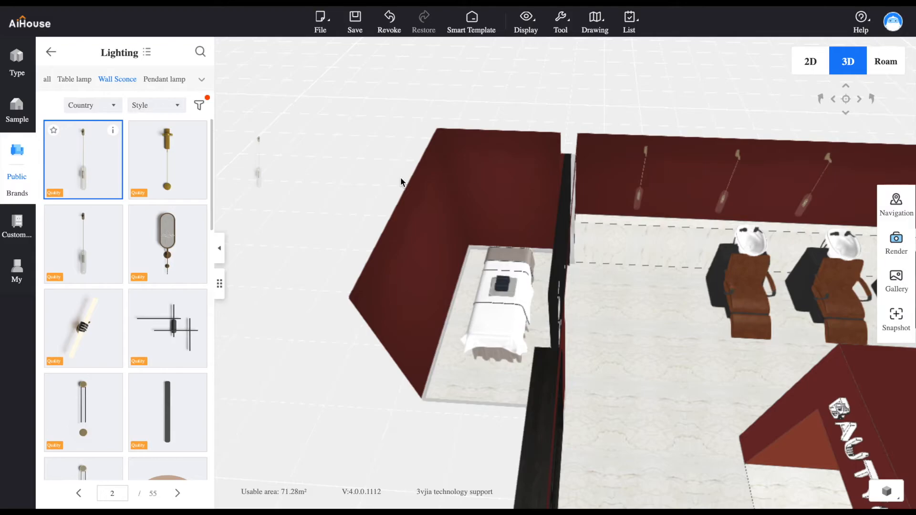
pyautogui.click(512, 196)
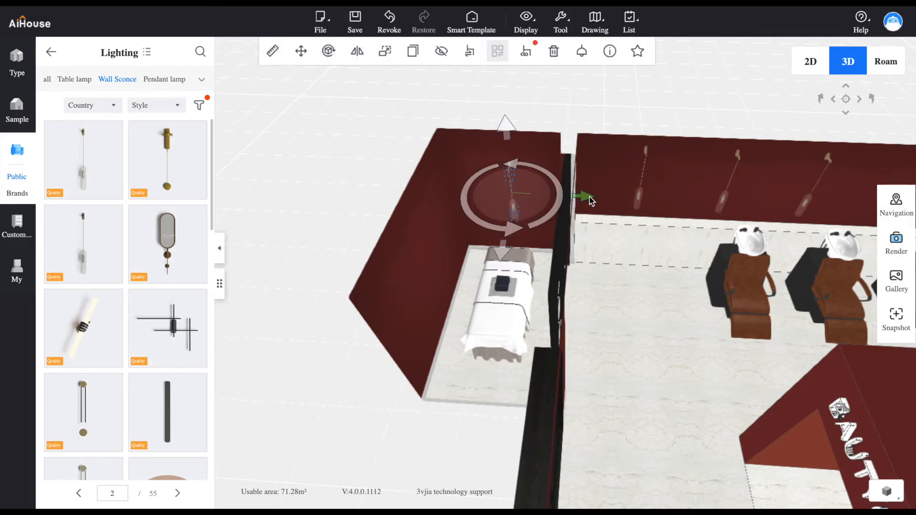
pyautogui.moveTo(634, 214); pyautogui.dragTo(515, 214)
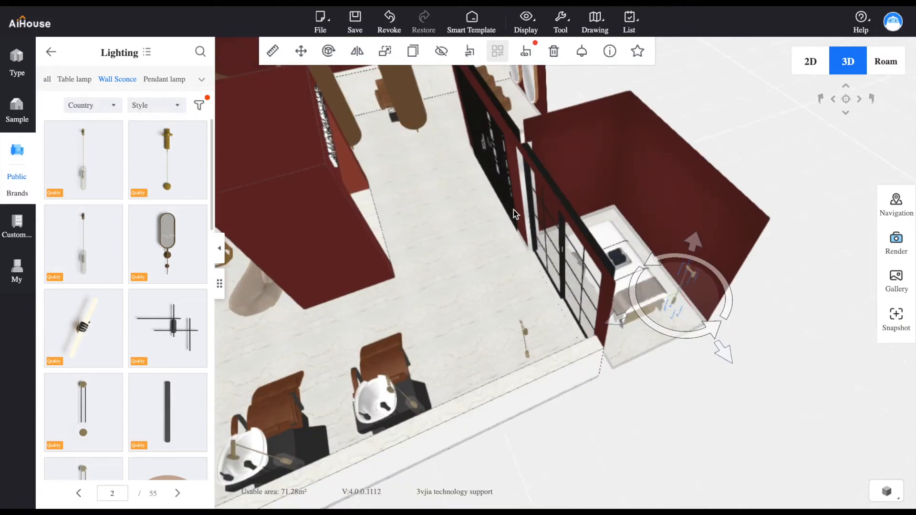
pyautogui.click(84, 157)
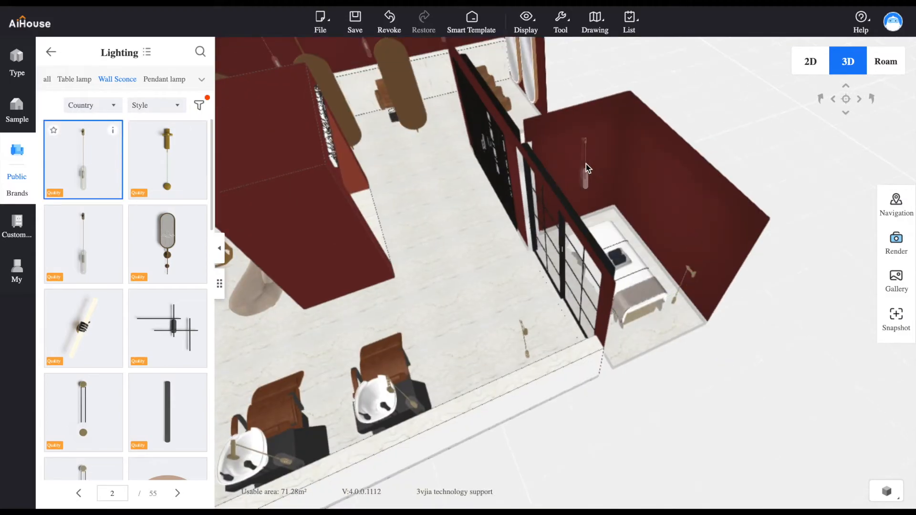
pyautogui.click(586, 165)
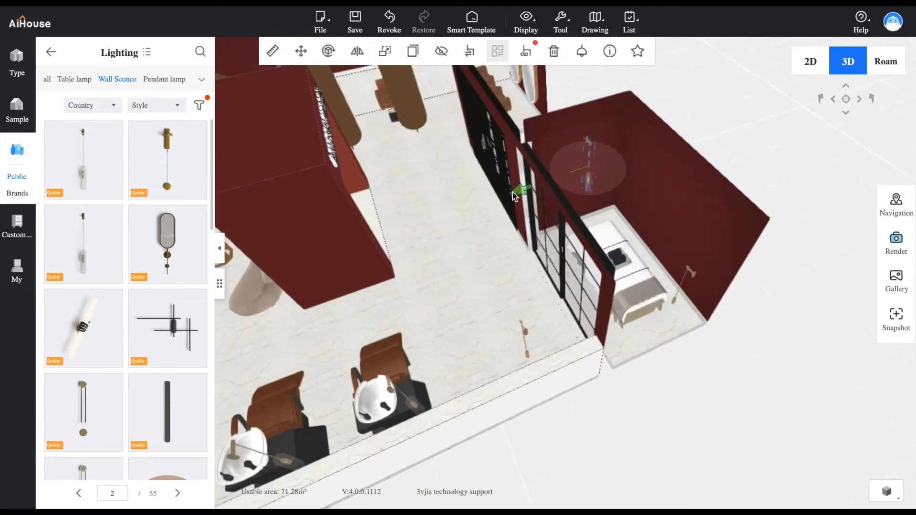
# Check the material information of the sign block's inner recess
pyautogui.moveTo(439, 211); pyautogui.dragTo(396, 167)
pyautogui.moveTo(534, 171); pyautogui.dragTo(567, 326, button='right')
pyautogui.moveTo(566, 326); pyautogui.dragTo(520, 240)
pyautogui.click(587, 279)
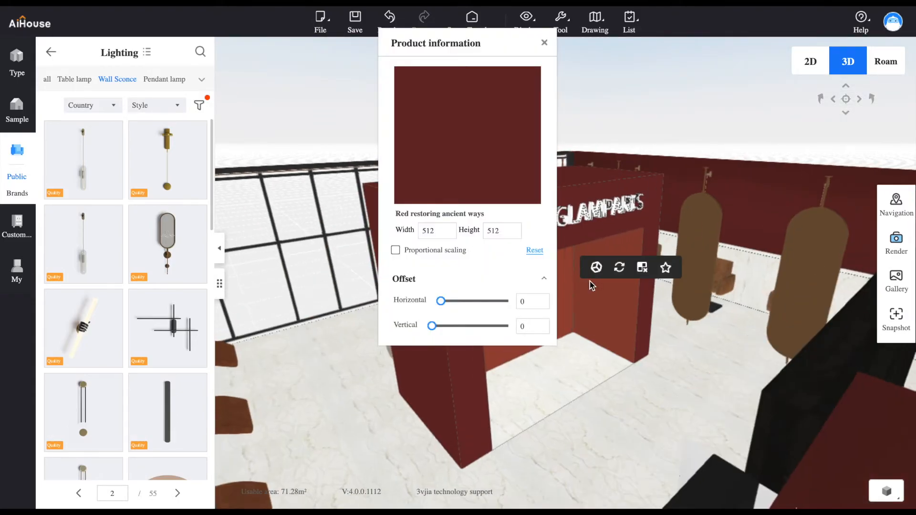
pyautogui.click(544, 42)
pyautogui.scroll(5, 479, 229)
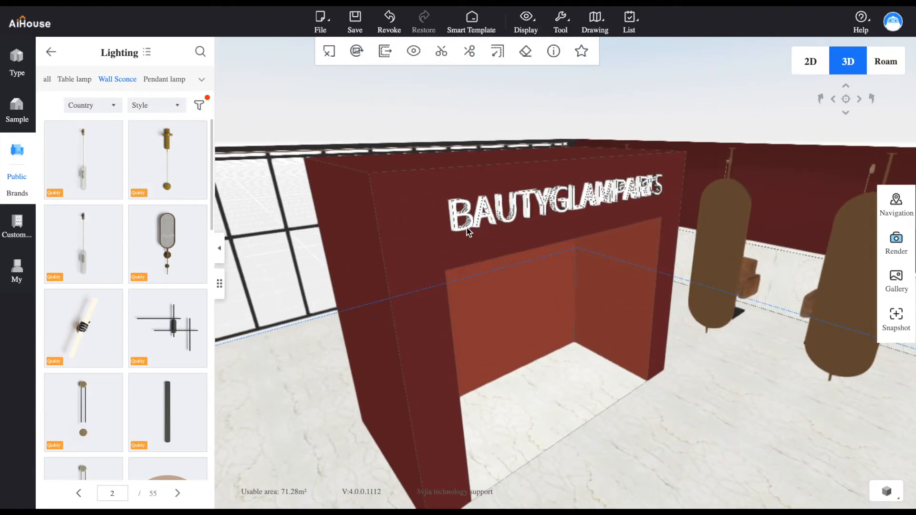
# Check the material information of the sign block's outer face and examine the BAUTYGLAMPARIS lettering up close
pyautogui.click(411, 235)
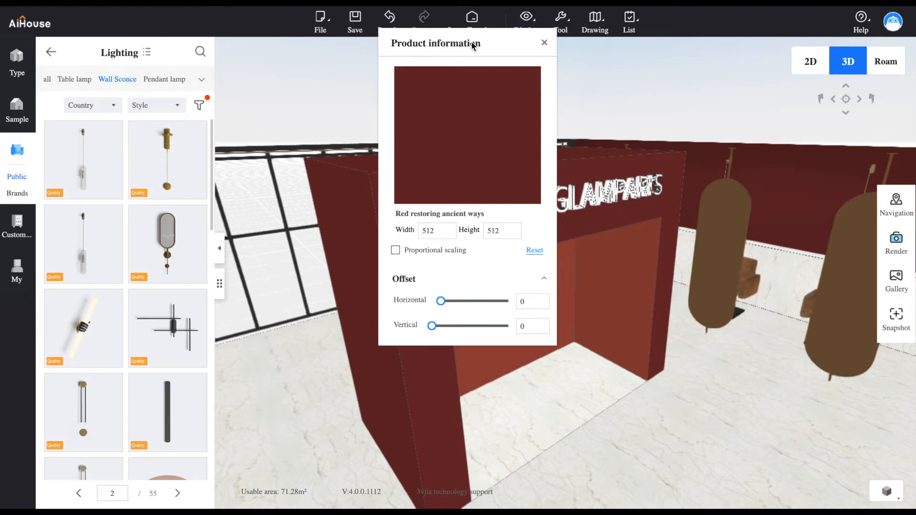
pyautogui.moveTo(473, 46); pyautogui.dragTo(793, 39)
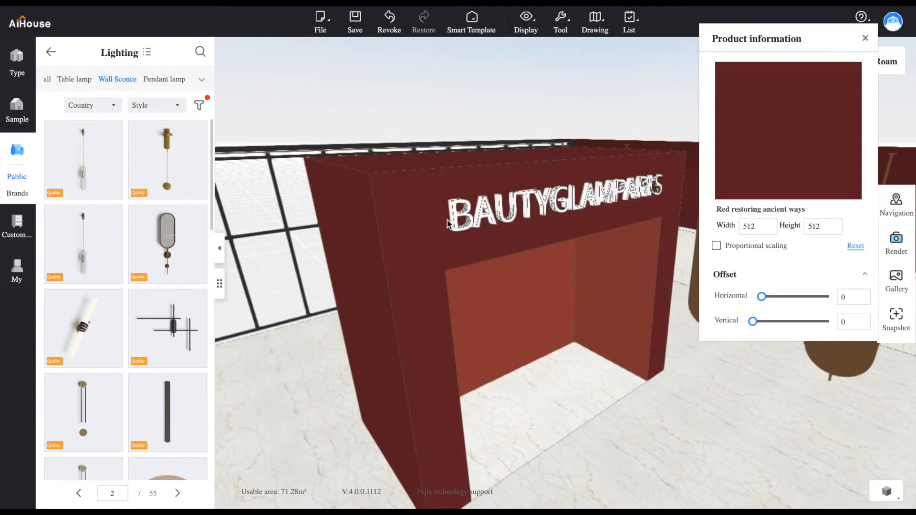
pyautogui.scroll(-3, 457, 215)
pyautogui.scroll(-2, 502, 216)
pyautogui.scroll(8, 502, 216)
pyautogui.scroll(-5, 502, 216)
pyautogui.scroll(-5, 502, 219)
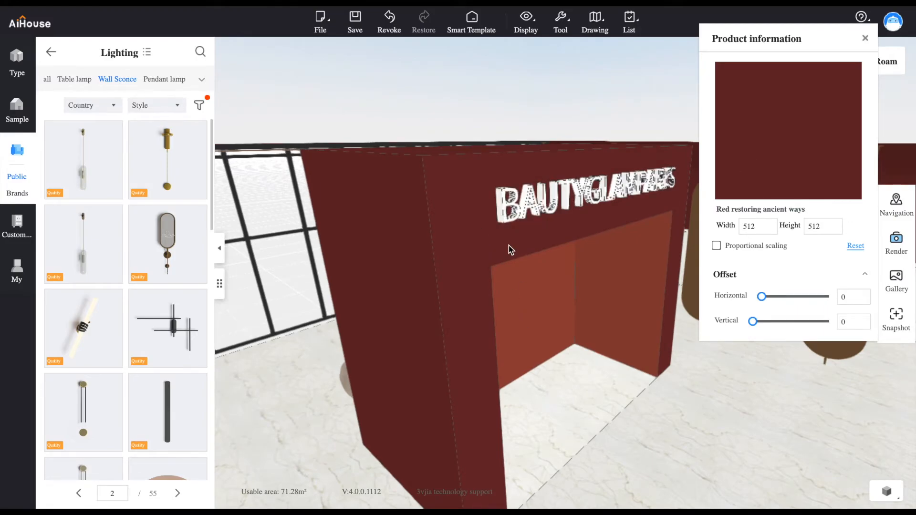
pyautogui.moveTo(509, 245); pyautogui.dragTo(509, 244)
pyautogui.scroll(-3, 571, 249)
pyautogui.scroll(4, 572, 248)
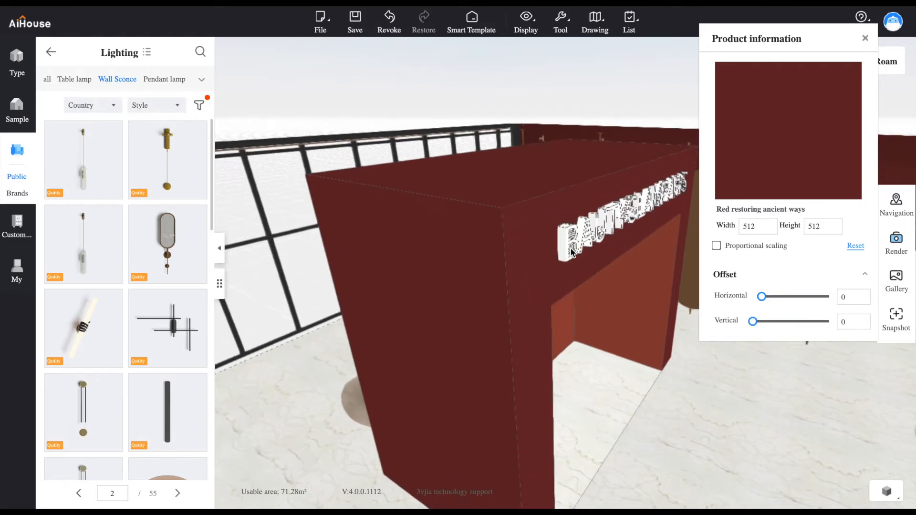
pyautogui.scroll(2, 572, 247)
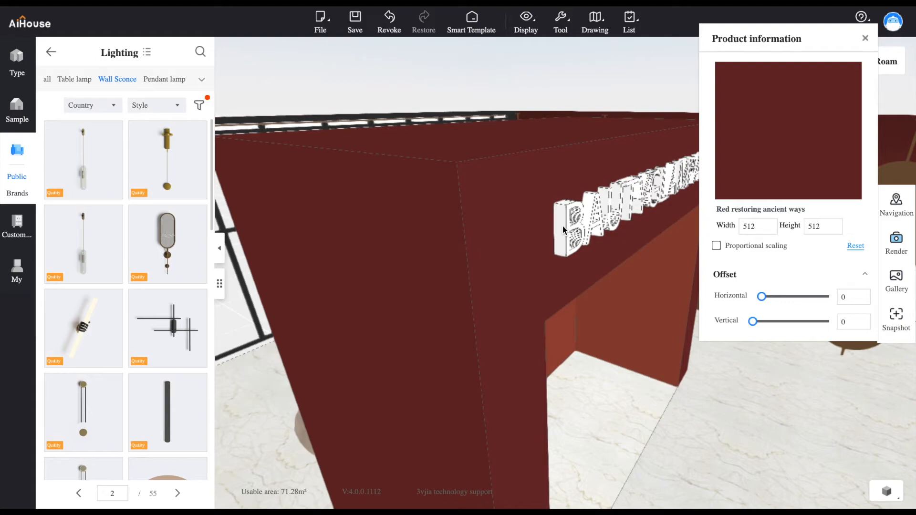
pyautogui.click(865, 39)
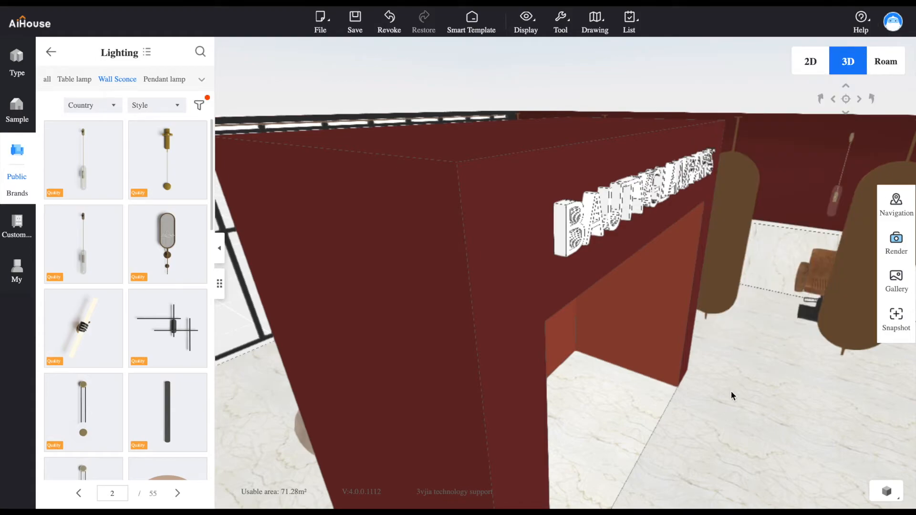
# Try applying the 21765 marble from the lower wall to the BAUTYGLAMPARIS letters and undo the attempt
pyautogui.click(753, 202)
pyautogui.click(554, 59)
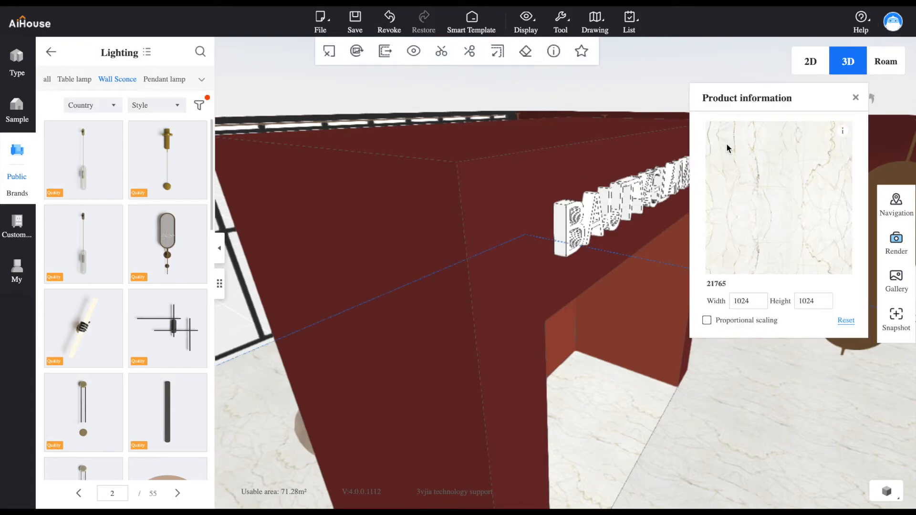
pyautogui.moveTo(768, 191); pyautogui.dragTo(560, 231)
pyautogui.moveTo(571, 238); pyautogui.dragTo(531, 232)
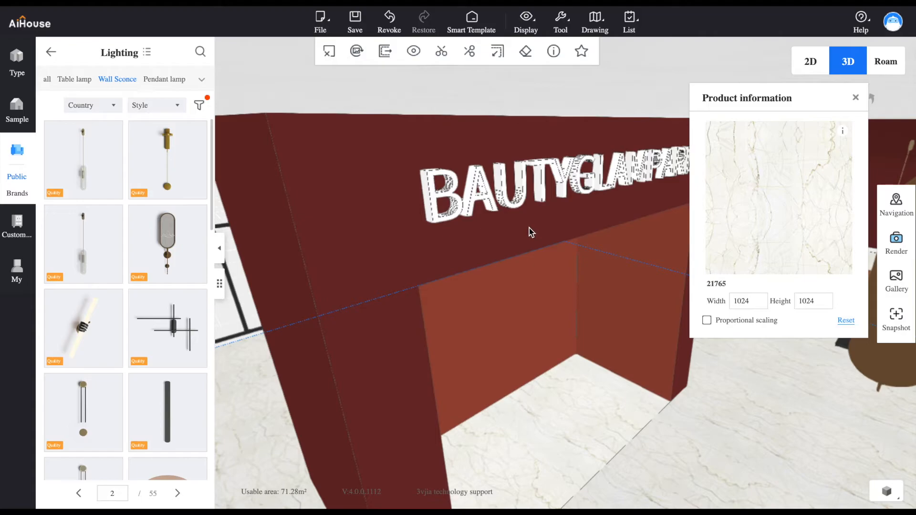
pyautogui.click(855, 98)
pyautogui.click(389, 24)
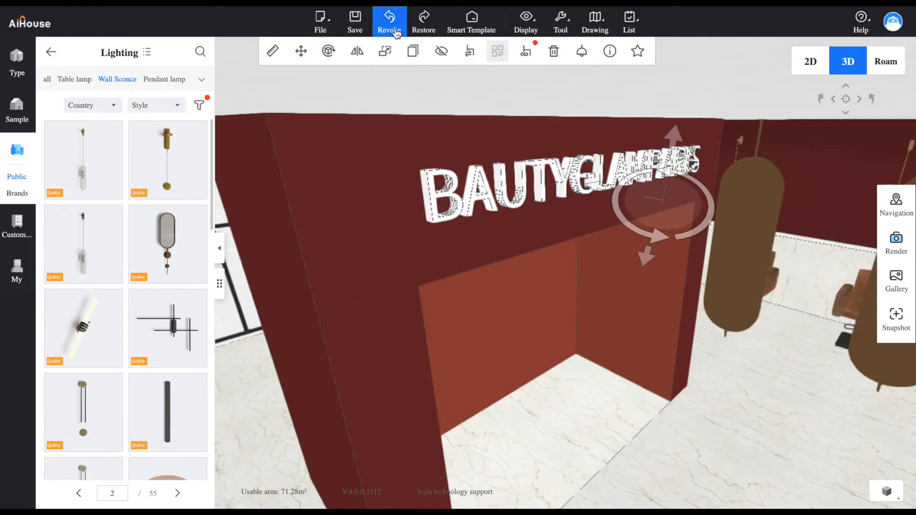
# Place the white wavy reception desk from the Hotel & club category in the opening of the sign block
pyautogui.moveTo(658, 297); pyautogui.dragTo(654, 272)
pyautogui.scroll(3, 659, 288)
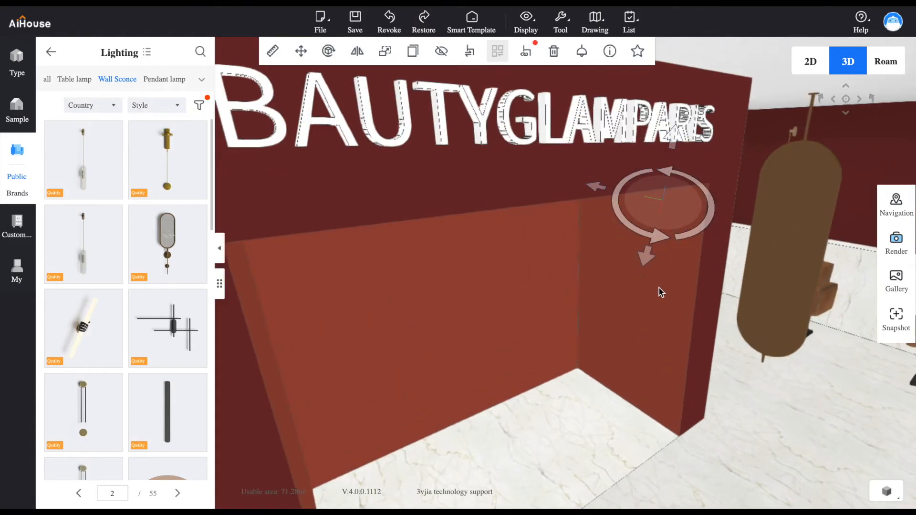
pyautogui.scroll(-6, 642, 308)
pyautogui.moveTo(499, 369); pyautogui.dragTo(540, 405)
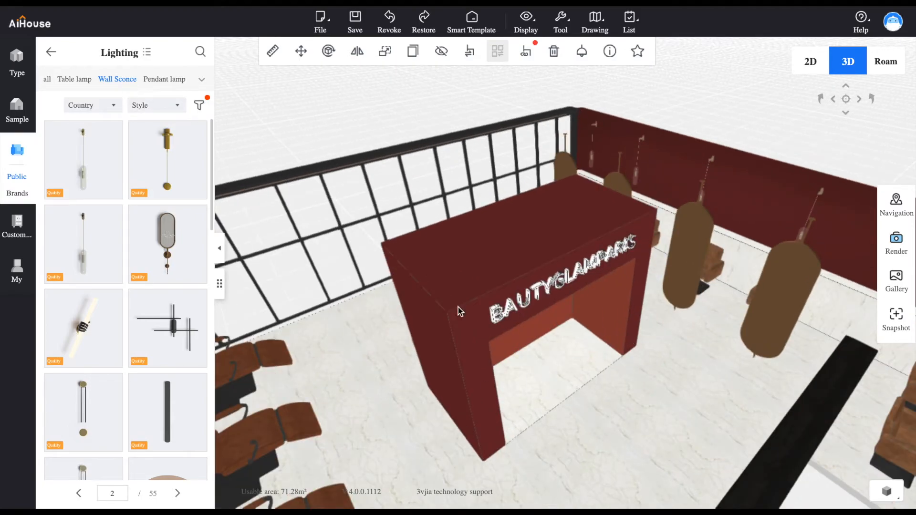
pyautogui.click(49, 52)
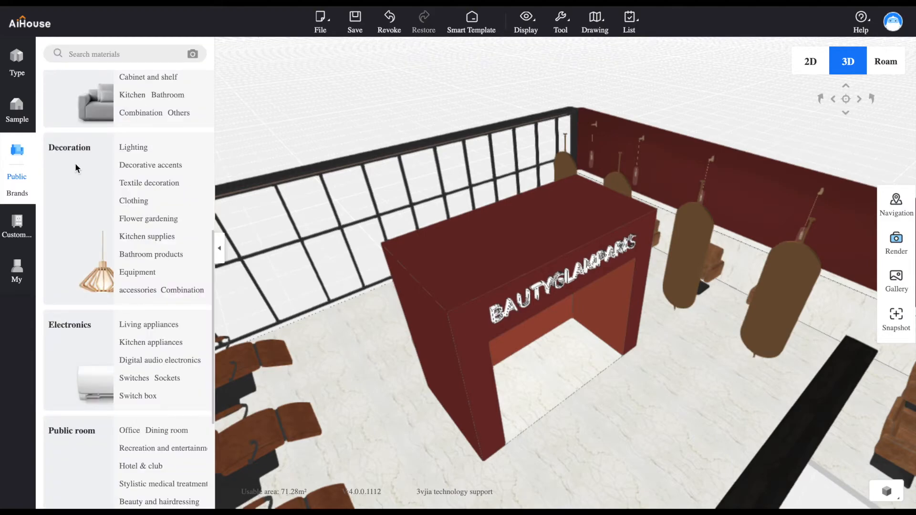
pyautogui.scroll(2, 81, 371)
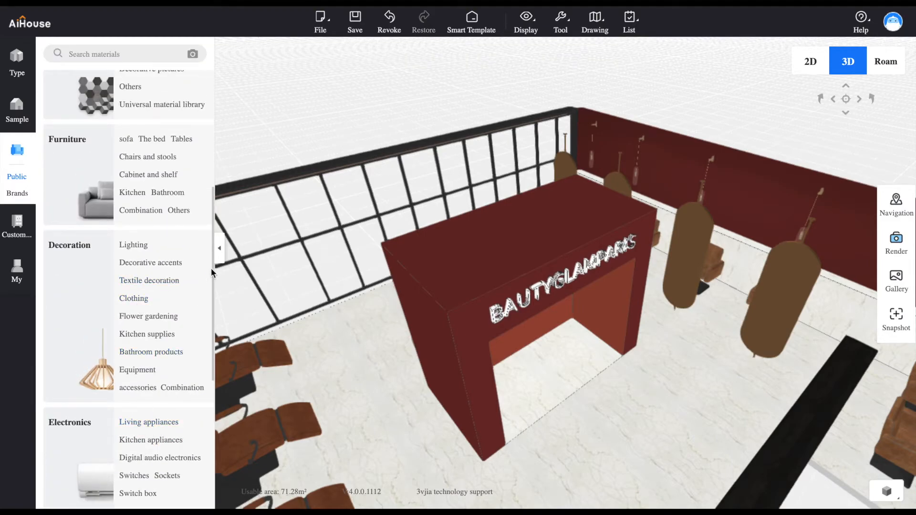
pyautogui.scroll(-5, 144, 319)
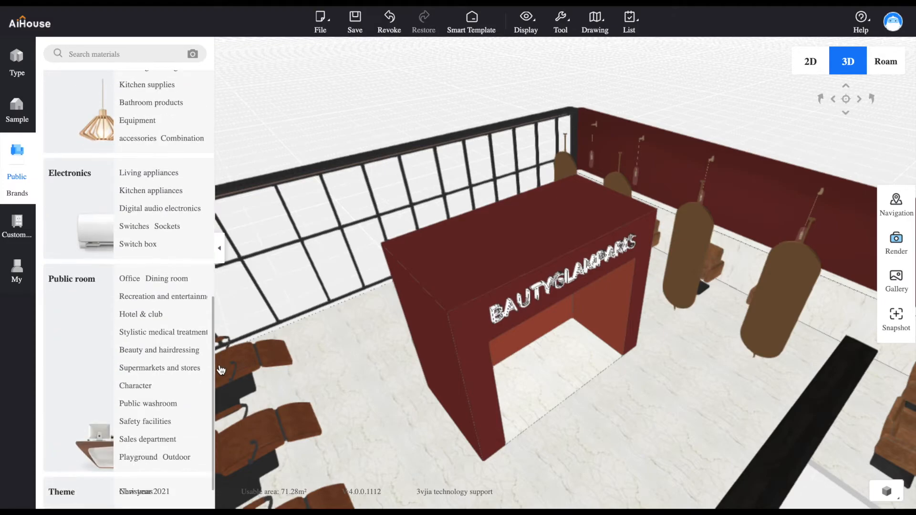
pyautogui.click(141, 314)
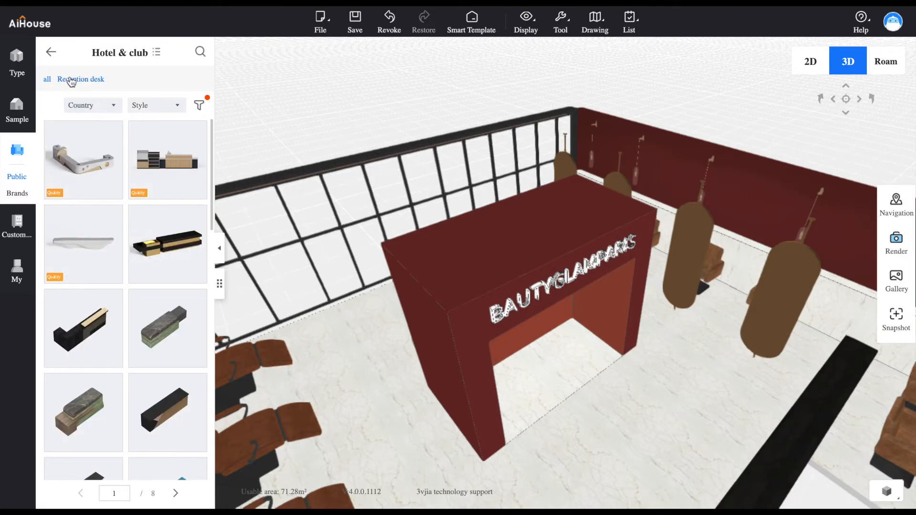
pyautogui.moveTo(215, 185); pyautogui.dragTo(214, 201)
pyautogui.click(94, 197)
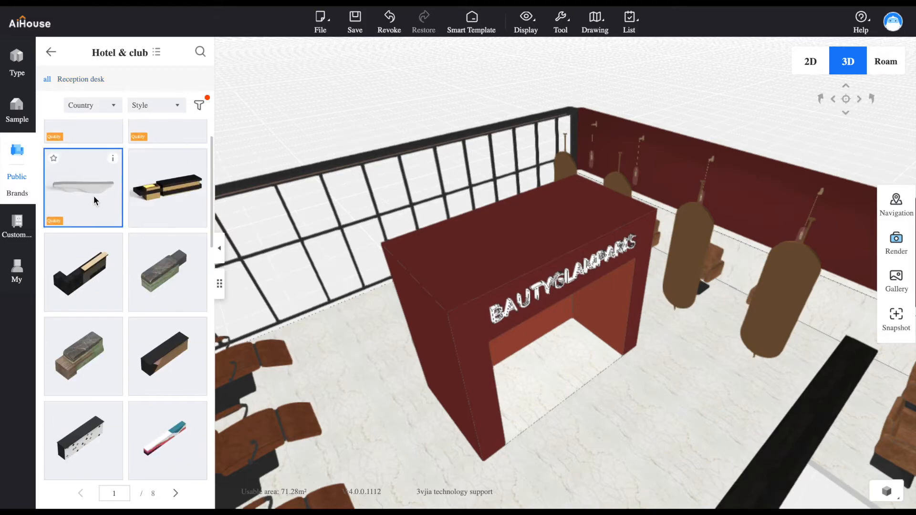
pyautogui.click(575, 359)
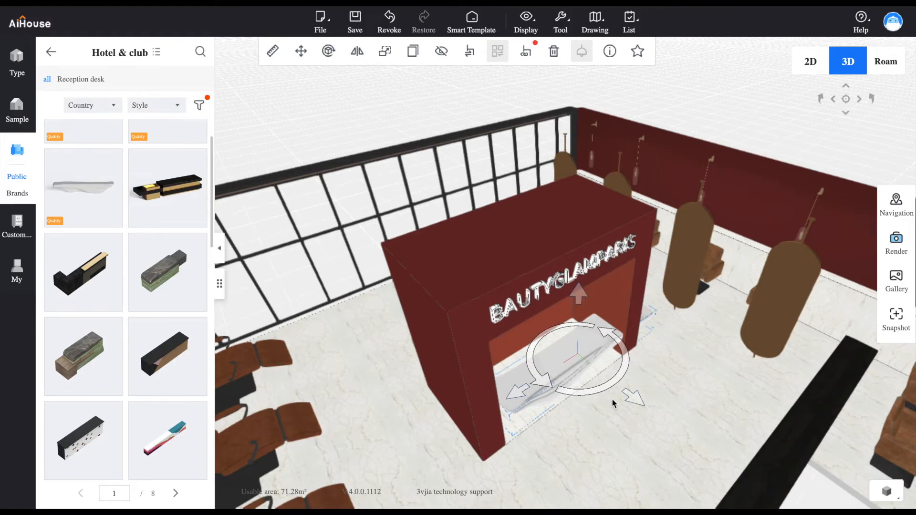
# Shift the reception desk so that one end extends past the pillar of the sign block's opening
pyautogui.moveTo(640, 405)
pyautogui.mouseDown()
pyautogui.moveTo(646, 409)
pyautogui.moveTo(641, 403)
pyautogui.mouseUp()
pyautogui.moveTo(529, 402); pyautogui.dragTo(525, 405)
pyautogui.moveTo(658, 403); pyautogui.dragTo(555, 365)
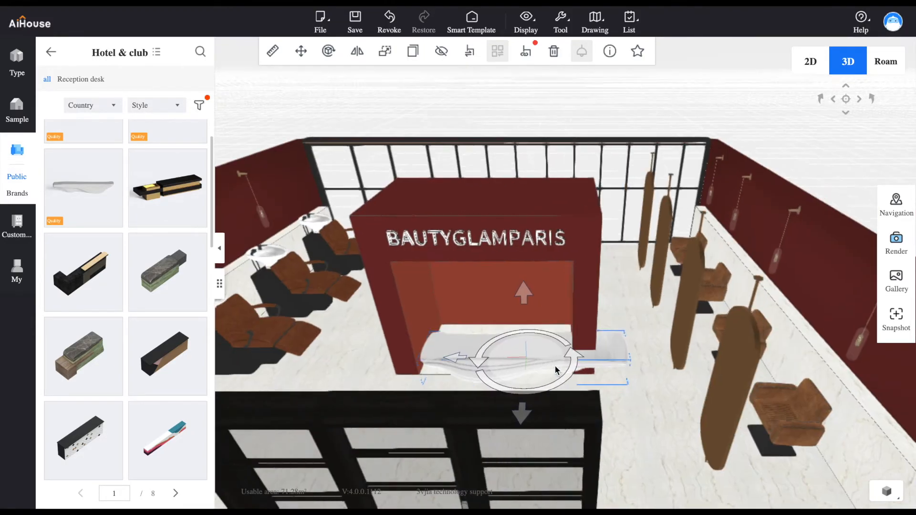
pyautogui.moveTo(596, 361); pyautogui.dragTo(619, 384)
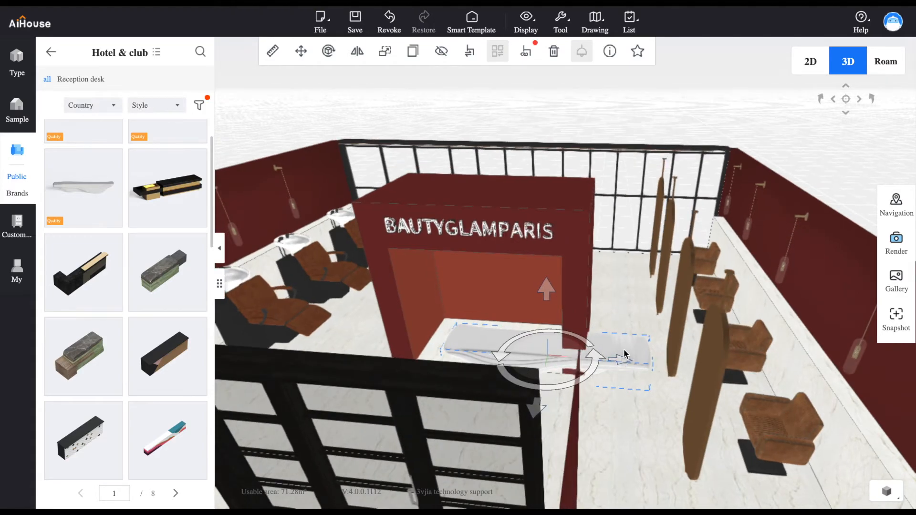
# Scale the reception desk's length down to about 2437 mm
pyautogui.click(380, 59)
pyautogui.moveTo(648, 377); pyautogui.dragTo(584, 354)
pyautogui.click(584, 354)
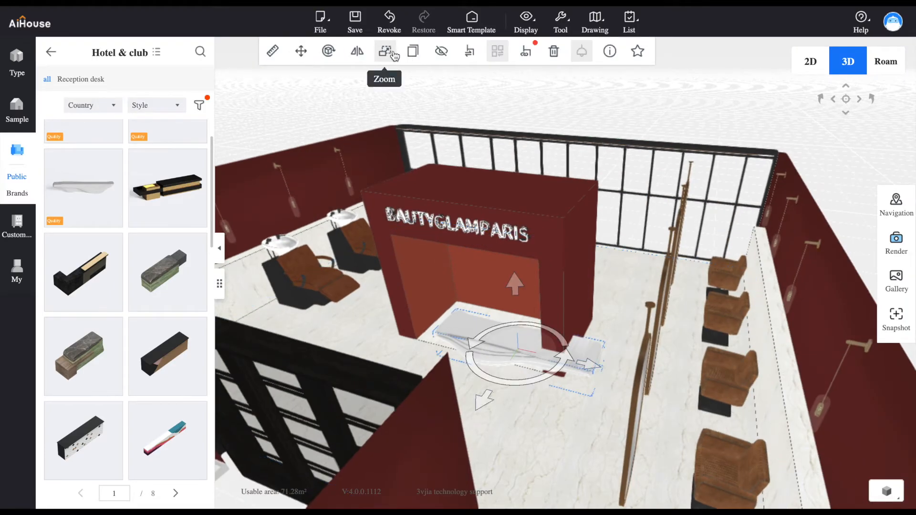
pyautogui.moveTo(489, 268); pyautogui.dragTo(542, 337)
pyautogui.scroll(3, 542, 337)
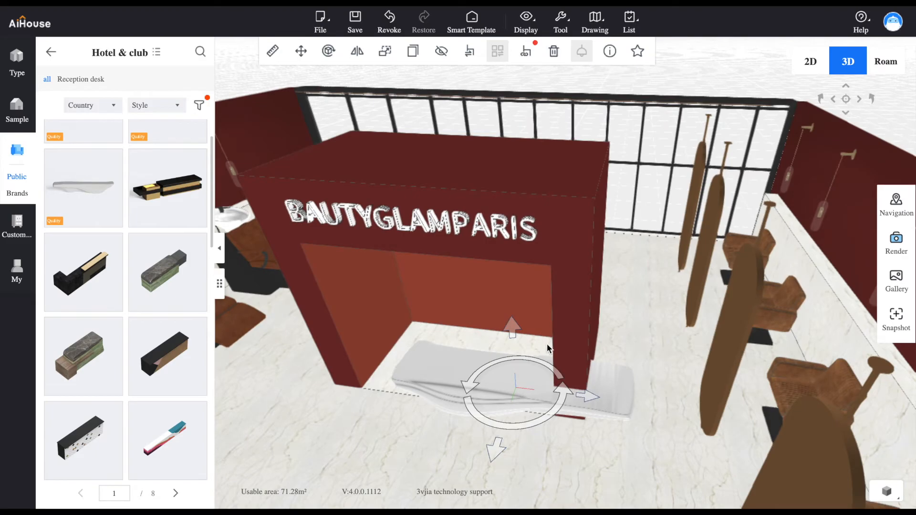
pyautogui.click(385, 51)
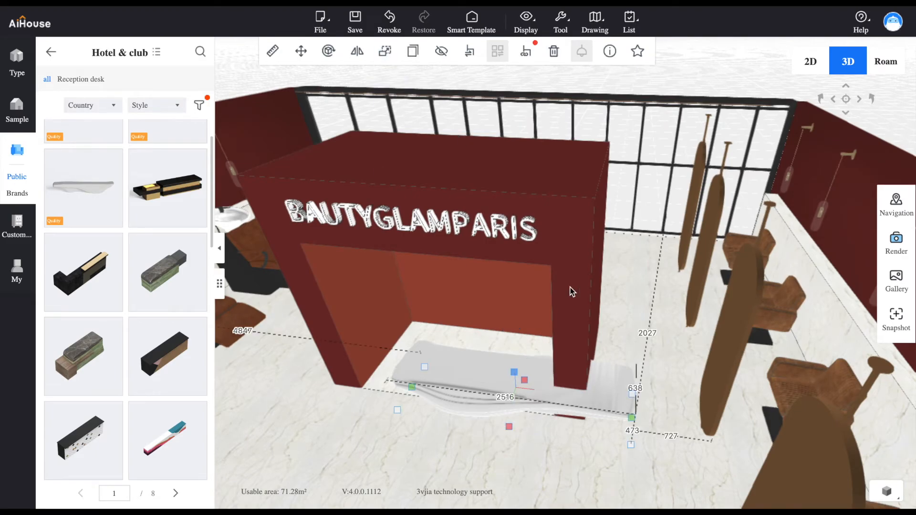
pyautogui.moveTo(628, 416)
pyautogui.mouseDown()
pyautogui.moveTo(585, 382)
pyautogui.moveTo(626, 420)
pyautogui.mouseUp()
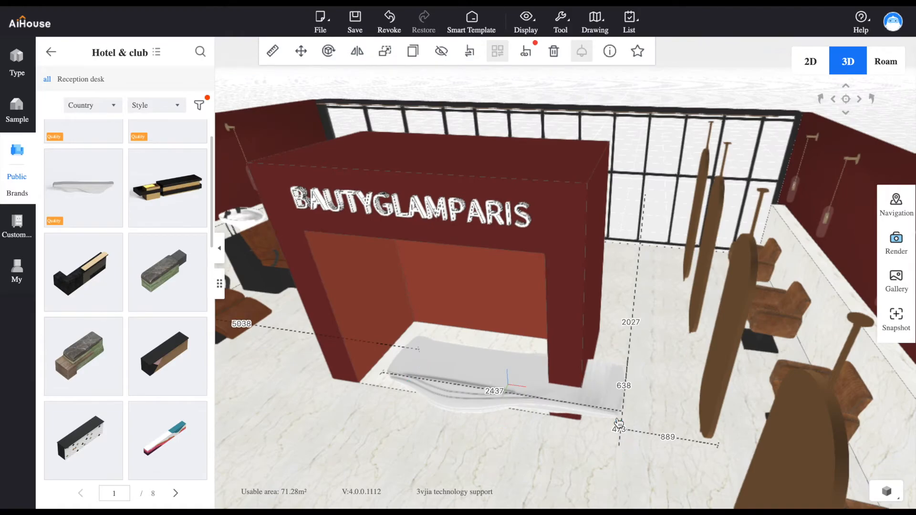
# Raise the reception desk slightly above the floor in front of the sign block's recess
pyautogui.click(658, 339)
pyautogui.moveTo(540, 379); pyautogui.dragTo(488, 355)
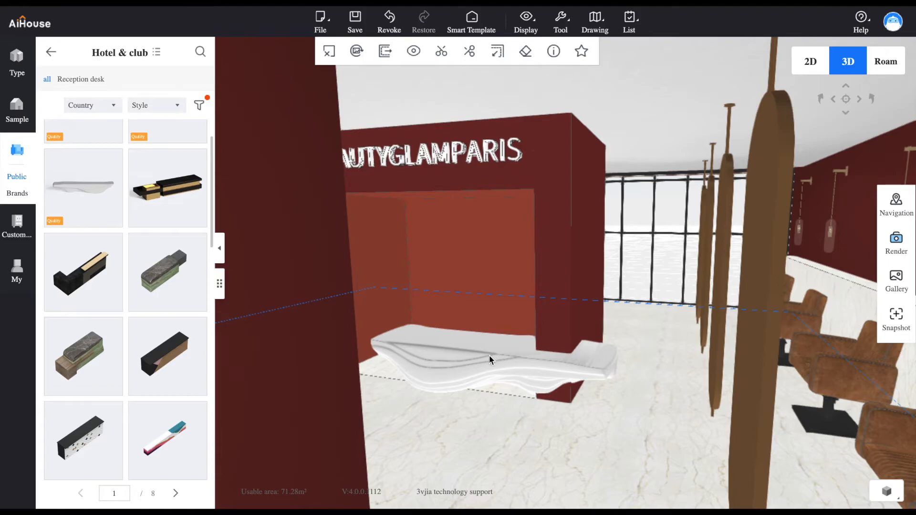
pyautogui.click(488, 353)
pyautogui.moveTo(493, 301); pyautogui.dragTo(495, 288)
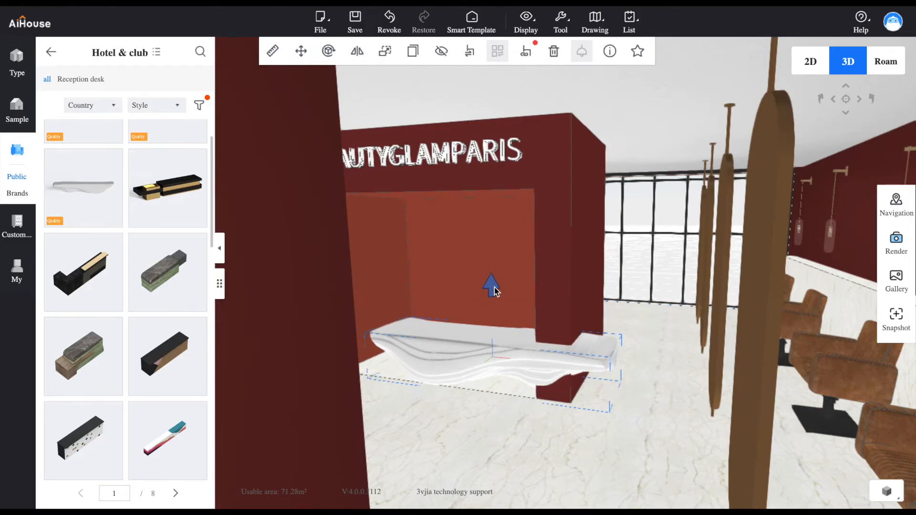
pyautogui.click(495, 429)
# Apply the side wall's Red restoring ancient ways material to the reception desk
pyautogui.moveTo(496, 428); pyautogui.dragTo(616, 415)
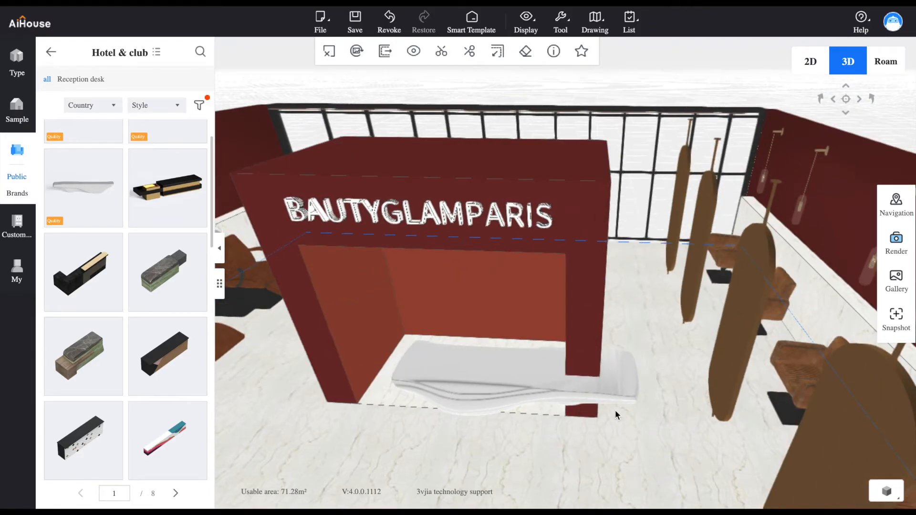
pyautogui.click(833, 219)
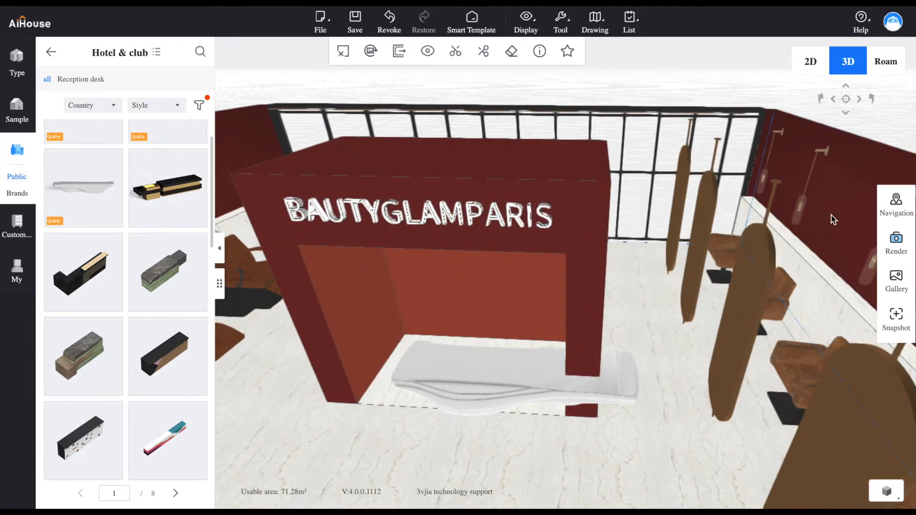
pyautogui.click(540, 51)
pyautogui.moveTo(811, 205); pyautogui.dragTo(498, 379)
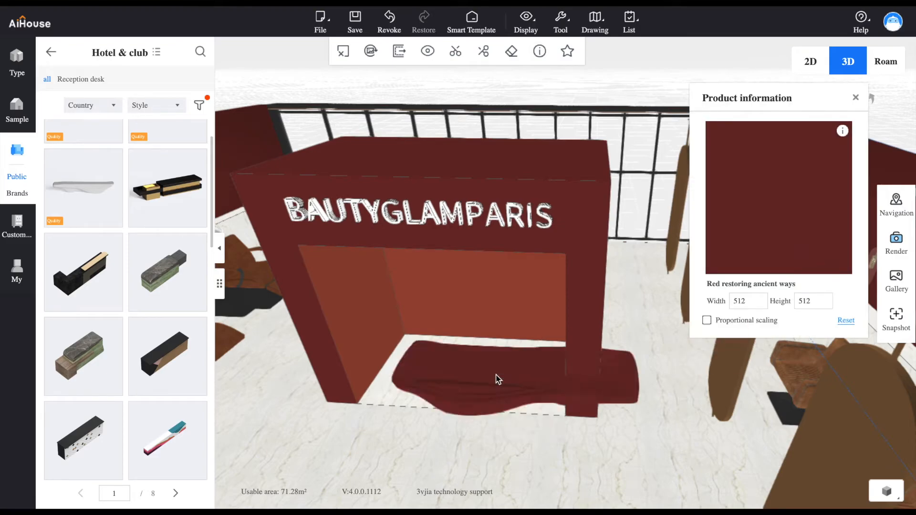
pyautogui.moveTo(635, 437); pyautogui.dragTo(803, 378)
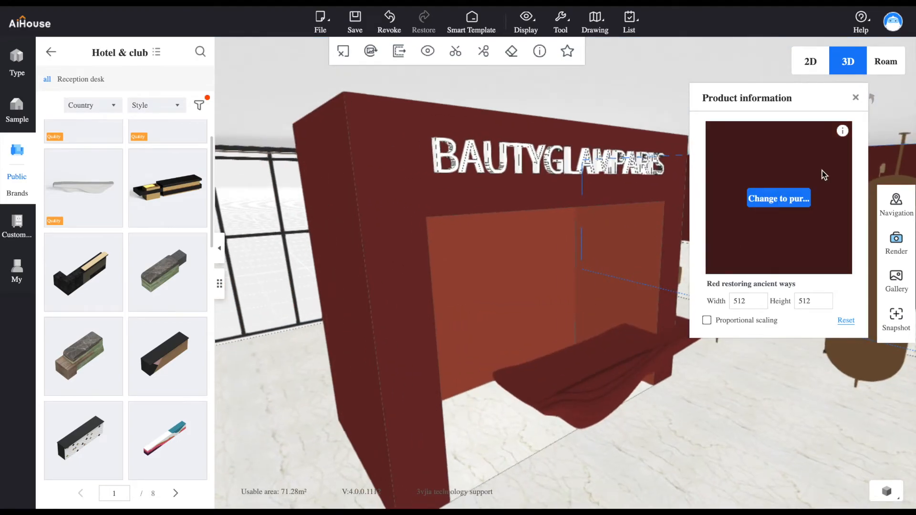
pyautogui.click(858, 97)
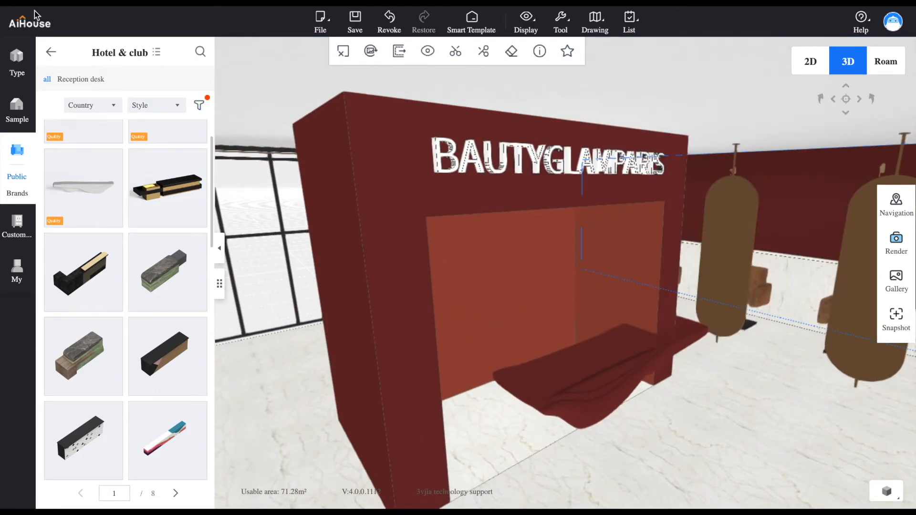
# Place the seated blonde woman in a black outfit from the human character models at the beige sofa
pyautogui.click(51, 52)
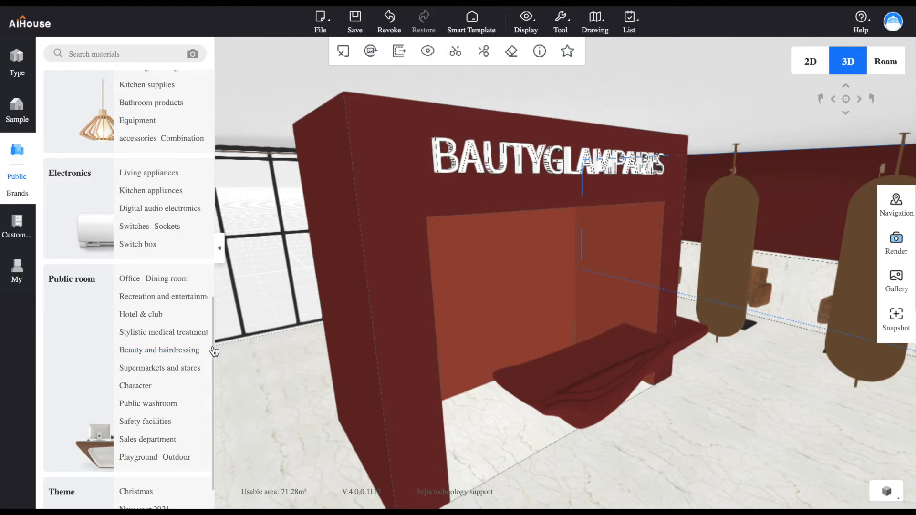
pyautogui.scroll(-2, 213, 356)
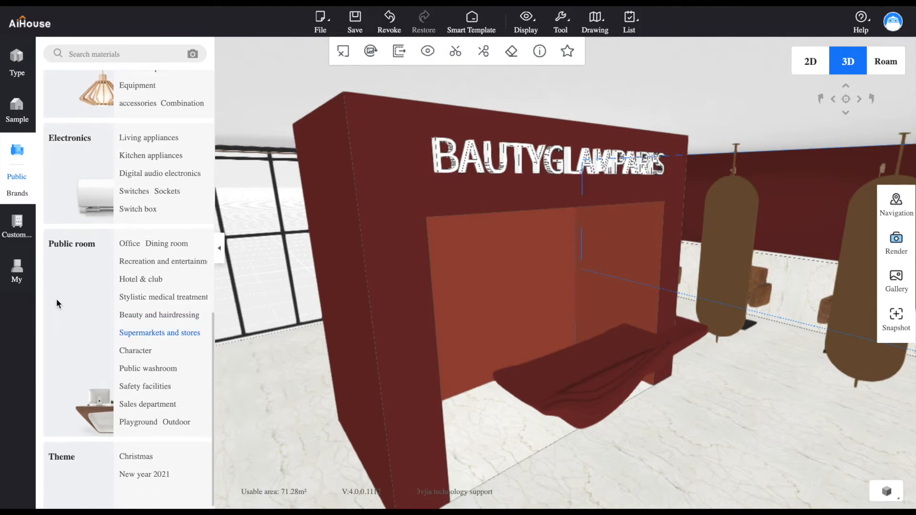
pyautogui.click(129, 352)
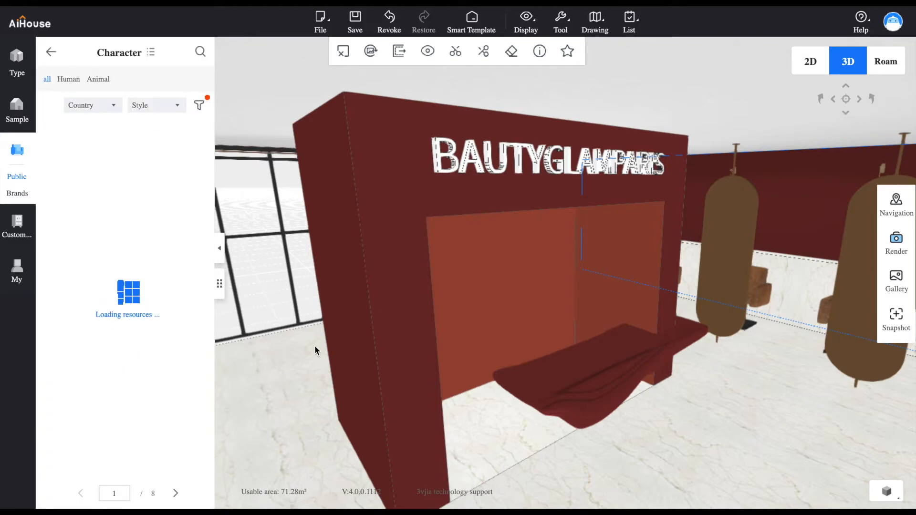
pyautogui.click(69, 79)
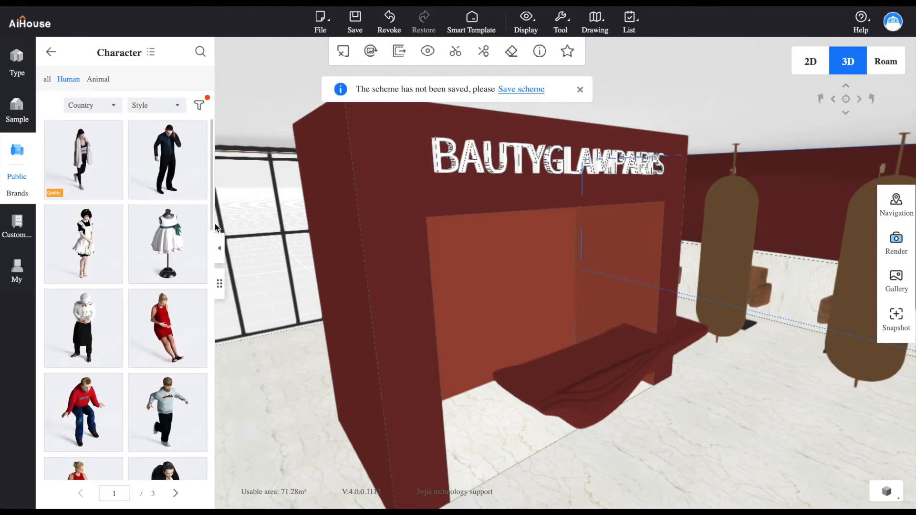
pyautogui.moveTo(213, 228); pyautogui.dragTo(204, 370)
pyautogui.moveTo(262, 372); pyautogui.dragTo(534, 369)
pyautogui.click(178, 206)
pyautogui.moveTo(139, 218); pyautogui.dragTo(566, 433)
pyautogui.moveTo(486, 438); pyautogui.dragTo(543, 447)
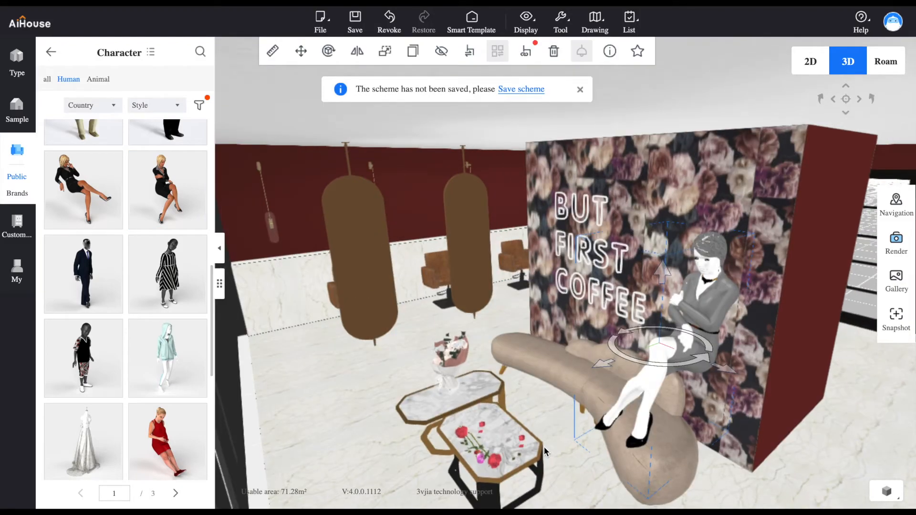
# Move the seated woman onto the end of the sofa, turn her toward the coffee tables, and lower her toward the seat
pyautogui.moveTo(651, 347); pyautogui.dragTo(604, 347)
pyautogui.moveTo(612, 274); pyautogui.dragTo(617, 341)
pyautogui.moveTo(713, 368); pyautogui.dragTo(690, 330)
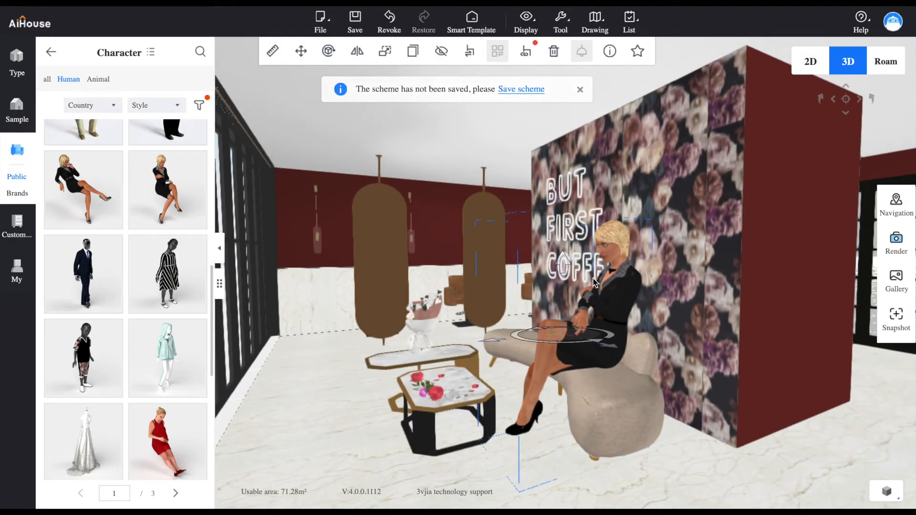
pyautogui.moveTo(562, 263); pyautogui.dragTo(569, 297)
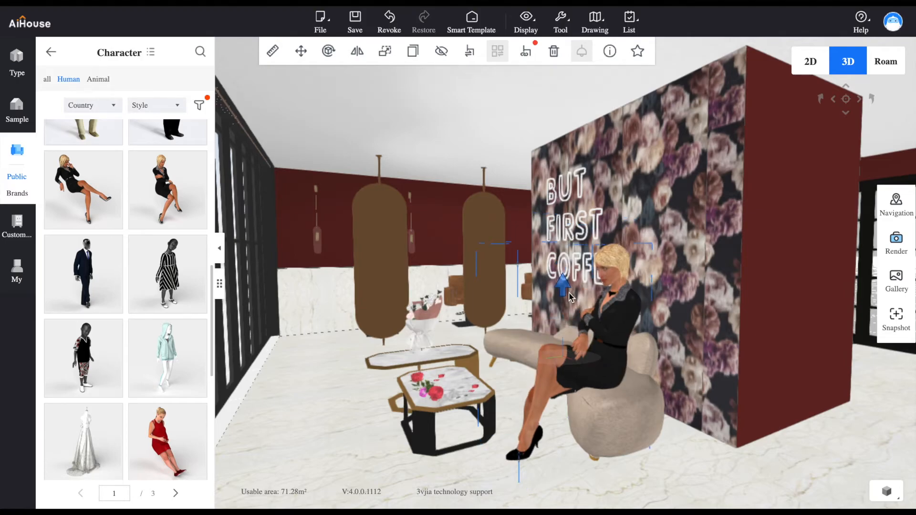
pyautogui.moveTo(642, 359); pyautogui.dragTo(629, 446)
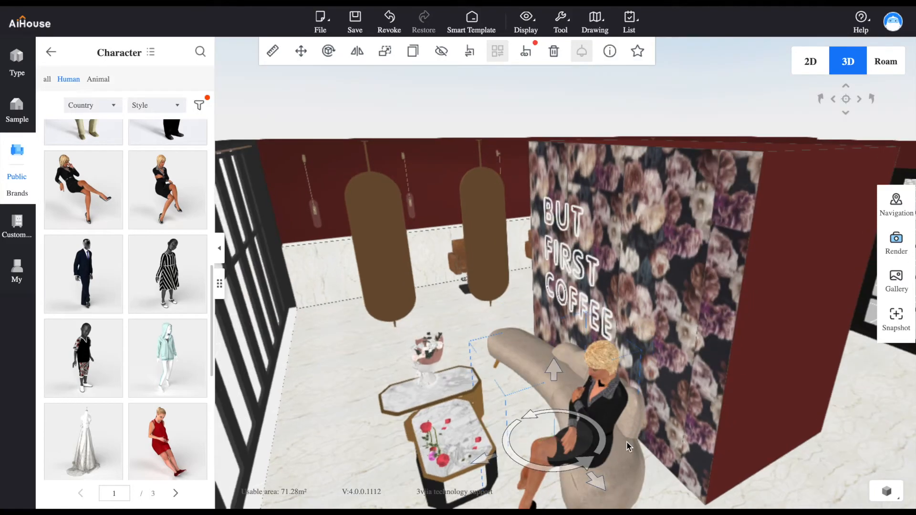
# Scale the seated woman down proportionally to a footprint of about 827 by 586 mm
pyautogui.click(386, 53)
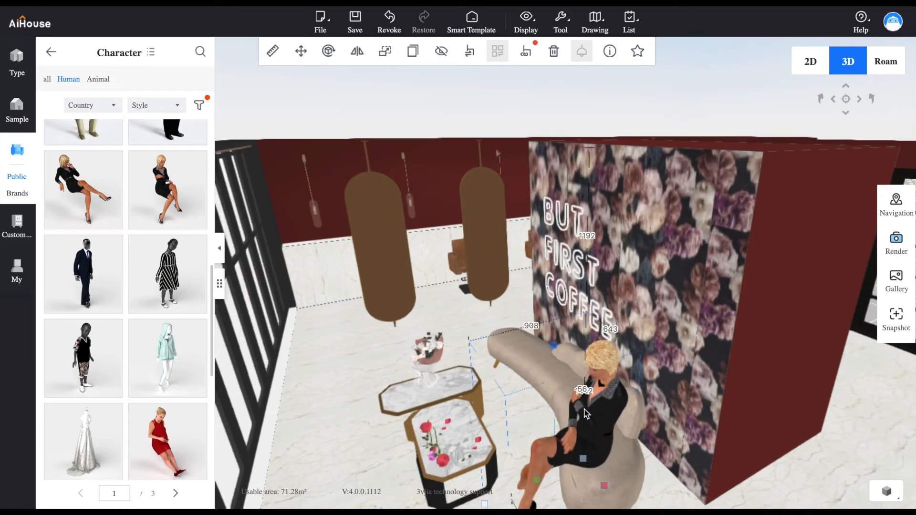
pyautogui.moveTo(586, 462); pyautogui.dragTo(562, 344)
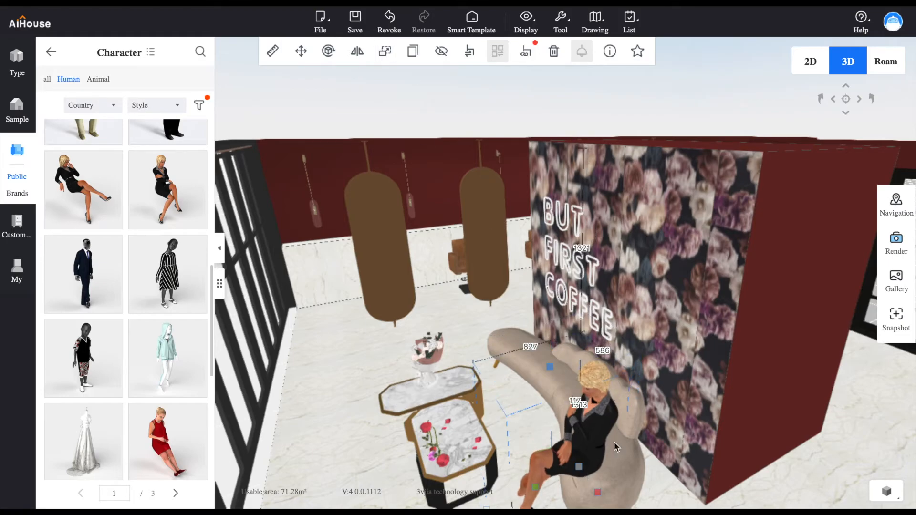
pyautogui.click(602, 447)
# Slide the seated woman farther back on the sofa and lower her until she rests on the seat
pyautogui.moveTo(554, 382); pyautogui.dragTo(563, 357)
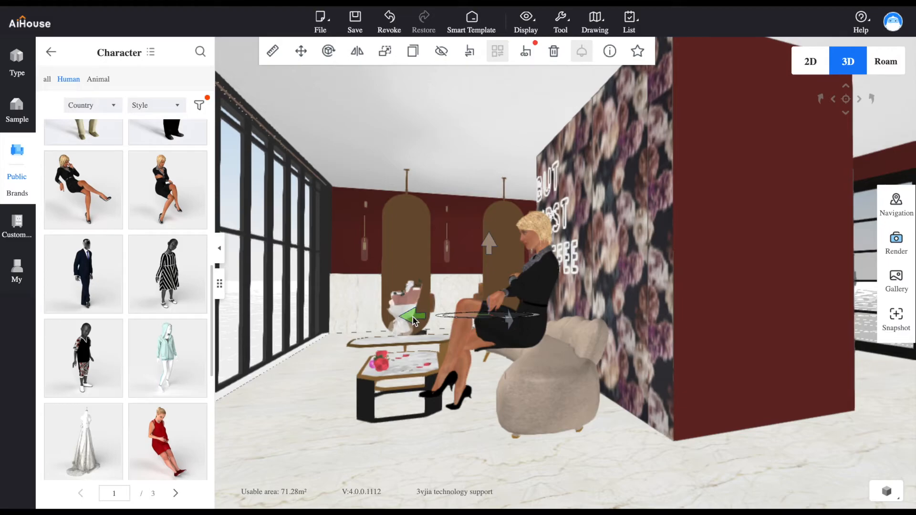
pyautogui.moveTo(413, 317); pyautogui.dragTo(450, 324)
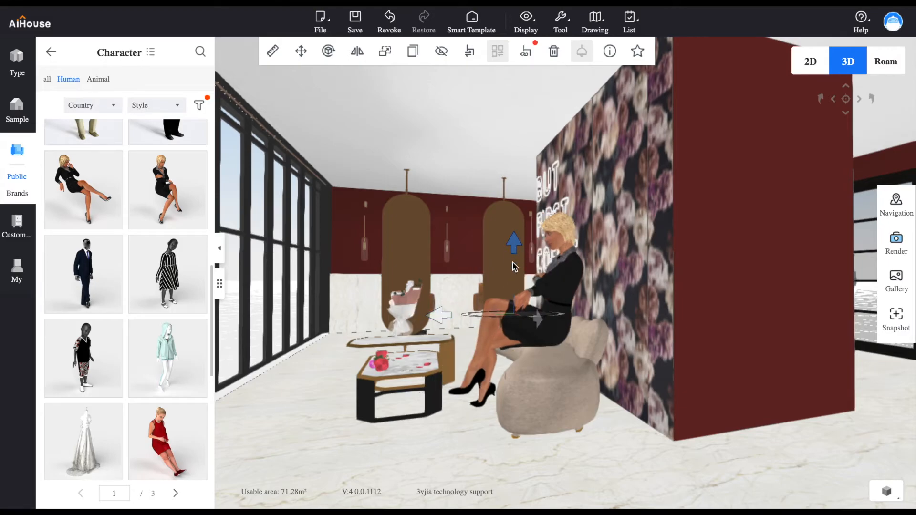
pyautogui.moveTo(513, 263); pyautogui.dragTo(514, 274)
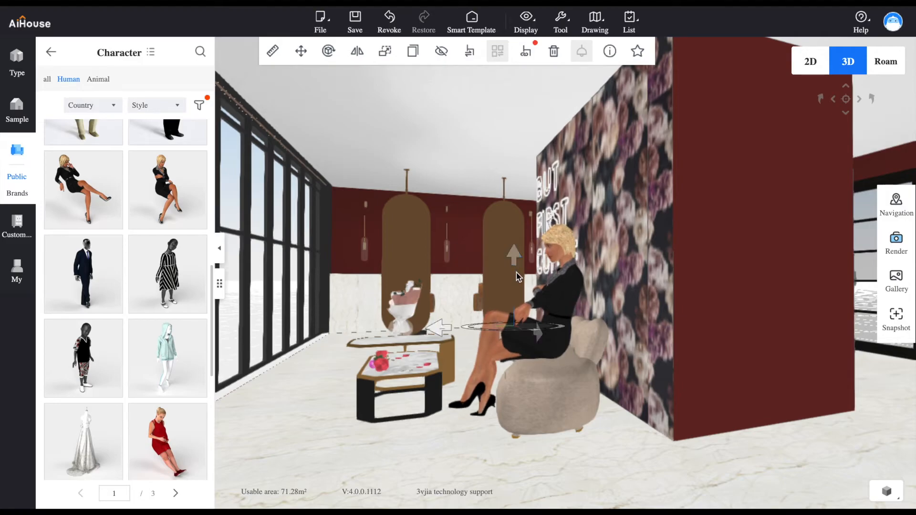
# Place the woman in a striped top and yellow skirt from page 2 of the human models in front of the reception desk
pyautogui.moveTo(606, 429); pyautogui.dragTo(751, 496)
pyautogui.moveTo(775, 441); pyautogui.dragTo(203, 208)
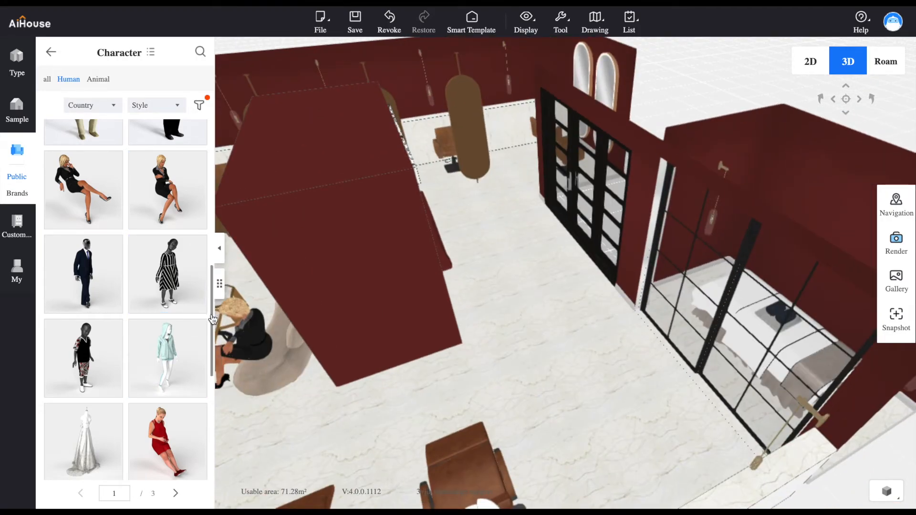
pyautogui.moveTo(211, 315); pyautogui.dragTo(205, 444)
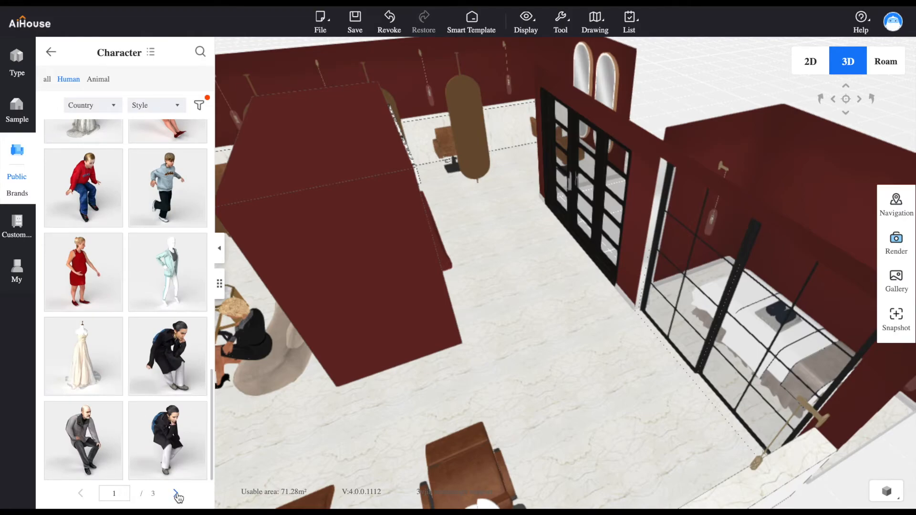
pyautogui.moveTo(296, 399); pyautogui.dragTo(497, 336)
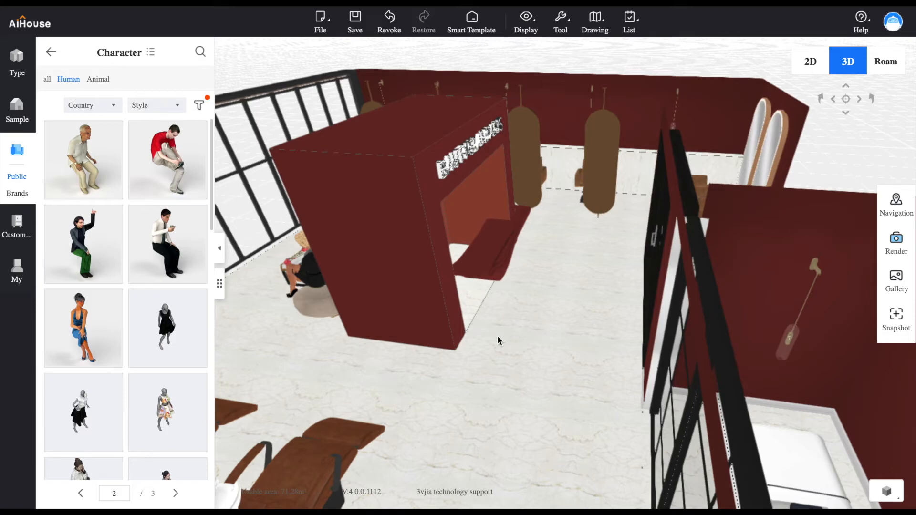
pyautogui.moveTo(299, 357)
pyautogui.mouseDown()
pyautogui.moveTo(320, 354)
pyautogui.moveTo(305, 348)
pyautogui.mouseUp()
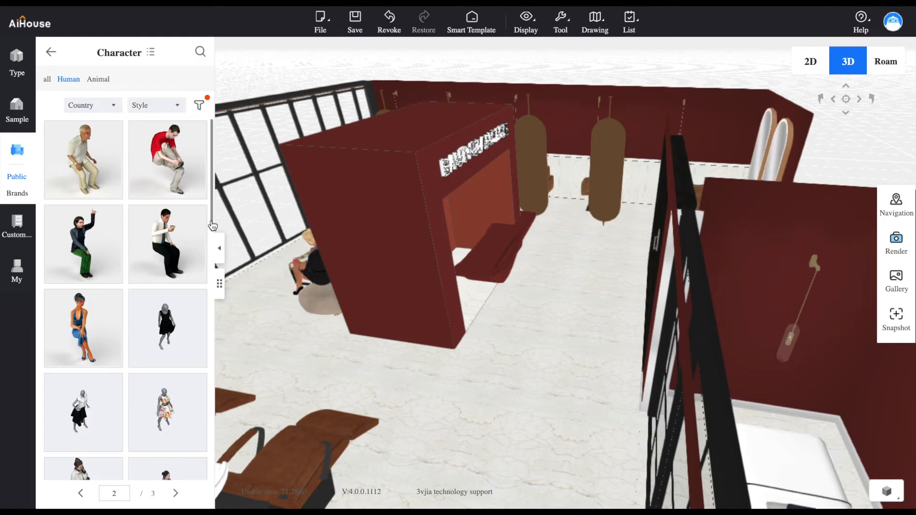
pyautogui.scroll(-3, 204, 265)
pyautogui.scroll(-2, 203, 268)
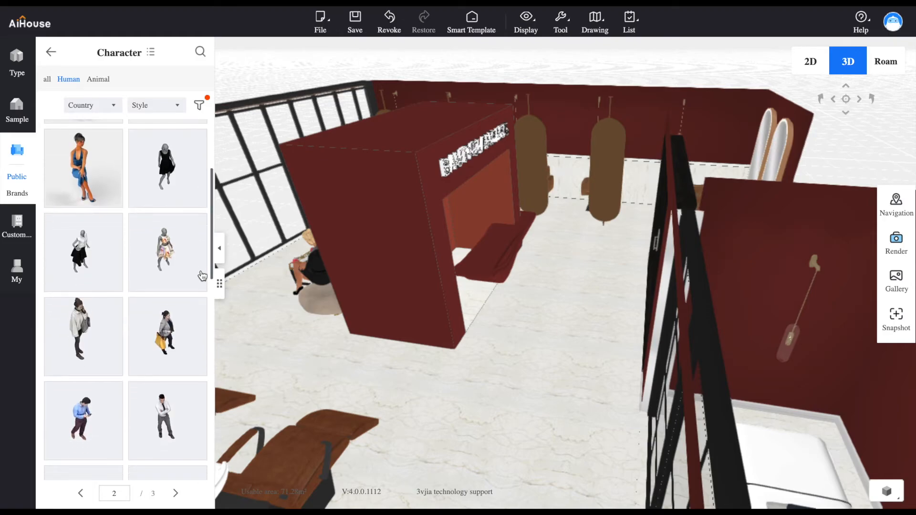
pyautogui.scroll(-3, 201, 285)
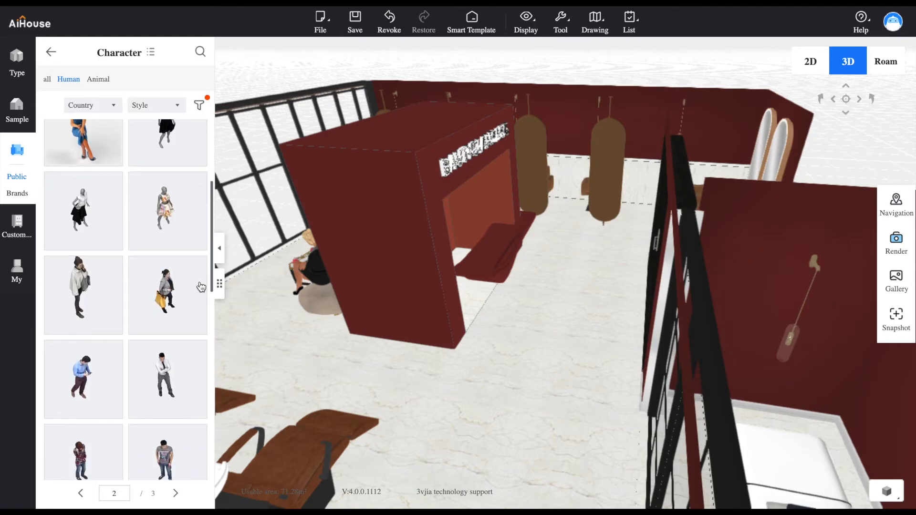
pyautogui.scroll(-3, 196, 317)
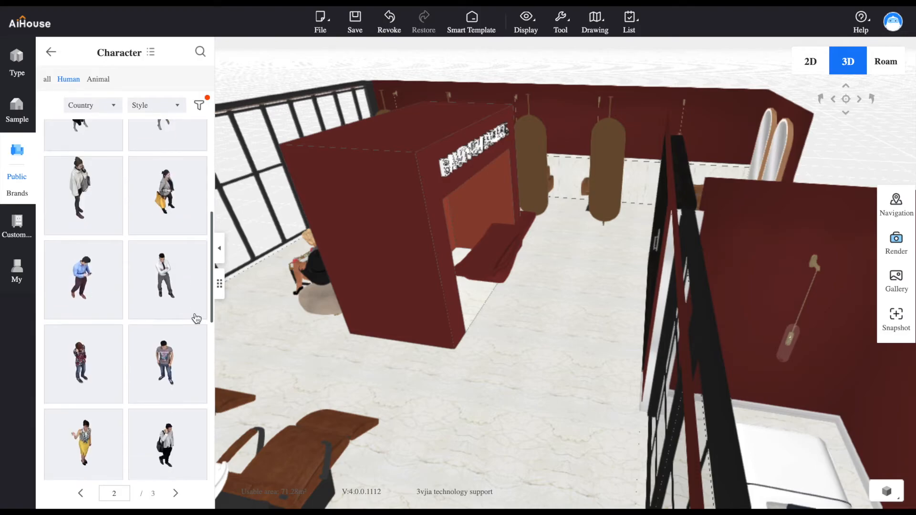
pyautogui.click(84, 389)
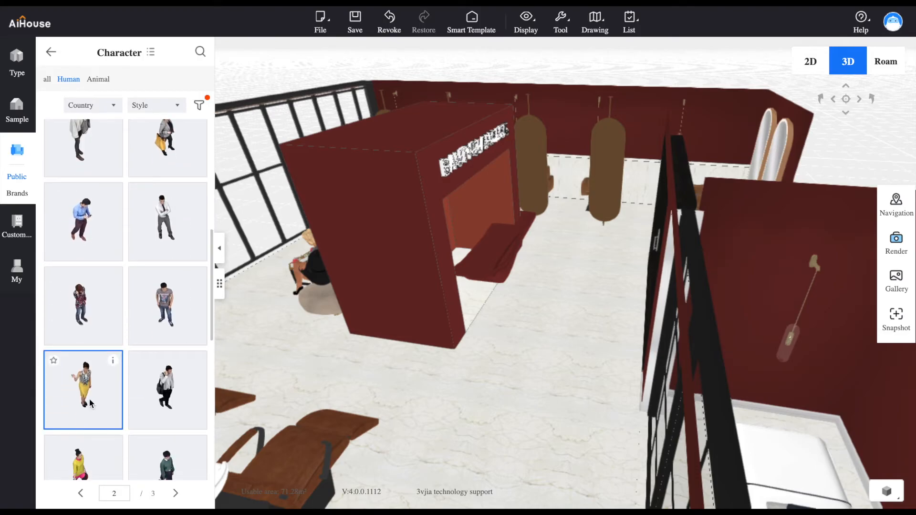
pyautogui.click(516, 299)
pyautogui.moveTo(580, 246); pyautogui.dragTo(500, 252)
pyautogui.moveTo(503, 296); pyautogui.dragTo(561, 290)
pyautogui.click(565, 287)
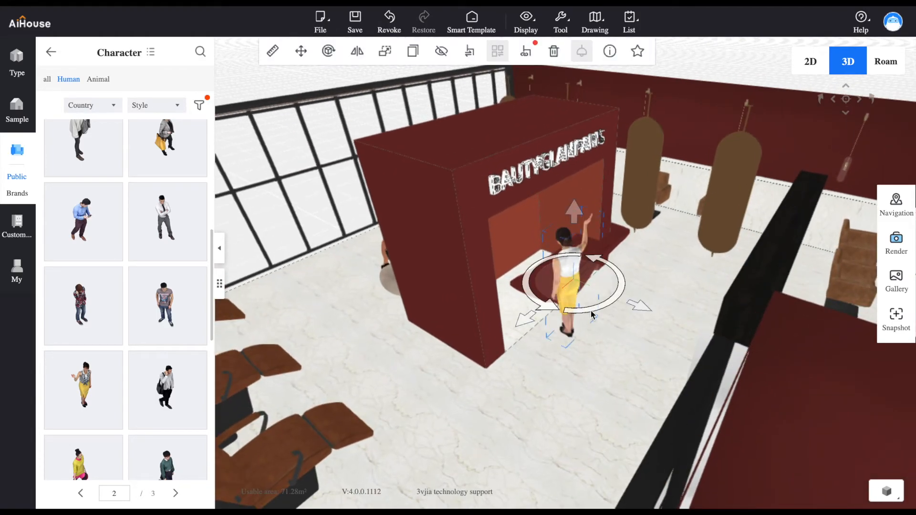
# Turn the woman in the yellow skirt to face outward and move her into the recess behind the reception desk
pyautogui.moveTo(620, 249); pyautogui.dragTo(572, 229)
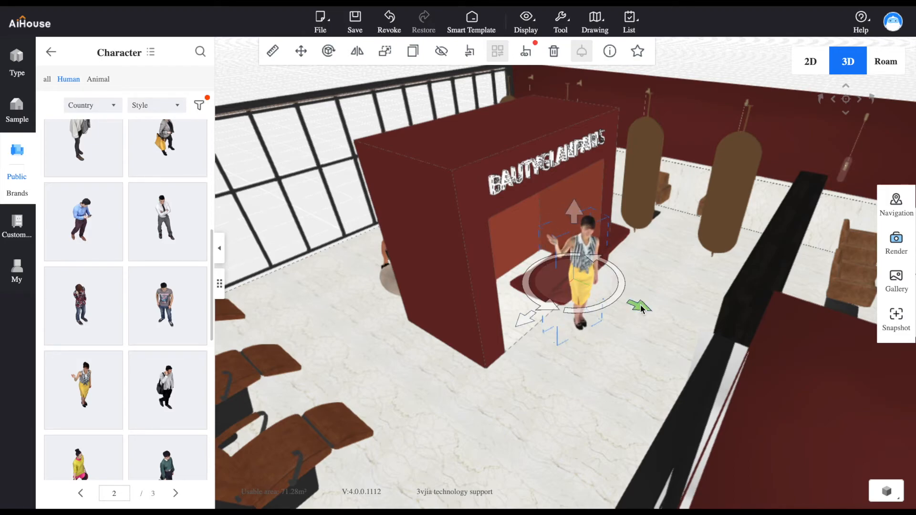
pyautogui.moveTo(606, 288); pyautogui.dragTo(553, 253)
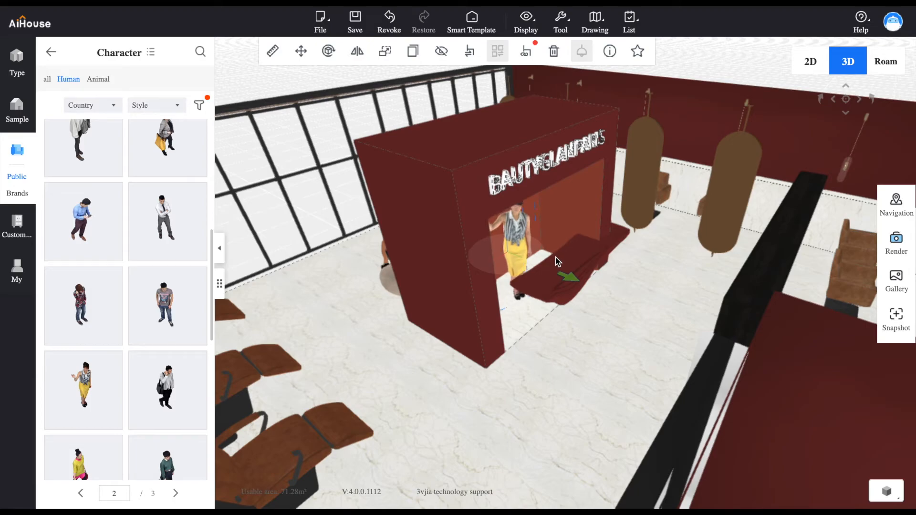
pyautogui.moveTo(611, 254); pyautogui.dragTo(284, 231)
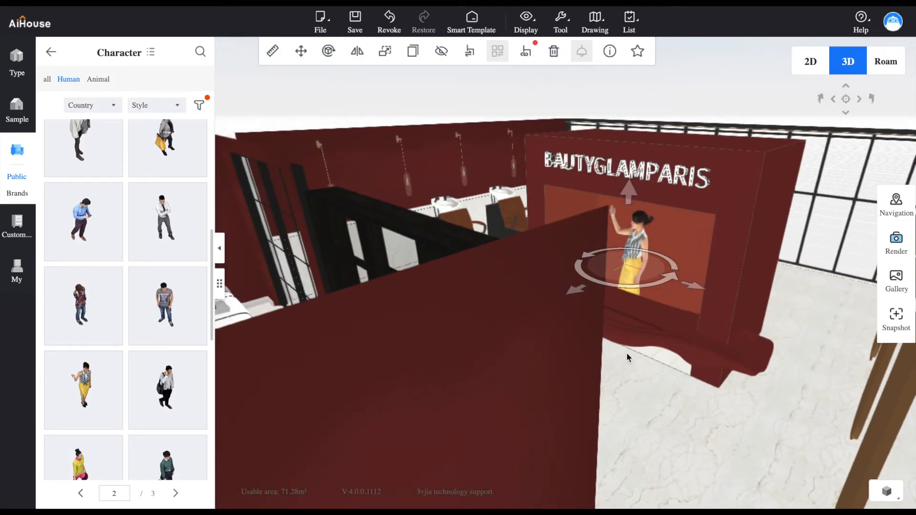
pyautogui.moveTo(621, 350); pyautogui.dragTo(655, 311)
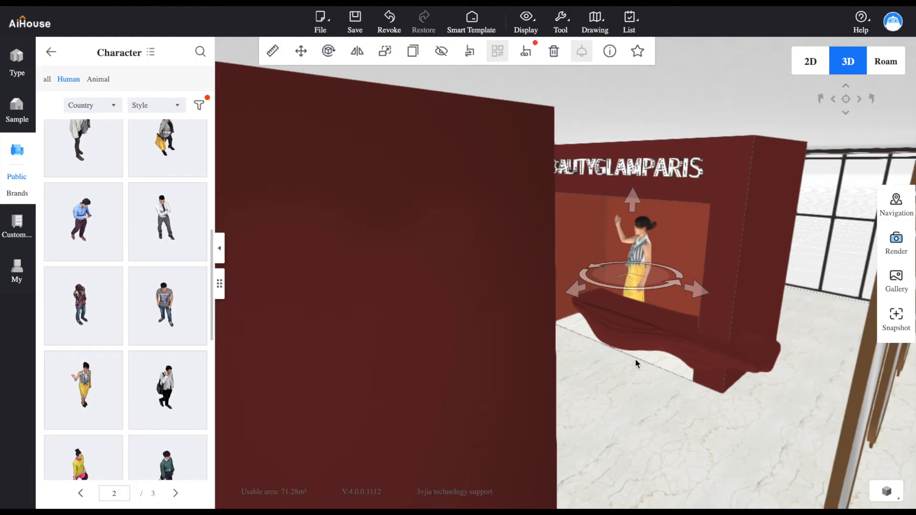
pyautogui.moveTo(643, 289); pyautogui.dragTo(667, 243)
pyautogui.click(665, 327)
# Shift the woman in the yellow skirt along the recess toward the middle of the reception desk
pyautogui.moveTo(626, 372); pyautogui.dragTo(788, 376)
pyautogui.moveTo(568, 378); pyautogui.dragTo(751, 413)
pyautogui.scroll(3, 620, 417)
pyautogui.scroll(3, 746, 427)
pyautogui.scroll(3, 674, 313)
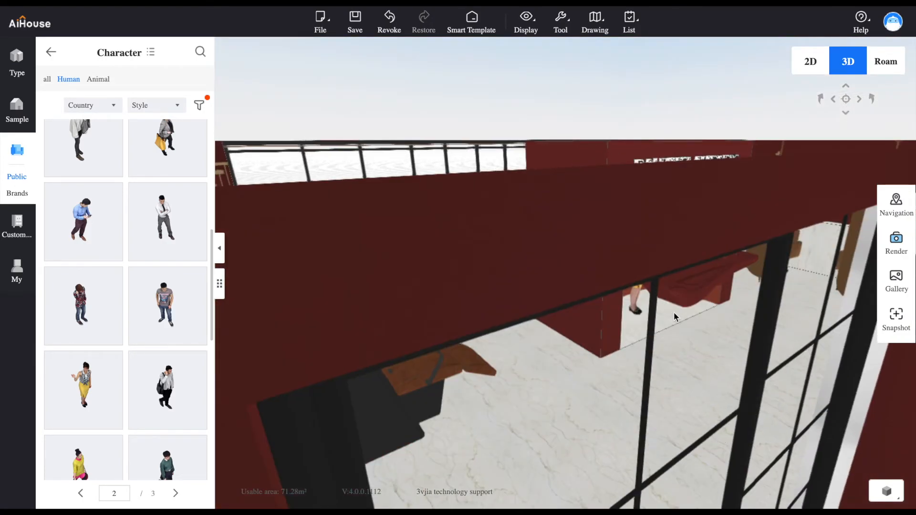
pyautogui.scroll(3, 657, 376)
pyautogui.scroll(3, 657, 376)
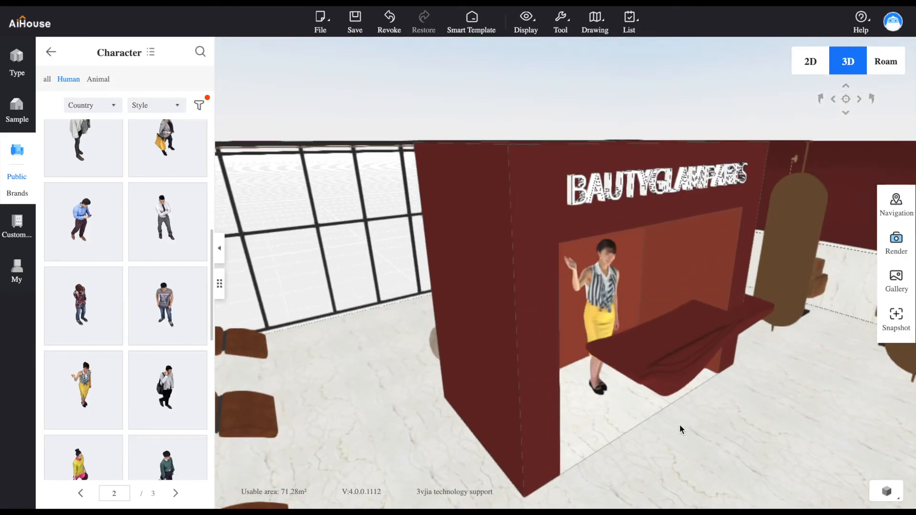
pyautogui.click(597, 303)
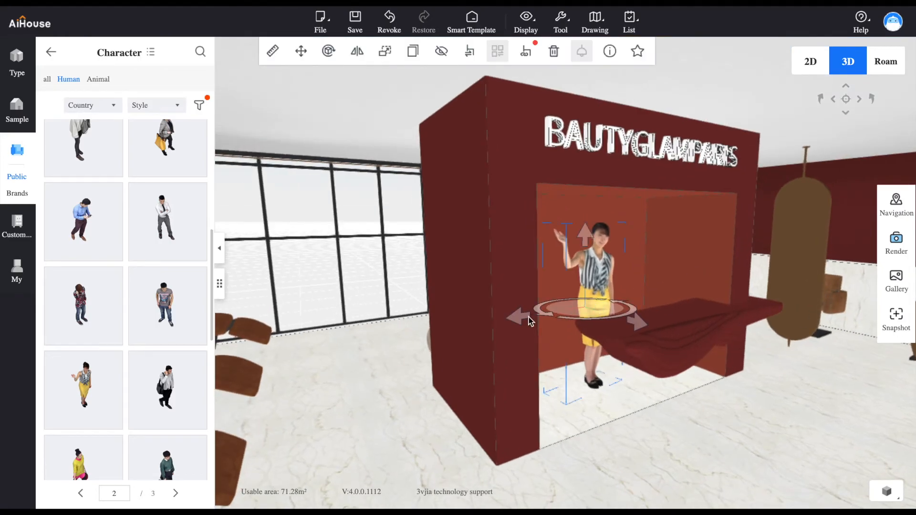
pyautogui.moveTo(525, 321); pyautogui.dragTo(553, 317)
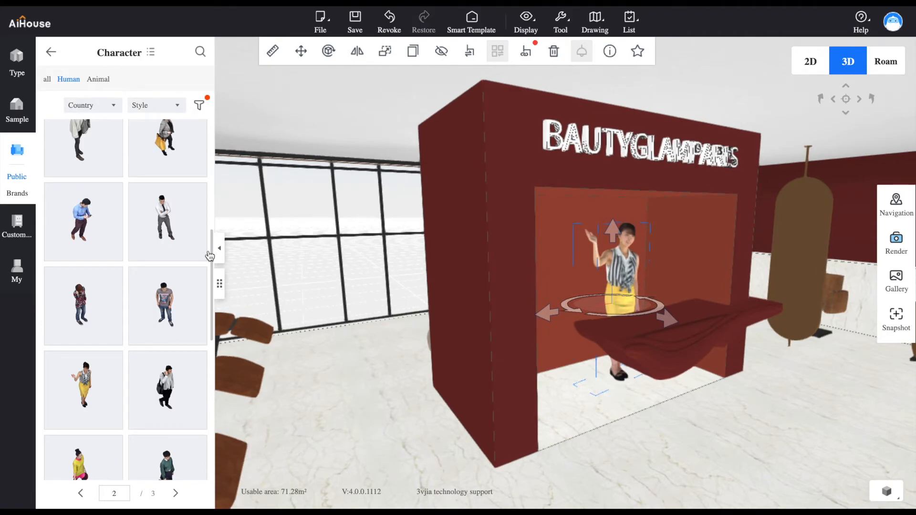
# Place the woman with the grey jacket and yellow bag beyond the far end of the reception desk, and return to the material categories
pyautogui.click(165, 139)
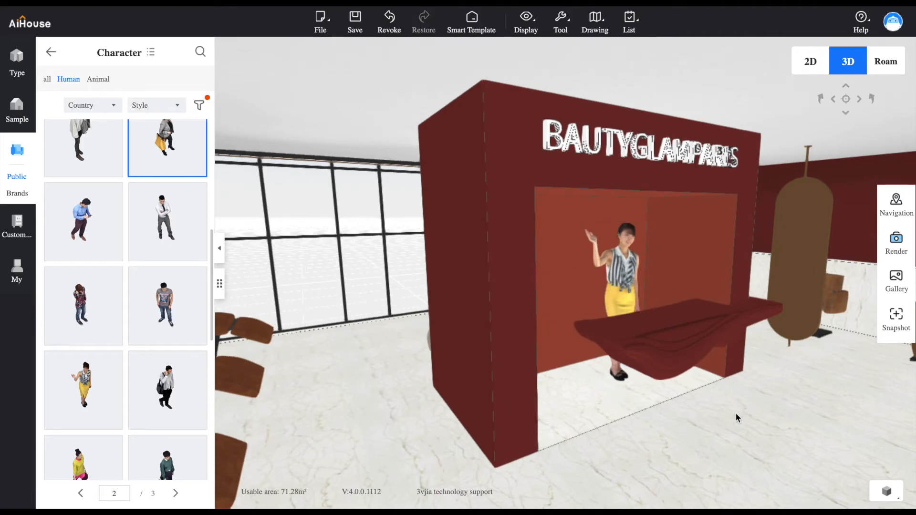
pyautogui.click(780, 432)
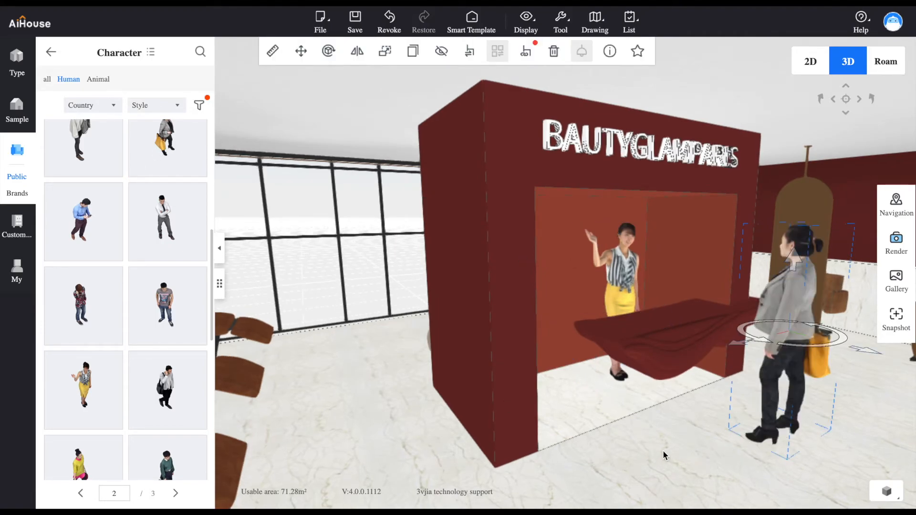
pyautogui.moveTo(629, 463)
pyautogui.mouseDown()
pyautogui.moveTo(640, 455)
pyautogui.moveTo(646, 462)
pyautogui.mouseUp()
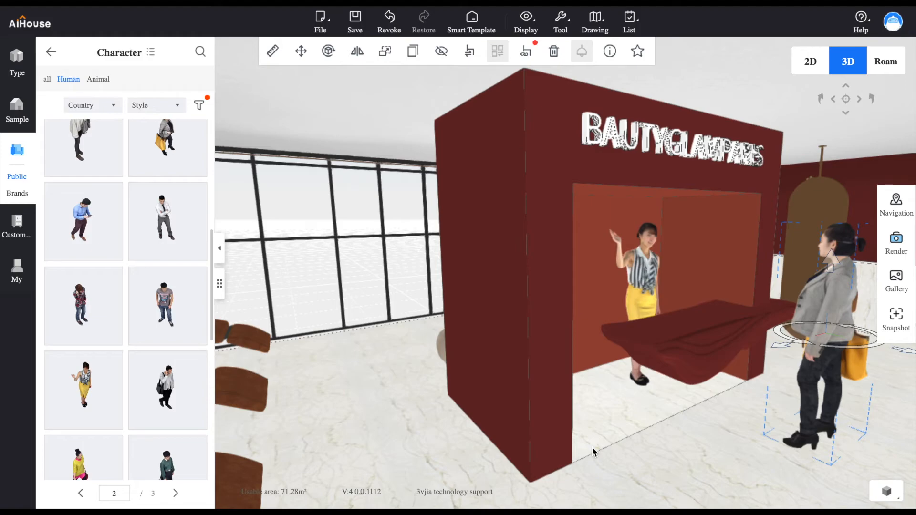
pyautogui.moveTo(380, 367); pyautogui.dragTo(493, 453)
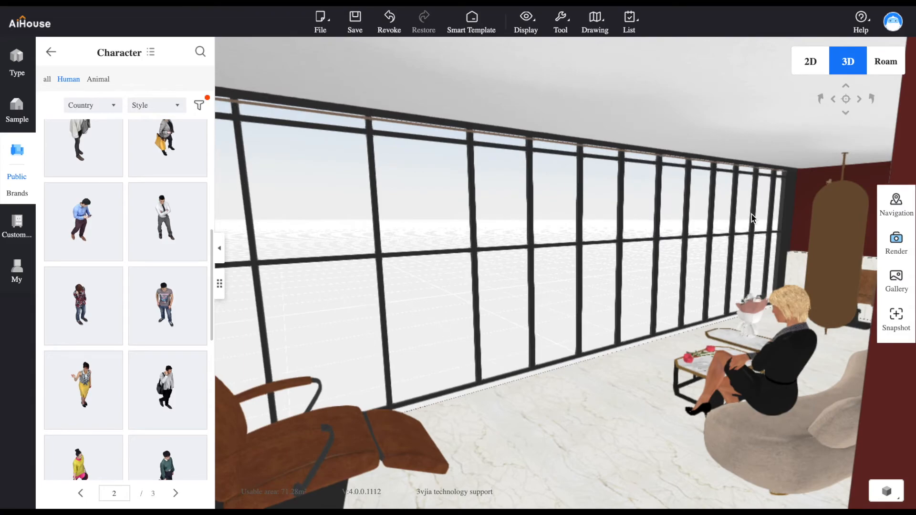
pyautogui.click(51, 52)
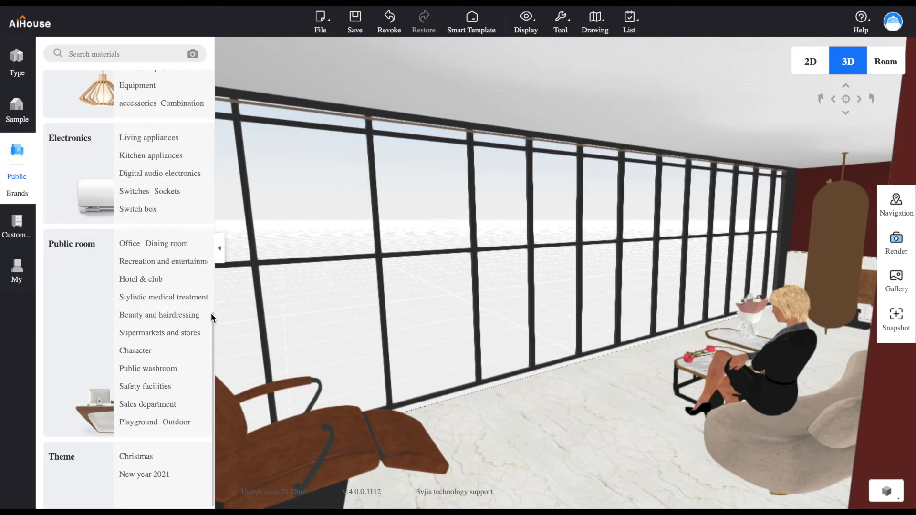
# Place the wide white pleated curtain from the textile decoration's Curtain models at the Salon's long glass wall
pyautogui.moveTo(215, 325); pyautogui.dragTo(225, 237)
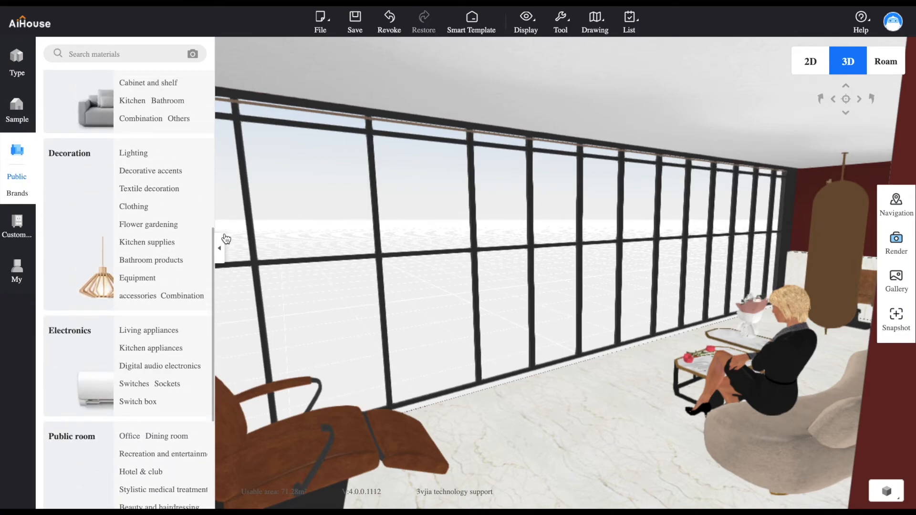
pyautogui.click(129, 190)
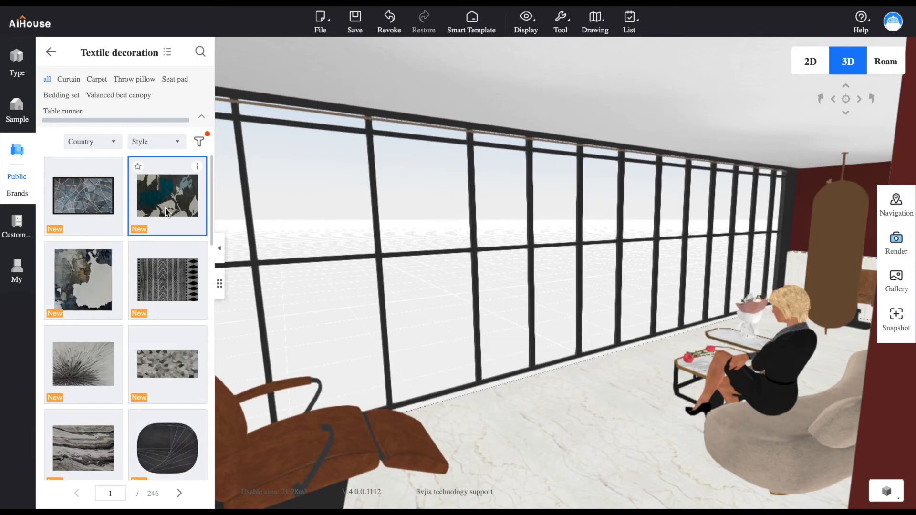
pyautogui.click(72, 79)
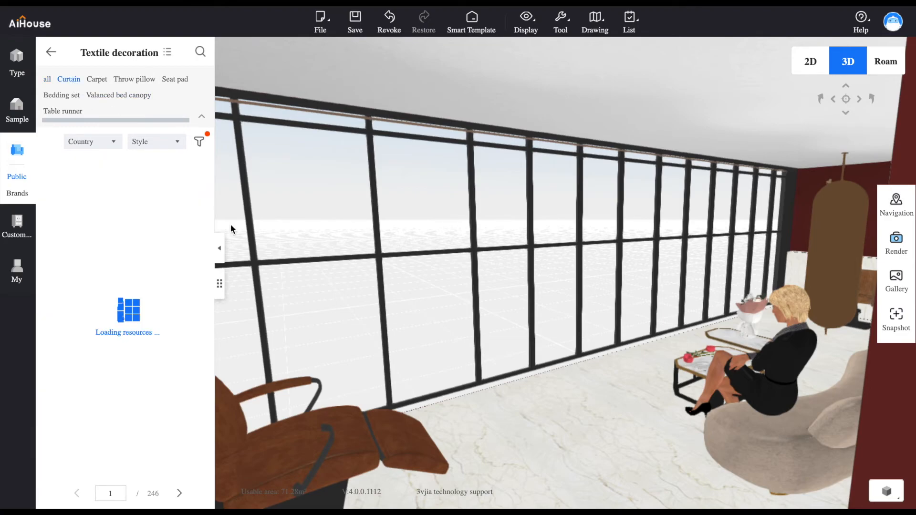
pyautogui.moveTo(511, 307); pyautogui.dragTo(469, 333)
pyautogui.click(469, 333)
pyautogui.moveTo(97, 362); pyautogui.dragTo(525, 380)
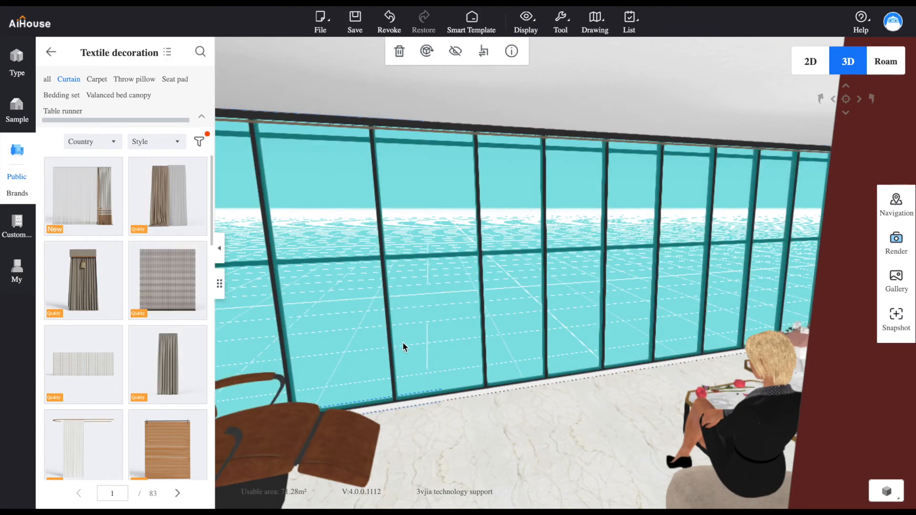
pyautogui.moveTo(440, 336); pyautogui.dragTo(521, 351)
pyautogui.scroll(5, 522, 352)
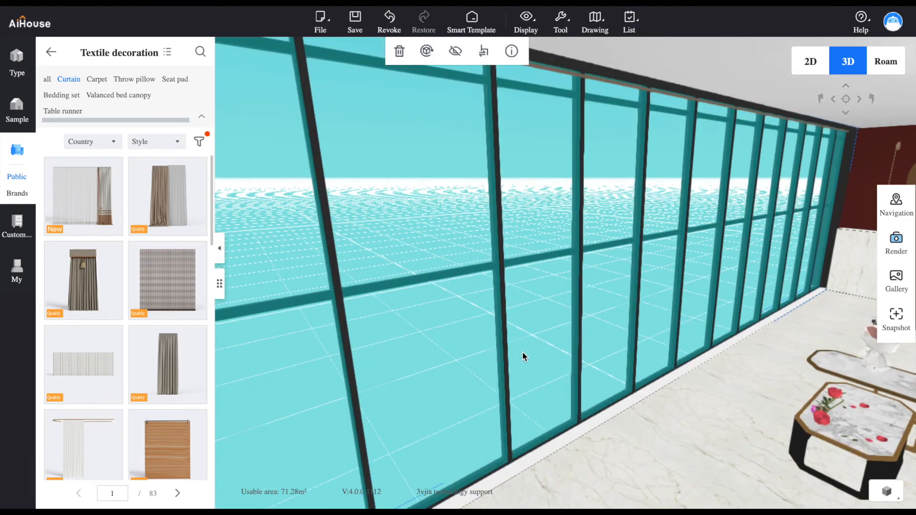
pyautogui.scroll(-5, 525, 350)
pyautogui.click(524, 350)
# Scale the oversized curtain down proportionally to about 8050 wide and 3040 high
pyautogui.scroll(5, 524, 348)
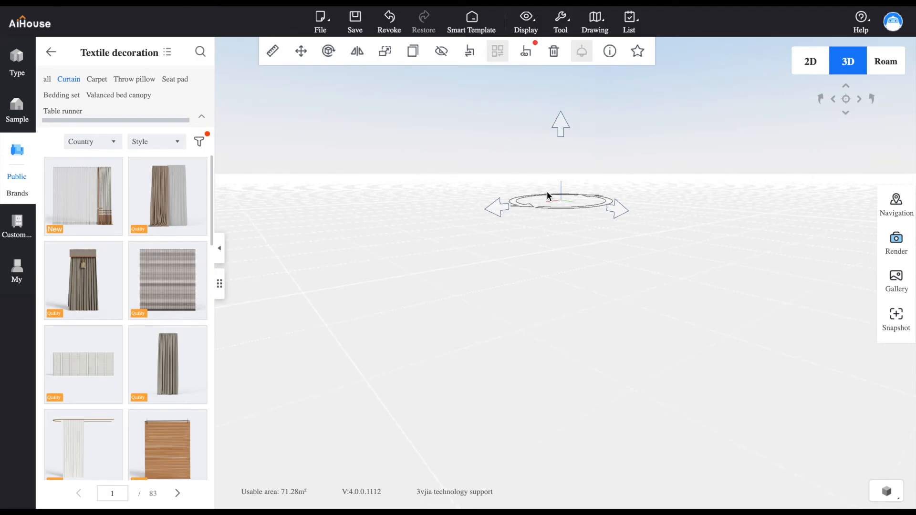
pyautogui.scroll(-5, 547, 191)
pyautogui.scroll(3, 547, 191)
pyautogui.scroll(-4, 547, 191)
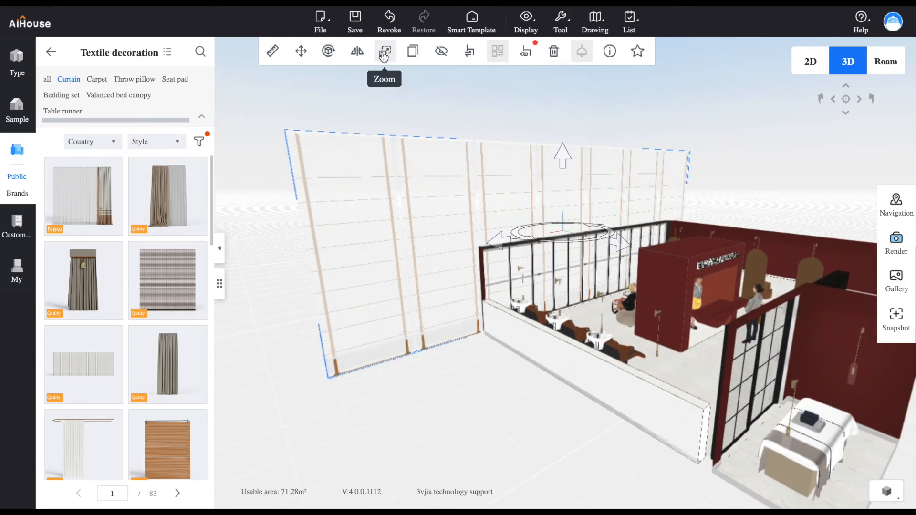
pyautogui.click(384, 55)
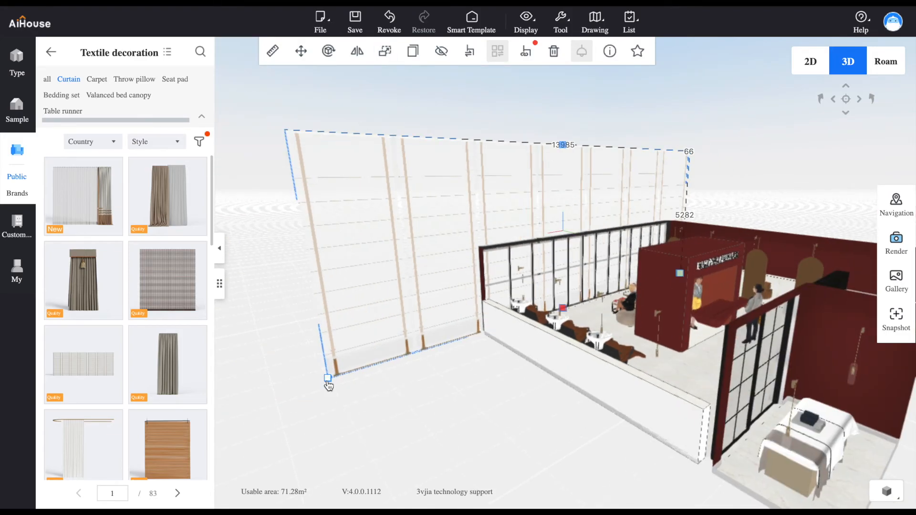
pyautogui.moveTo(328, 385); pyautogui.dragTo(552, 283)
pyautogui.moveTo(552, 283); pyautogui.dragTo(486, 297, button='right')
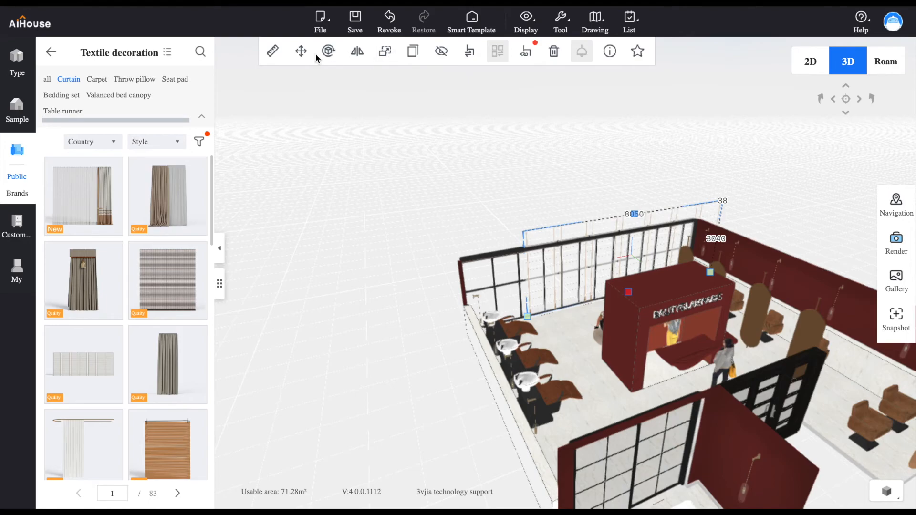
# Move the curtain along the glass wall toward the shampoo chairs and reduce its height to about 2323
pyautogui.click(301, 51)
pyautogui.moveTo(567, 273); pyautogui.dragTo(523, 280)
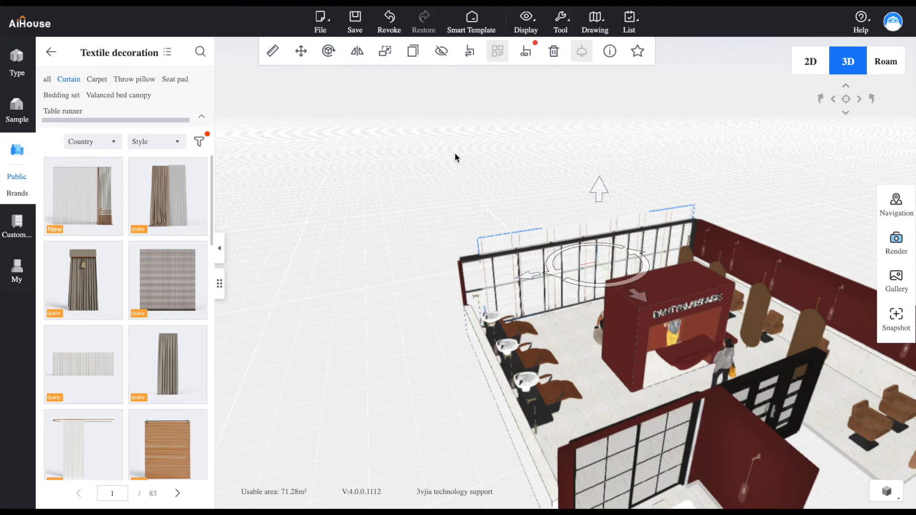
pyautogui.click(387, 55)
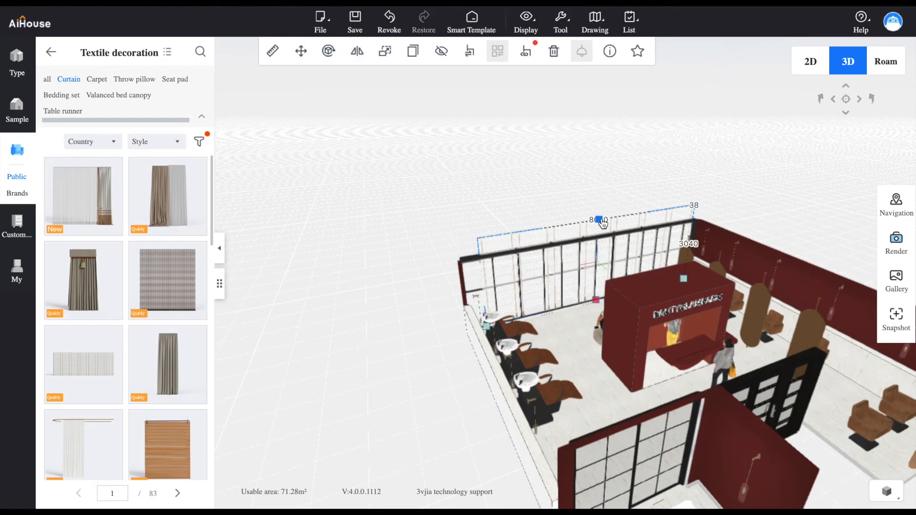
pyautogui.moveTo(601, 219); pyautogui.dragTo(599, 238)
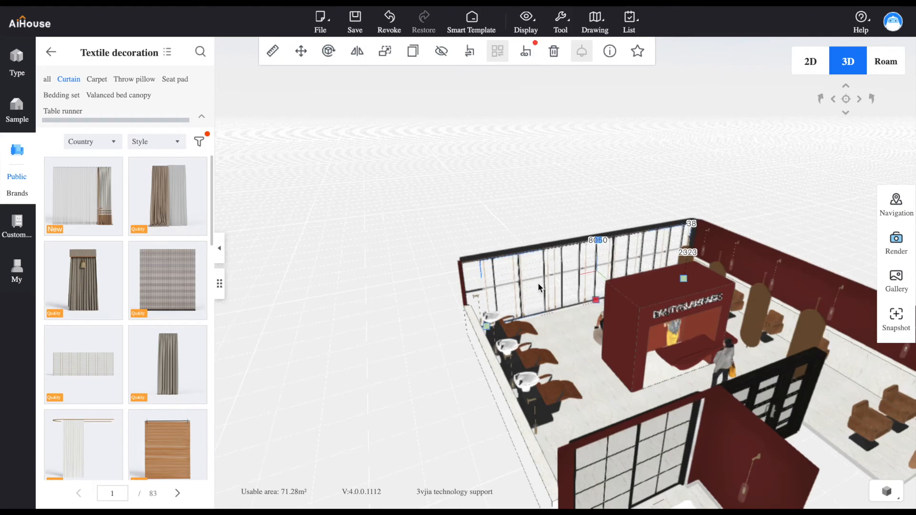
# Widen the curtain toward the wall corner beside the shampoo chairs
pyautogui.moveTo(484, 330); pyautogui.dragTo(499, 350, button='right')
pyautogui.scroll(10, 499, 350)
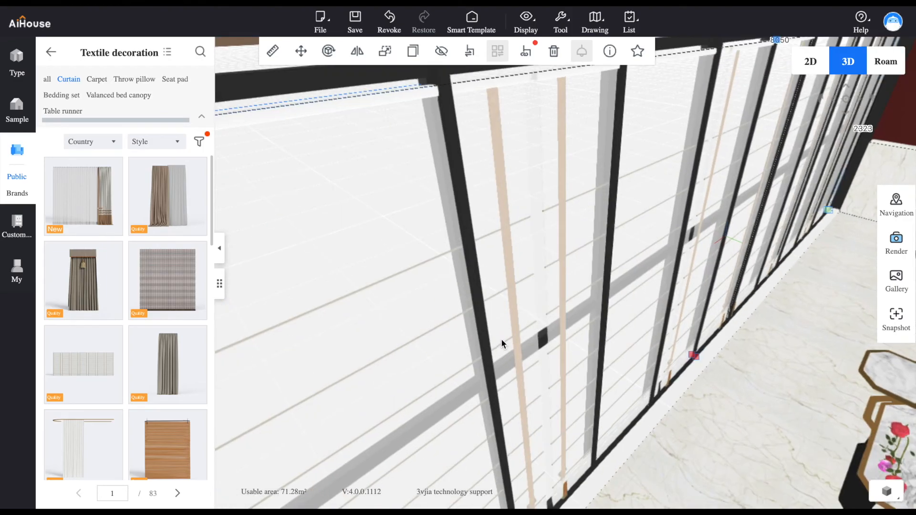
pyautogui.scroll(-5, 572, 300)
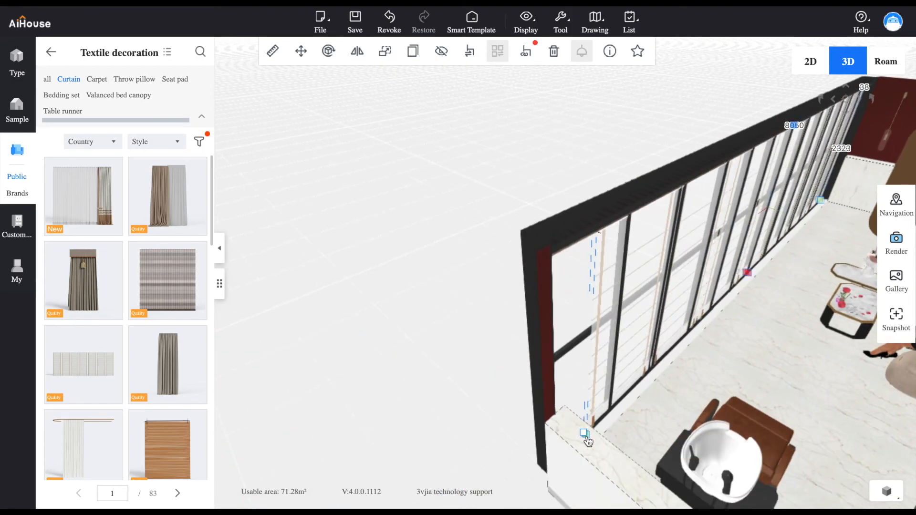
pyautogui.moveTo(588, 441); pyautogui.dragTo(558, 453)
pyautogui.click(464, 395)
# Raise the curtain slightly so it reaches the top of the glass wall's frame
pyautogui.scroll(5, 599, 265)
pyautogui.moveTo(599, 262); pyautogui.dragTo(563, 251)
pyautogui.scroll(2, 567, 251)
pyautogui.click(567, 252)
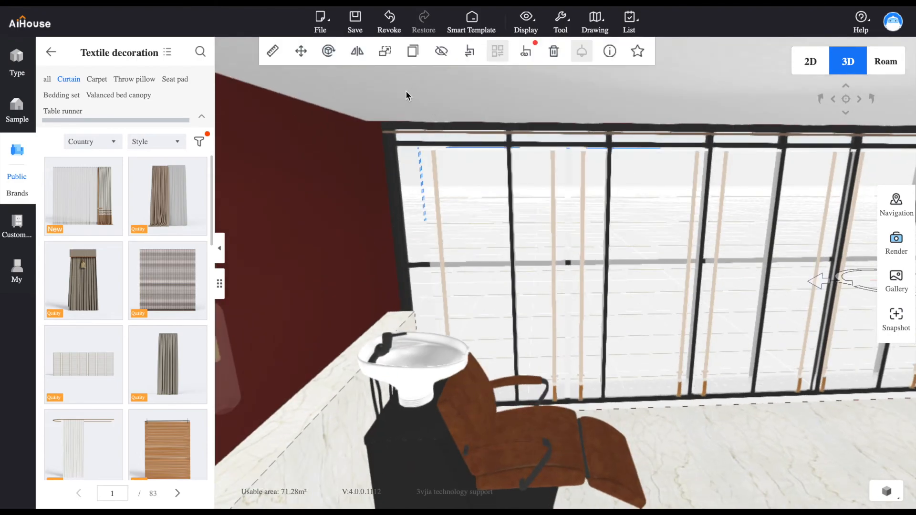
pyautogui.moveTo(712, 309); pyautogui.dragTo(659, 299)
pyautogui.moveTo(752, 208); pyautogui.dragTo(753, 196)
pyautogui.click(779, 287)
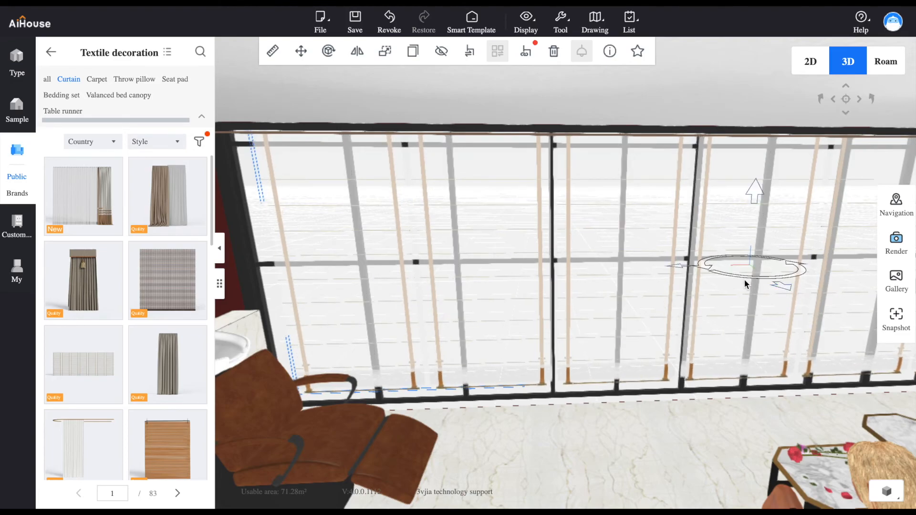
# Shift the curtain further along the glass wall to reach the corner at the shampoo chair end
pyautogui.moveTo(685, 268); pyautogui.dragTo(681, 267, button='right')
pyautogui.moveTo(682, 267); pyautogui.dragTo(706, 250)
pyautogui.click(633, 265)
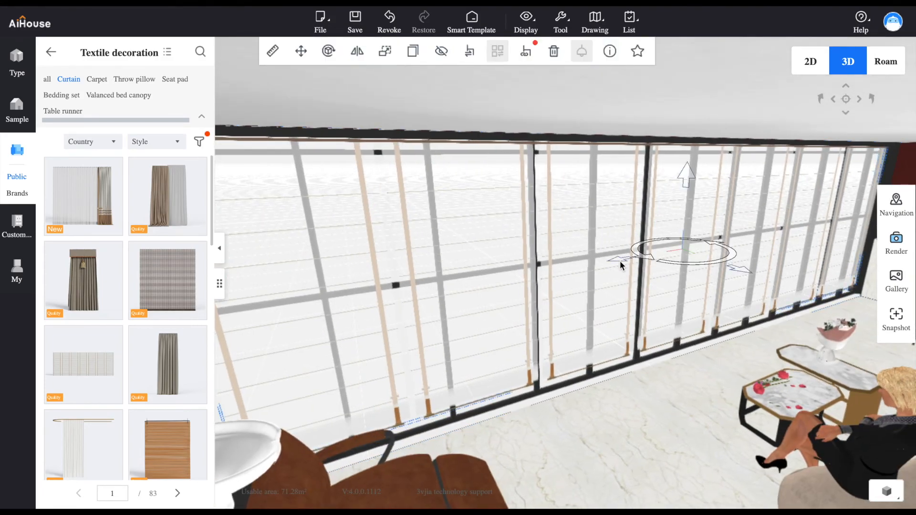
pyautogui.moveTo(622, 265); pyautogui.dragTo(603, 266)
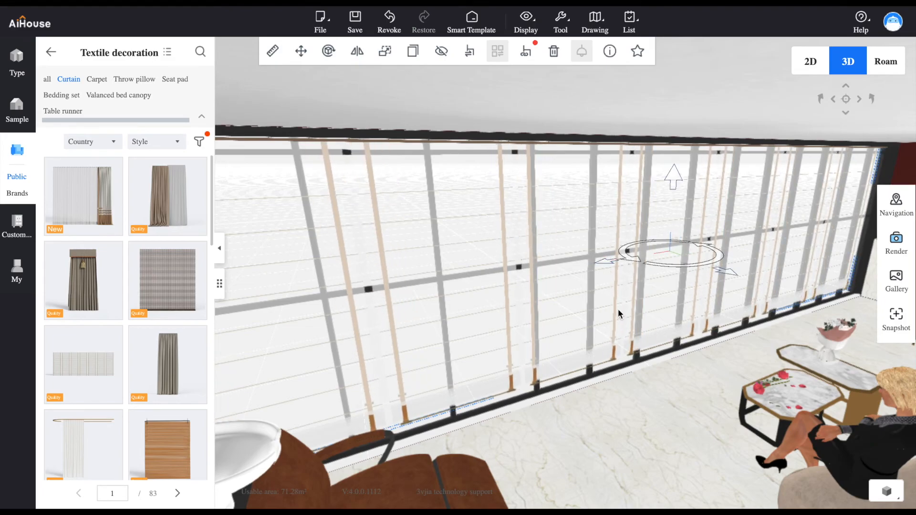
# Lower the curtain slightly and bring it forward to the room side of the window frame, then deselect it
pyautogui.press('s')
pyautogui.press('a')
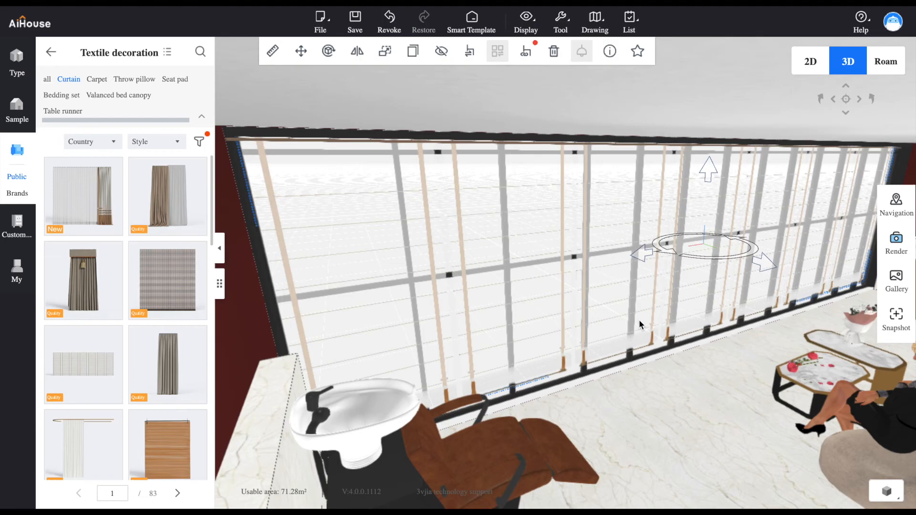
pyautogui.moveTo(711, 168)
pyautogui.mouseDown()
pyautogui.moveTo(709, 156)
pyautogui.moveTo(708, 213)
pyautogui.moveTo(700, 161)
pyautogui.moveTo(701, 176)
pyautogui.mouseUp()
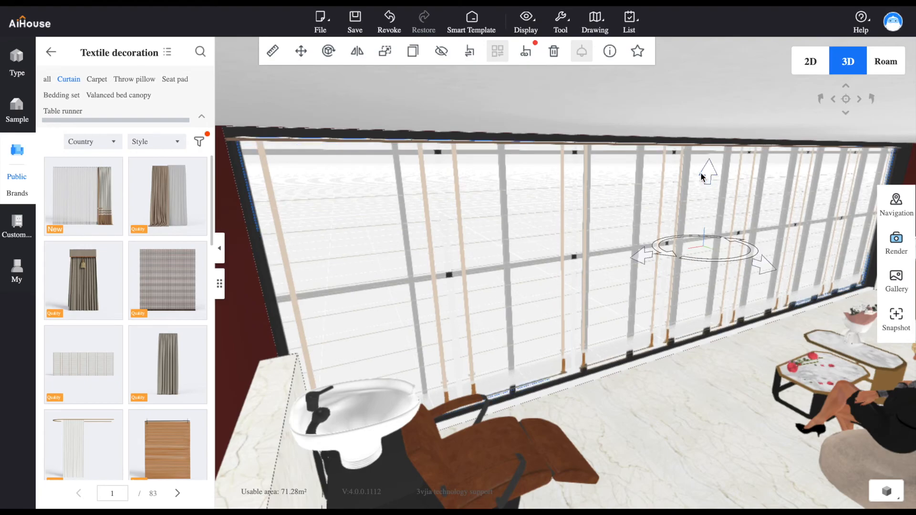
pyautogui.moveTo(764, 265); pyautogui.dragTo(772, 286)
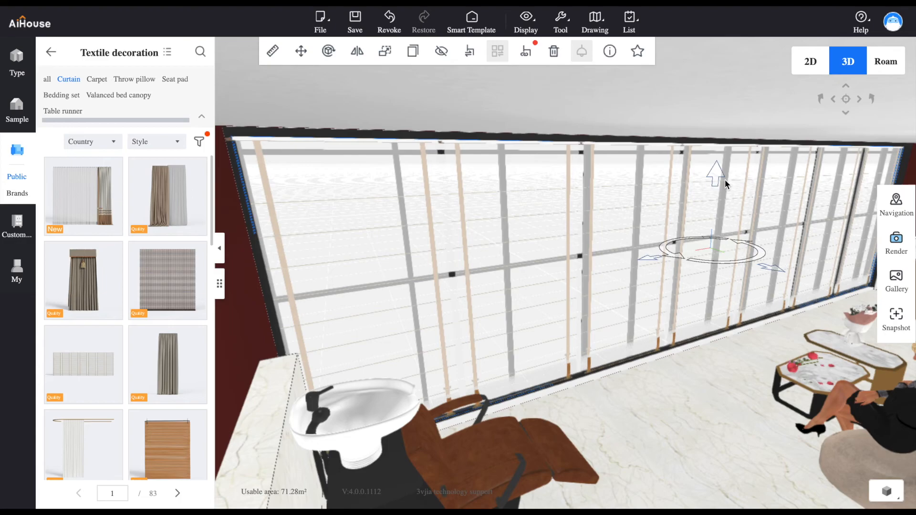
pyautogui.moveTo(718, 174); pyautogui.dragTo(718, 175)
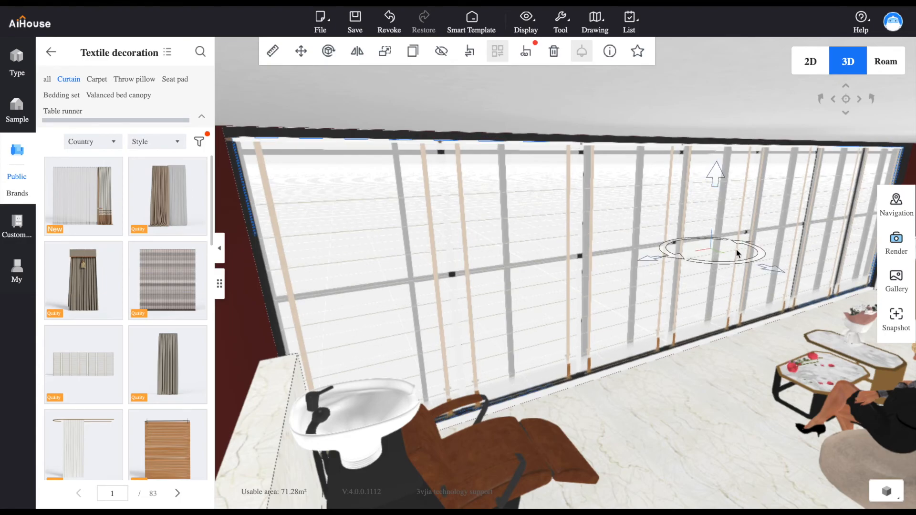
pyautogui.click(681, 388)
pyautogui.scroll(5, 613, 342)
pyautogui.scroll(-10, 617, 350)
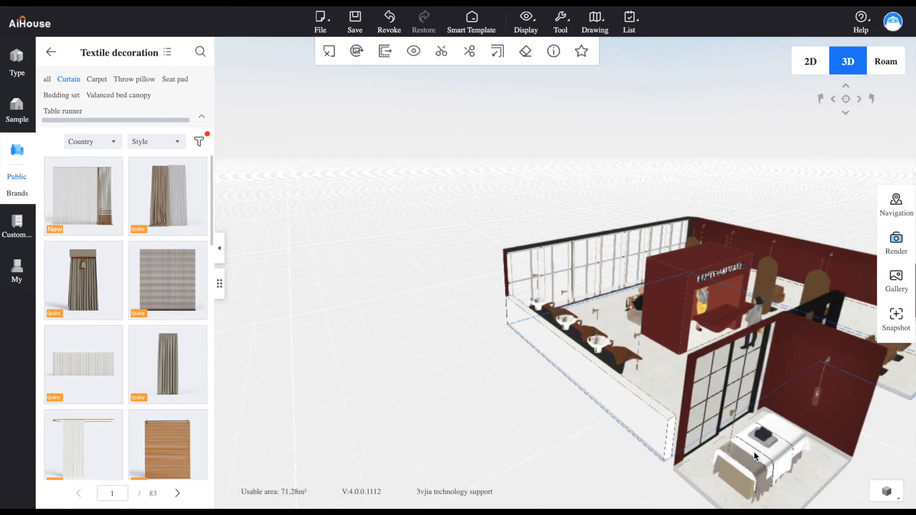
pyautogui.moveTo(783, 457); pyautogui.dragTo(616, 373)
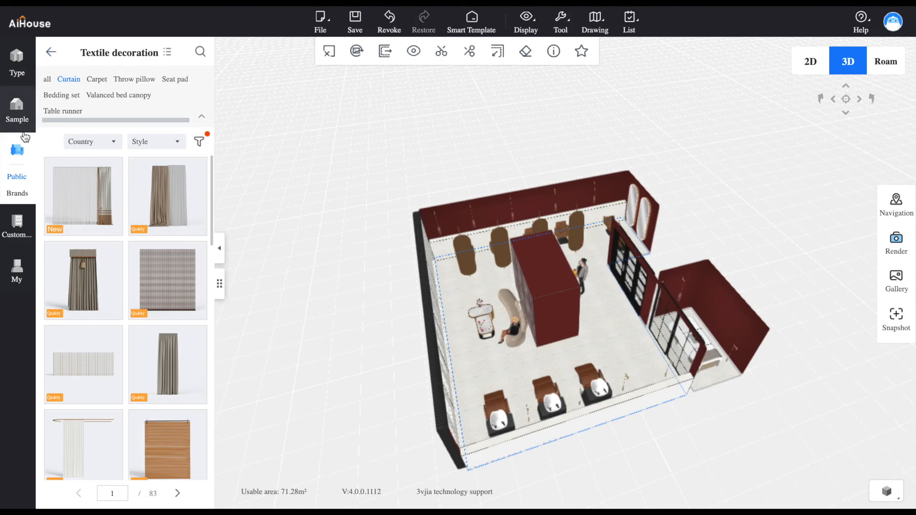
# Place the American condole top from the Deluxe moulding ceilings over the Salon in the 2D plan
pyautogui.click(50, 54)
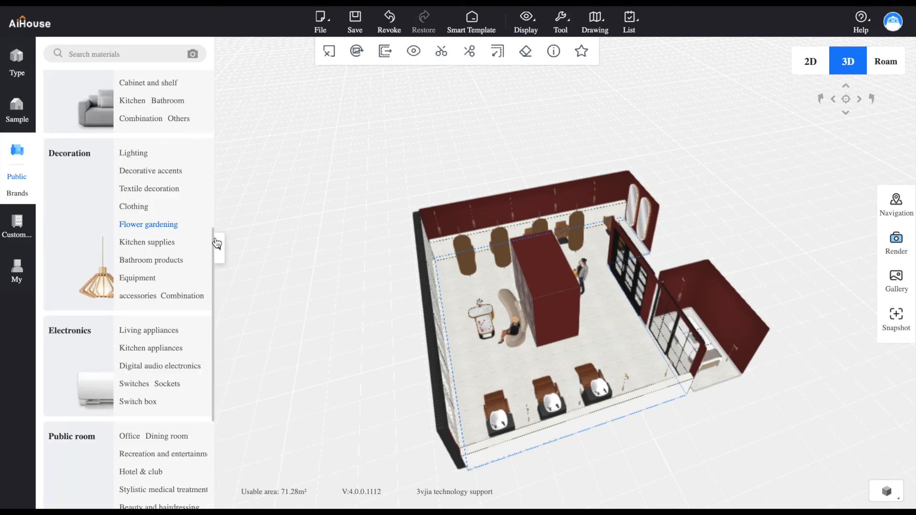
pyautogui.moveTo(214, 262); pyautogui.dragTo(213, 105)
pyautogui.click(131, 244)
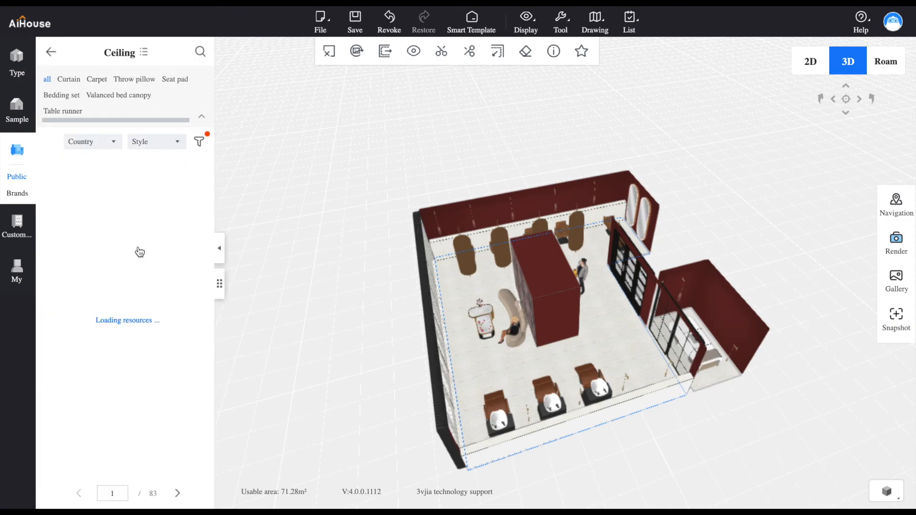
pyautogui.click(811, 62)
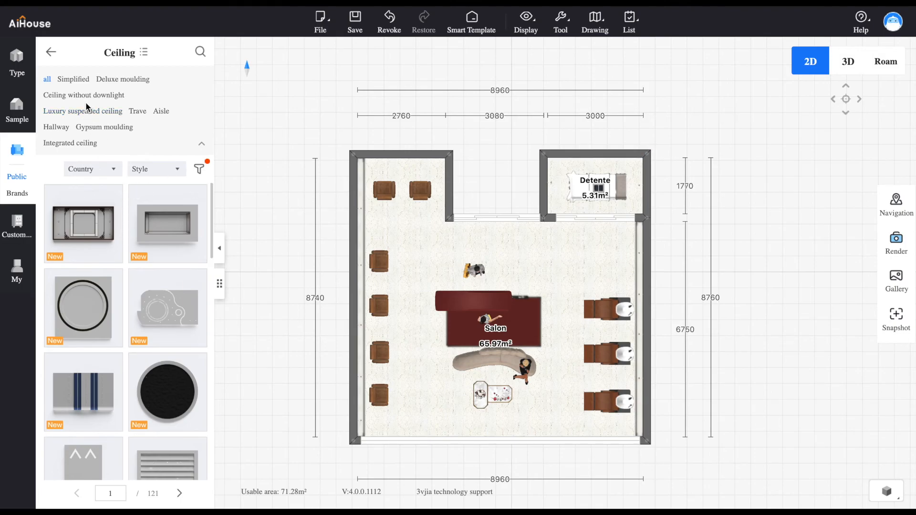
pyautogui.click(115, 80)
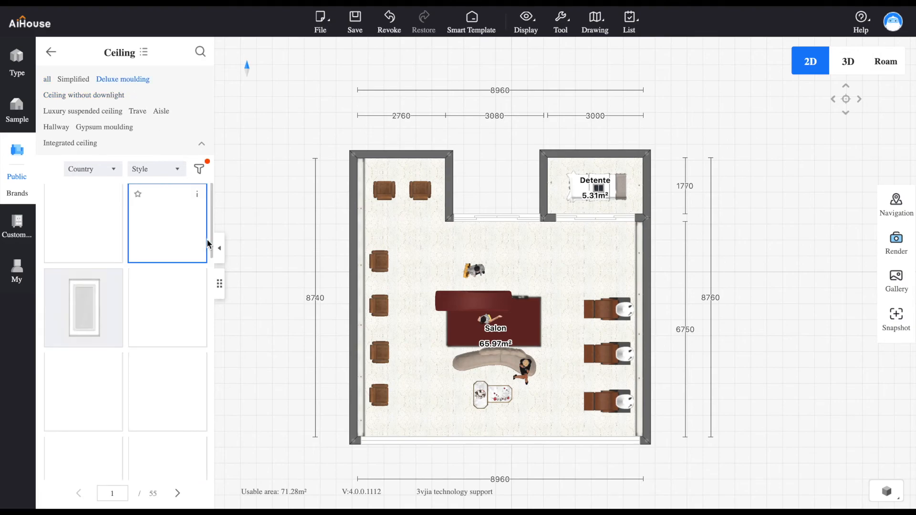
pyautogui.scroll(-5, 212, 238)
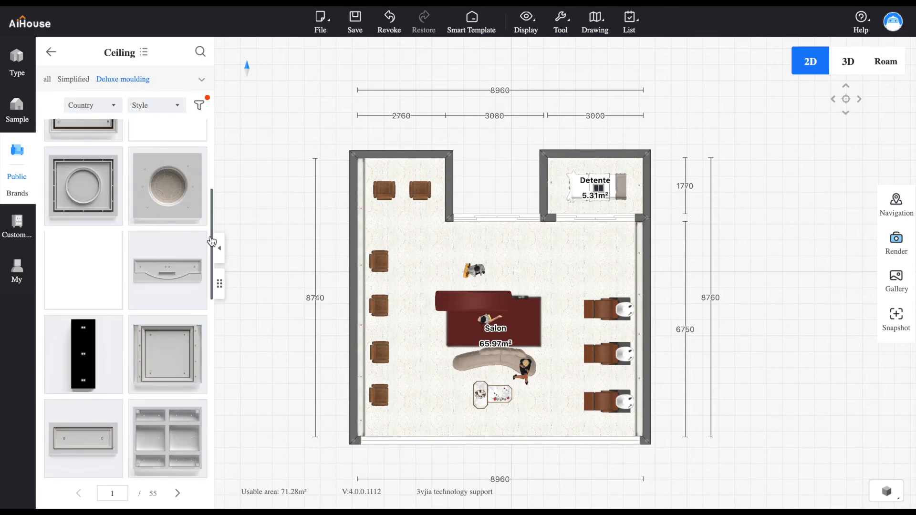
pyautogui.scroll(4, 212, 222)
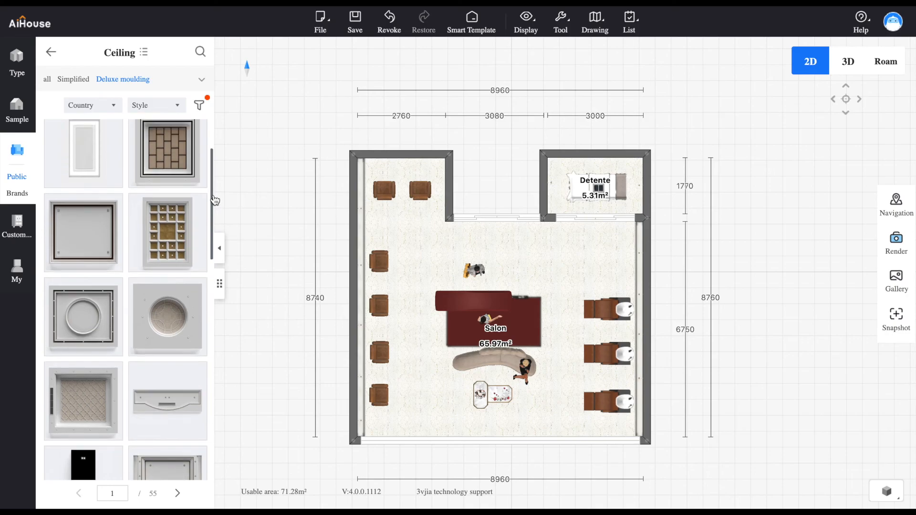
pyautogui.moveTo(113, 154)
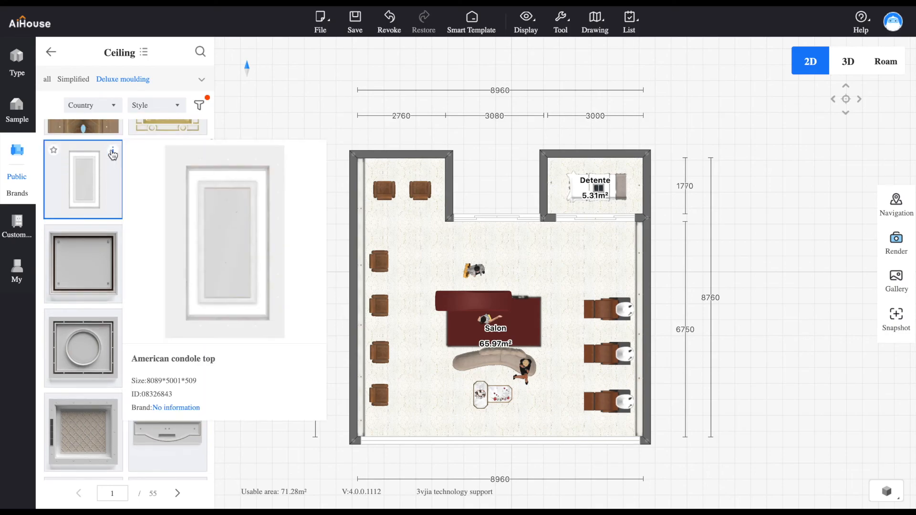
pyautogui.click(83, 183)
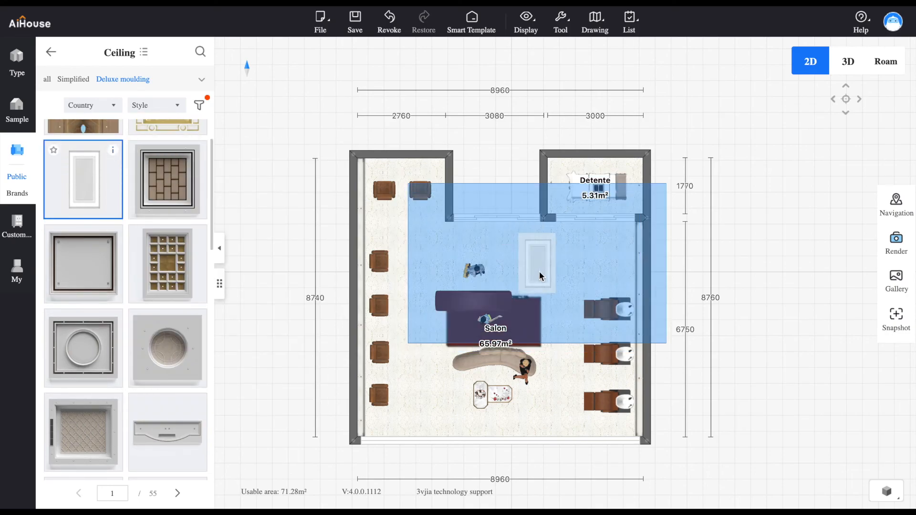
pyautogui.click(497, 304)
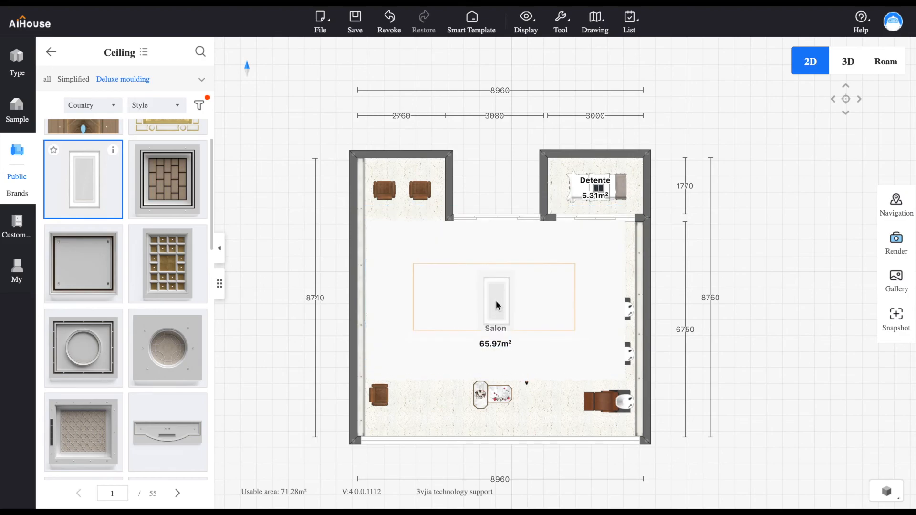
pyautogui.click(497, 304)
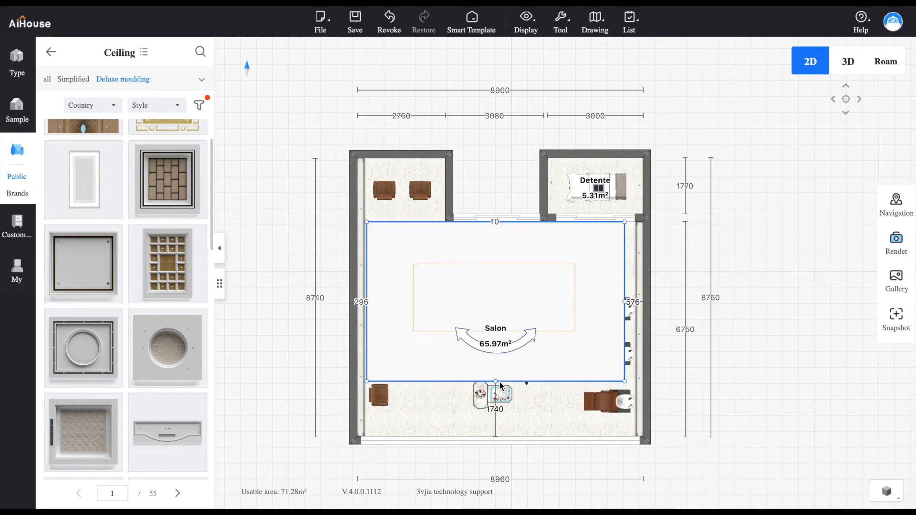
# Stretch the American condole top to fill the main Salon area from the alcove line to the glass front and between both side walls
pyautogui.moveTo(497, 382); pyautogui.dragTo(497, 436)
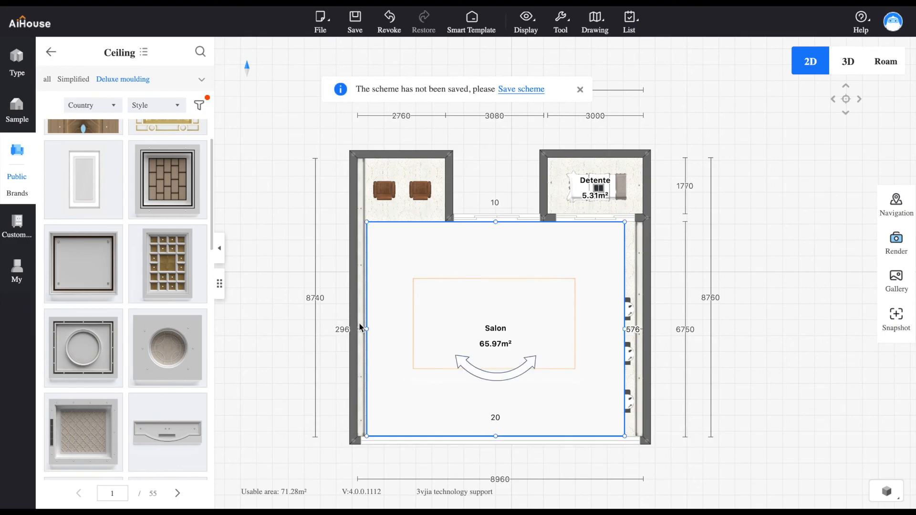
pyautogui.moveTo(366, 329); pyautogui.dragTo(359, 331)
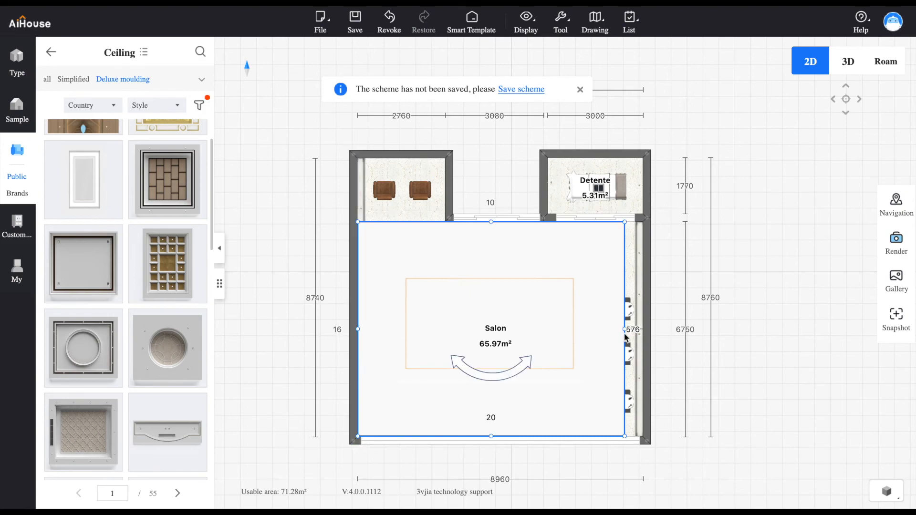
pyautogui.moveTo(625, 334); pyautogui.dragTo(644, 334)
# Place a second American condole top over the Salon alcove with the two chairs and shrink it to fit between the alcove walls
pyautogui.click(73, 193)
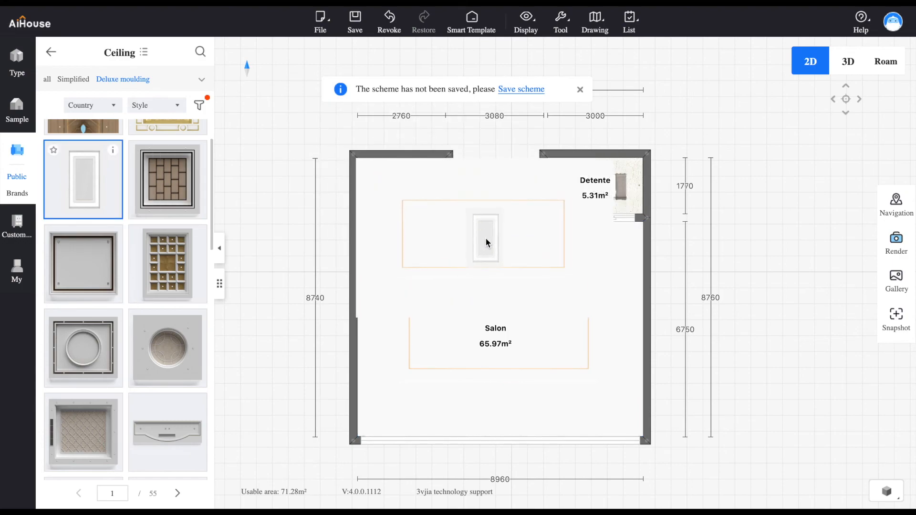
pyautogui.click(486, 237)
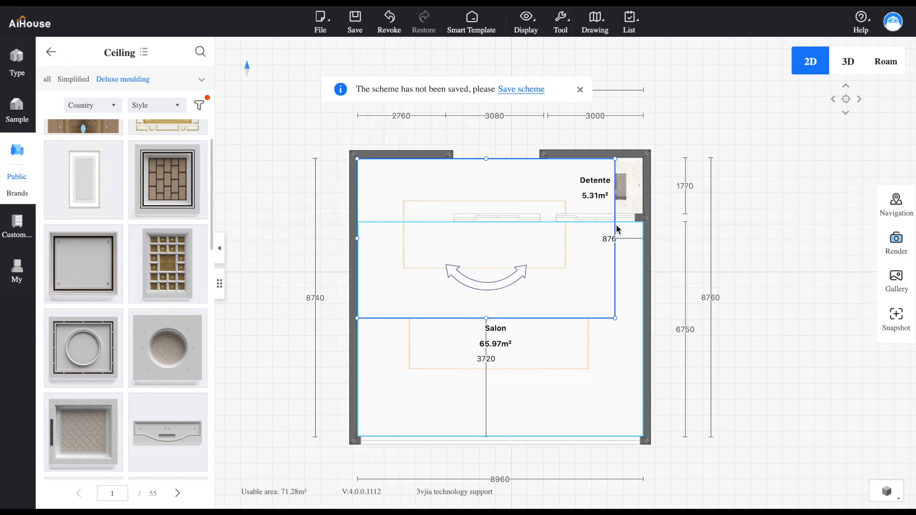
pyautogui.moveTo(359, 239); pyautogui.dragTo(436, 238)
pyautogui.moveTo(536, 251); pyautogui.dragTo(459, 251)
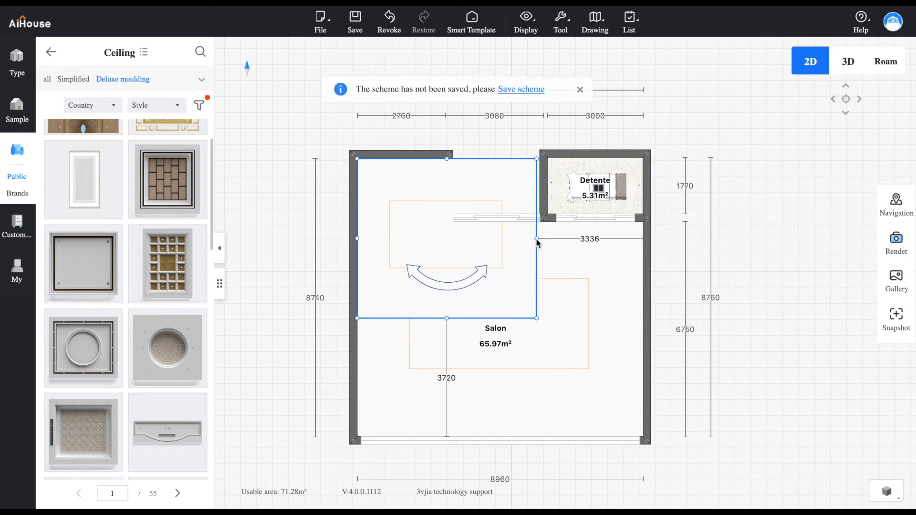
pyautogui.moveTo(521, 244); pyautogui.dragTo(446, 228)
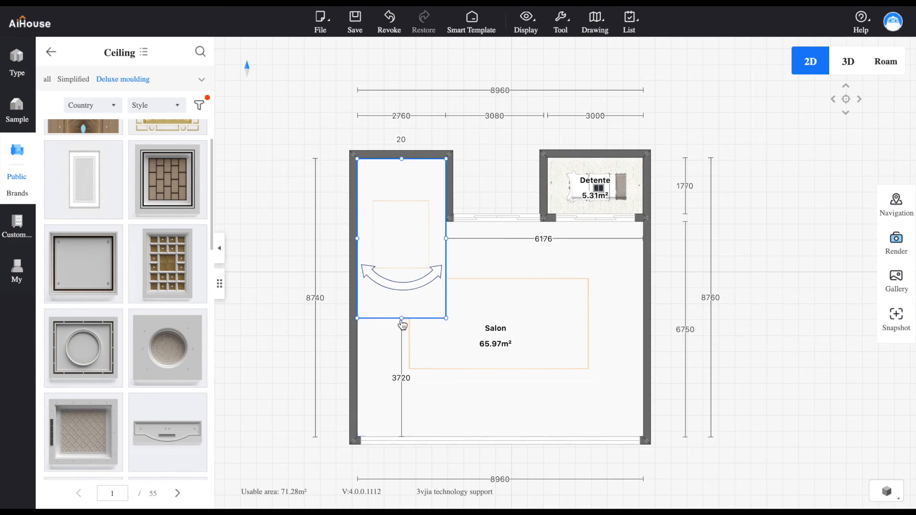
pyautogui.moveTo(403, 323); pyautogui.dragTo(409, 223)
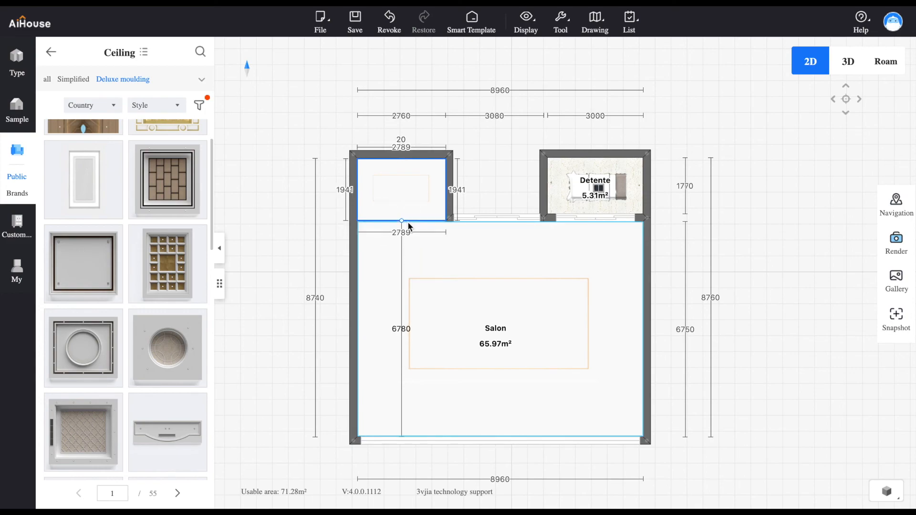
# Copy the alcove's ceiling into the Detente room and resize it to fit within the room's walls
pyautogui.click(419, 171)
pyautogui.click(457, 203)
pyautogui.moveTo(503, 202); pyautogui.dragTo(599, 195)
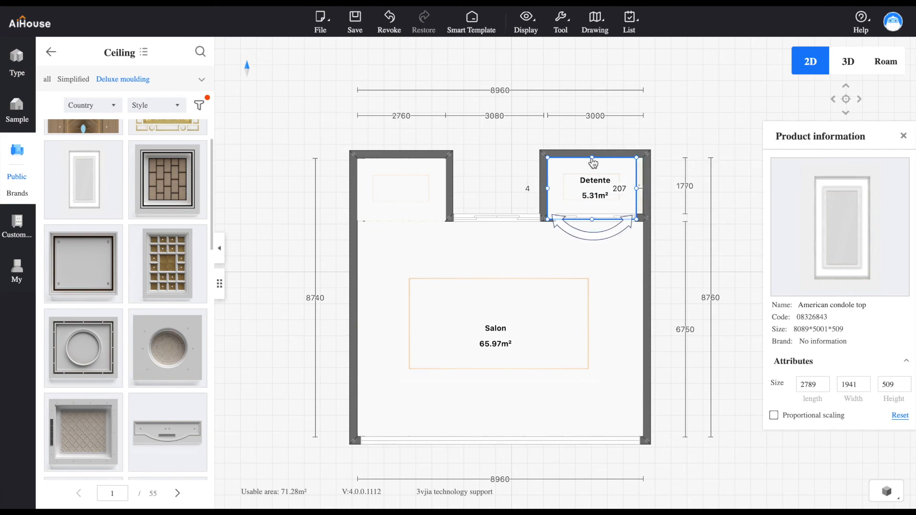
pyautogui.moveTo(593, 163); pyautogui.dragTo(622, 176)
pyautogui.click(614, 173)
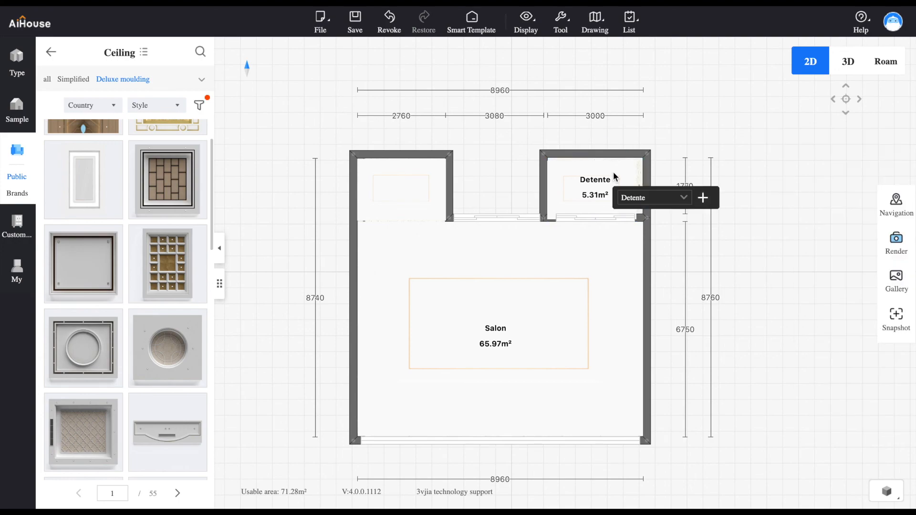
pyautogui.moveTo(614, 171); pyautogui.dragTo(615, 167)
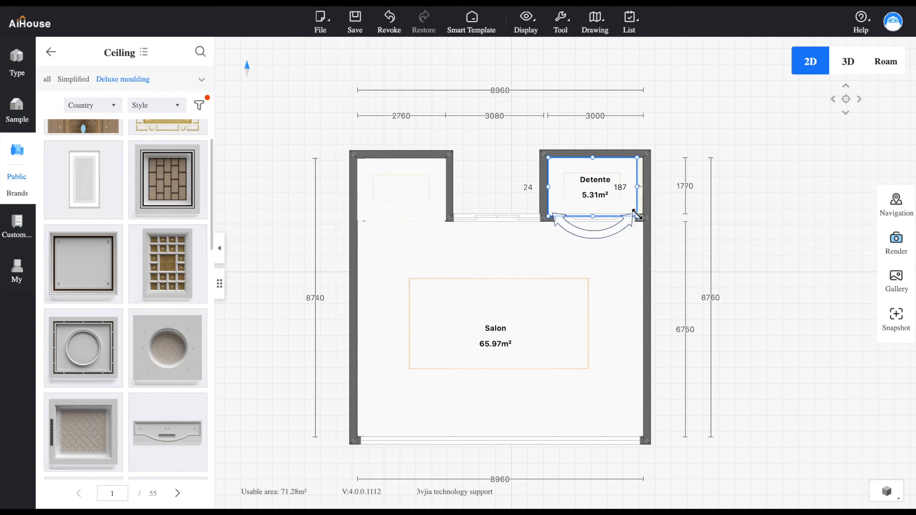
pyautogui.moveTo(637, 216); pyautogui.dragTo(643, 187)
# Examine the moulded ceilings over the Salon, alcove and Detente room in 3D from outside the building
pyautogui.click(845, 65)
pyautogui.moveTo(561, 354); pyautogui.dragTo(490, 187)
pyautogui.click(525, 240)
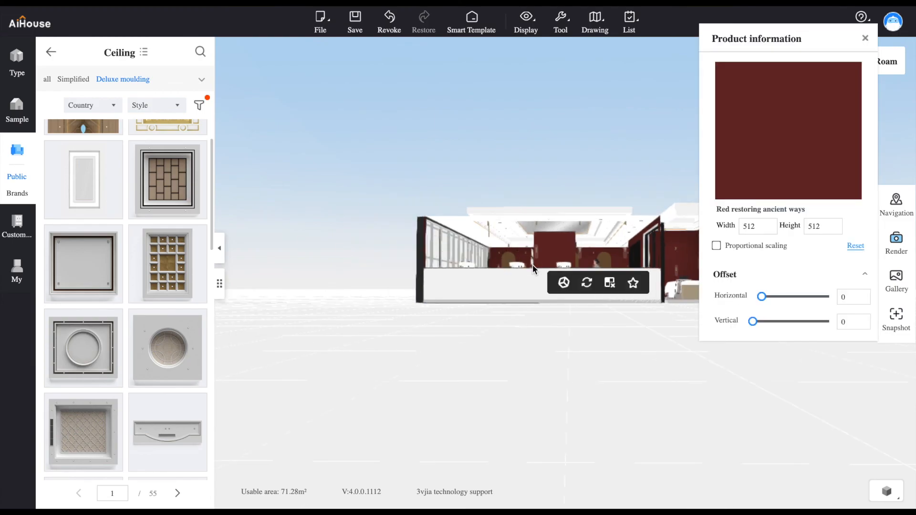
pyautogui.scroll(5, 539, 227)
pyautogui.moveTo(538, 175); pyautogui.dragTo(563, 237)
pyautogui.scroll(-5, 563, 240)
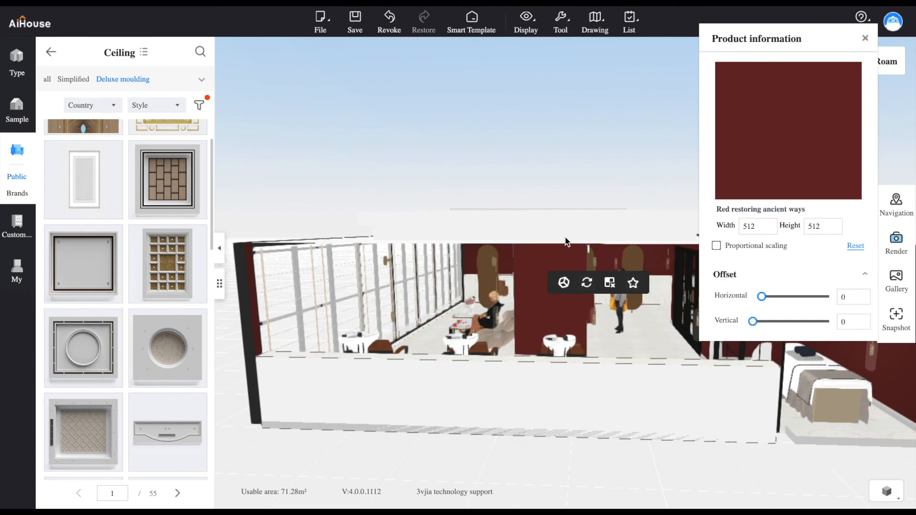
pyautogui.moveTo(532, 243); pyautogui.dragTo(470, 268)
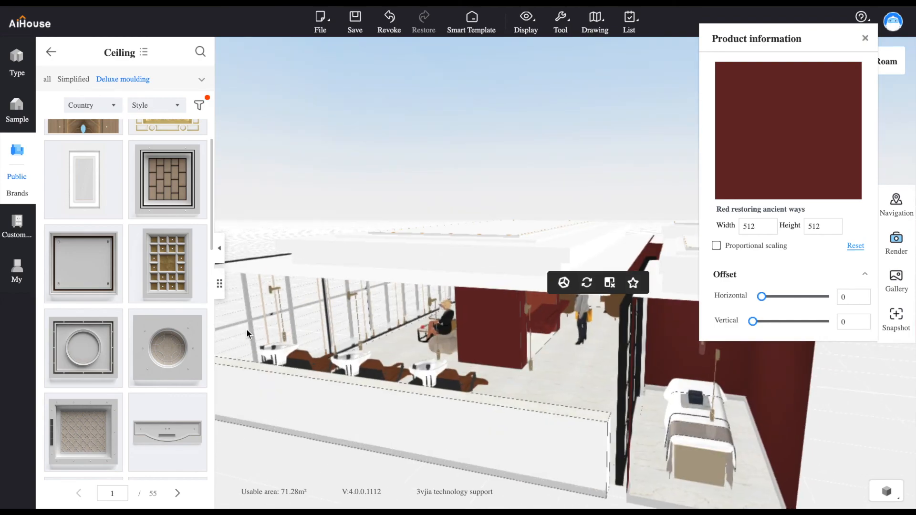
pyautogui.scroll(2, 155, 349)
pyautogui.scroll(-5, 156, 352)
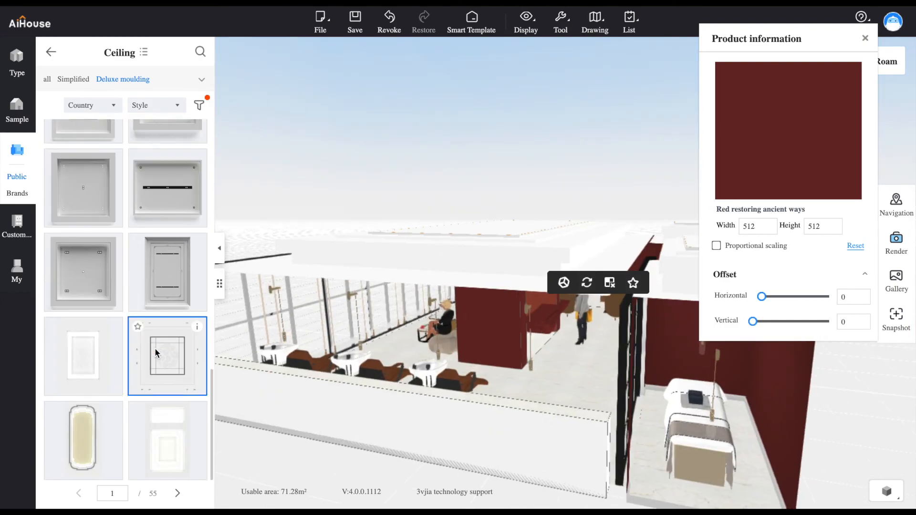
pyautogui.click(178, 495)
pyautogui.moveTo(495, 312); pyautogui.dragTo(541, 350)
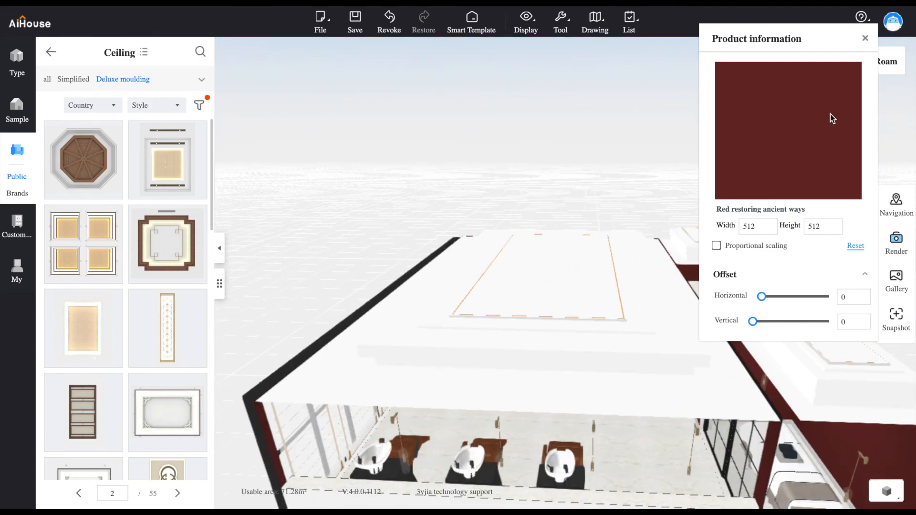
pyautogui.click(865, 38)
# Examine the Salon in 3D from the glass front inward, including the moulded ceiling, mirrors, sconces and styling chairs
pyautogui.moveTo(457, 362); pyautogui.dragTo(666, 413)
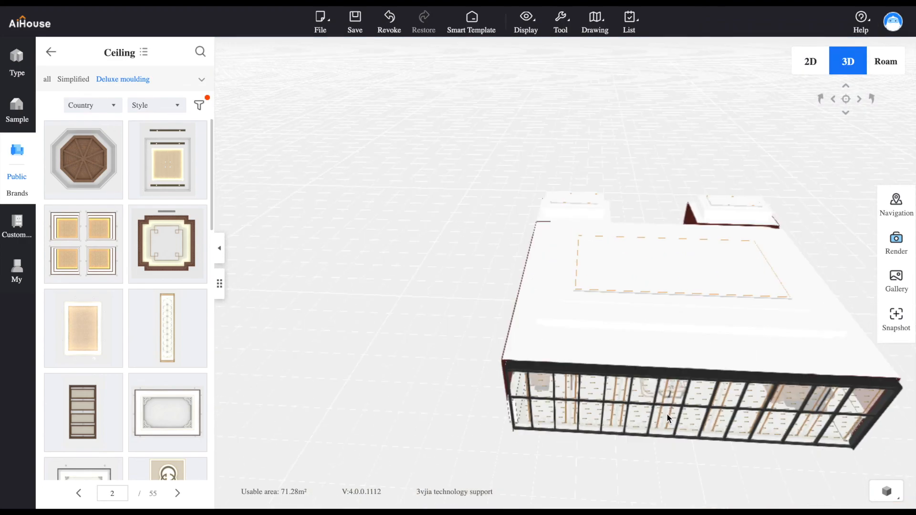
pyautogui.scroll(-5, 667, 414)
pyautogui.scroll(6, 667, 414)
pyautogui.moveTo(659, 386); pyautogui.dragTo(660, 259)
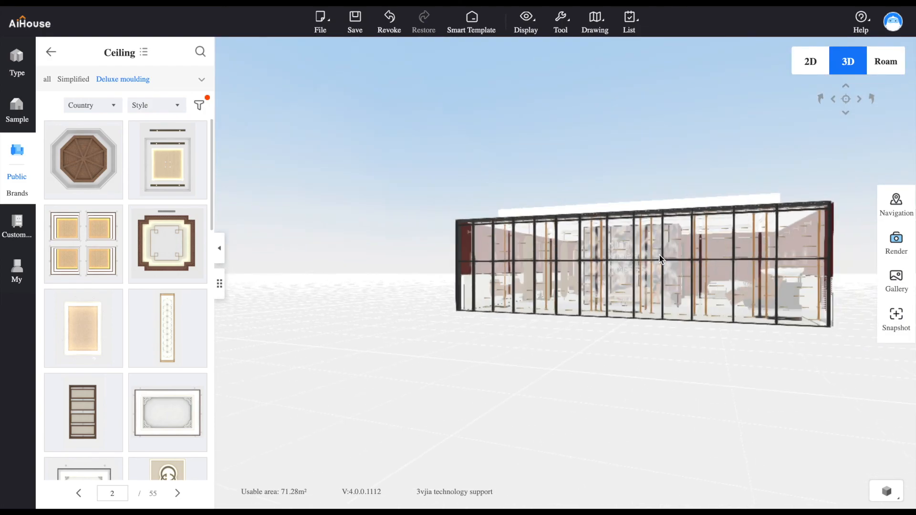
pyautogui.scroll(10, 660, 259)
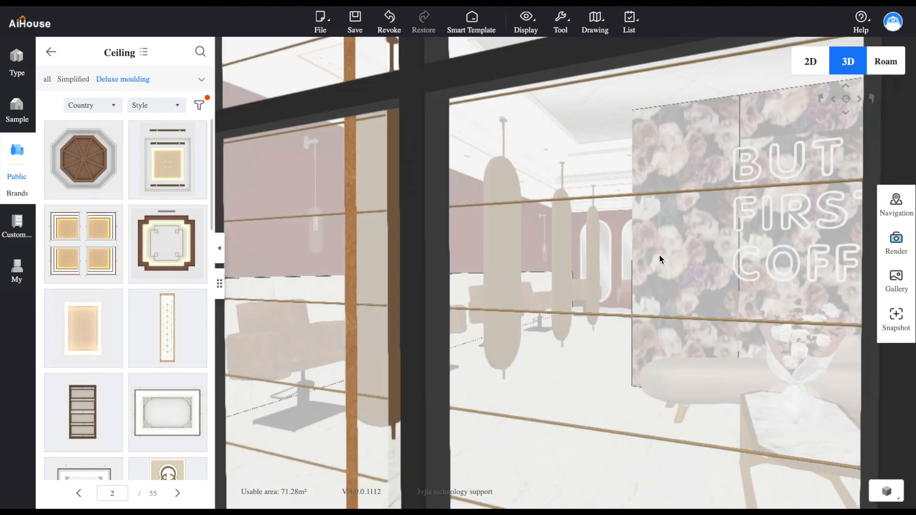
pyautogui.scroll(3, 661, 259)
pyautogui.scroll(5, 485, 284)
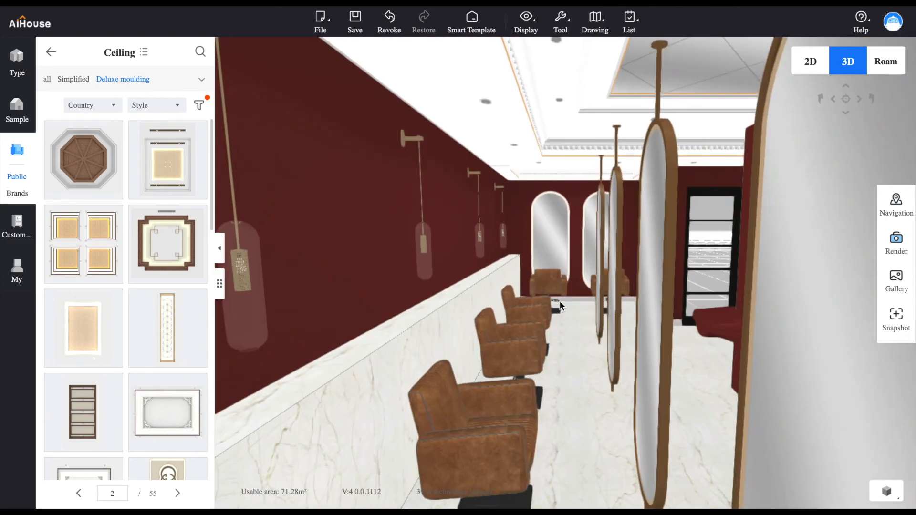
pyautogui.scroll(5, 529, 313)
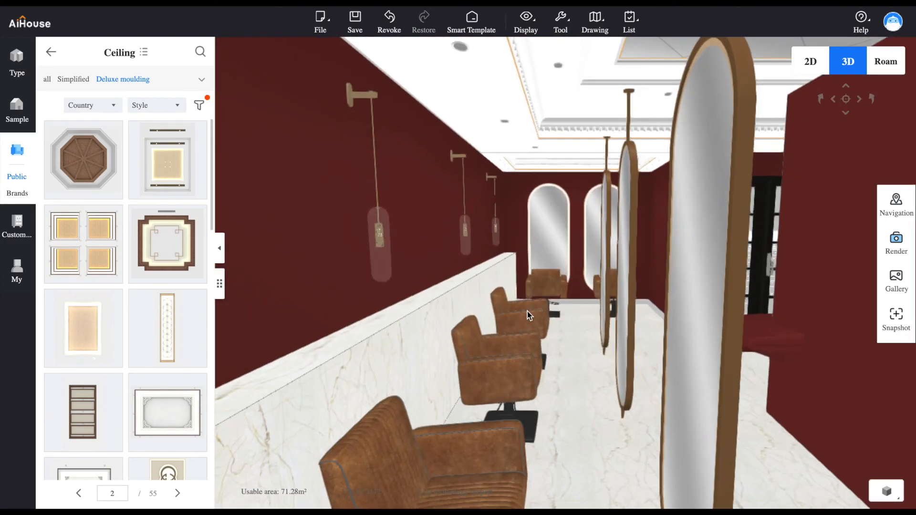
pyautogui.scroll(2, 534, 319)
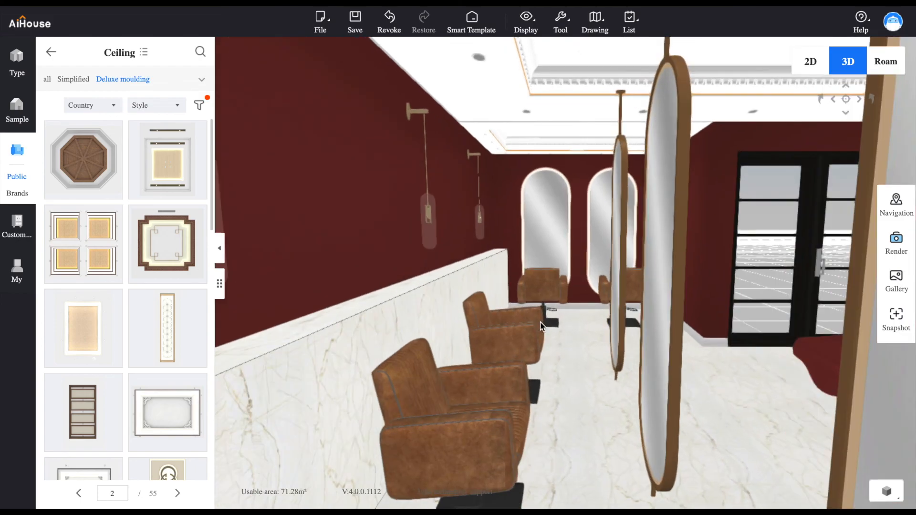
pyautogui.scroll(5, 540, 323)
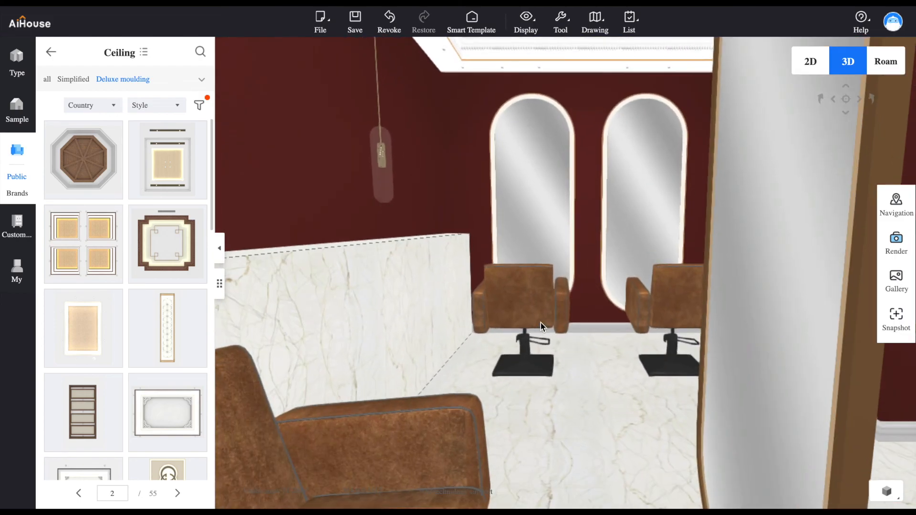
pyautogui.scroll(3, 540, 323)
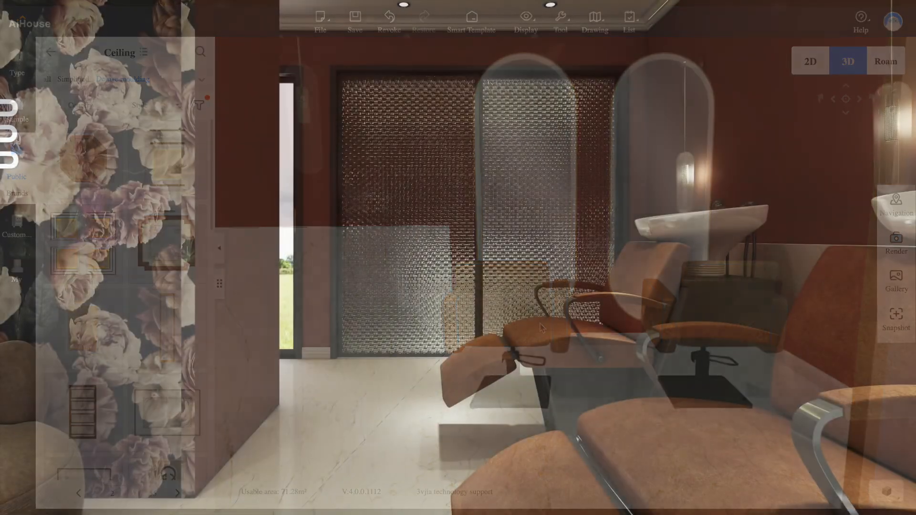